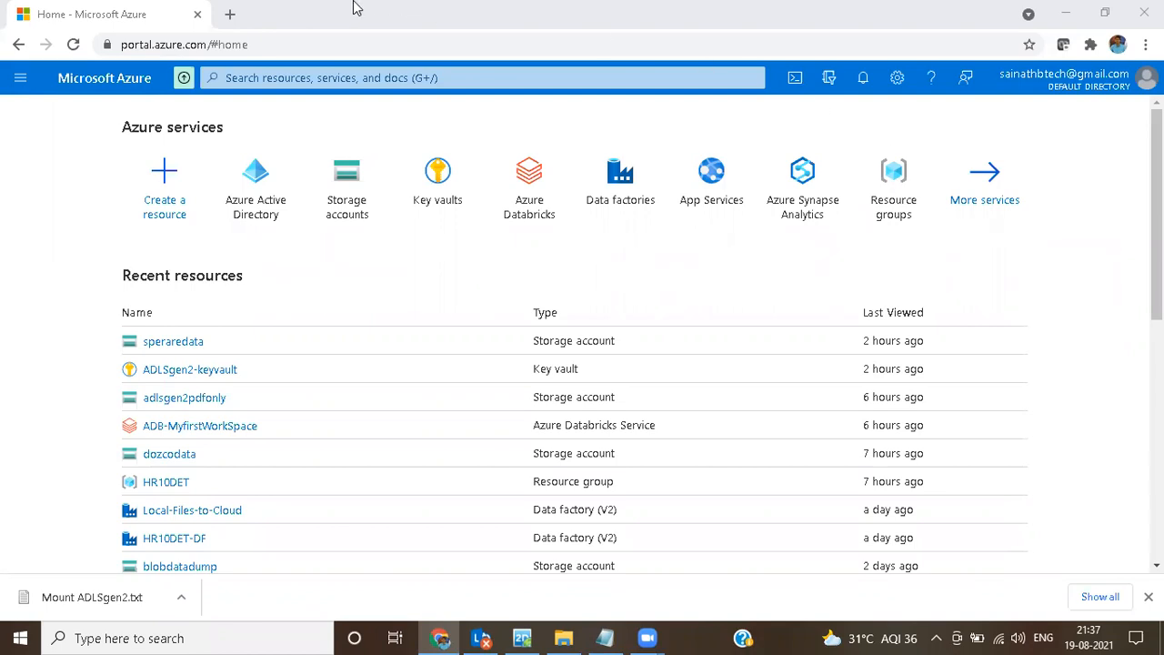
# Step: Open a blank Notepad document
pyautogui.click(240, 637)
pyautogui.write('Notepad')
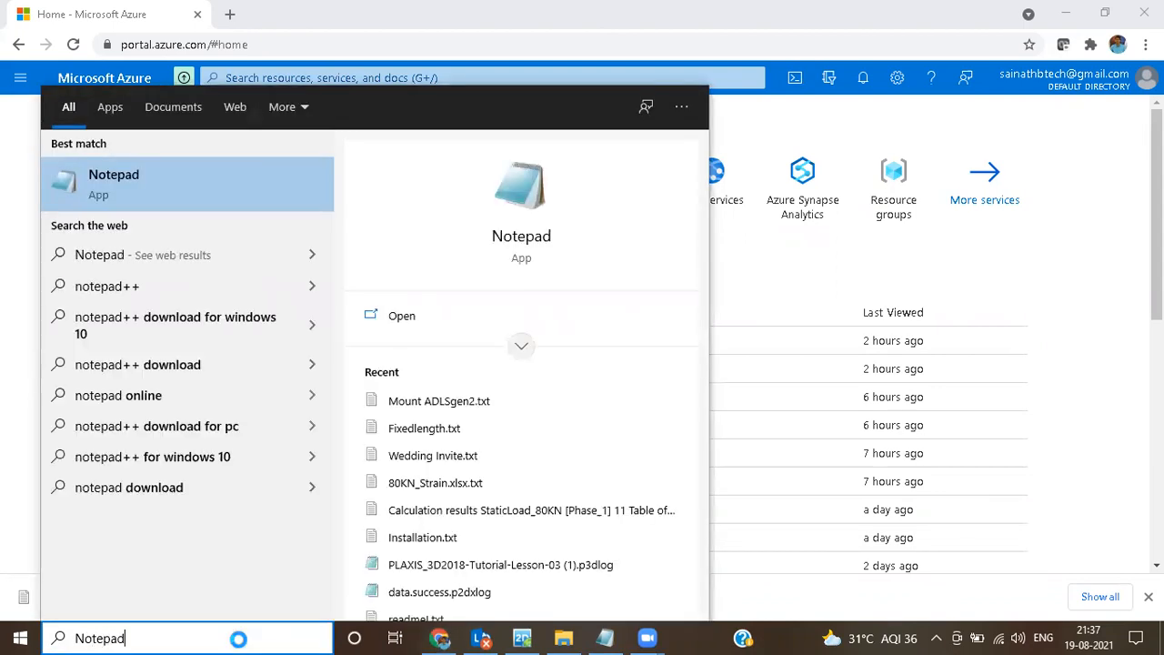
pyautogui.click(191, 197)
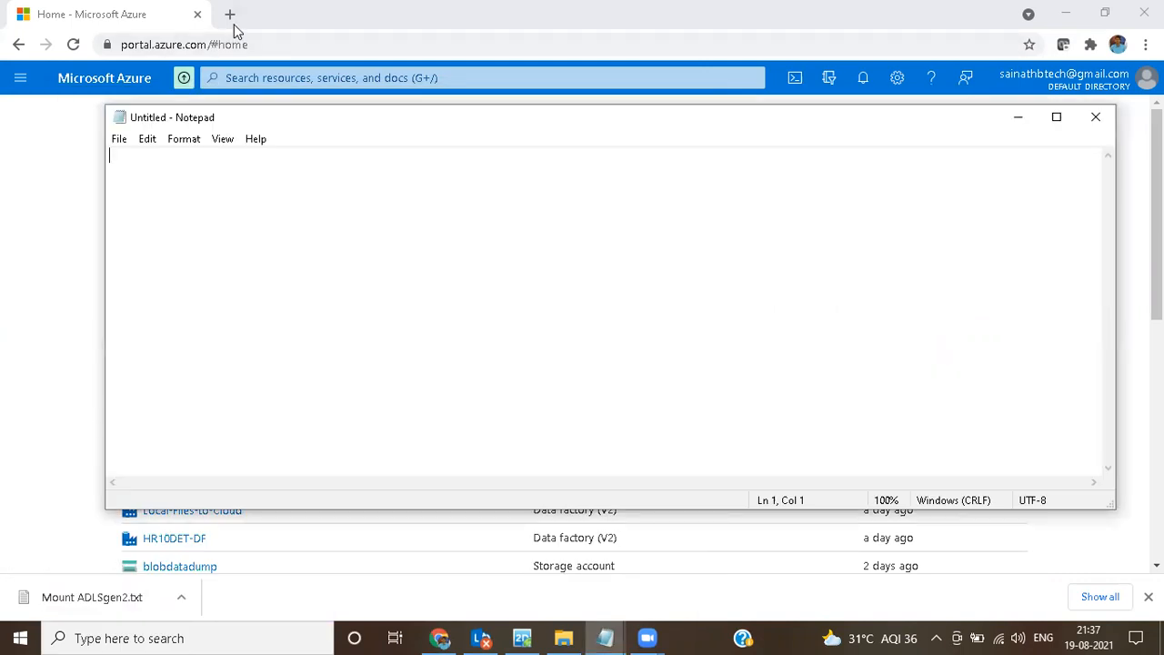
# Step: Search Google in a new browser tab for "mount adls gen2 databricks"
pyautogui.click(230, 14)
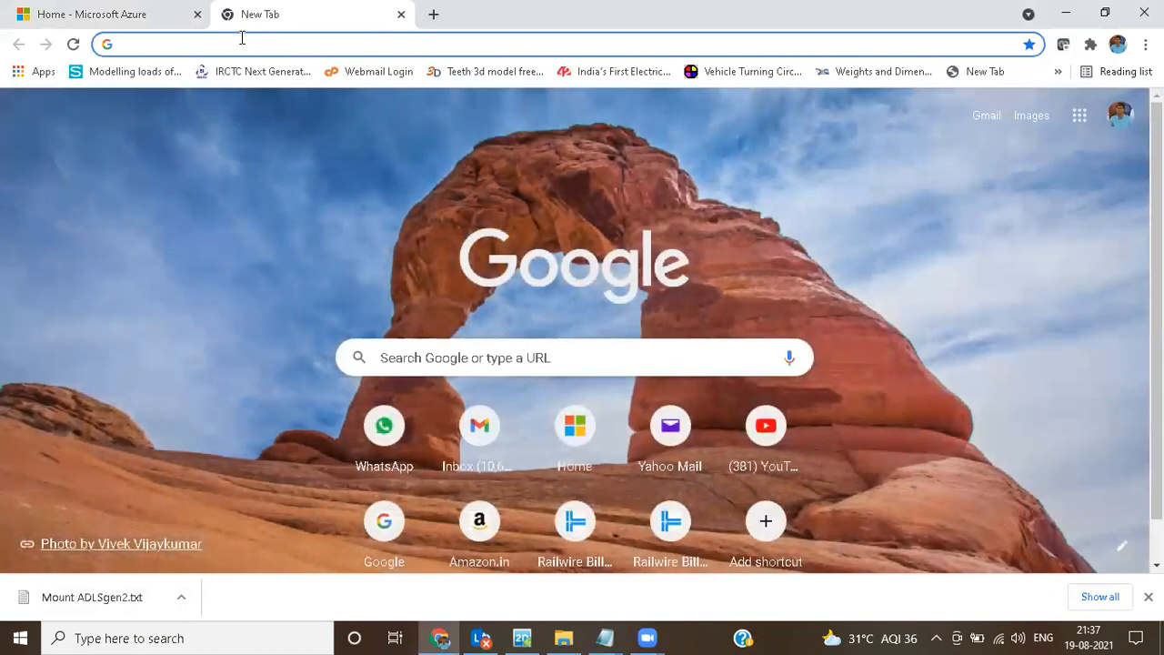
pyautogui.click(242, 39)
pyautogui.write('google')
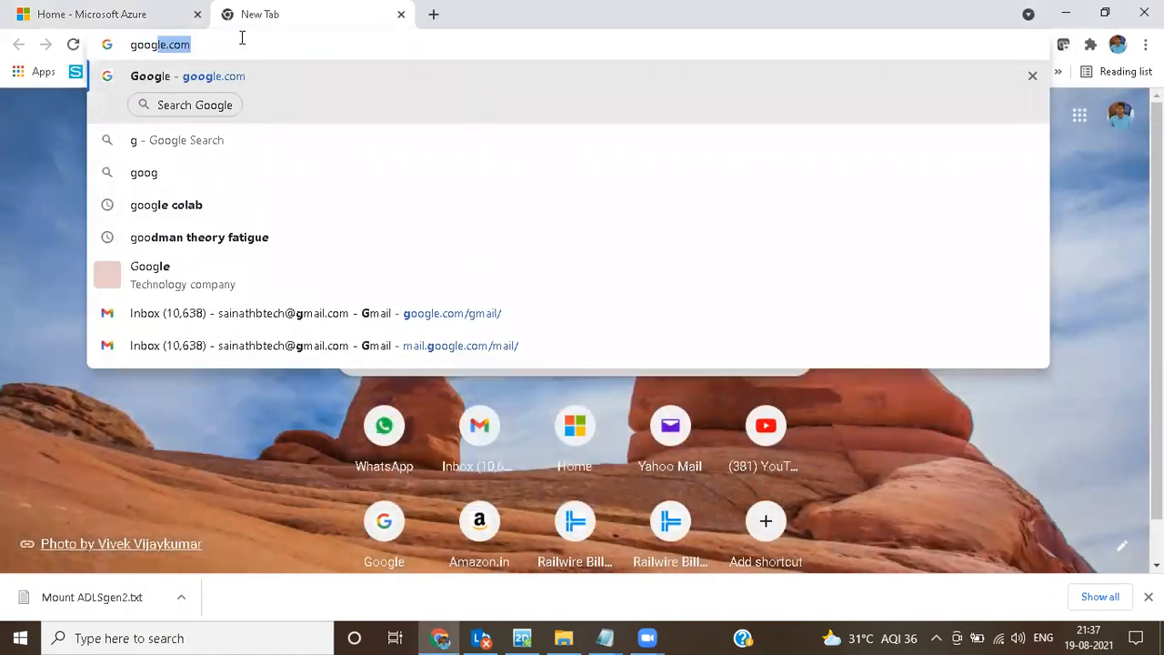
pyautogui.press('BackSpace')
pyautogui.press('BackSpace')
pyautogui.press('BackSpace')
pyautogui.press('BackSpace')
pyautogui.press('BackSpace')
pyautogui.press('BackSpace')
pyautogui.press('BackSpace')
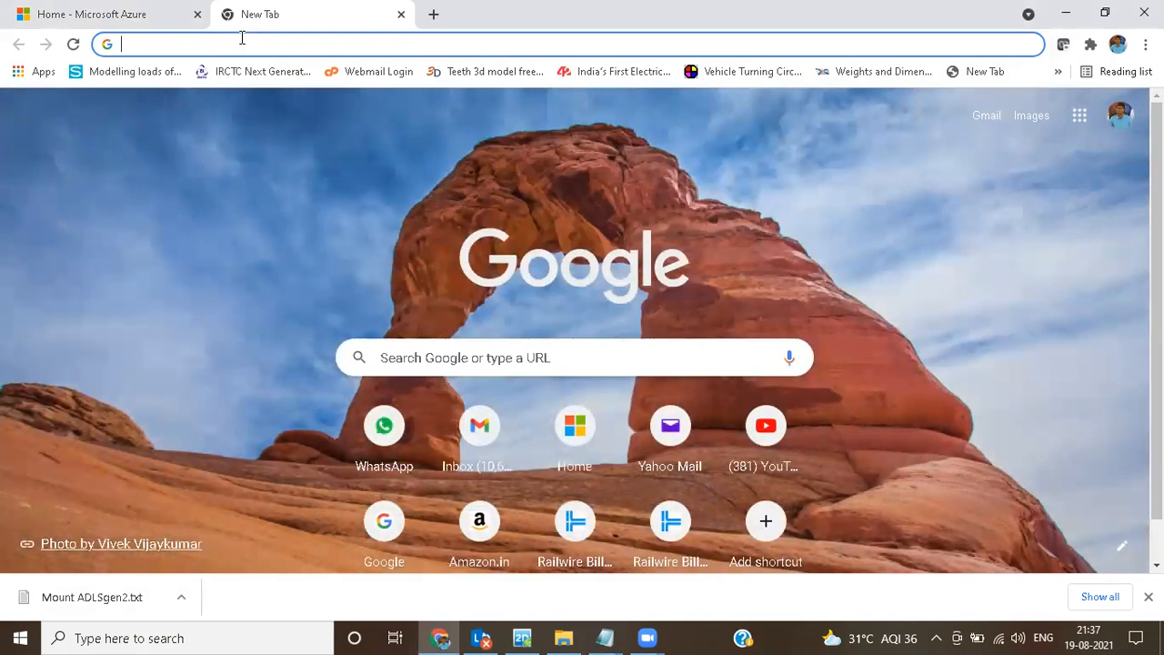
pyautogui.write('mount')
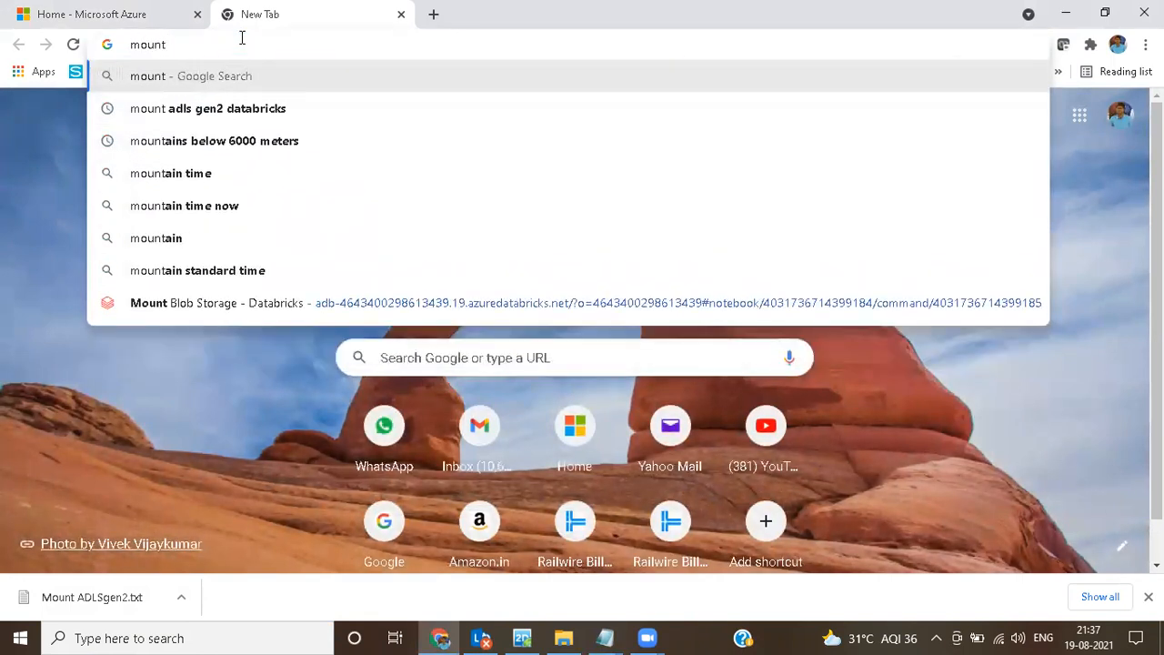
pyautogui.press('Down')
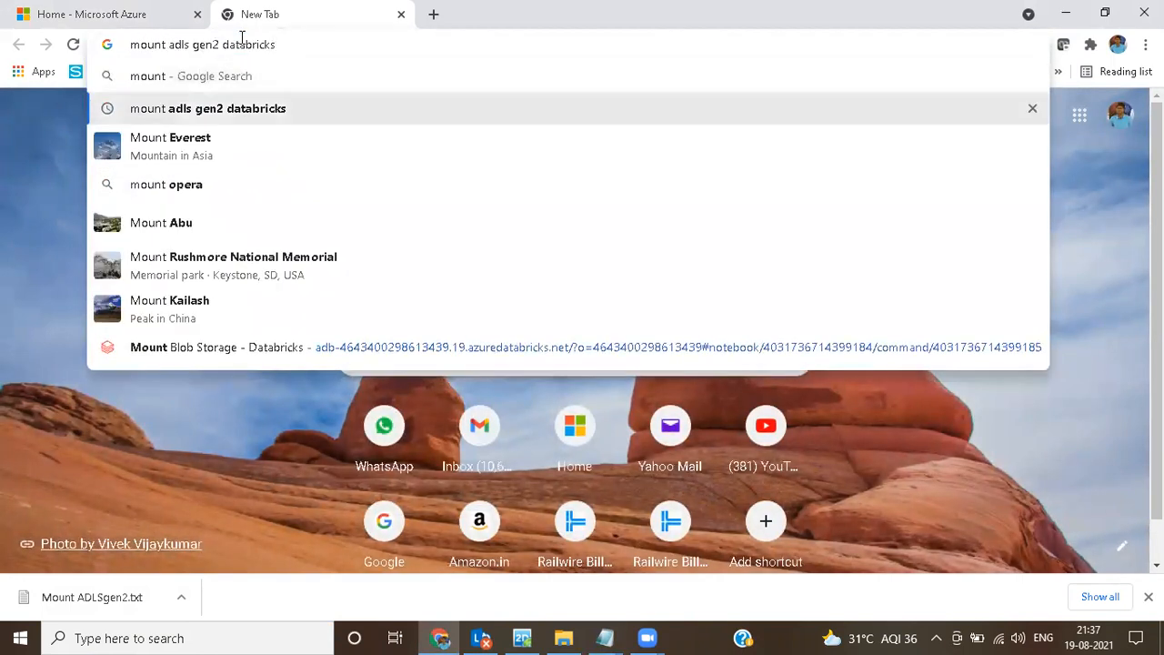
pyautogui.press('Return')
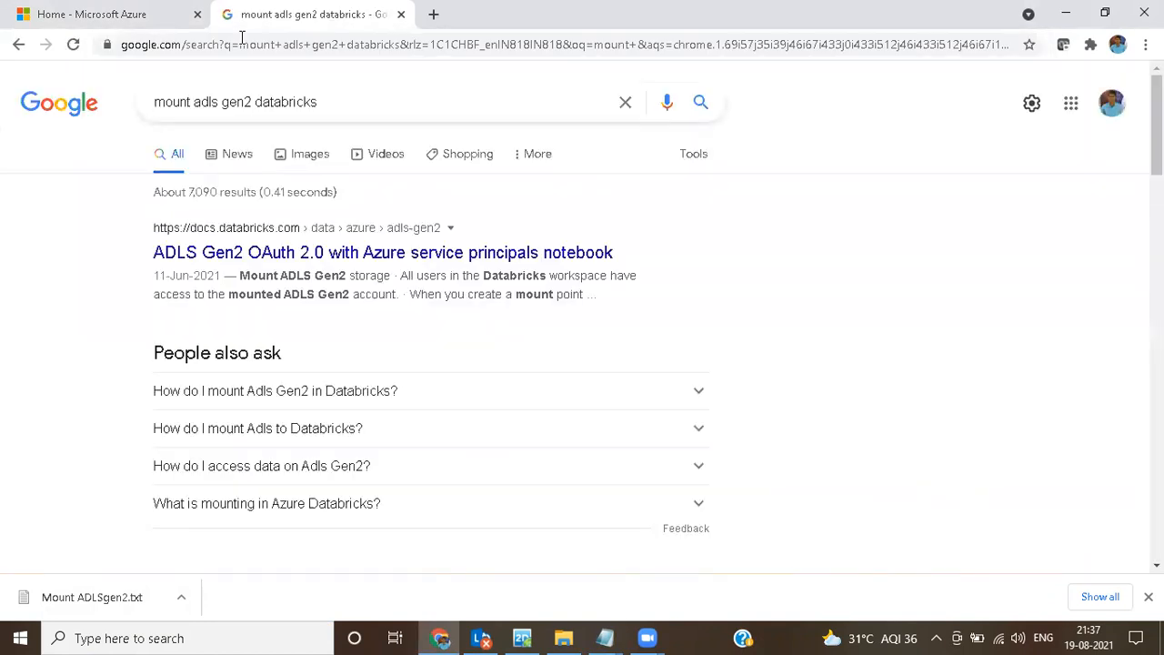
pyautogui.scroll(-3, 724, 291)
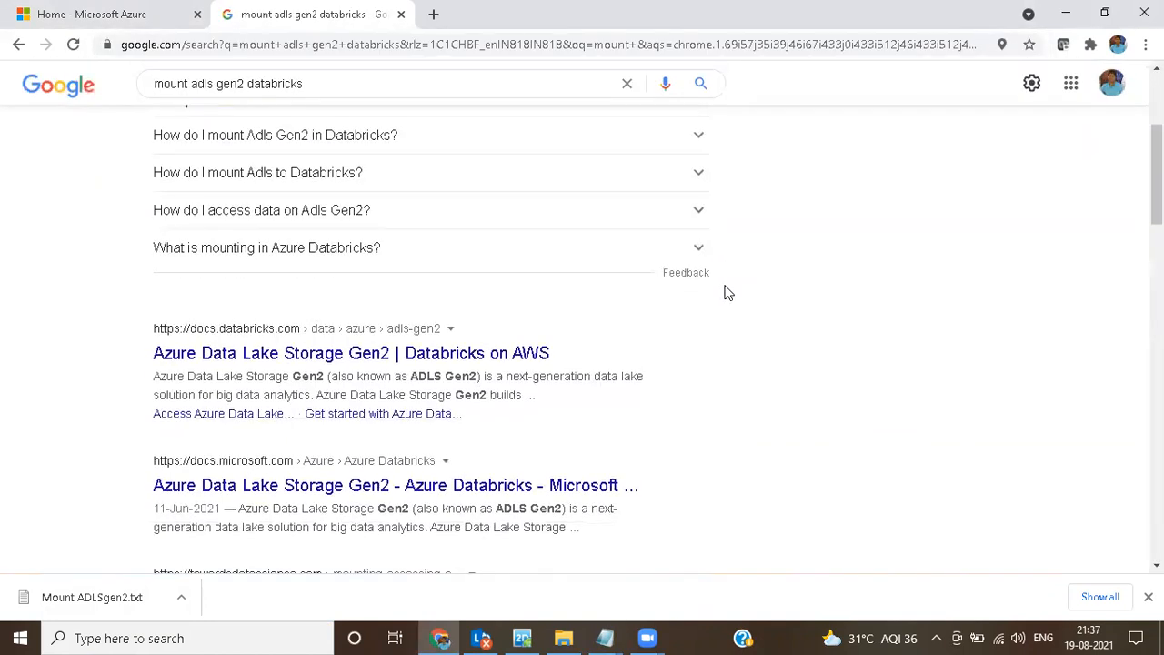
pyautogui.click(495, 357)
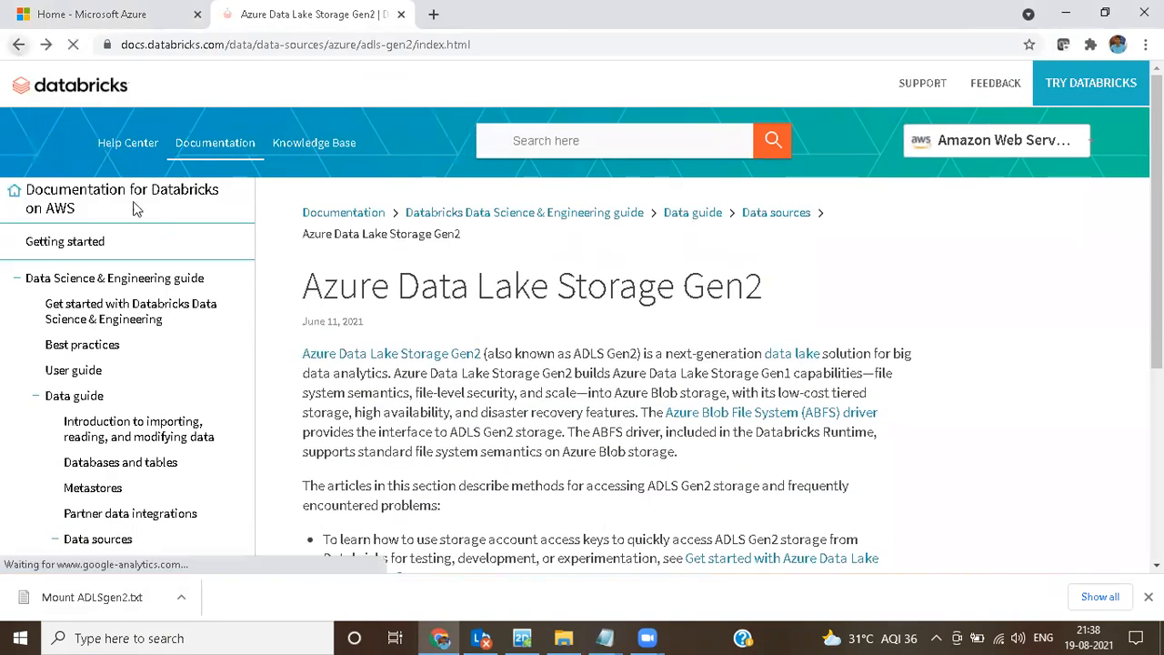
pyautogui.click(19, 44)
# Step: Open the "ADLS Gen2 OAuth 2.0 with Azure service principals" result and find the Python mount code under "Mount ADLS Gen2 storage"
pyautogui.scroll(3, 371, 345)
pyautogui.click(409, 265)
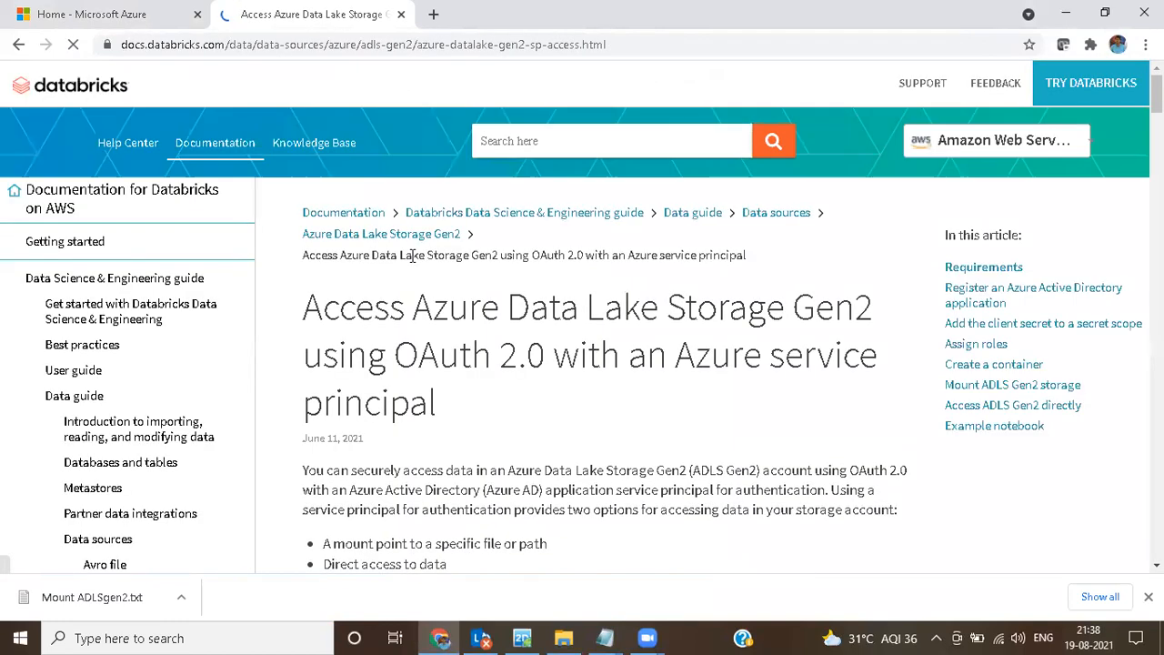
pyautogui.scroll(-8, 473, 340)
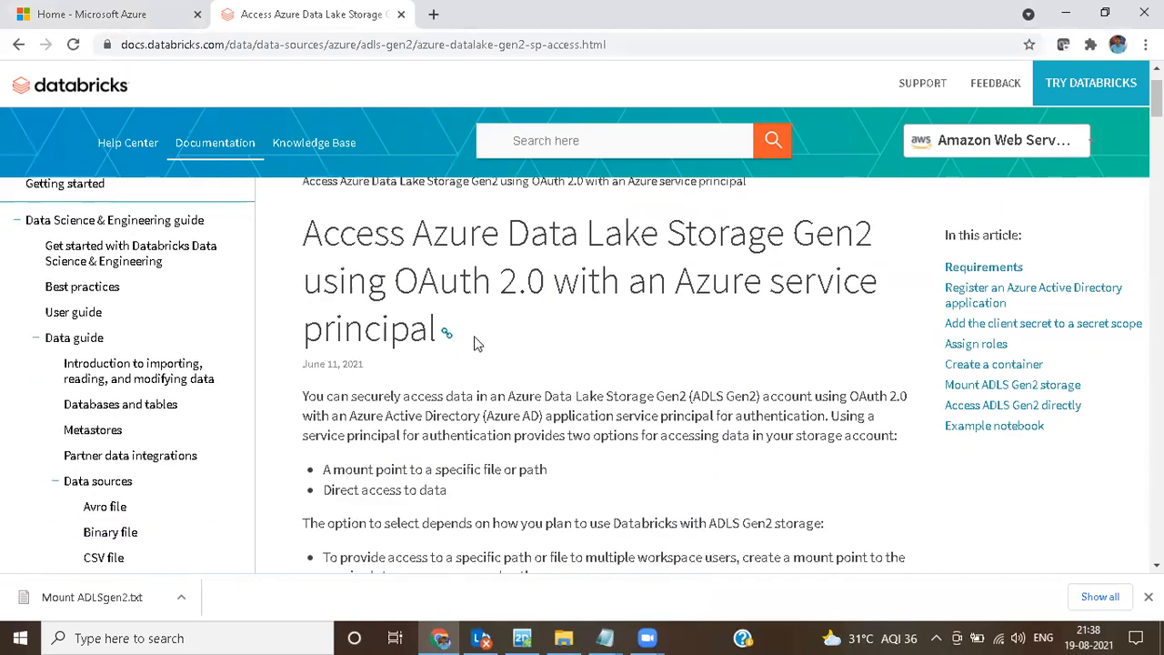
pyautogui.scroll(-12, 530, 376)
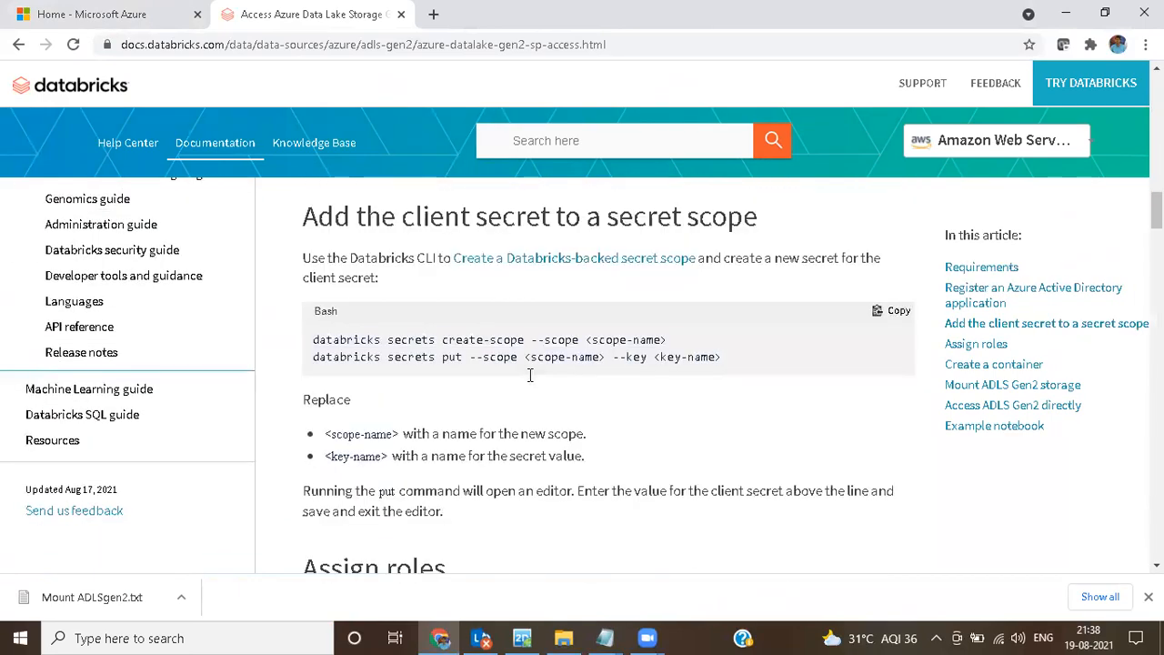
pyautogui.scroll(-12, 529, 376)
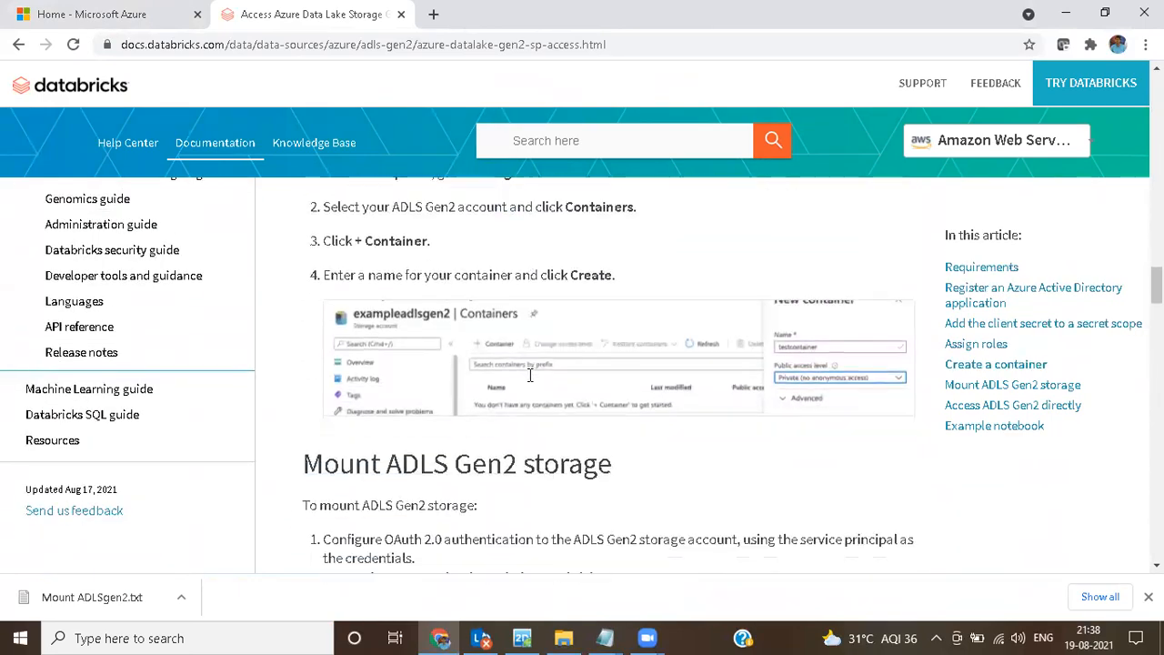
pyautogui.scroll(-1, 532, 380)
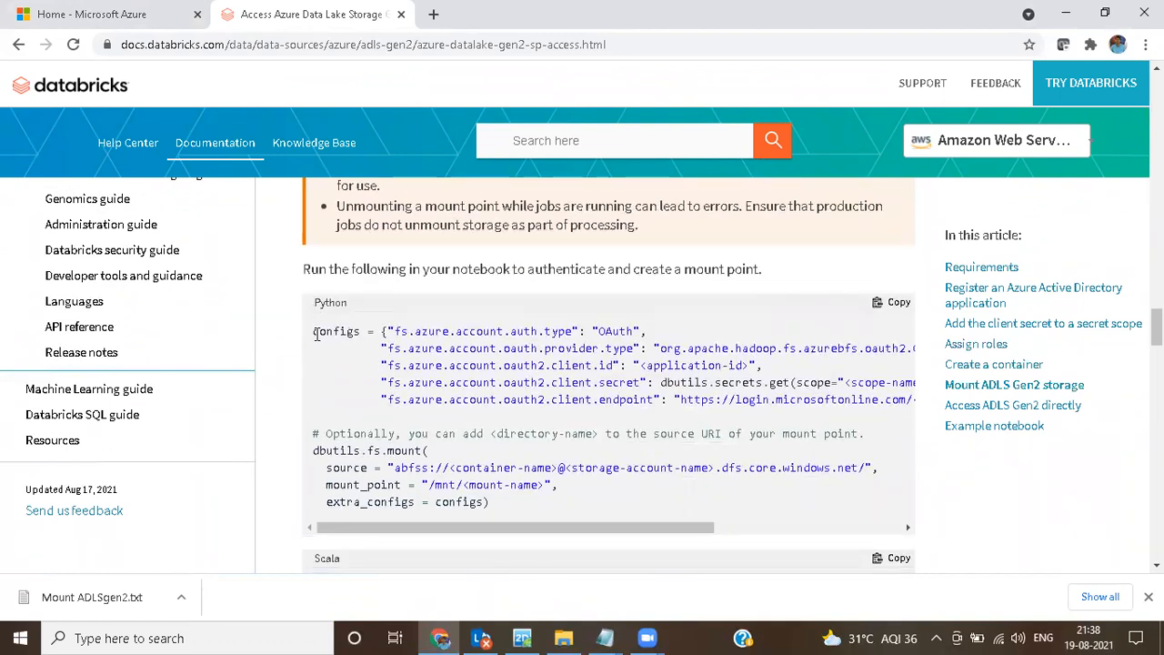
# Step: Copy the Python configs and dbutils.fs.mount code block into the blank Notepad document, then return to the article
pyautogui.click(896, 307)
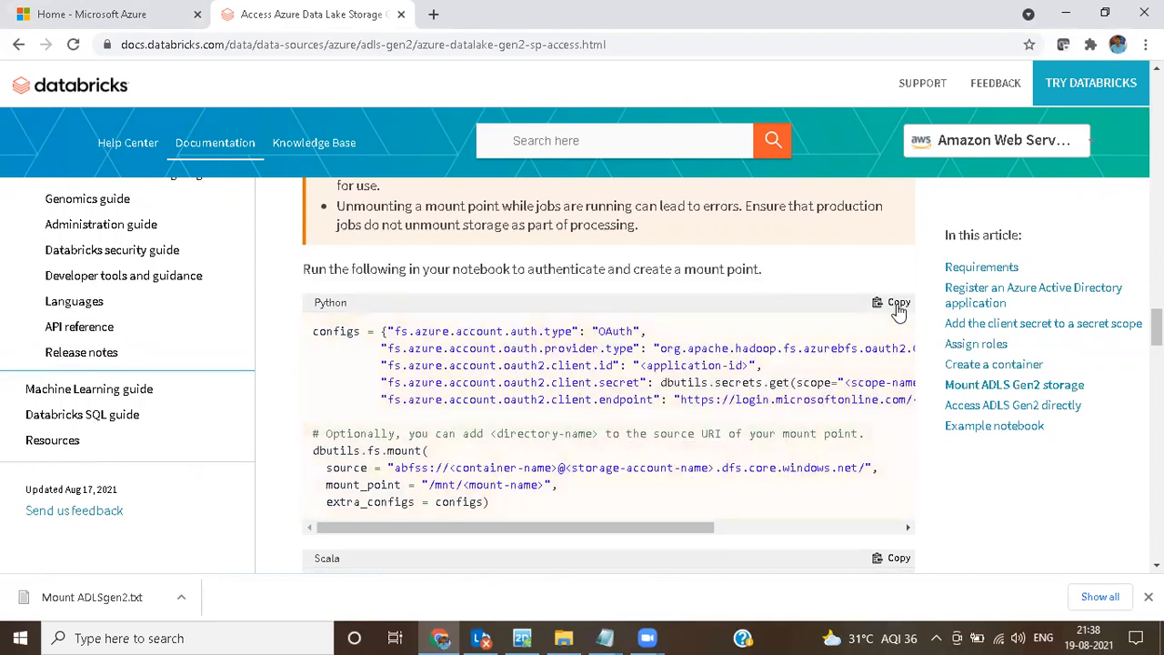
pyautogui.click(605, 637)
pyautogui.click(663, 581)
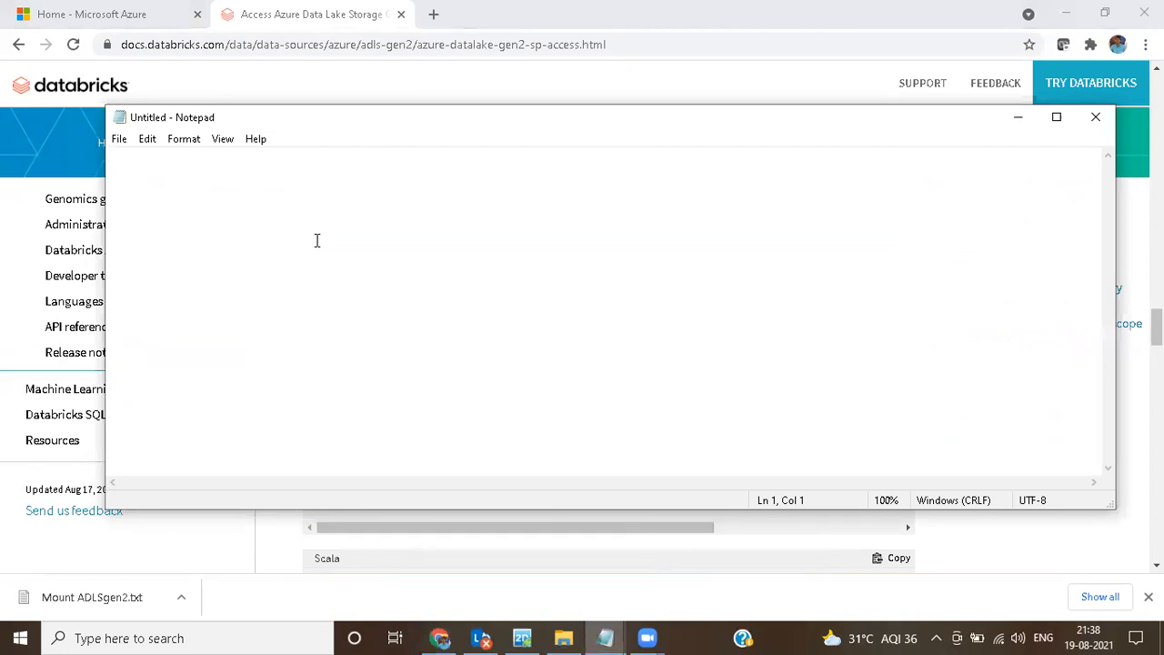
pyautogui.hotkey('ctrl', 'v')
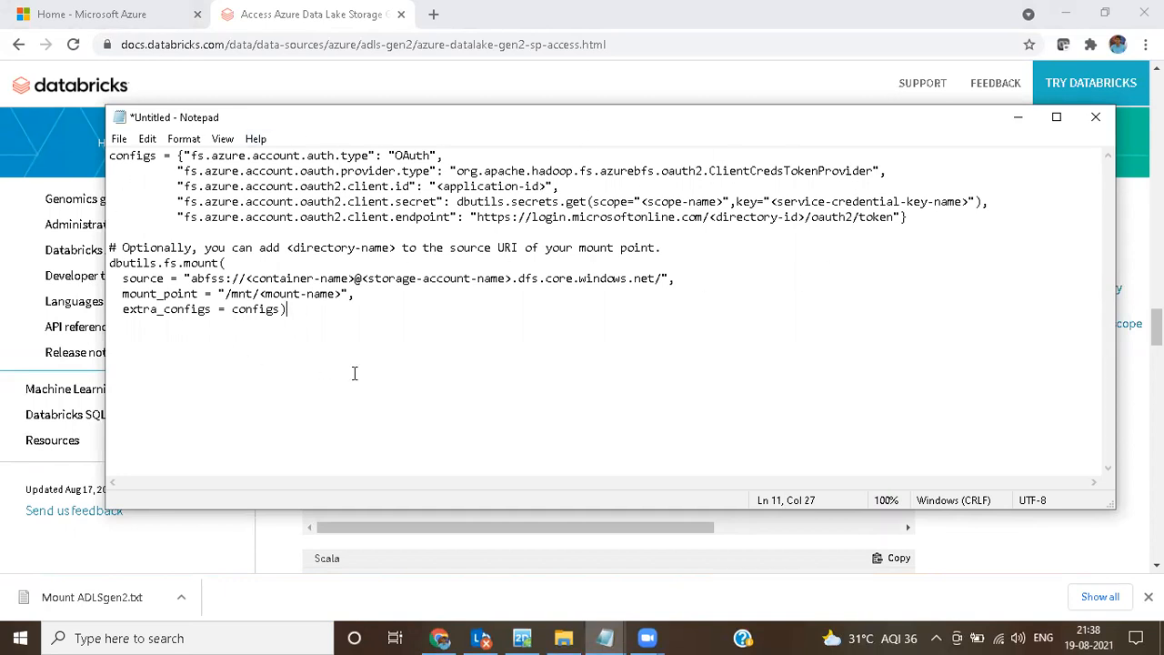
pyautogui.click(1017, 121)
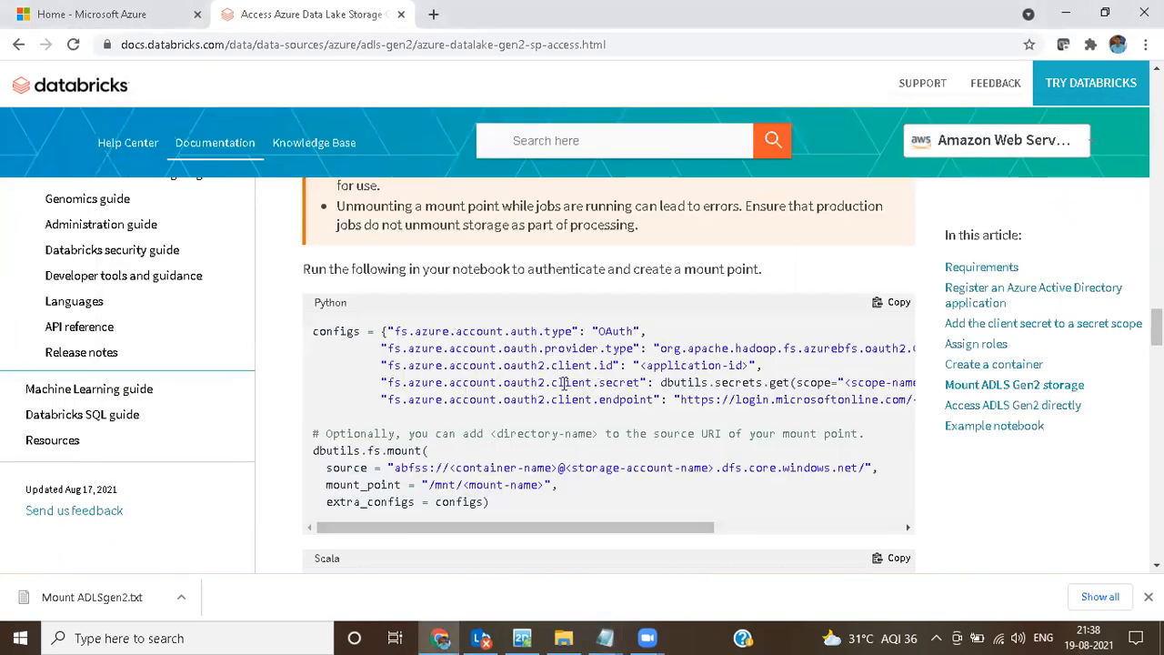
# Step: Copy the article's Replace list, from <application-id> to <mount-name>, into Notepad below the mount code with a blank line between
pyautogui.scroll(-3, 564, 386)
pyautogui.scroll(-4, 564, 385)
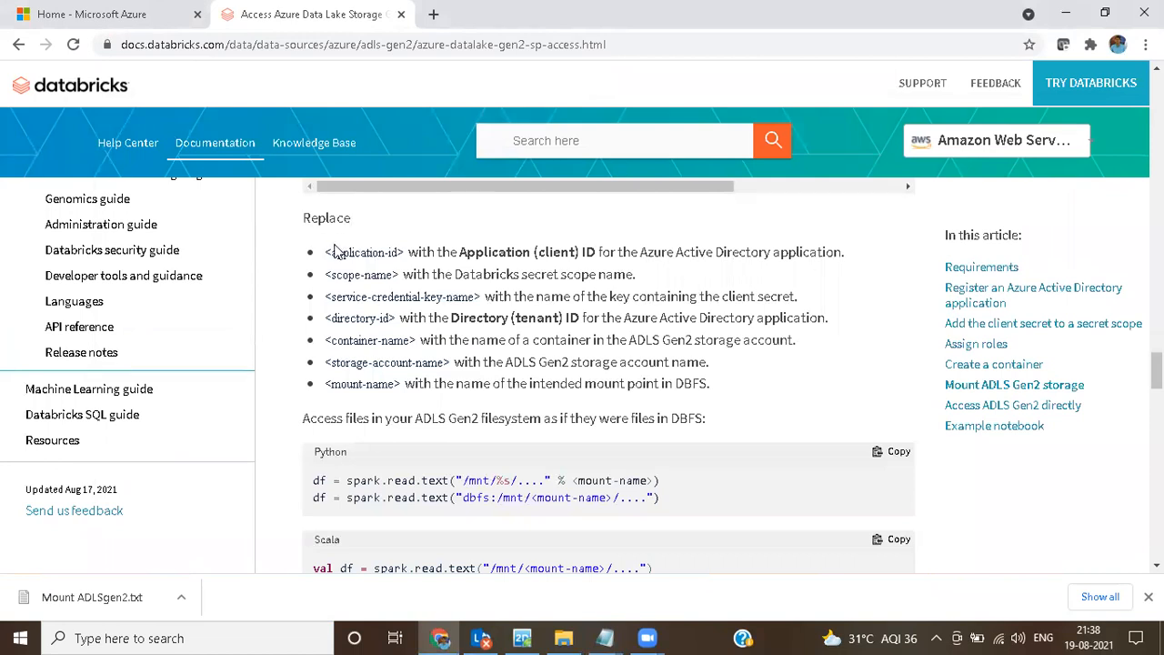
pyautogui.moveTo(326, 252); pyautogui.dragTo(720, 390)
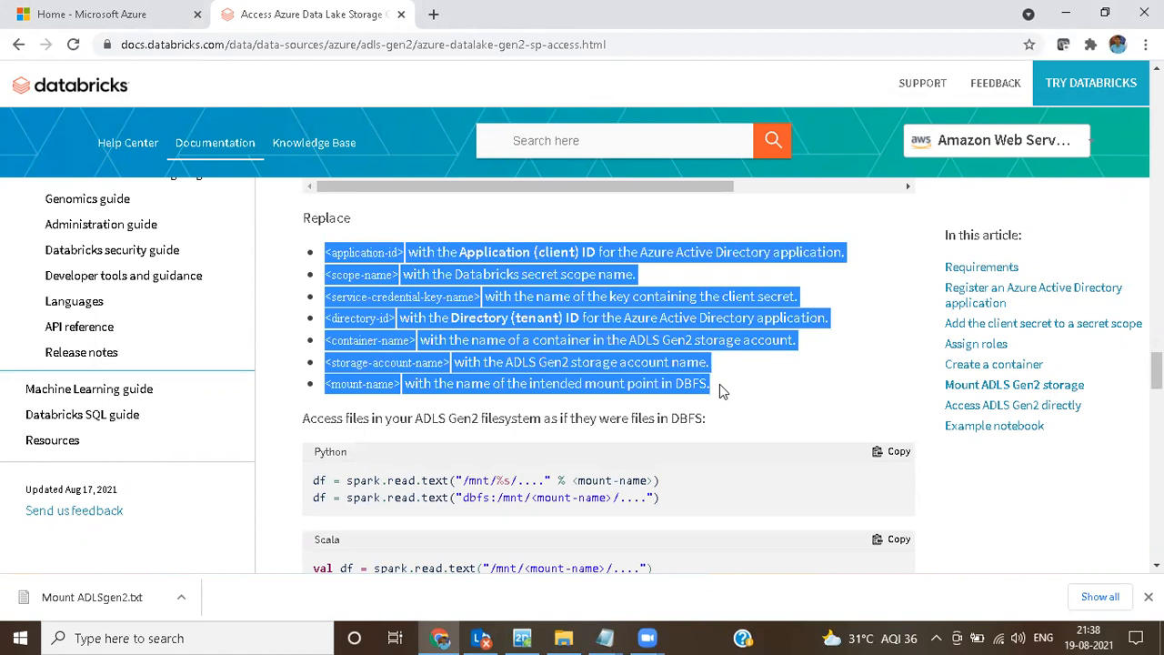
pyautogui.click(604, 637)
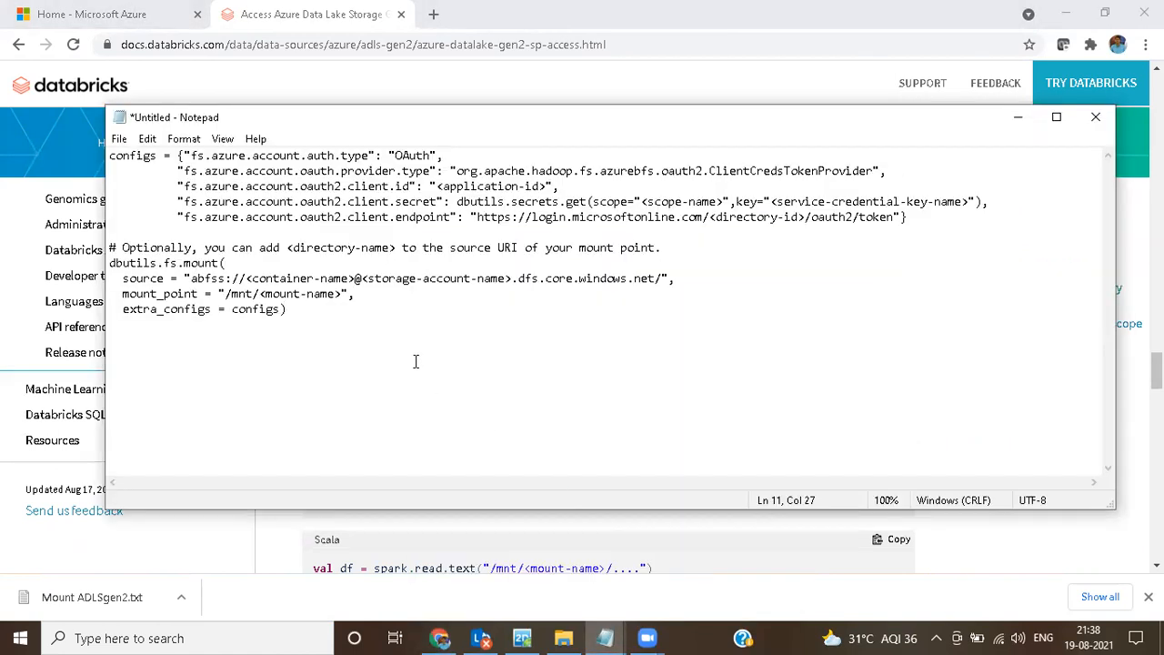
pyautogui.press('Return')
pyautogui.press('Return')
pyautogui.hotkey('ctrl', 'v')
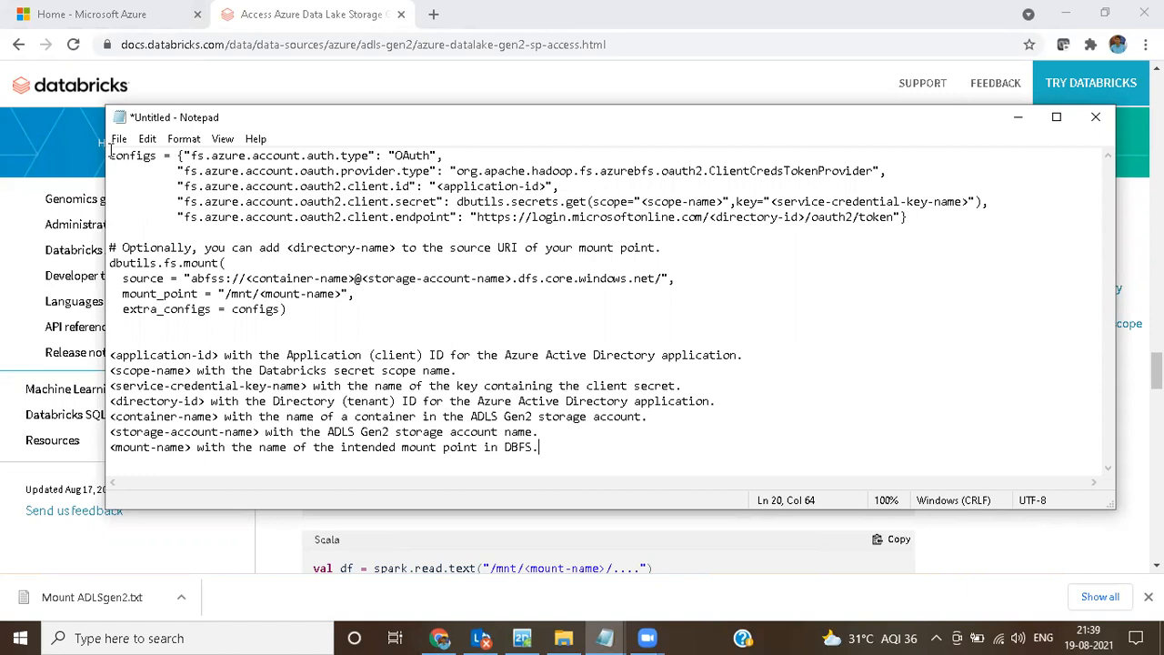
# Step: Examine each placeholder in the pasted Notepad list, from <application-id> through <mount-name>
pyautogui.moveTo(110, 350); pyautogui.dragTo(213, 355)
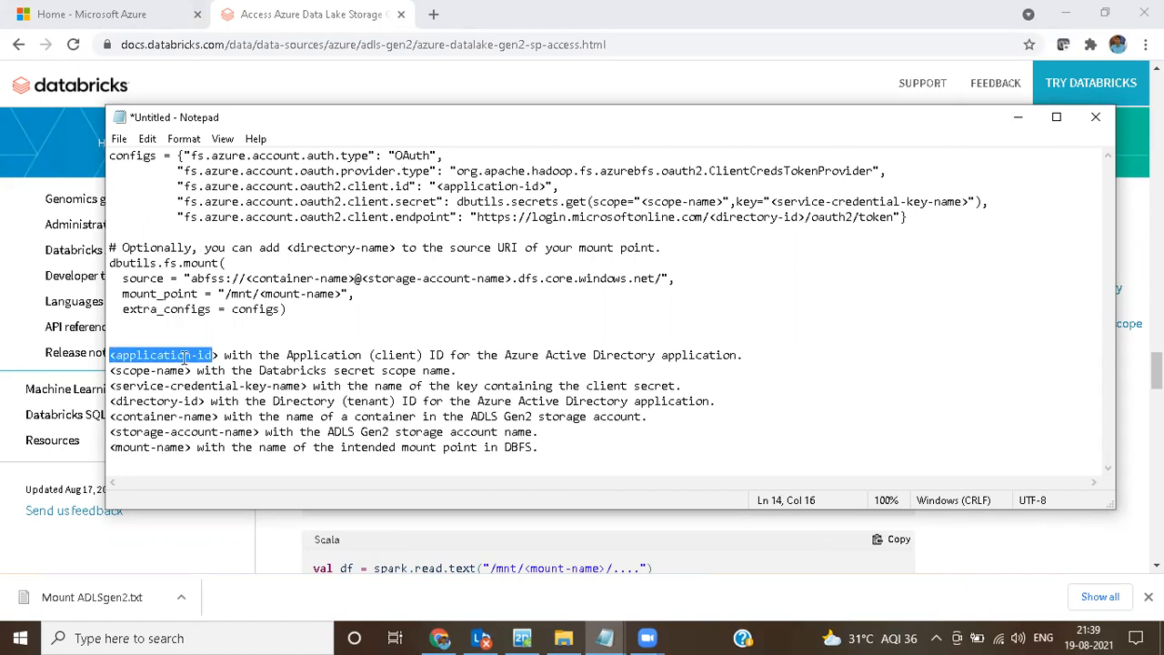
pyautogui.moveTo(110, 371); pyautogui.dragTo(297, 388)
pyautogui.click(124, 386)
pyautogui.moveTo(111, 401); pyautogui.dragTo(202, 401)
pyautogui.moveTo(111, 416); pyautogui.dragTo(209, 417)
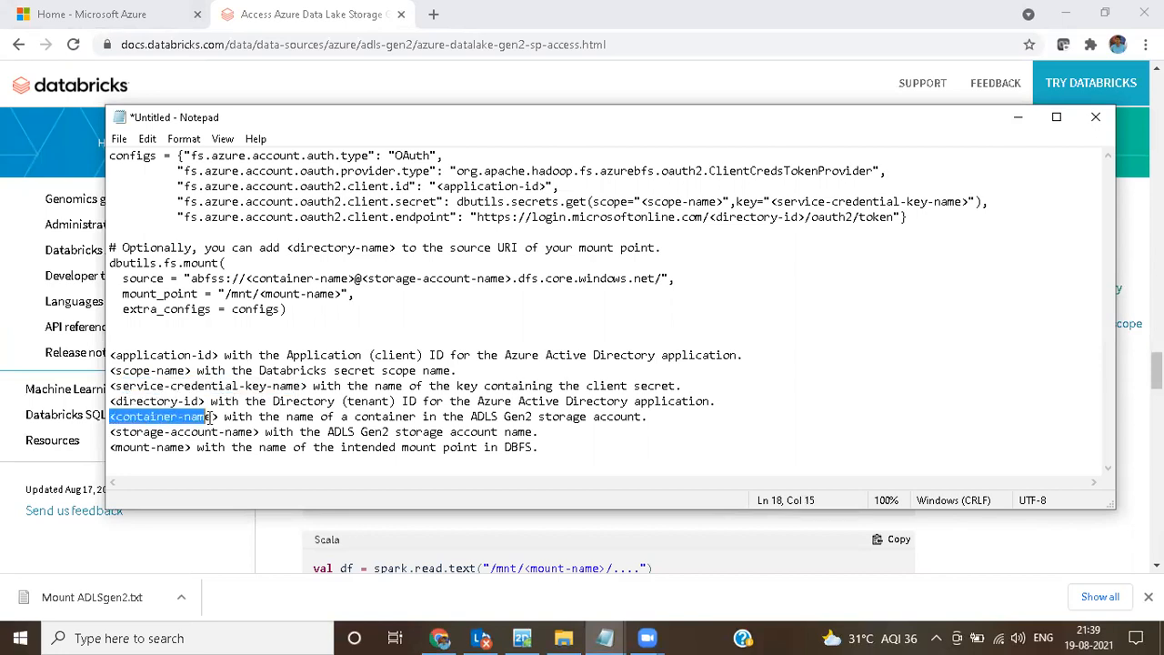
pyautogui.moveTo(122, 432); pyautogui.dragTo(248, 432)
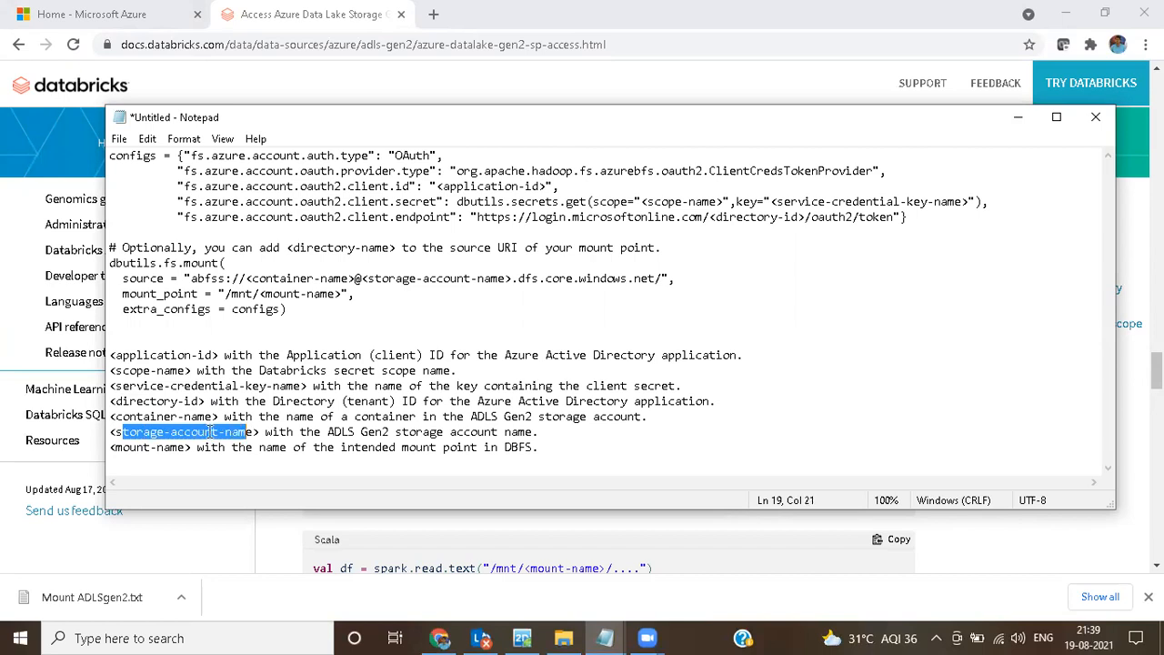
pyautogui.moveTo(117, 447); pyautogui.dragTo(184, 447)
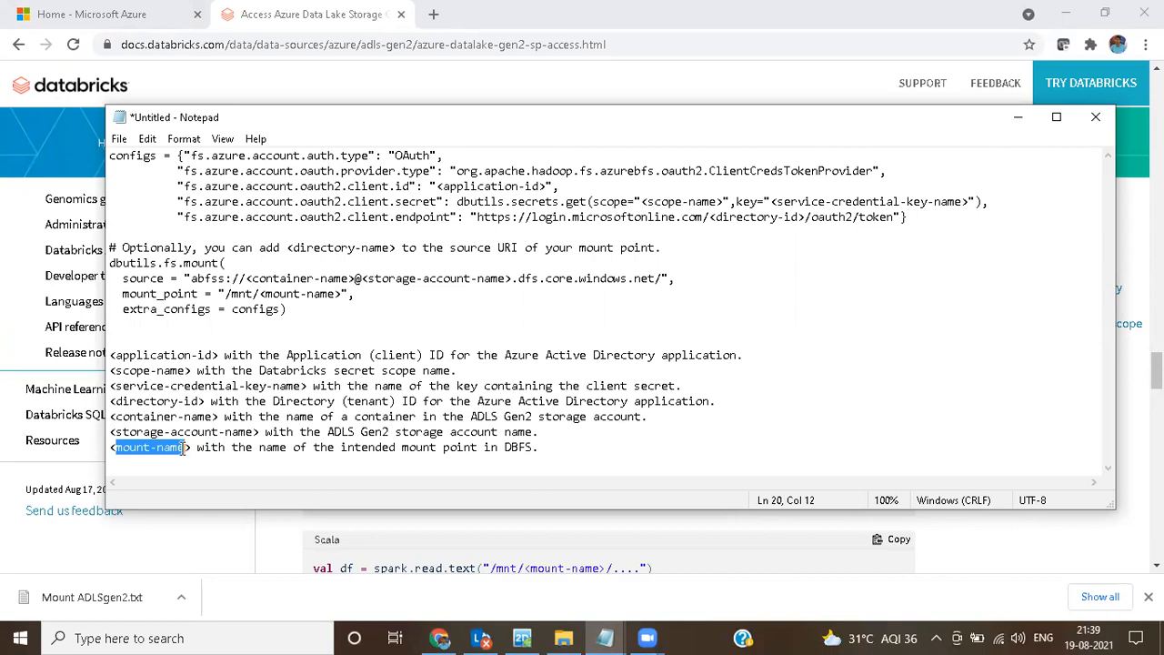
# Step: Append "- Firstmountadlsgen2" to the end of the <mount-name> line in the Notepad list
pyautogui.click(567, 448)
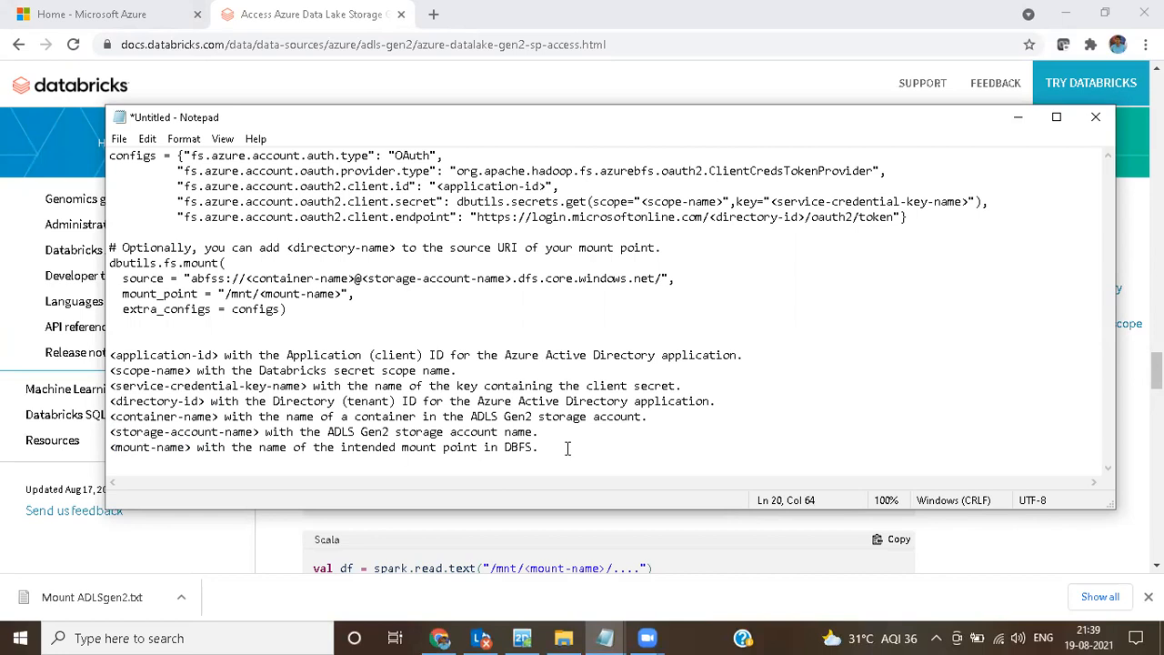
pyautogui.write('- ')
pyautogui.write('ADLS')
pyautogui.write('gen')
pyautogui.write('2moun')
pyautogui.press('BackSpace')
pyautogui.press('BackSpace')
pyautogui.press('BackSpace')
pyautogui.press('BackSpace')
pyautogui.press('BackSpace')
pyautogui.press('BackSpace')
pyautogui.press('BackSpace')
pyautogui.press('BackSpace')
pyautogui.press('BackSpace')
pyautogui.press('BackSpace')
pyautogui.press('BackSpace')
pyautogui.write('FirstMOuntadlsgen2')
pyautogui.click(598, 447)
pyautogui.press('Delete')
pyautogui.press('BackSpace')
pyautogui.write('mo')
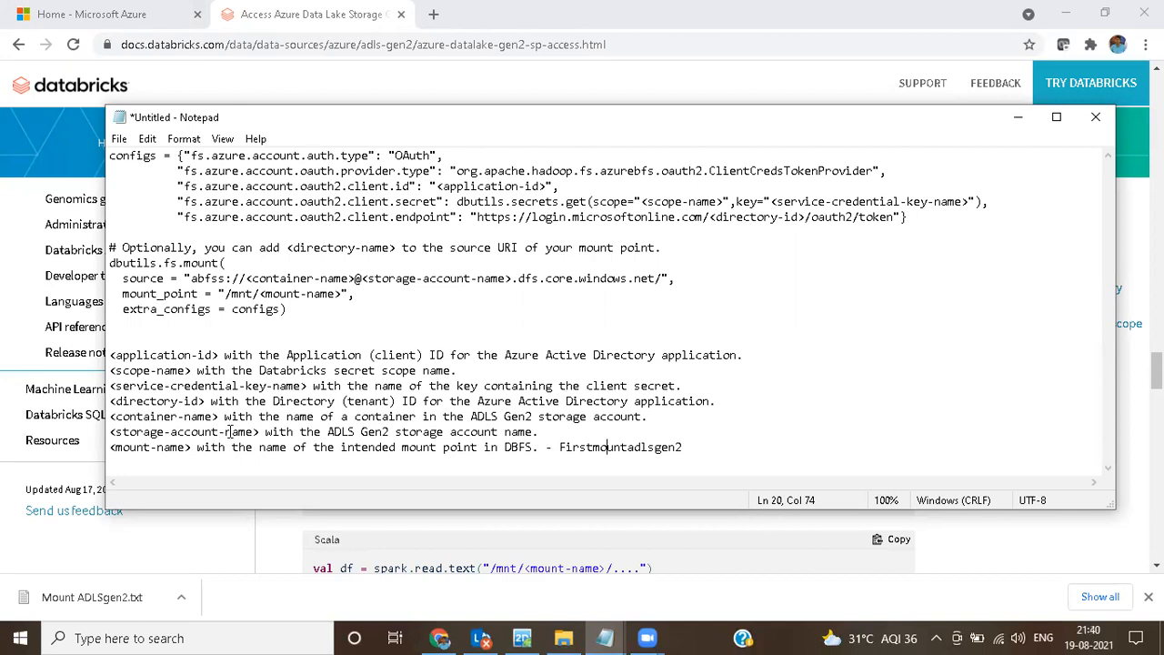
# Step: Switch to the Azure portal and open the speraredata storage account from the list of storage accounts
pyautogui.click(145, 17)
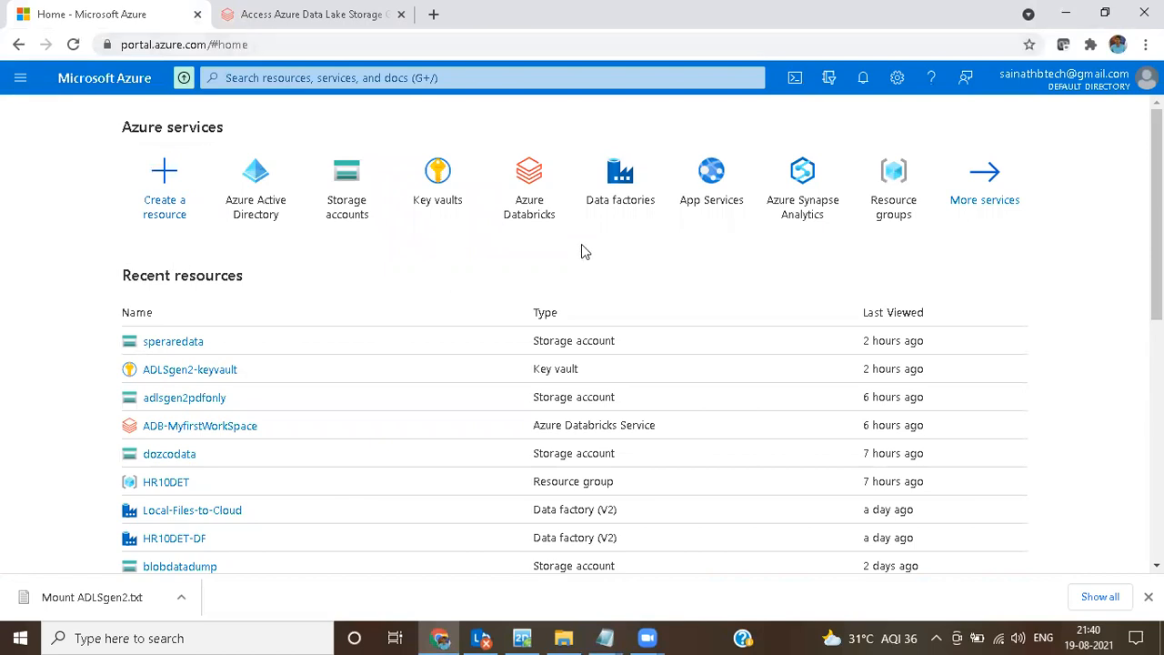
pyautogui.click(359, 195)
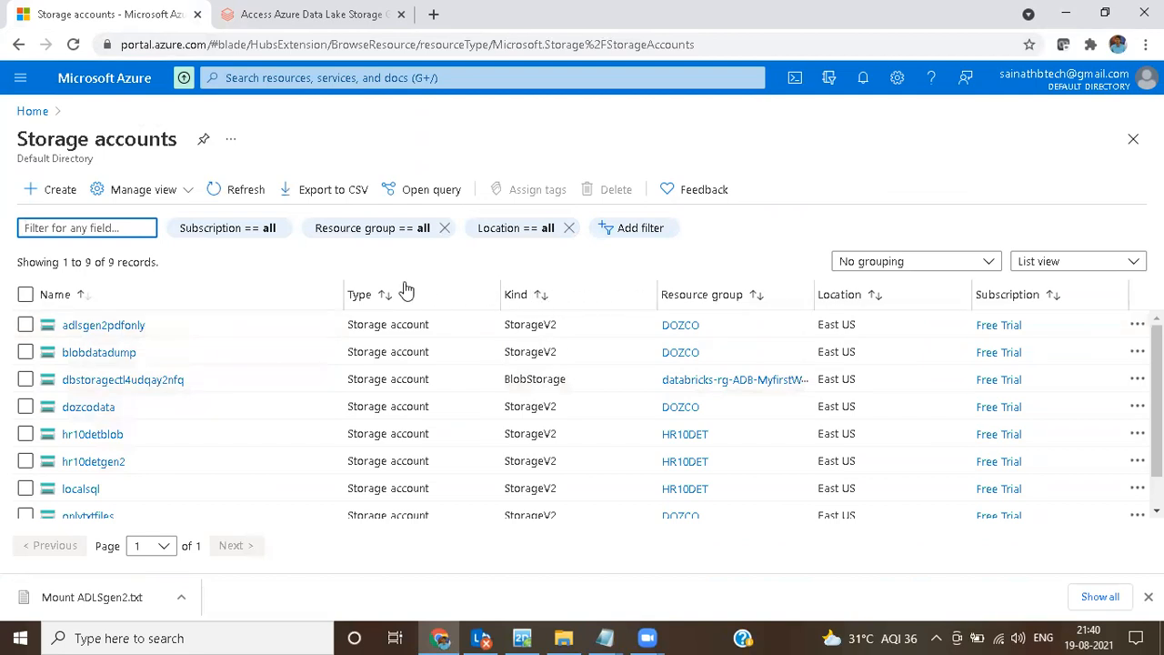
pyautogui.scroll(-1, 720, 464)
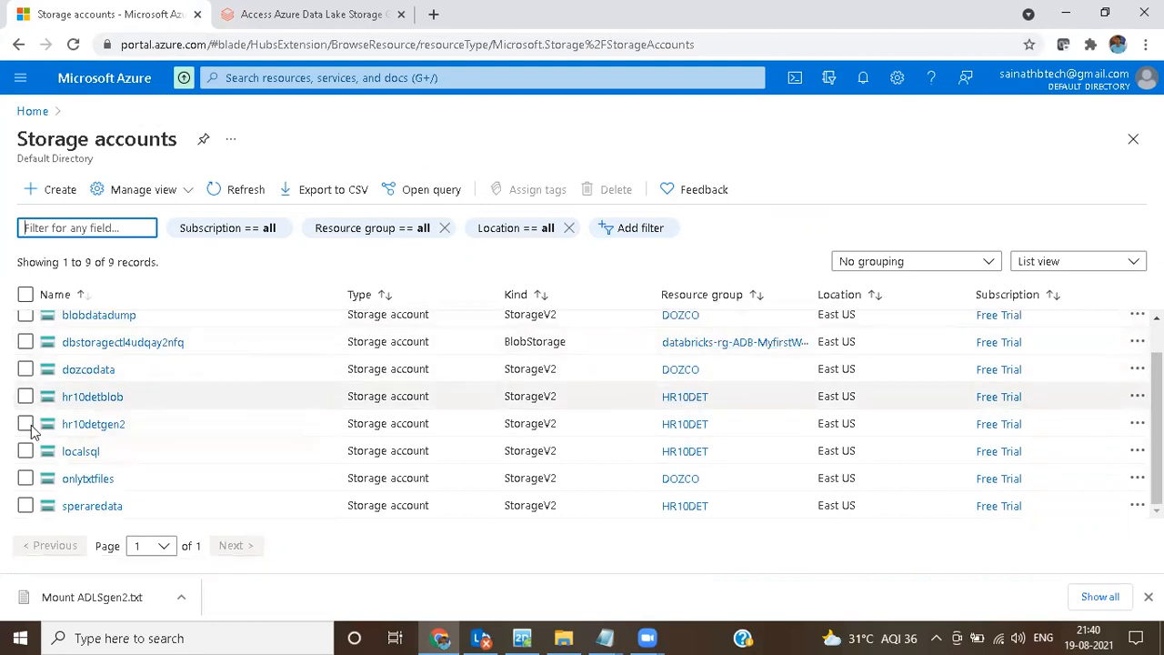
pyautogui.click(91, 507)
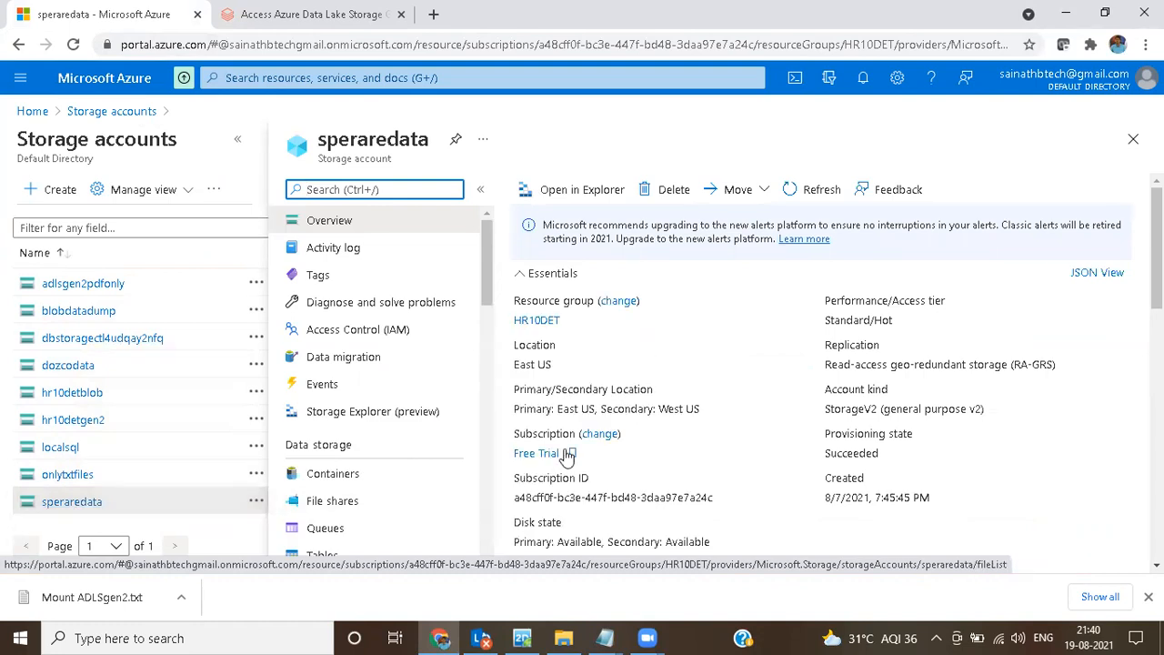
# Step: Copy the storage account name speraredata and append "- speraredata" to the <storage-account-name> line in the untitled Notepad document
pyautogui.scroll(-3, 697, 355)
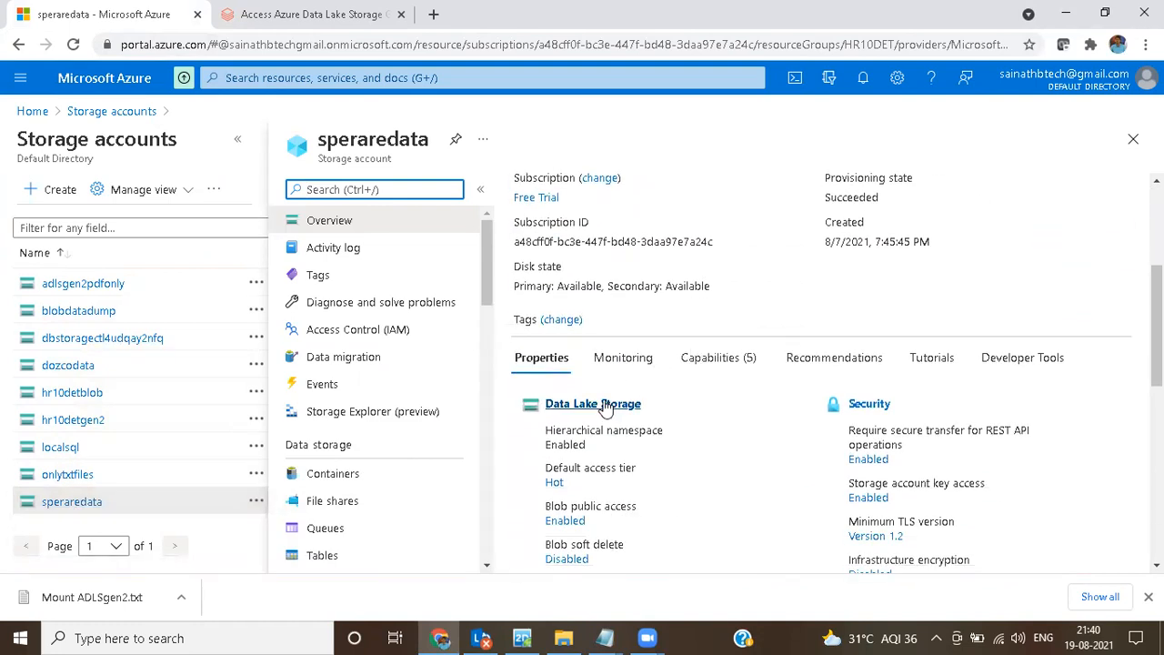
pyautogui.moveTo(432, 145); pyautogui.dragTo(320, 148)
pyautogui.hotkey('ctrl', 'c')
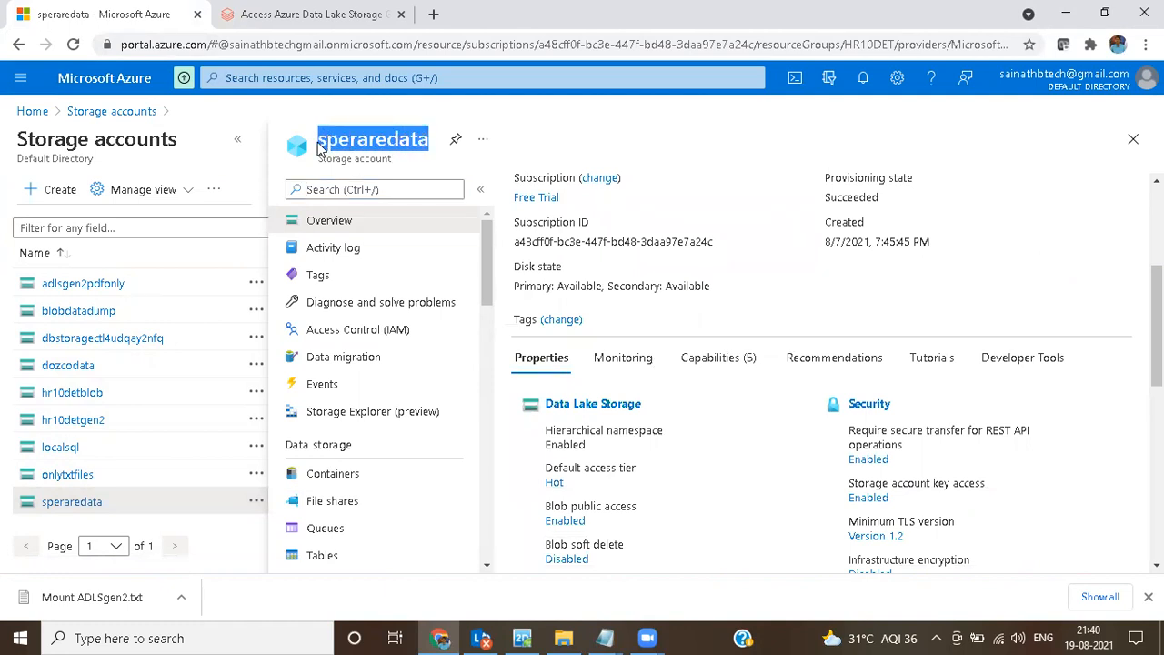
pyautogui.click(605, 637)
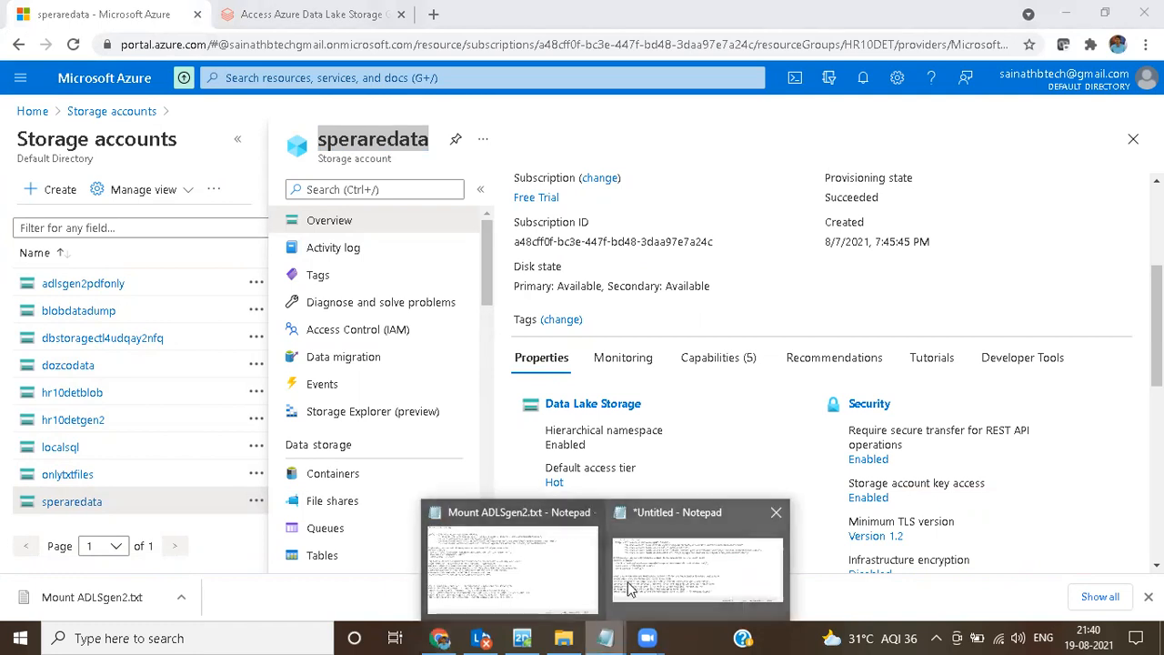
pyautogui.click(514, 566)
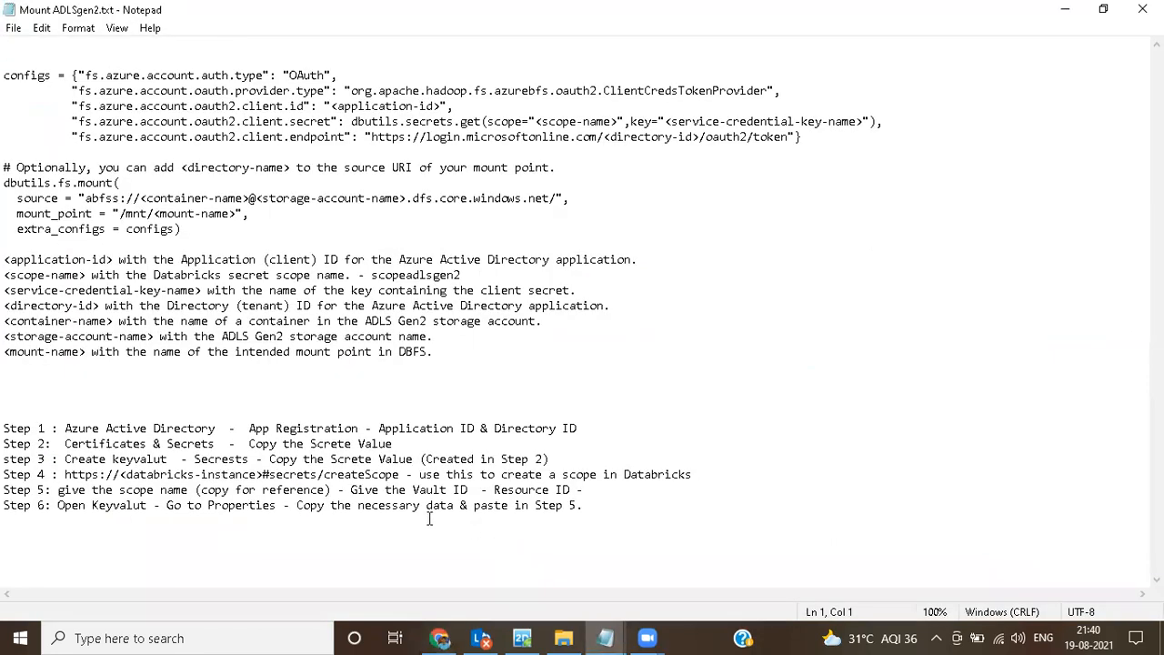
pyautogui.click(604, 638)
pyautogui.click(667, 596)
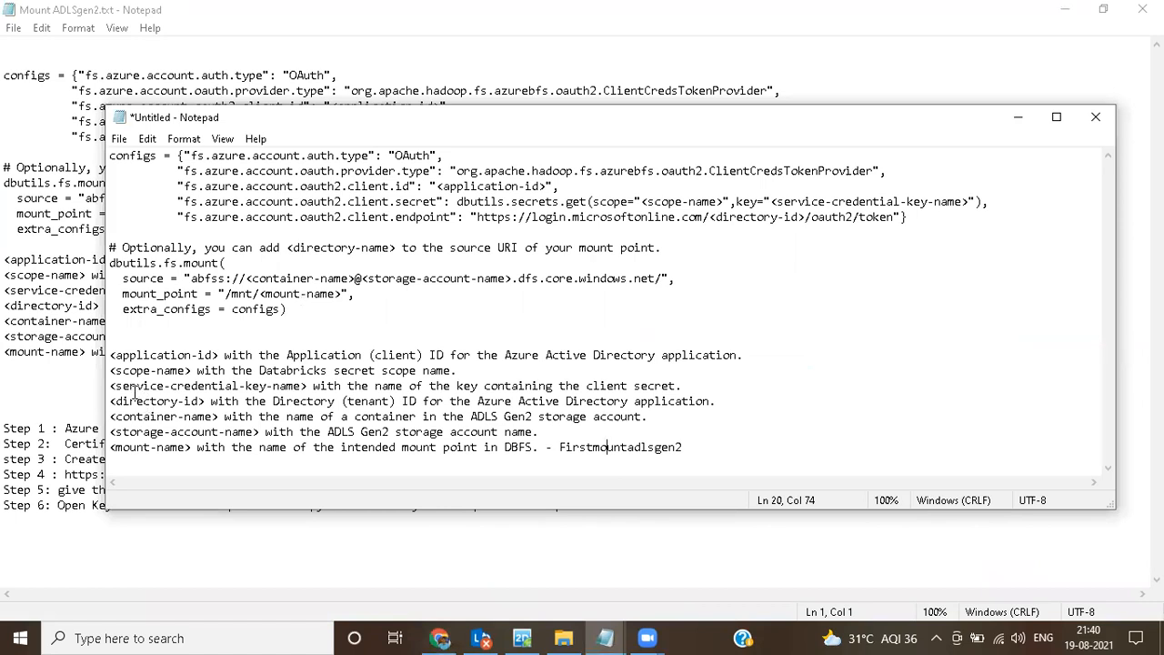
pyautogui.click(591, 436)
pyautogui.write('-')
pyautogui.hotkey('ctrl', 'v')
# Step: Copy the container name mount-adlsgen2 from speraredata's containers and append "- mount-adlsgen2" to the <container-name> line in the untitled Notepad document
pyautogui.click(429, 634)
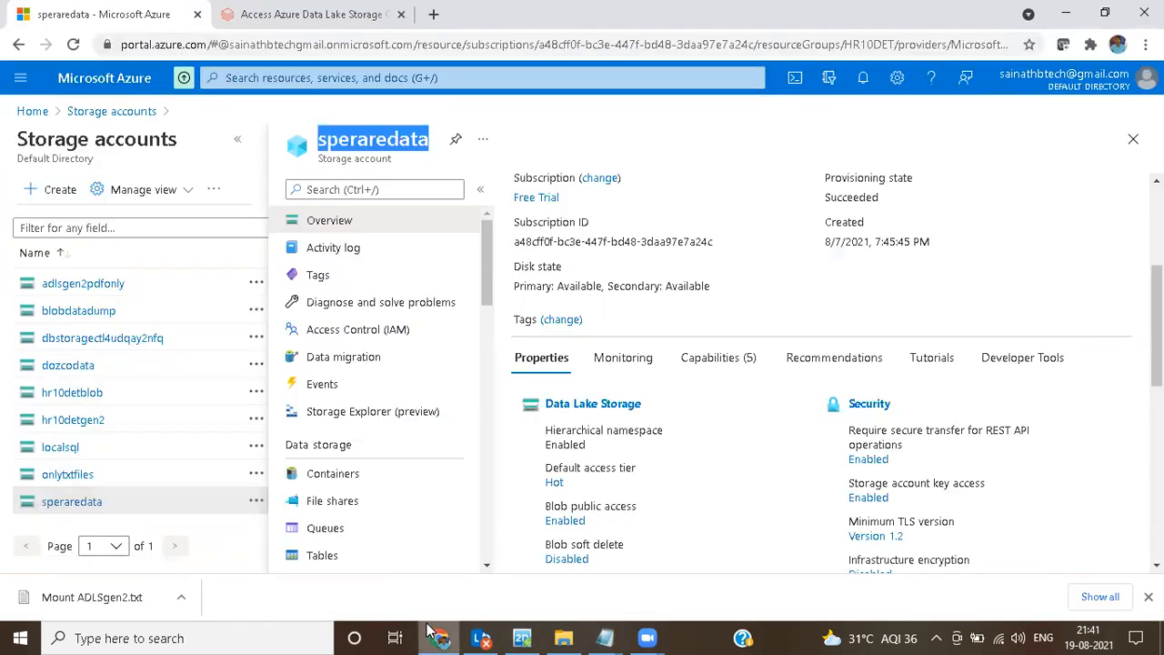
pyautogui.click(587, 407)
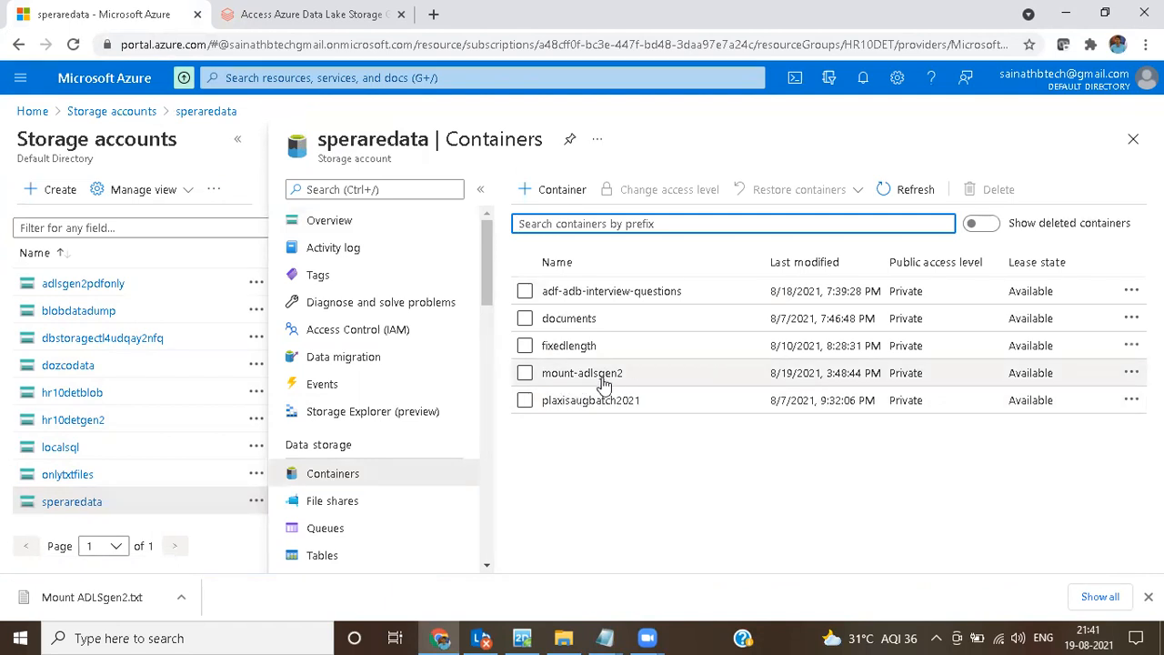
pyautogui.moveTo(625, 382); pyautogui.dragTo(544, 382)
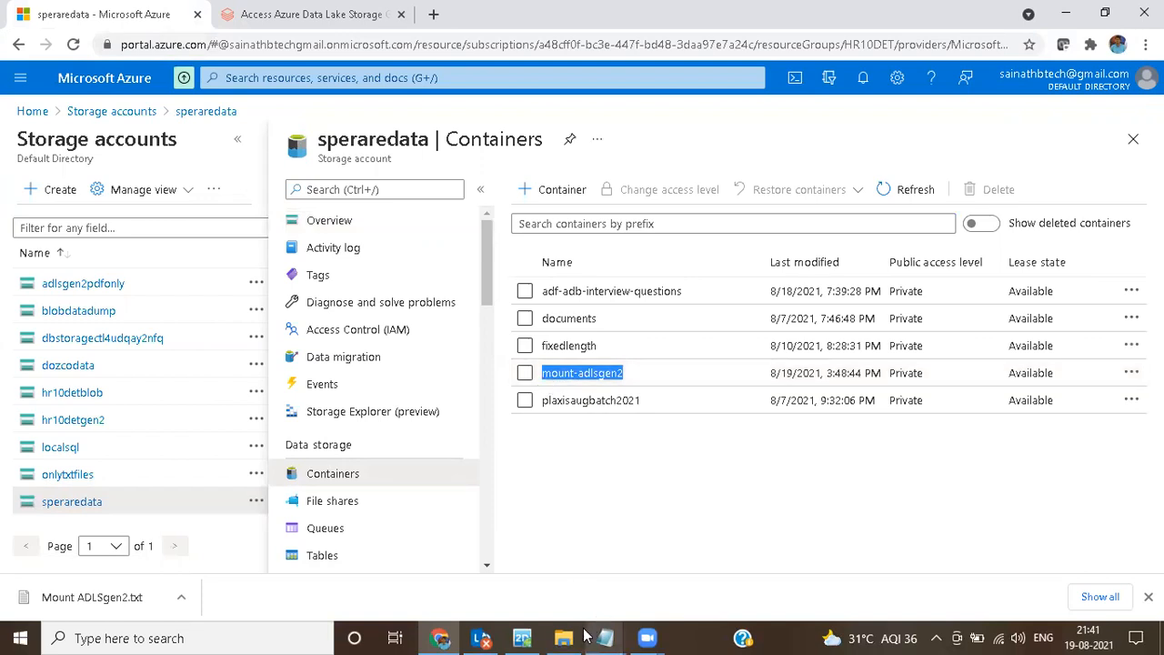
pyautogui.moveTo(447, 637)
pyautogui.moveTo(605, 637)
pyautogui.click(674, 586)
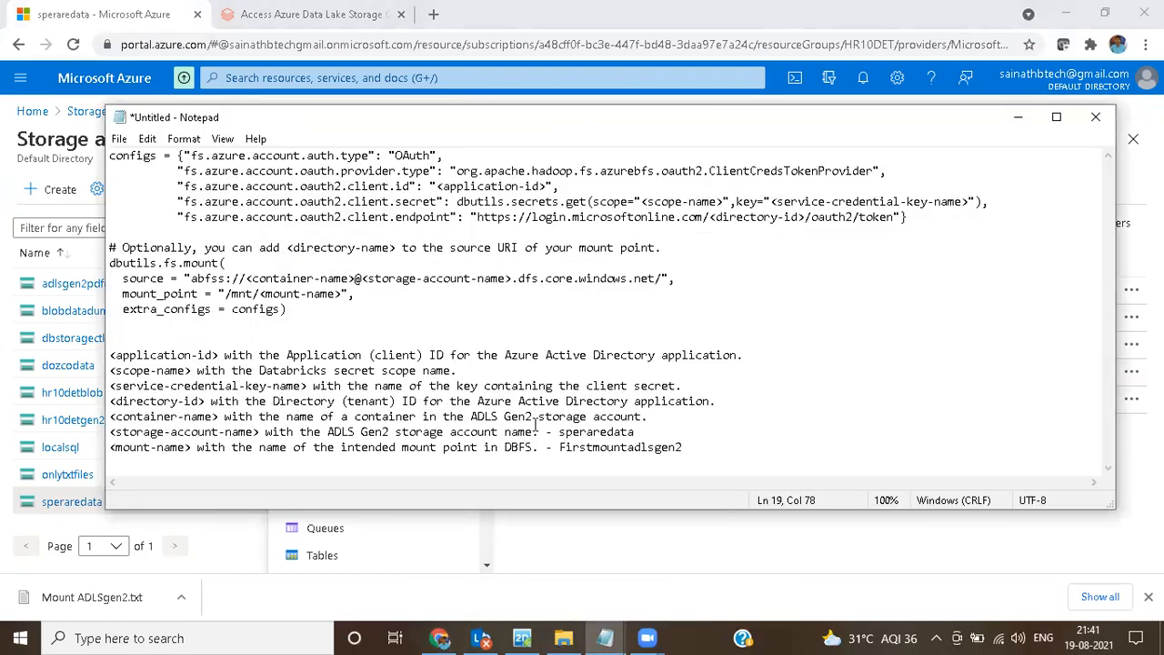
pyautogui.click(658, 418)
pyautogui.write('- mount-adlsgen2')
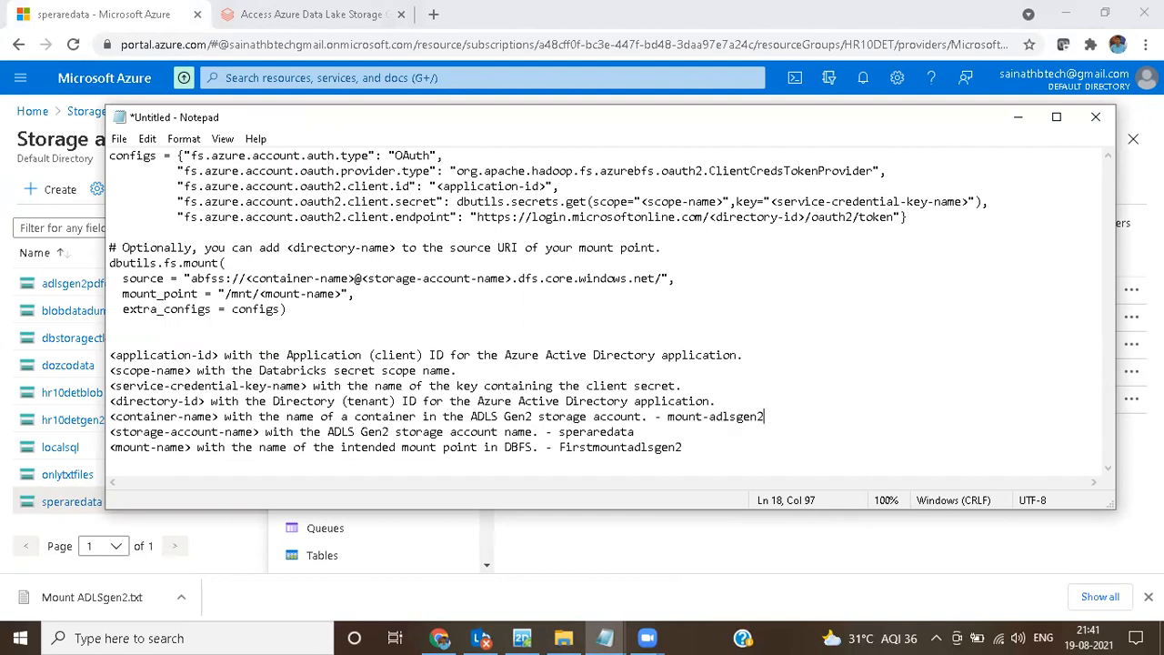
# Step: Copy the Step 1 to Step 6 instructions from Mount ADLSgen2.txt into the untitled Notepad document, below the placeholder list with blank lines between
pyautogui.moveTo(701, 446); pyautogui.dragTo(112, 417)
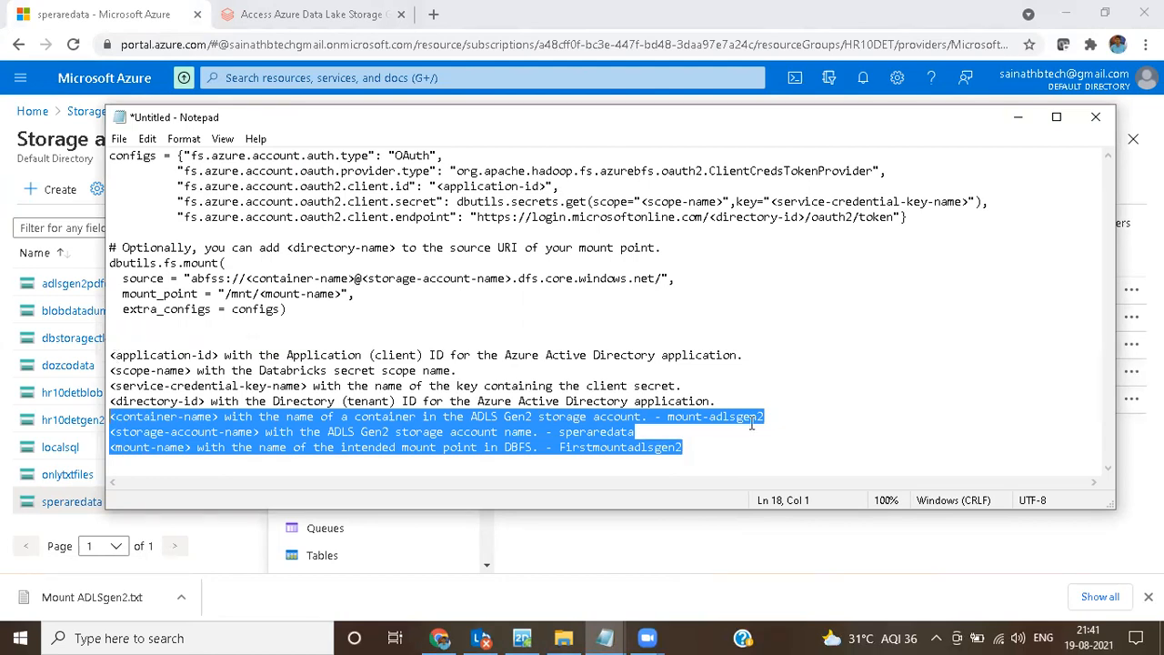
pyautogui.click(710, 452)
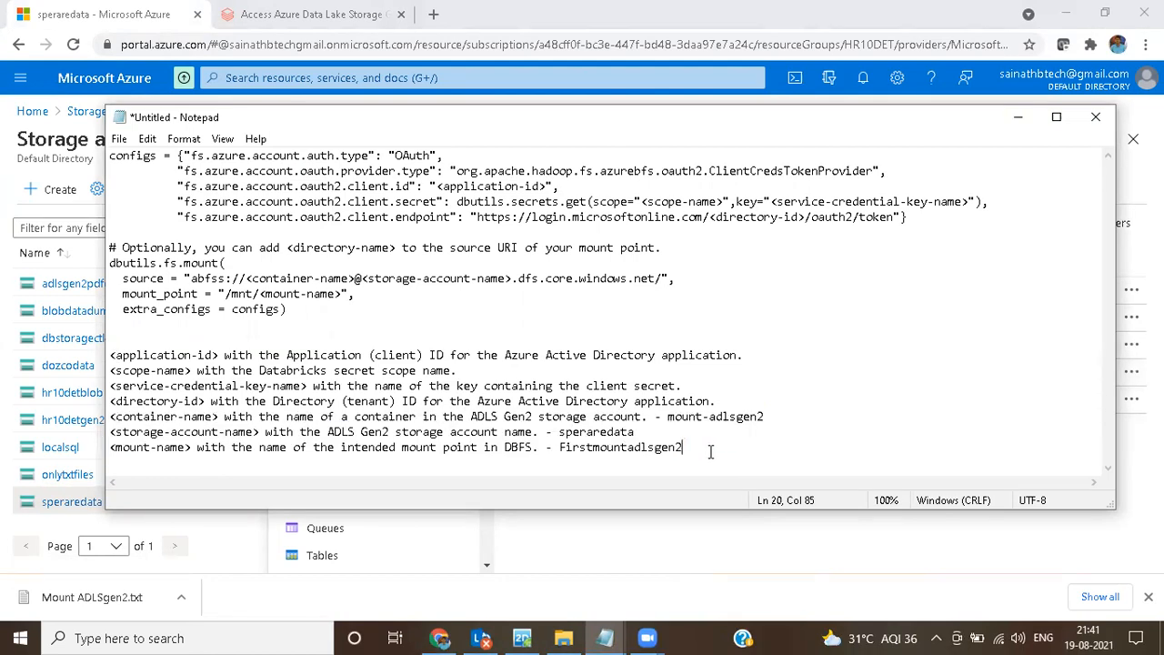
pyautogui.press('Return')
pyautogui.press('Return')
pyautogui.press('Return')
pyautogui.press('Return')
pyautogui.press('Return')
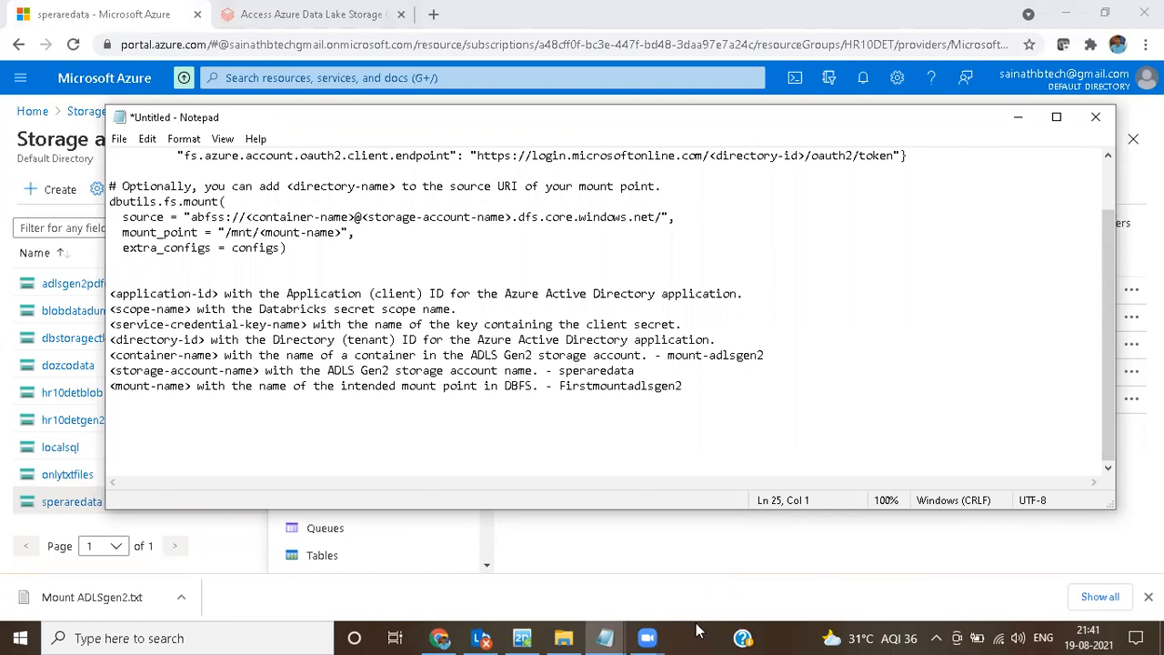
pyautogui.click(605, 638)
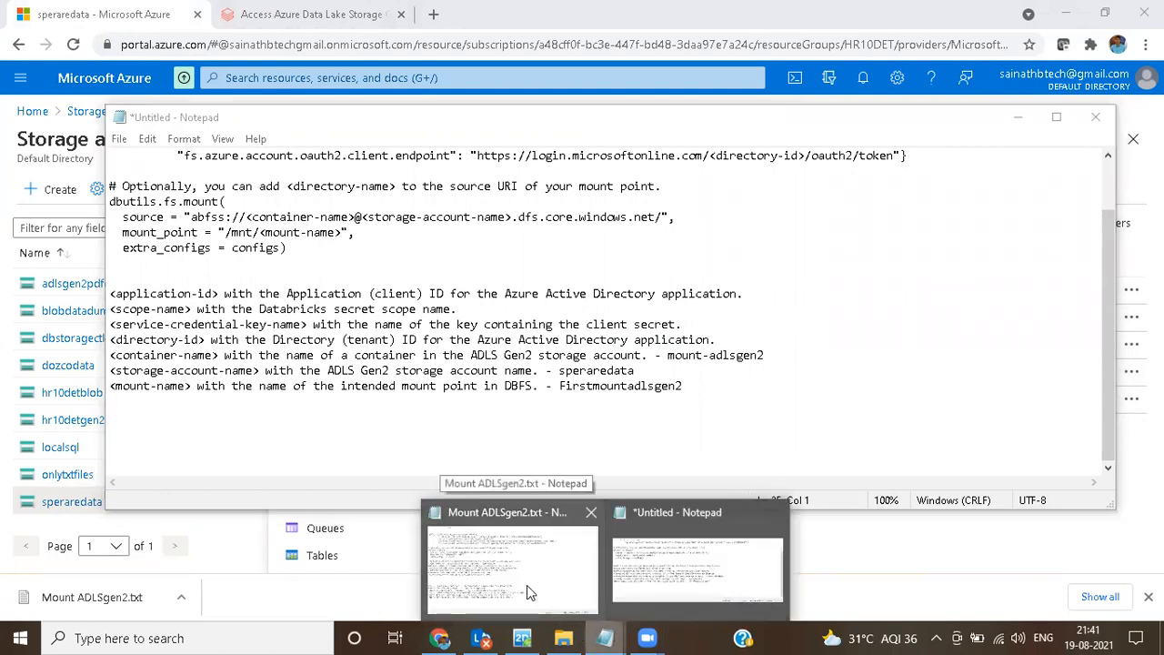
pyautogui.click(531, 592)
pyautogui.moveTo(7, 420); pyautogui.dragTo(617, 527)
pyautogui.hotkey('ctrl', 'c')
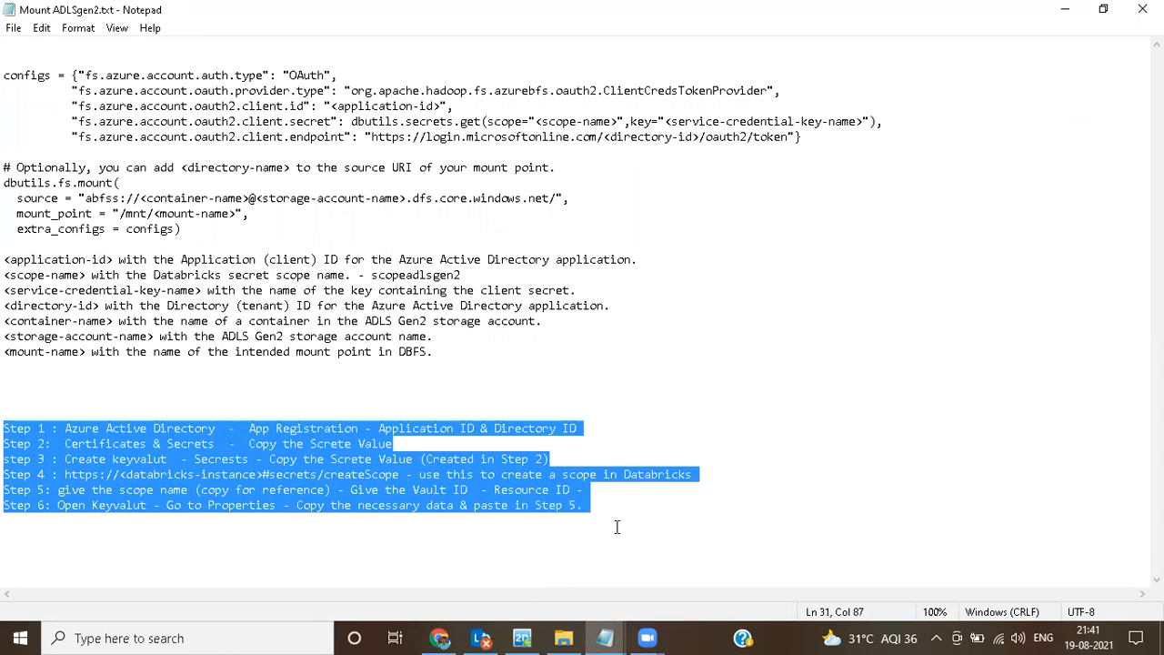
pyautogui.moveTo(607, 636)
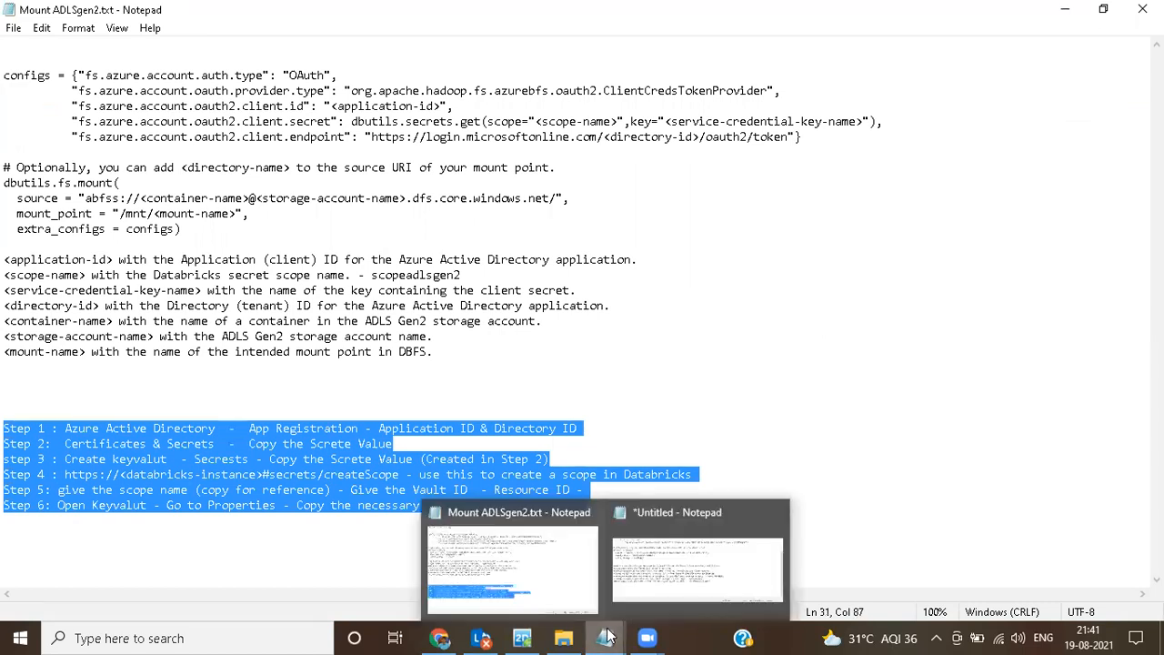
pyautogui.click(645, 597)
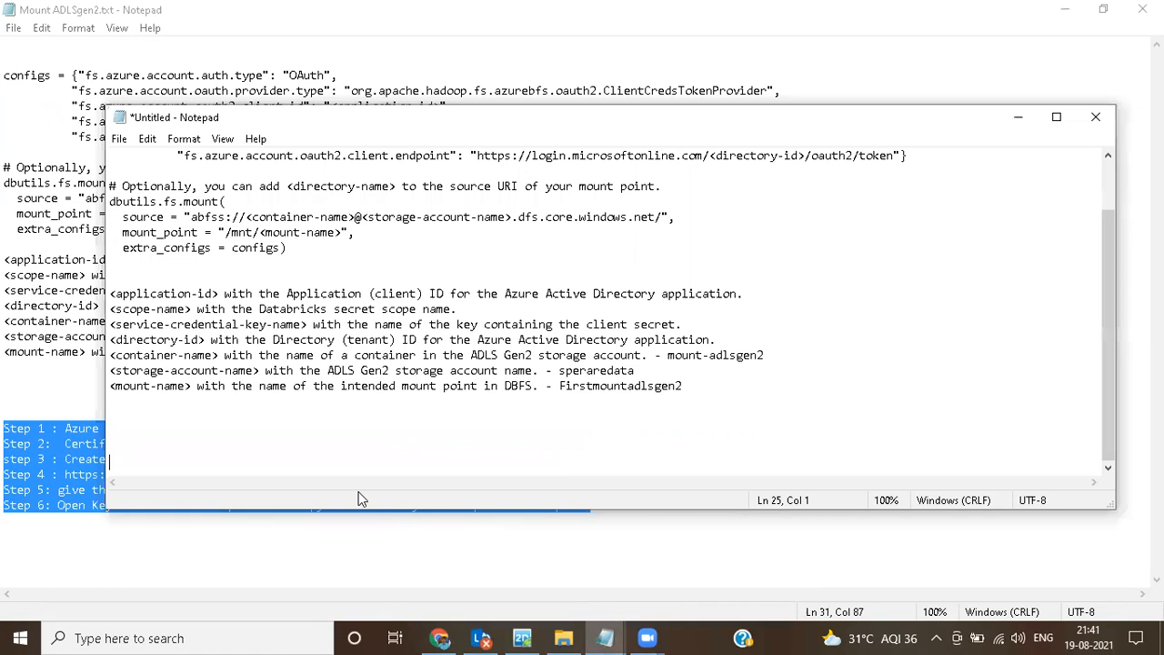
pyautogui.hotkey('ctrl', 'v')
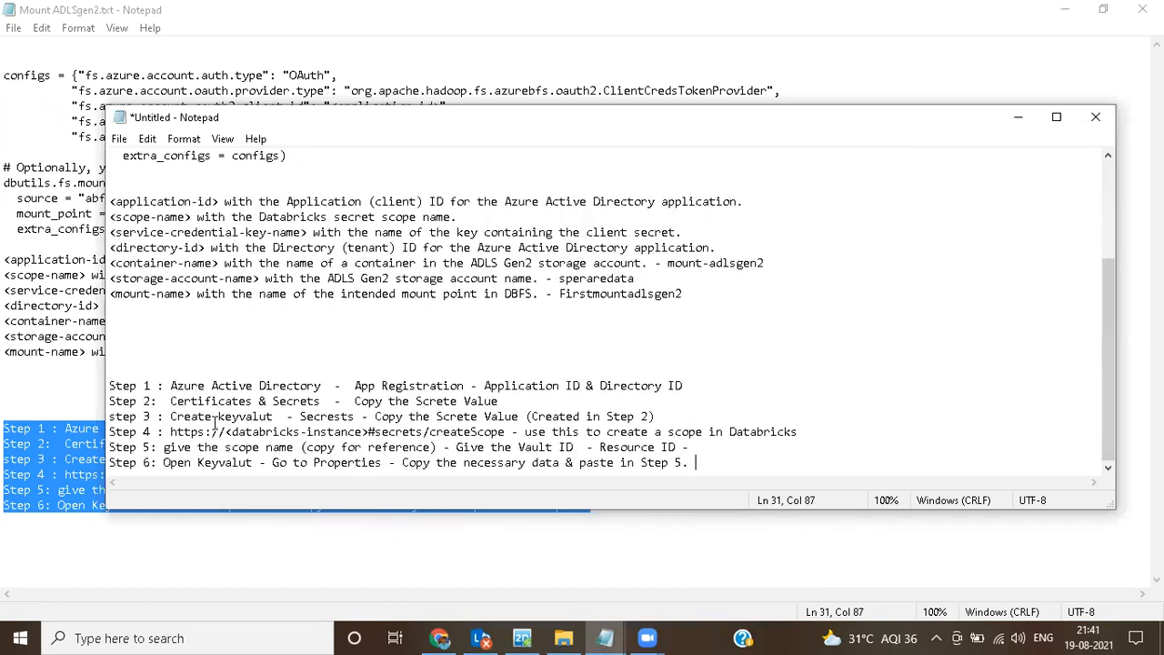
pyautogui.click(1078, 19)
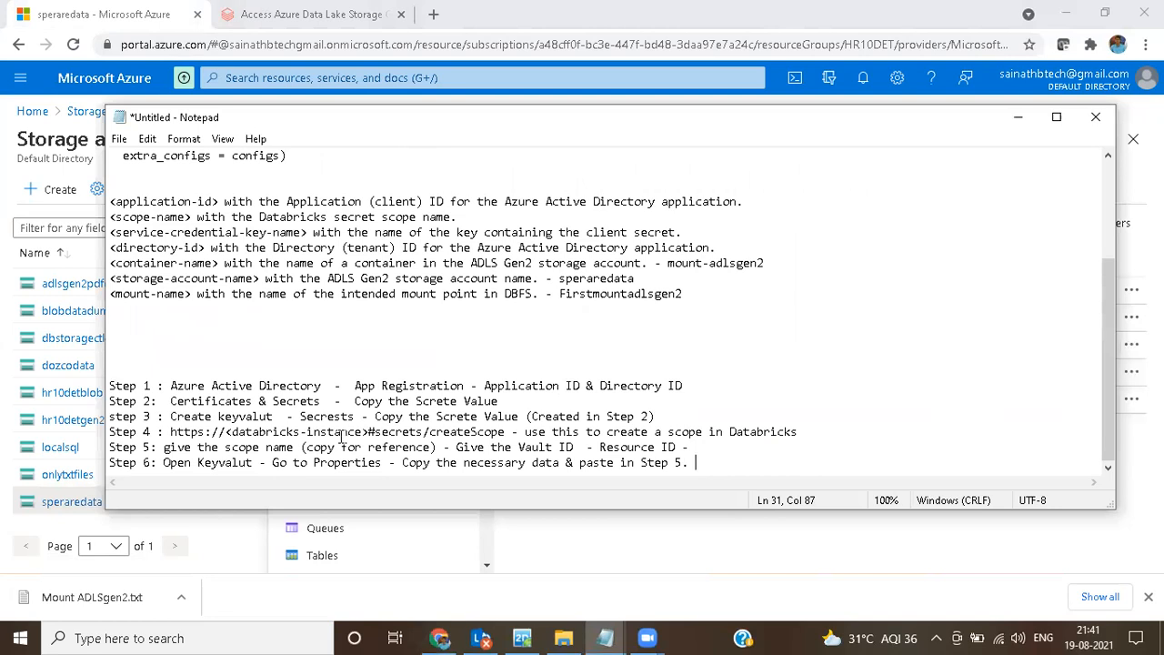
# Step: Check the Azure Active Directory part of Step 1 in the notes and open Azure Active Directory from the Azure portal's home page
pyautogui.click(167, 386)
pyautogui.moveTo(167, 385); pyautogui.dragTo(467, 388)
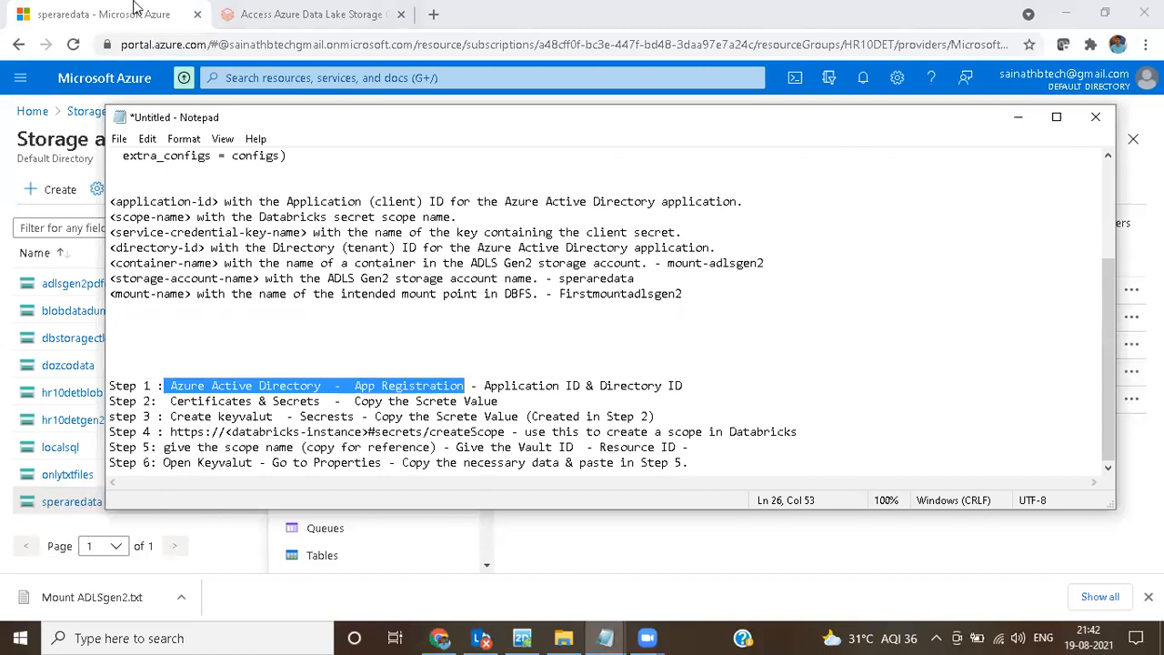
pyautogui.hotkey('alt', 'Tab')
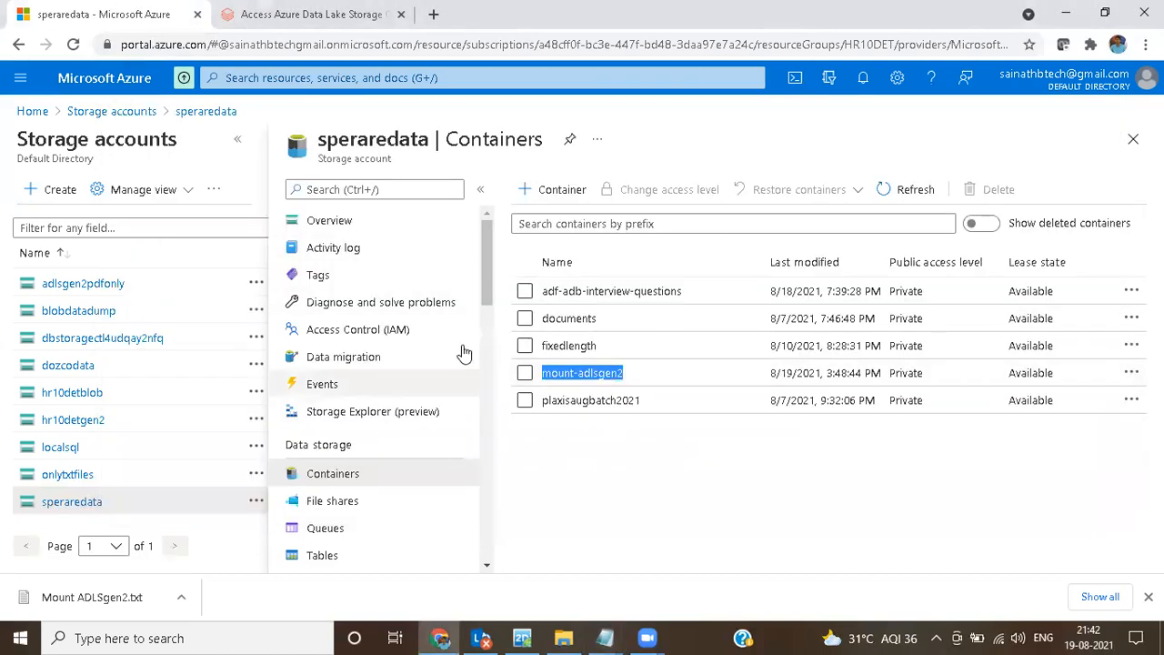
pyautogui.click(32, 111)
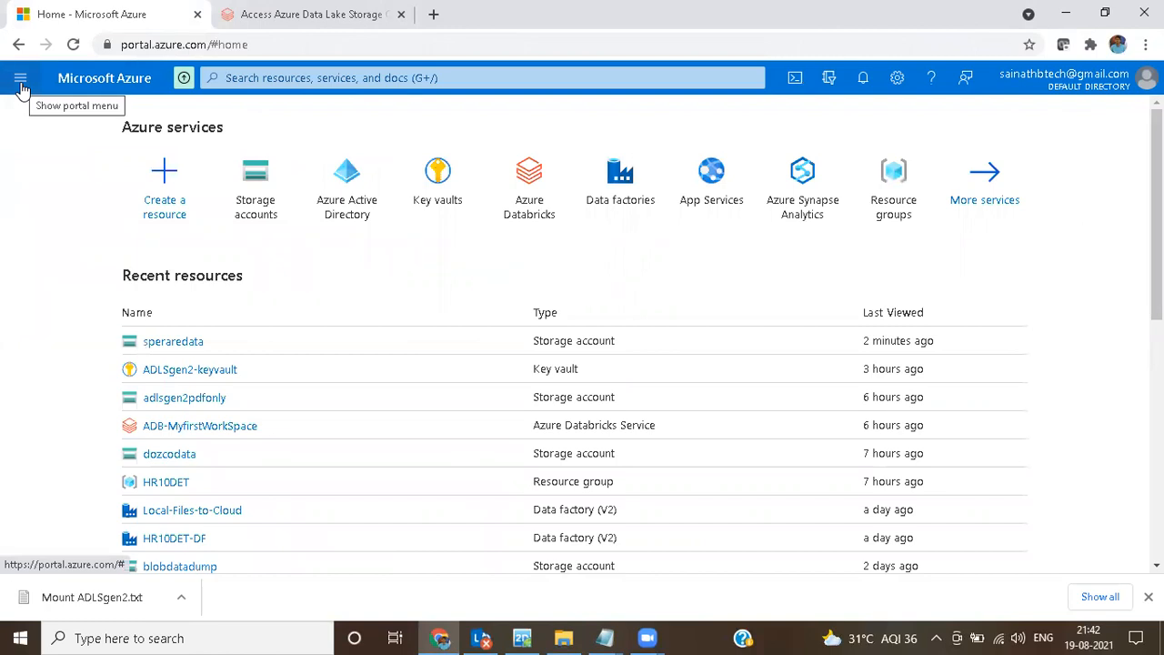
pyautogui.click(21, 81)
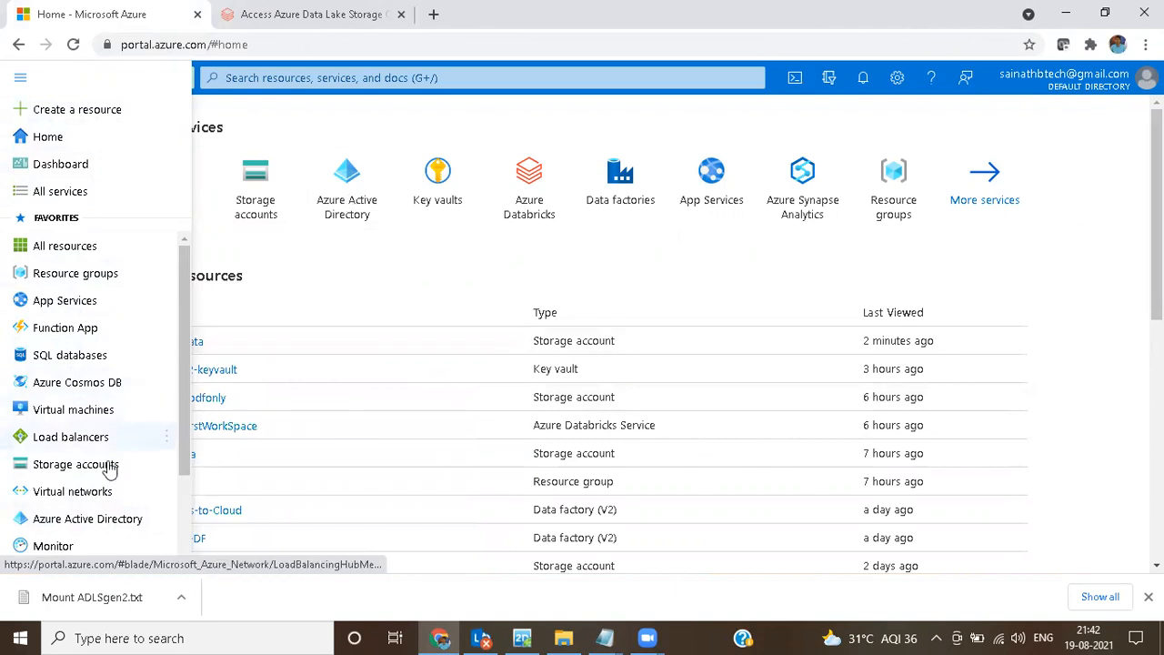
pyautogui.click(100, 520)
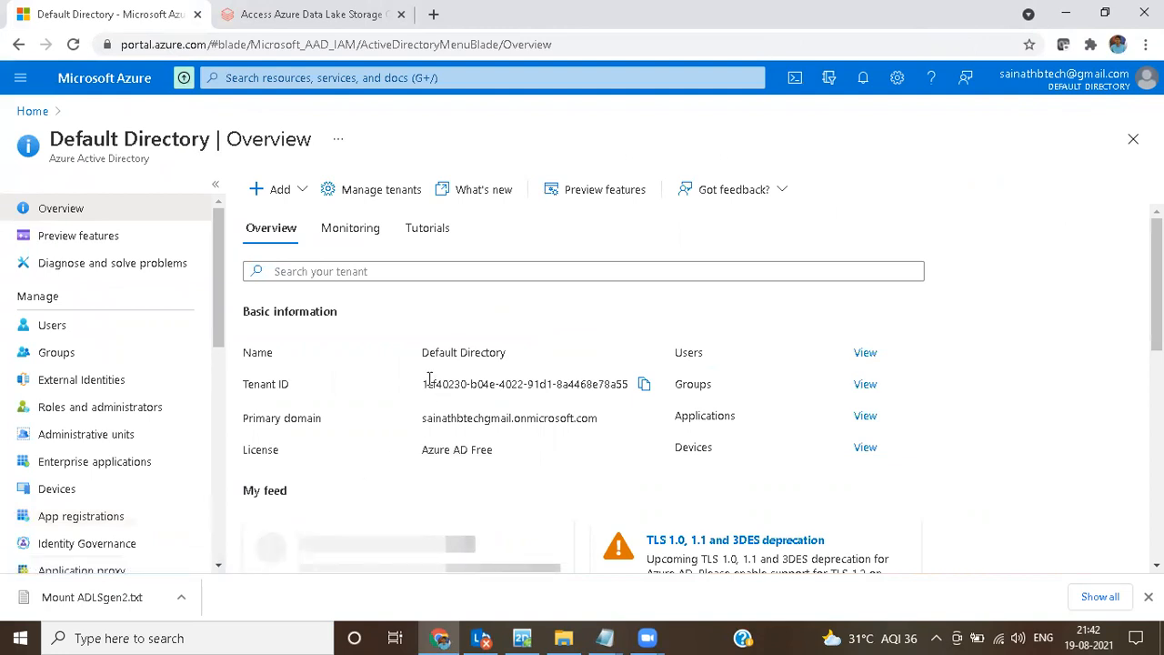
# Step: Examine the Default Directory overview and its options for adding items, and check the App Registration part of Step 1 in the notes
pyautogui.scroll(-6, 429, 380)
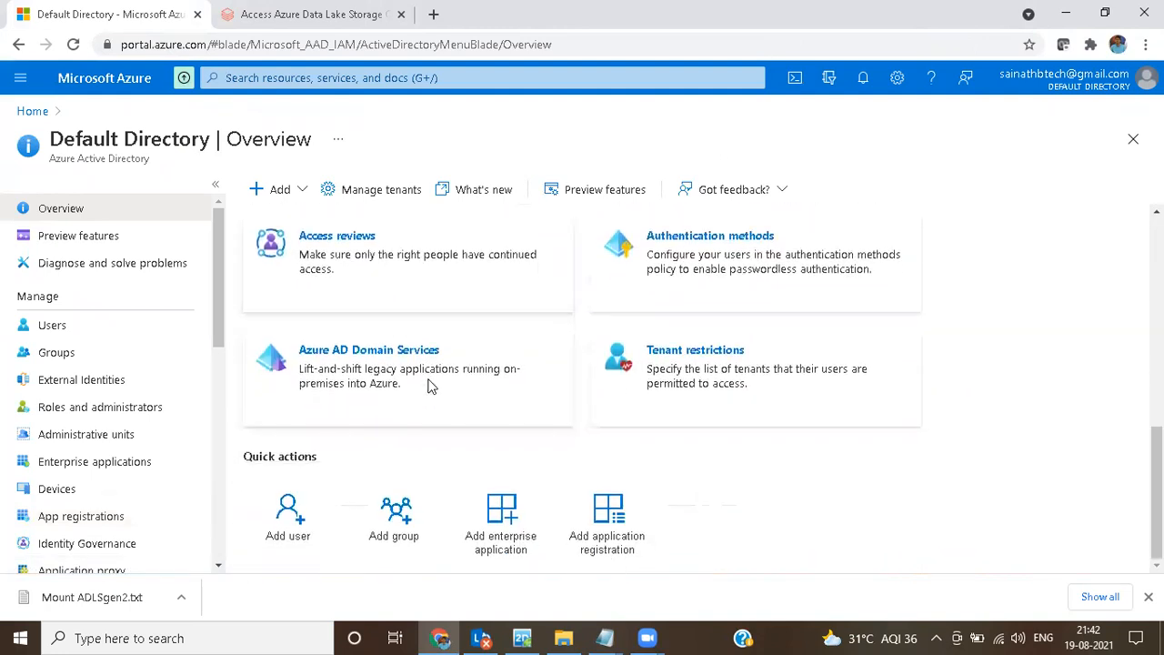
pyautogui.scroll(6, 431, 386)
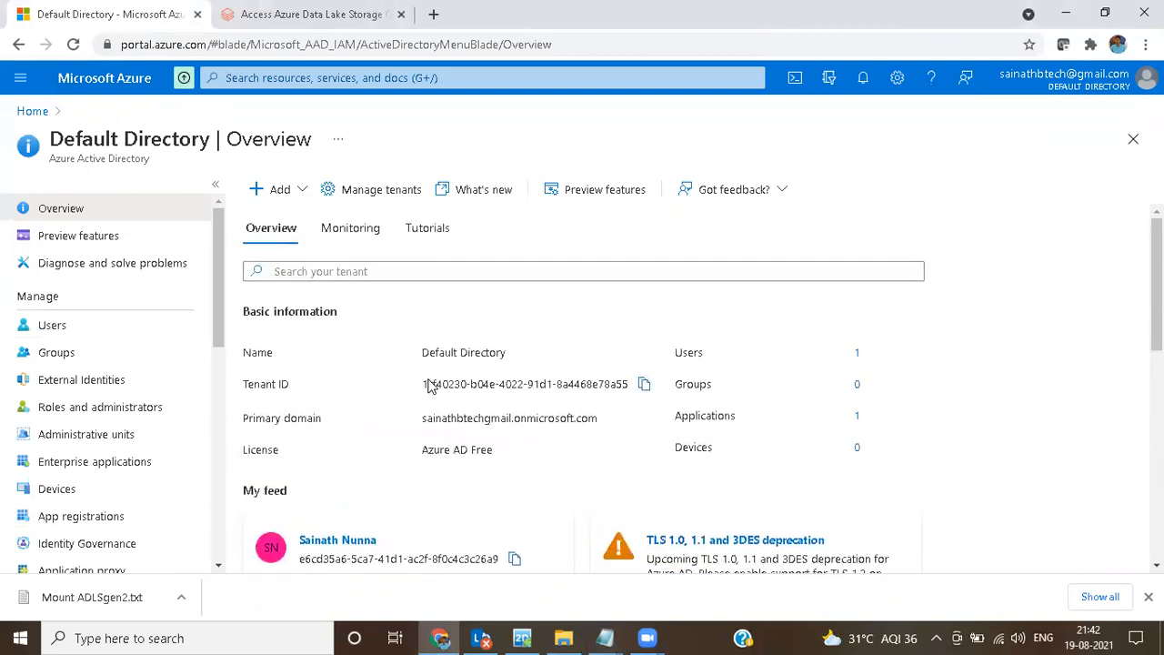
pyautogui.click(281, 191)
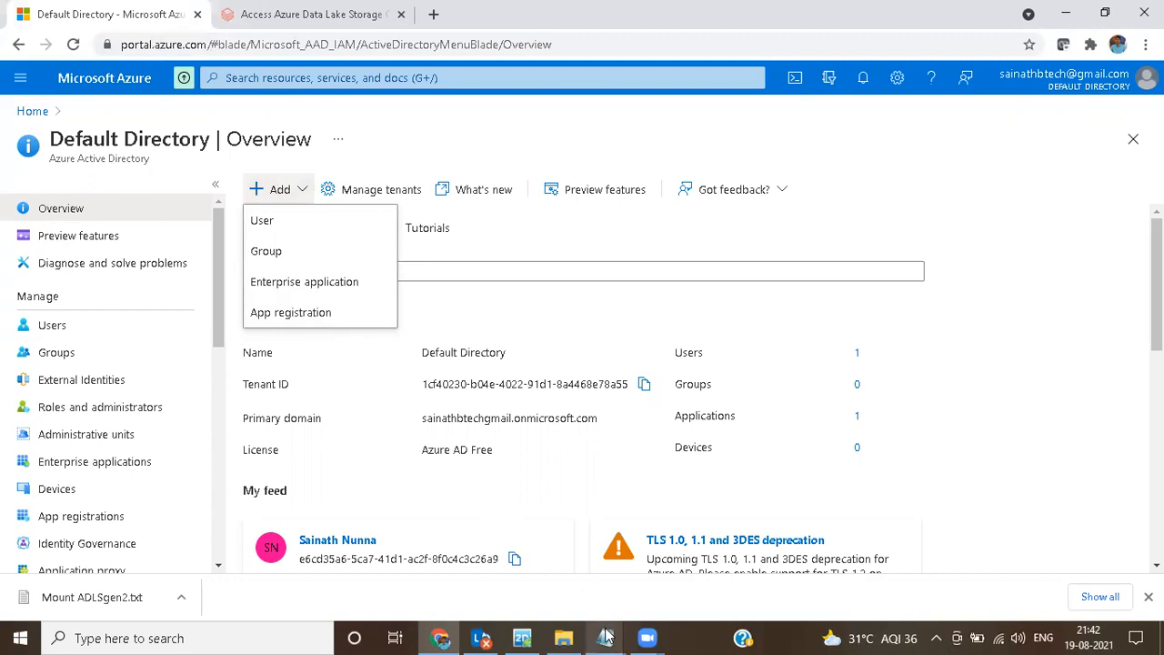
pyautogui.moveTo(605, 638)
pyautogui.click(696, 564)
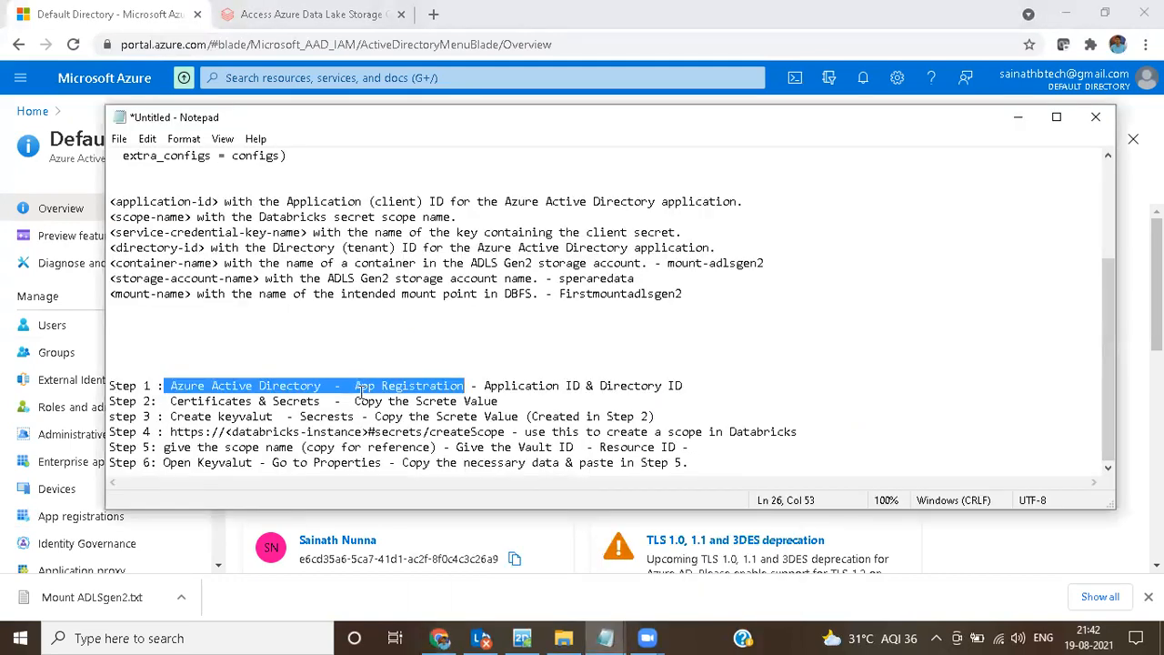
pyautogui.click(354, 386)
pyautogui.moveTo(334, 385); pyautogui.dragTo(470, 386)
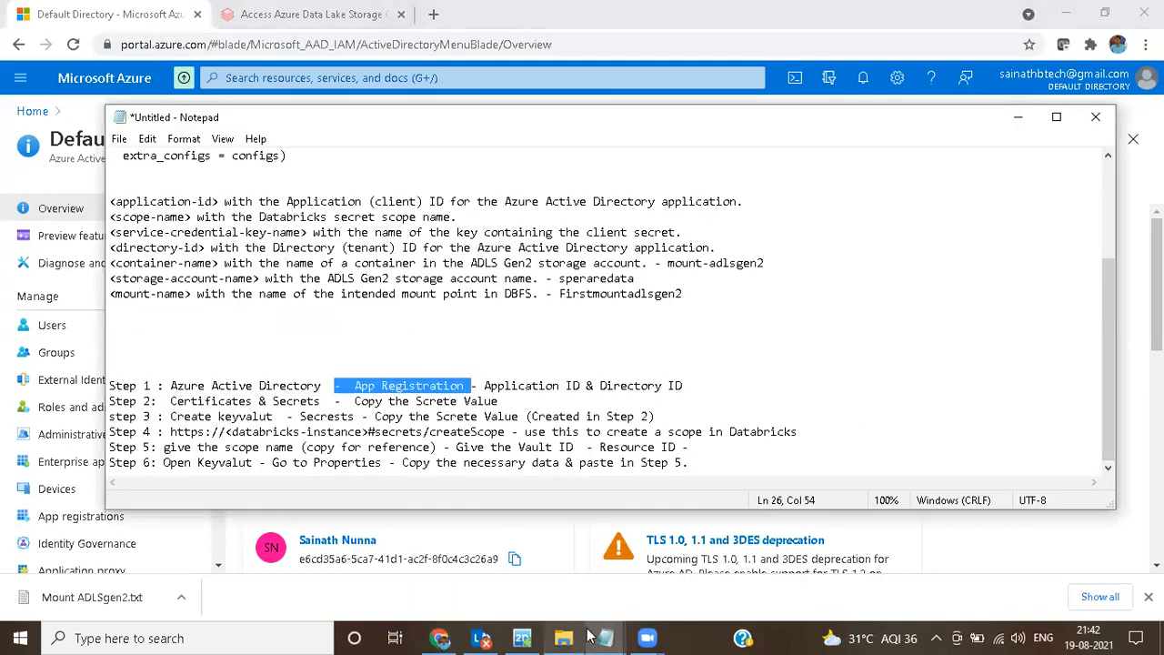
# Step: Start a new app registration in the Default Directory and name it speraredata-appregistration
pyautogui.click(442, 637)
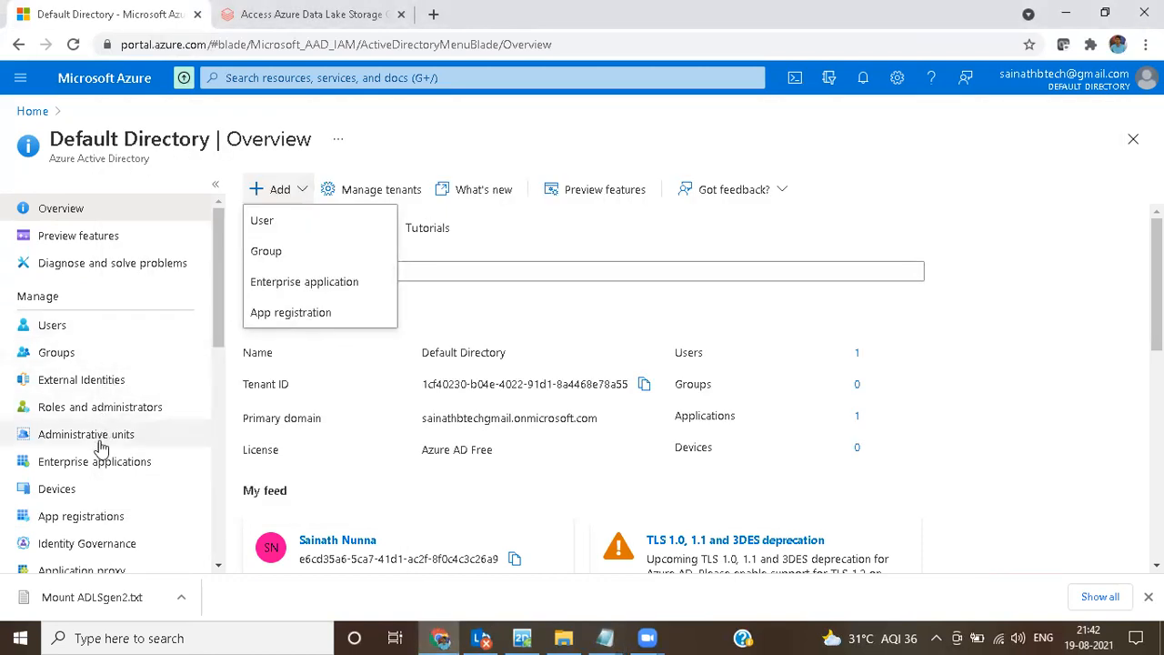
pyautogui.click(94, 517)
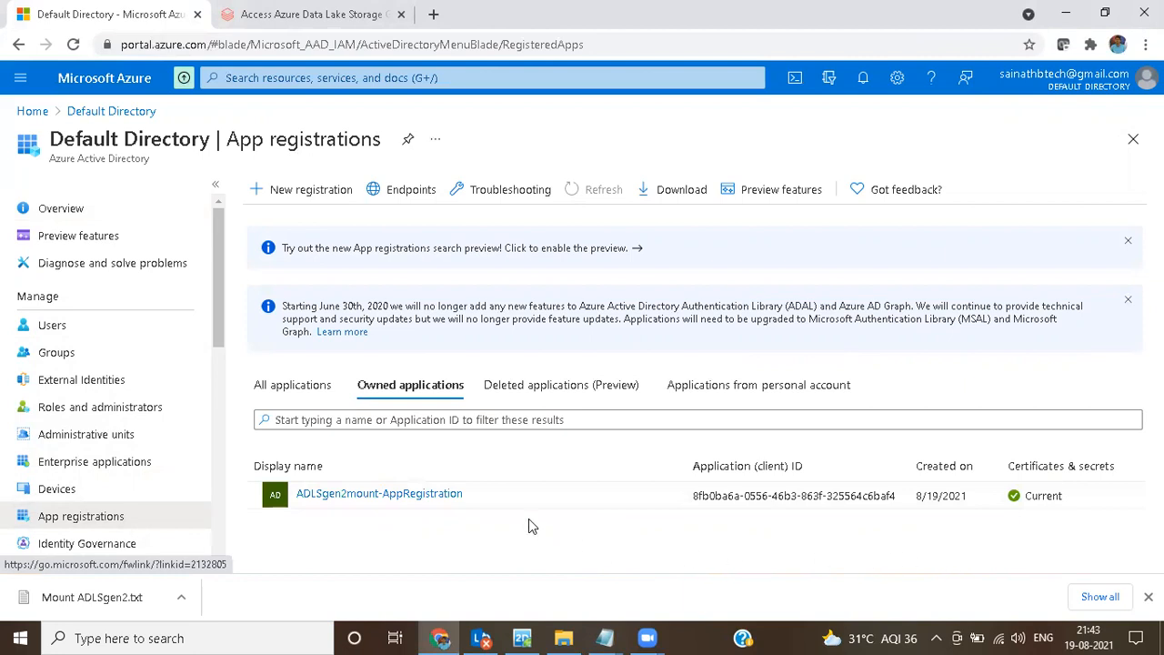
pyautogui.click(311, 191)
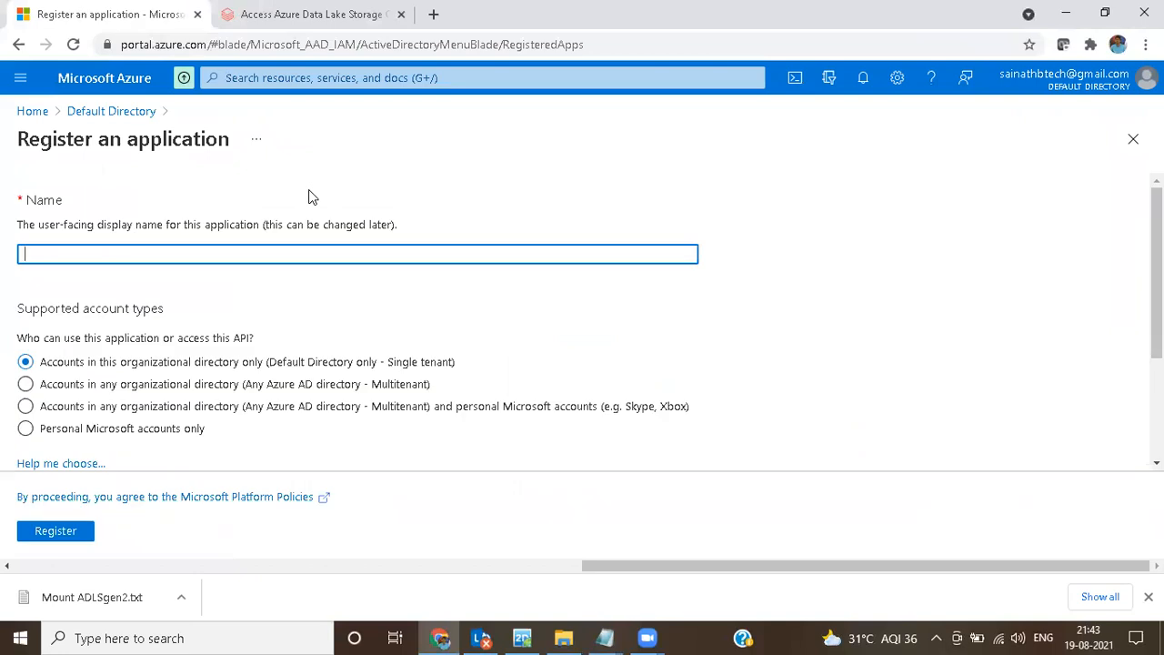
pyautogui.write('speraredata-registration')
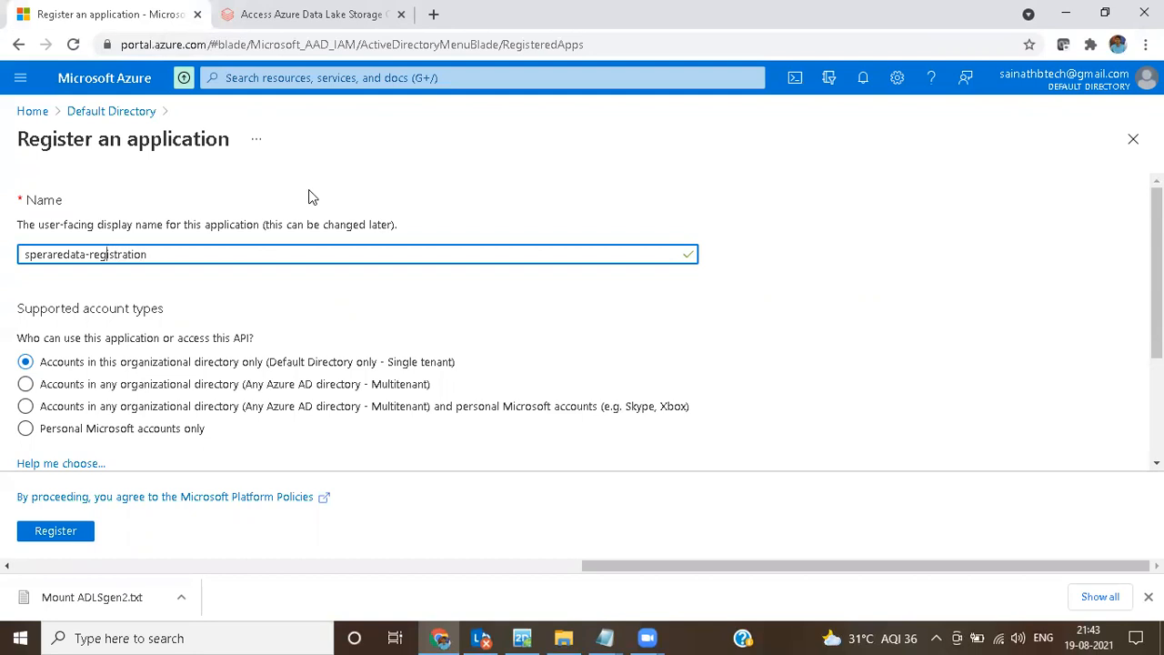
pyautogui.write('app')
pyautogui.scroll(-1, 300, 218)
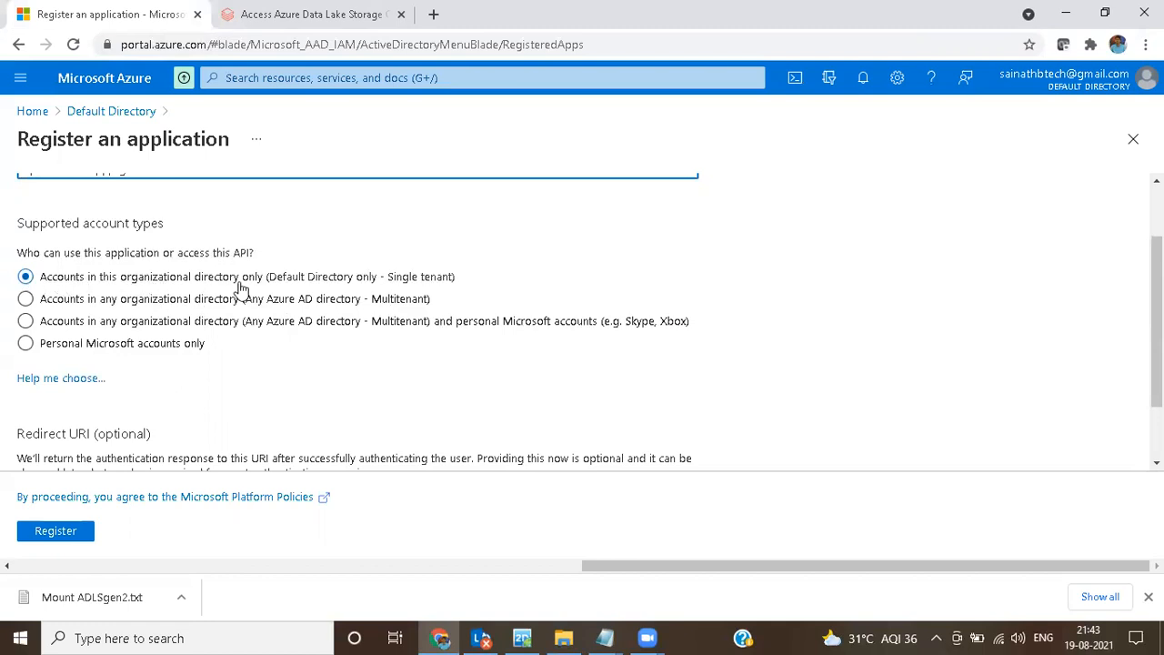
pyautogui.scroll(-1, 244, 288)
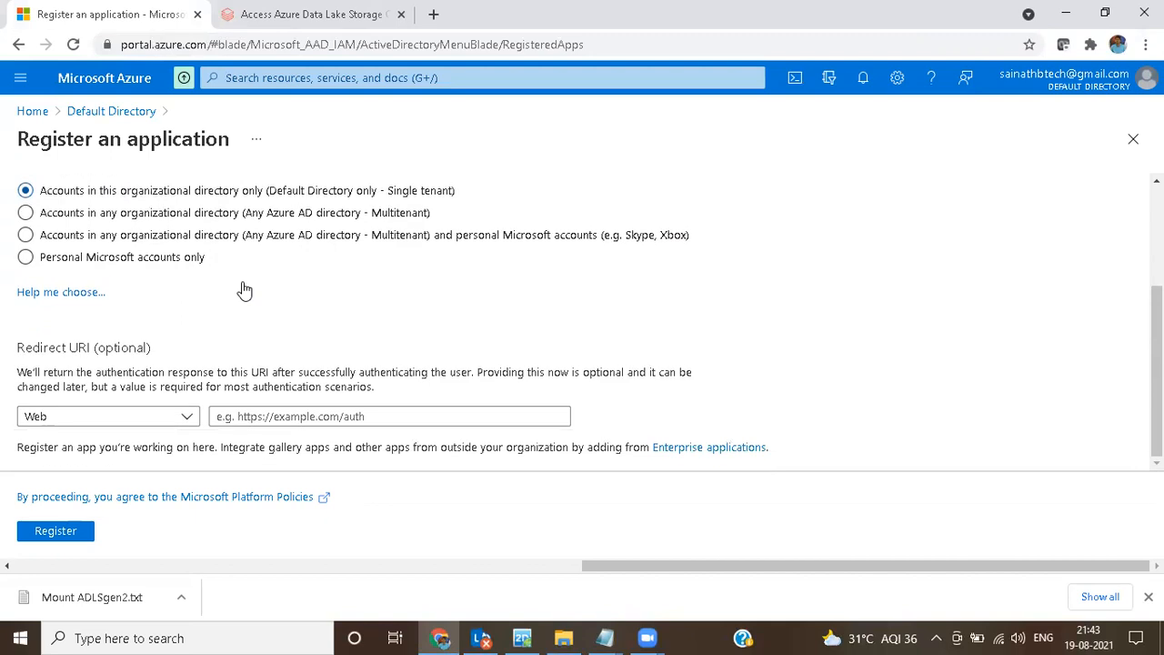
pyautogui.click(91, 418)
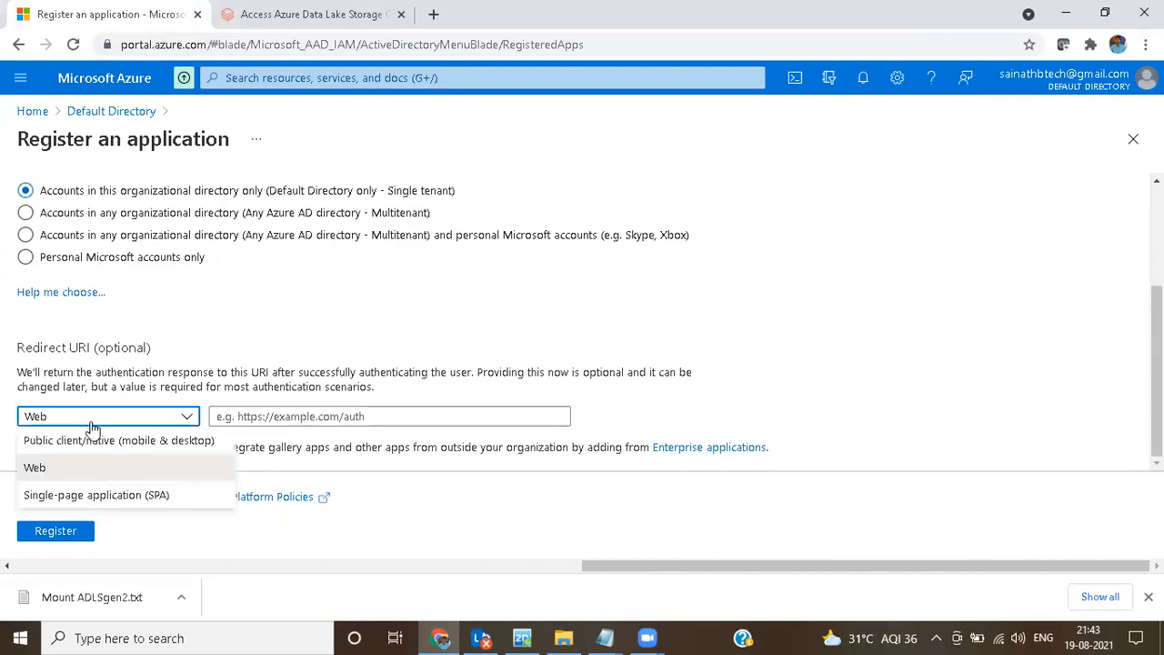
pyautogui.click(71, 466)
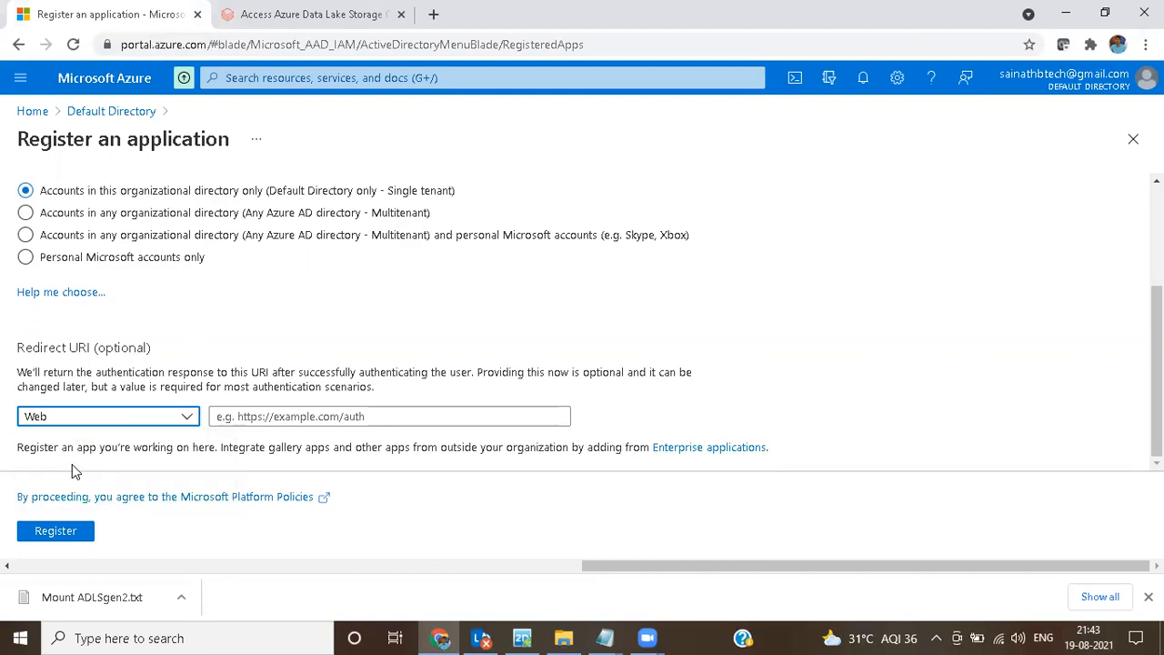
pyautogui.click(407, 416)
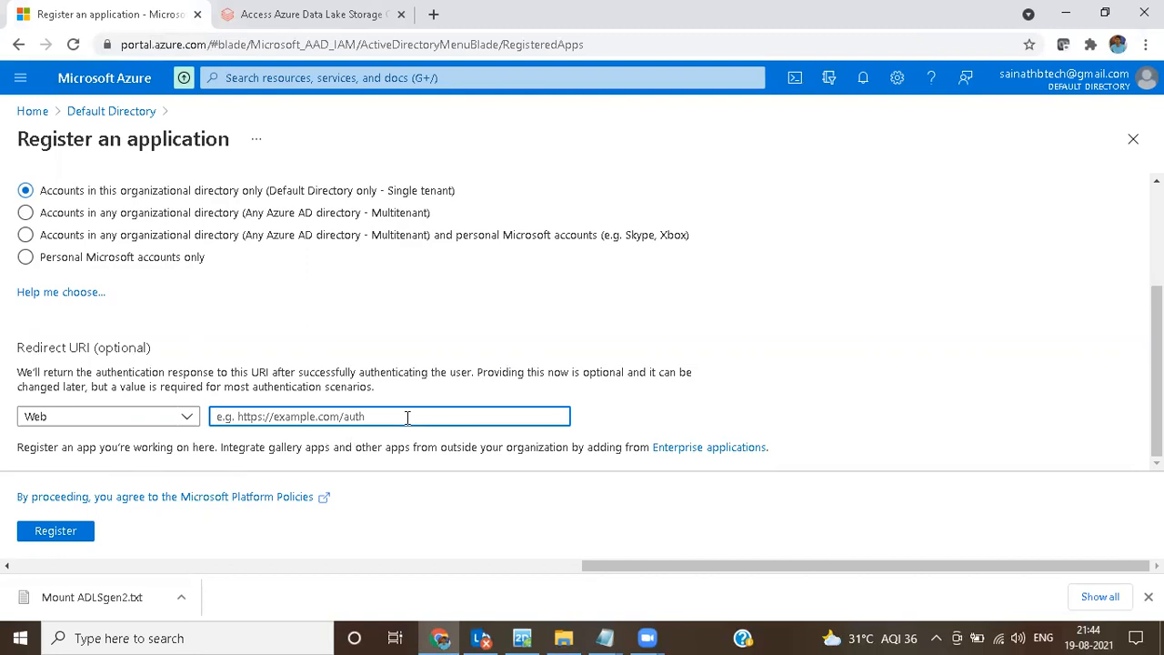
pyautogui.write('ht')
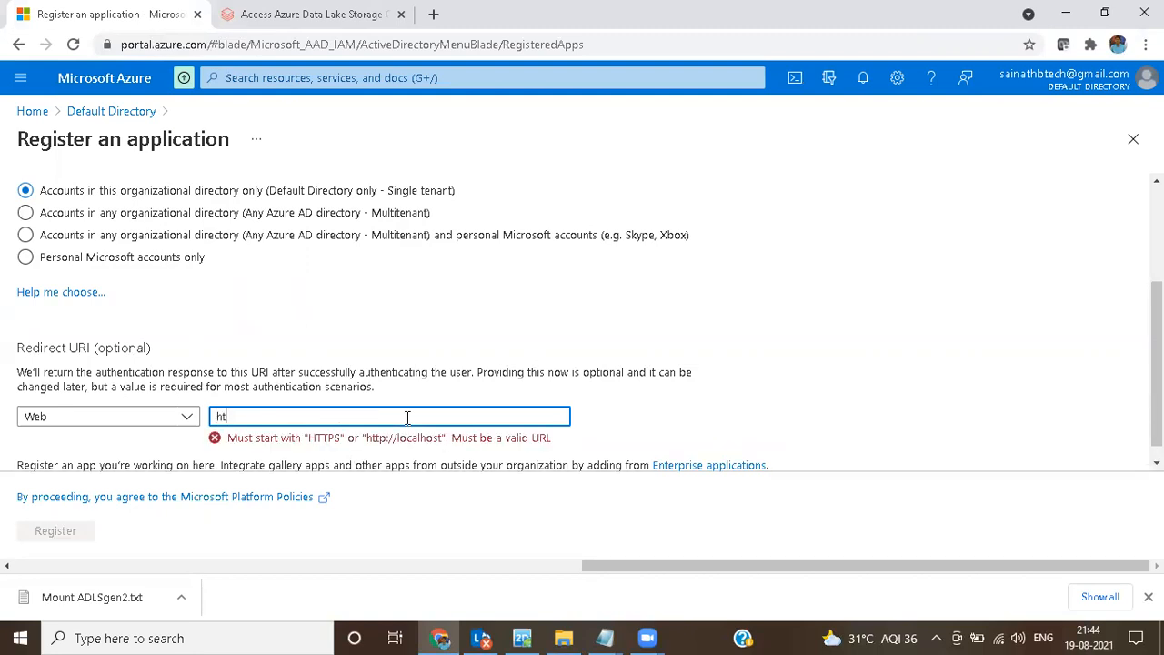
pyautogui.write('tps://')
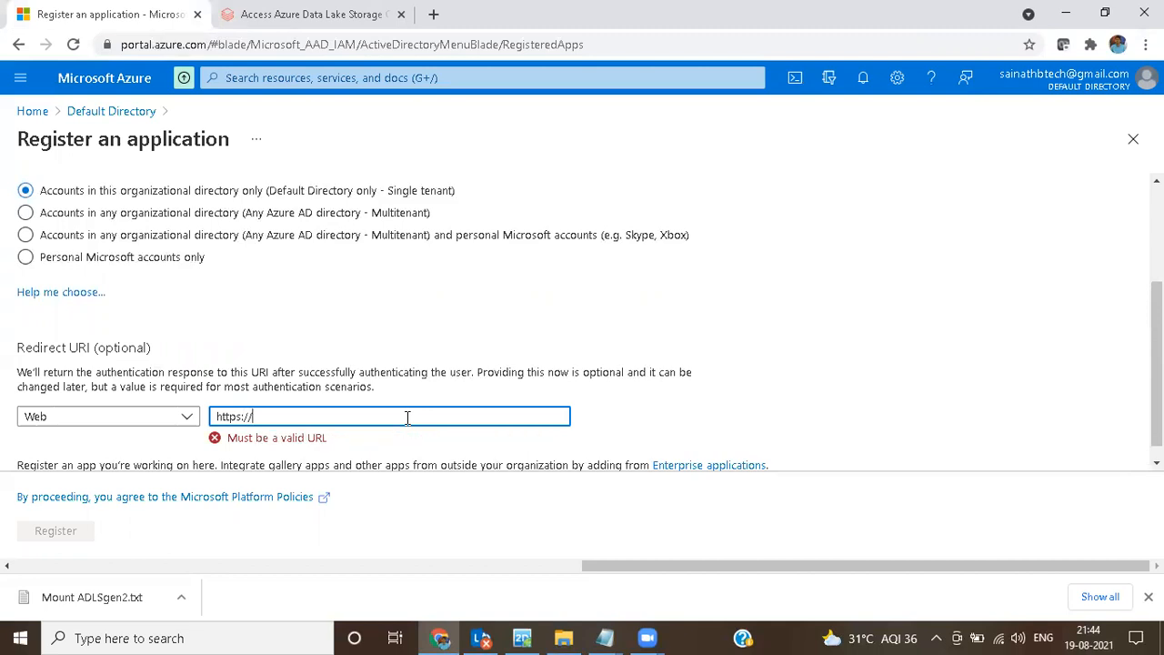
pyautogui.write('speraredata.com')
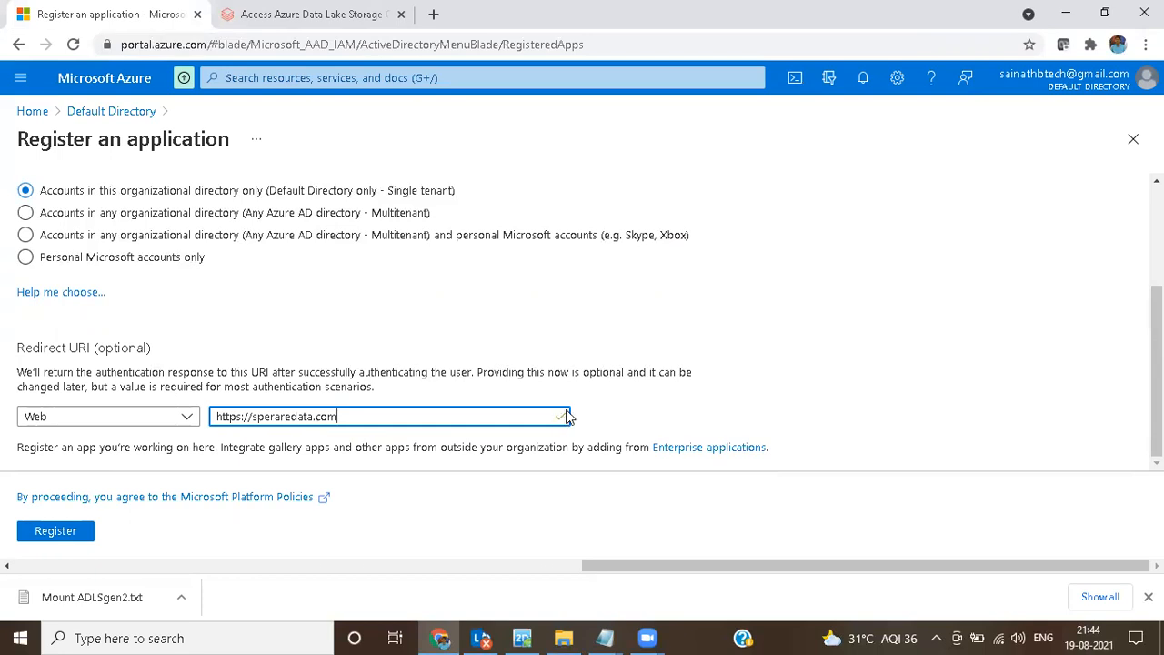
pyautogui.click(75, 534)
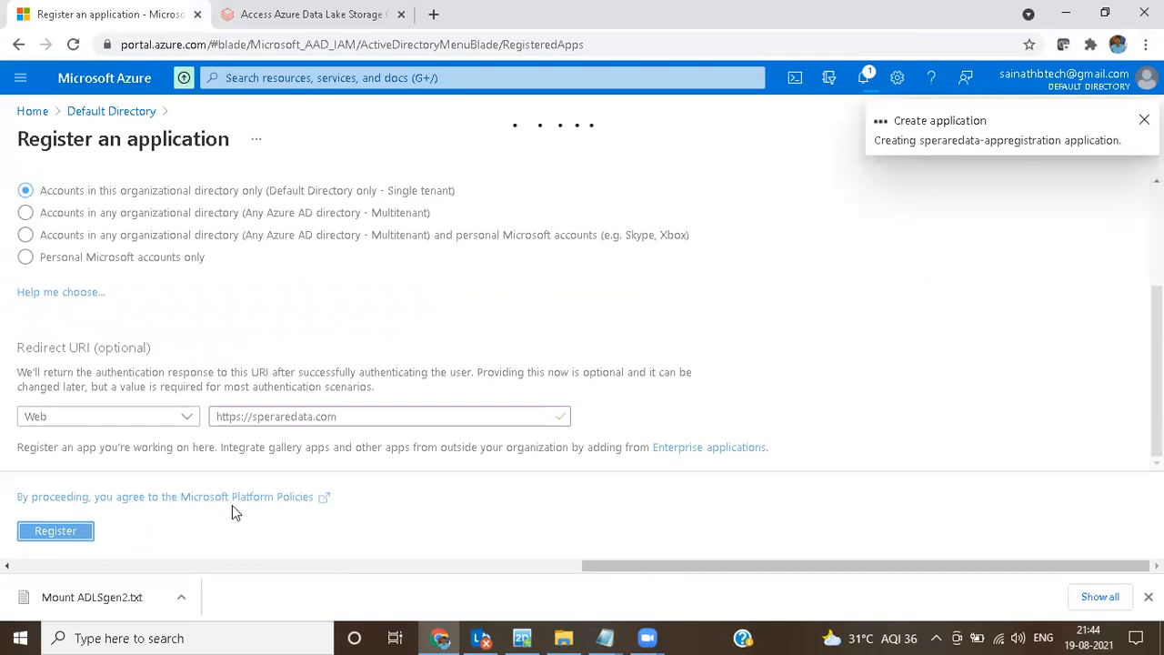
pyautogui.click(921, 141)
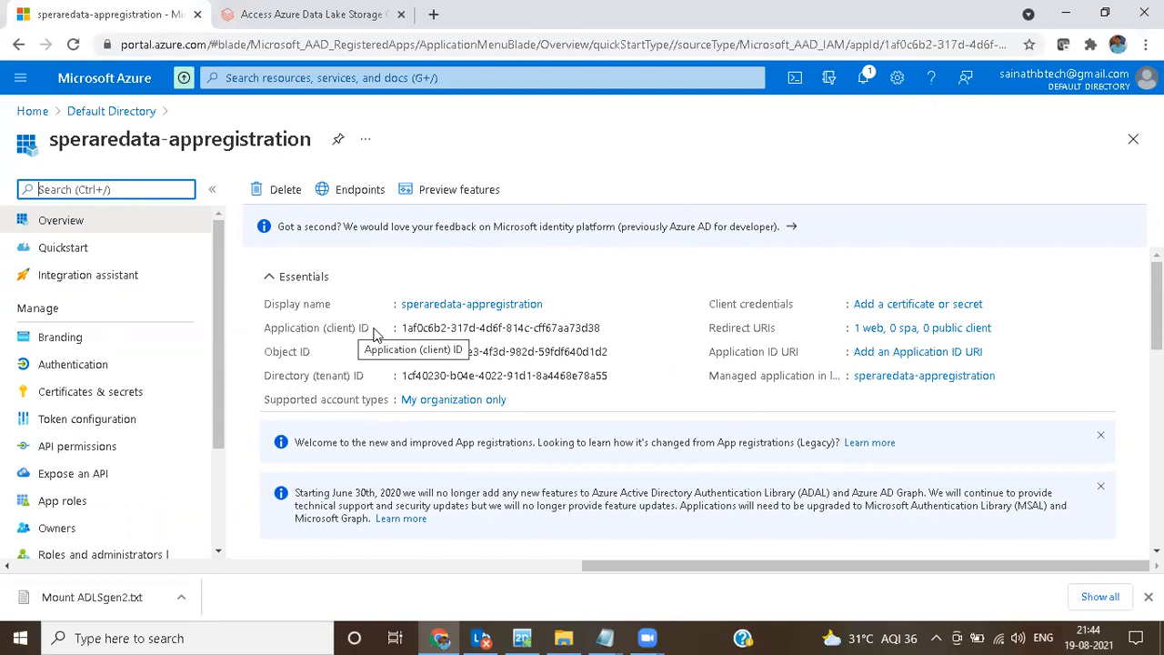
# Step: Copy the new registration's Application (client) ID and append it after a dash to the <application-id> line in the untitled Notepad document
pyautogui.click(612, 328)
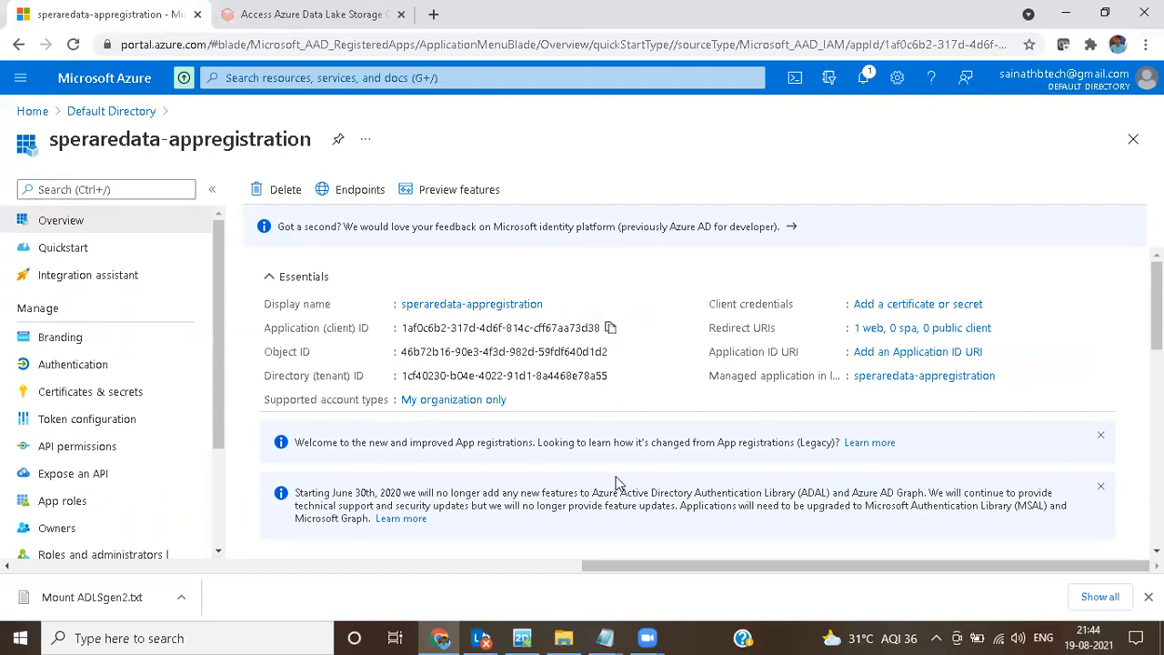
pyautogui.click(605, 638)
pyautogui.click(672, 573)
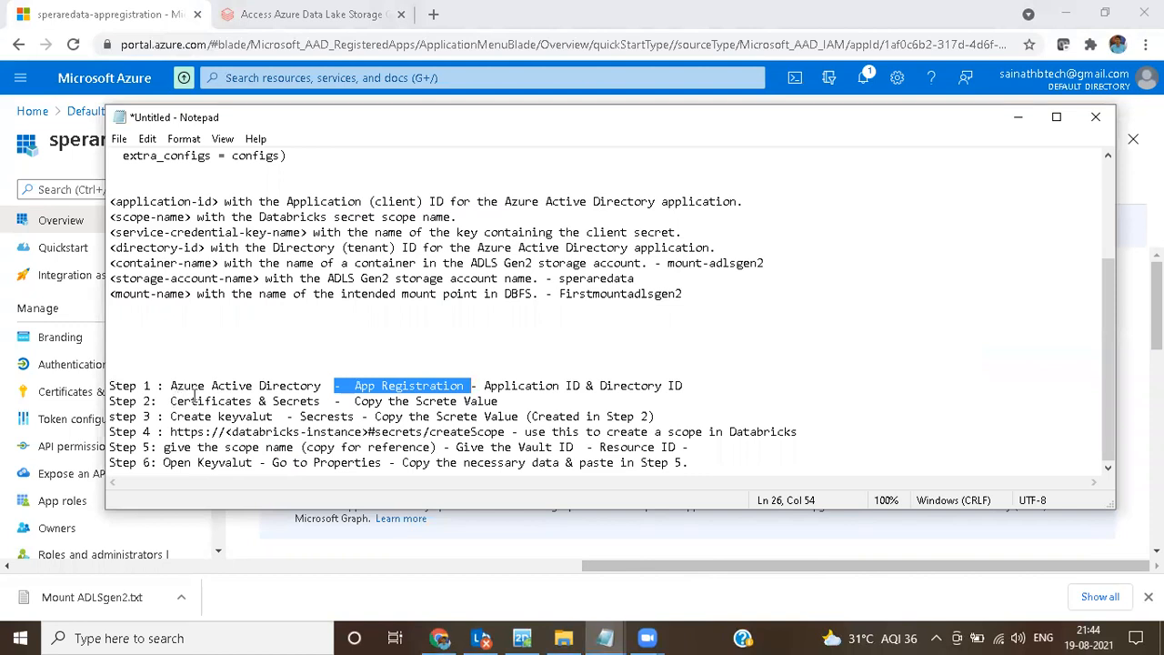
pyautogui.click(778, 206)
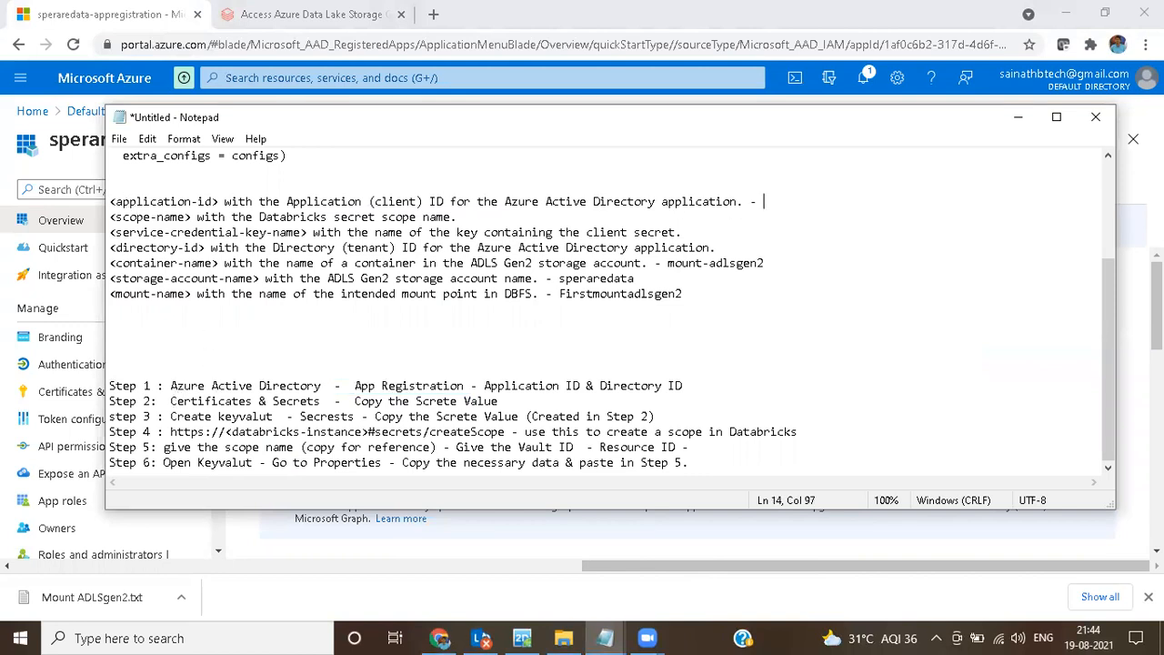
pyautogui.write('-')
pyautogui.hotkey('ctrl', 'v')
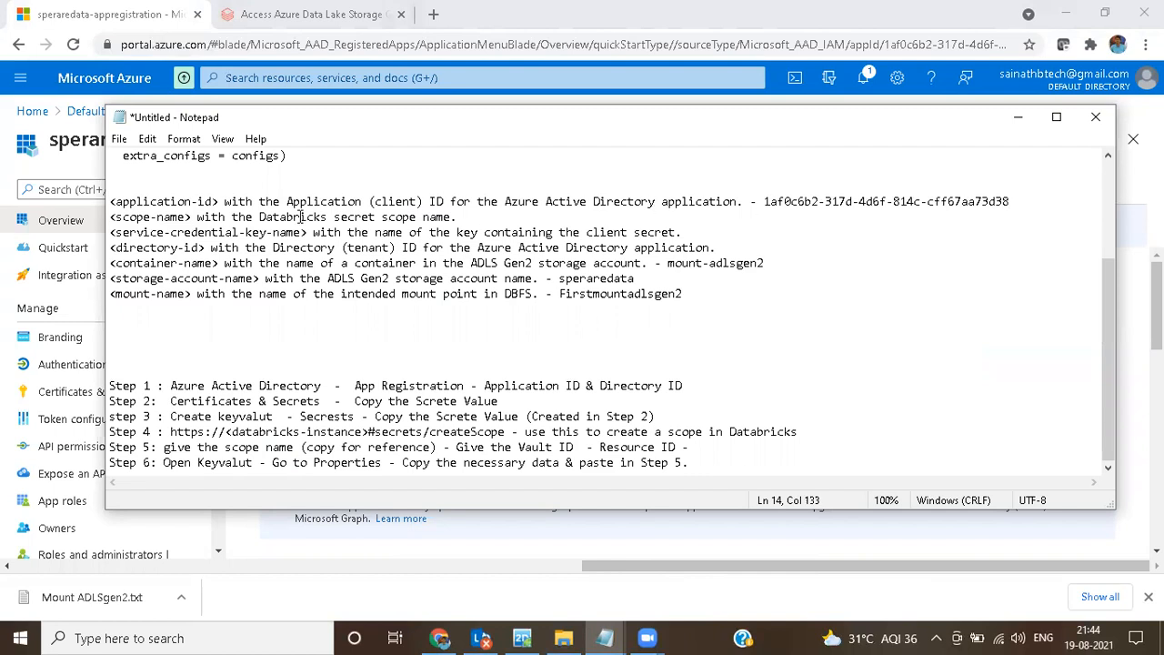
# Step: Copy the registration's Directory (tenant) ID and append it after a dash to the <directory-id> line in the untitled Notepad document
pyautogui.moveTo(346, 249); pyautogui.dragTo(391, 248)
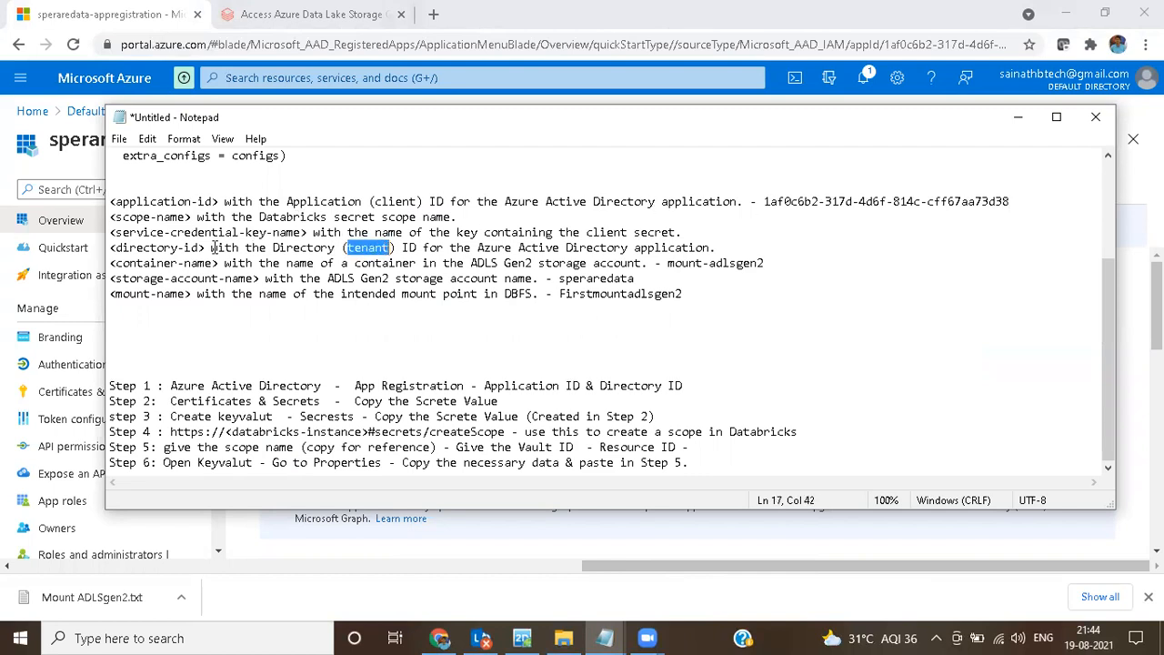
pyautogui.moveTo(115, 248); pyautogui.dragTo(207, 248)
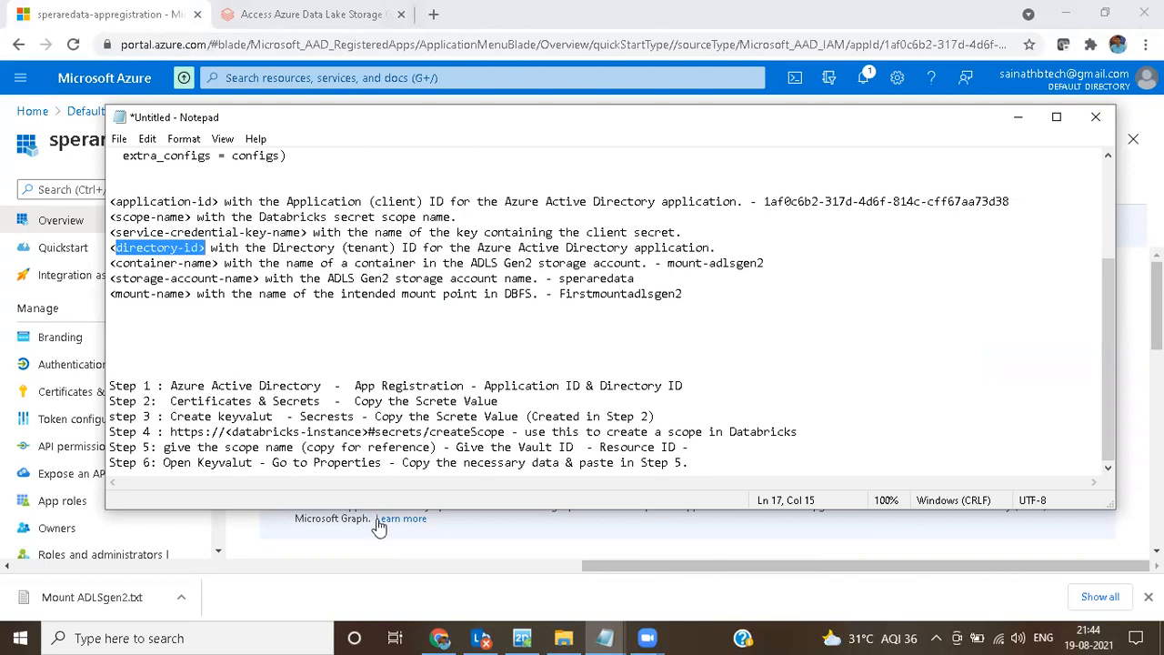
pyautogui.click(515, 586)
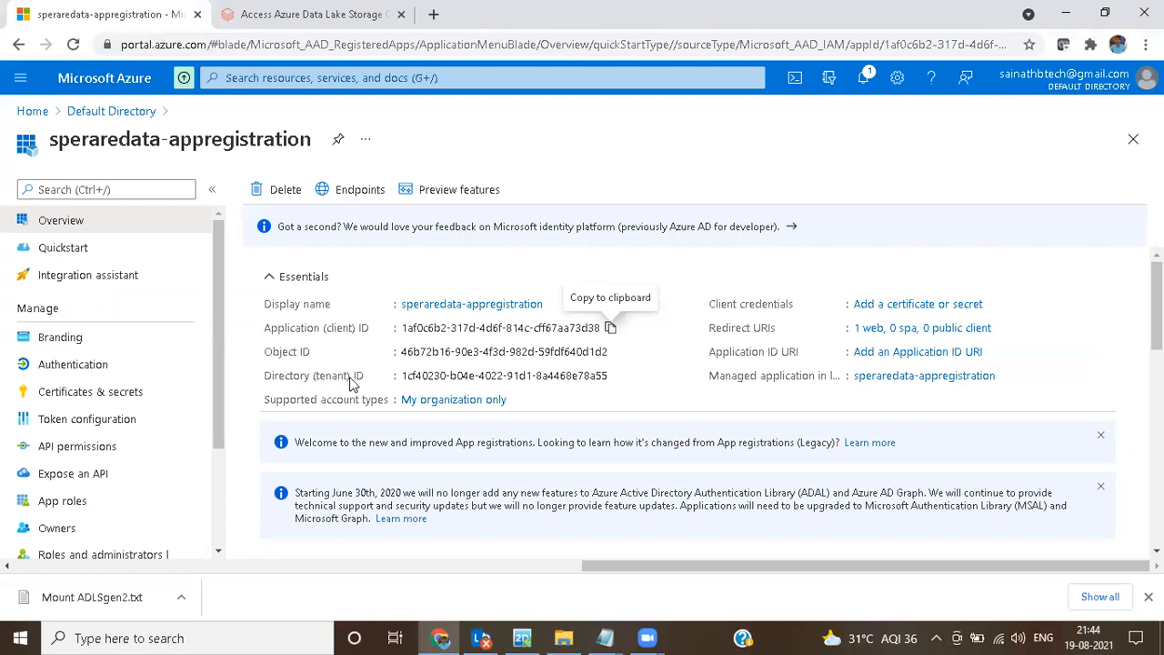
pyautogui.moveTo(574, 382)
pyautogui.click(618, 377)
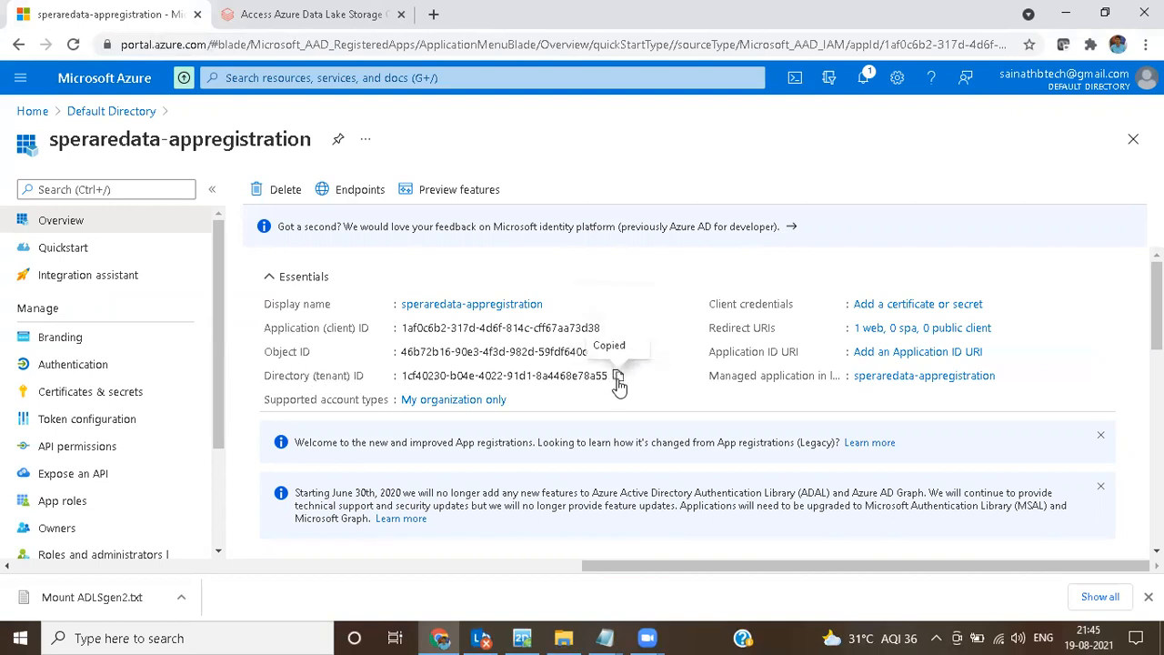
pyautogui.moveTo(605, 638)
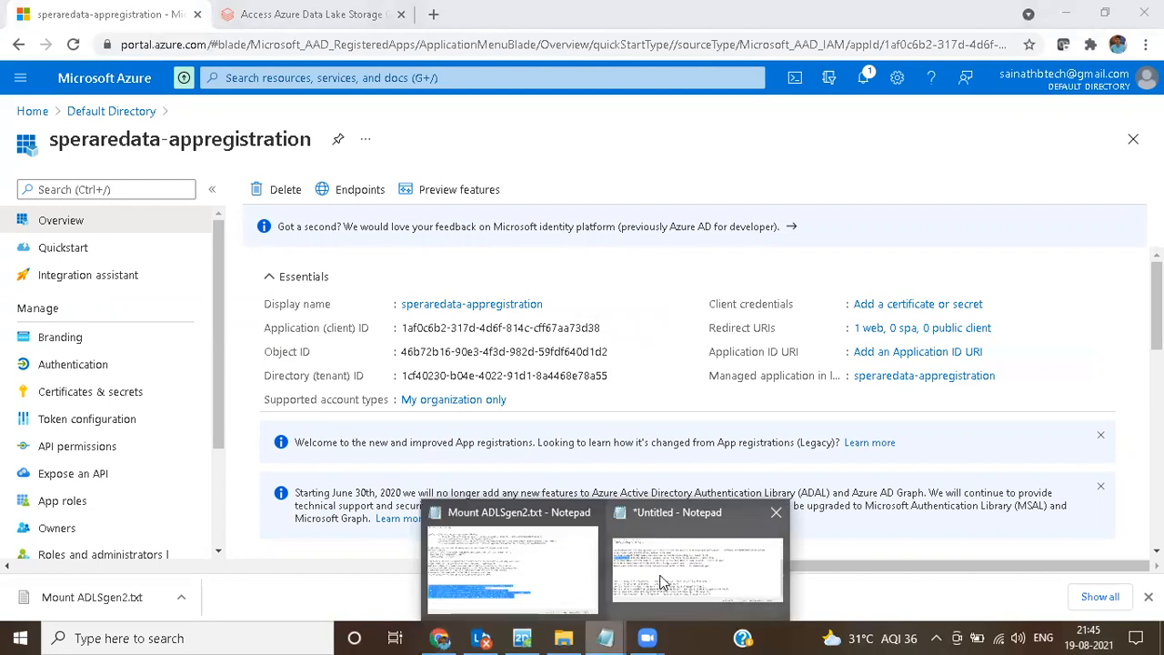
pyautogui.click(661, 571)
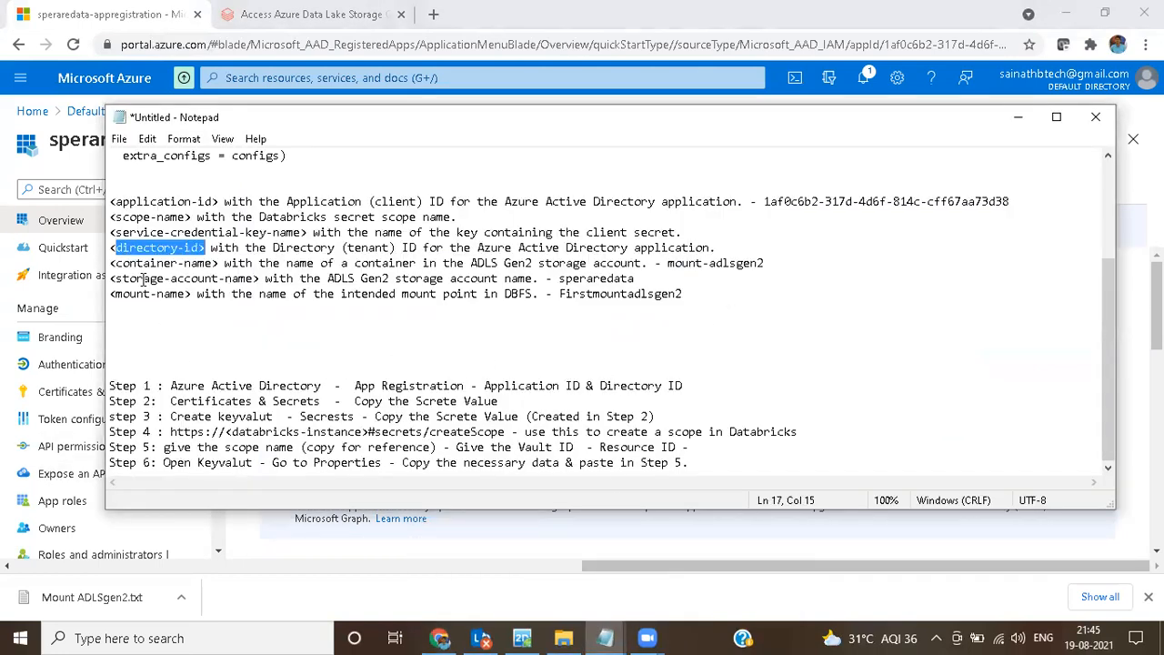
pyautogui.click(715, 251)
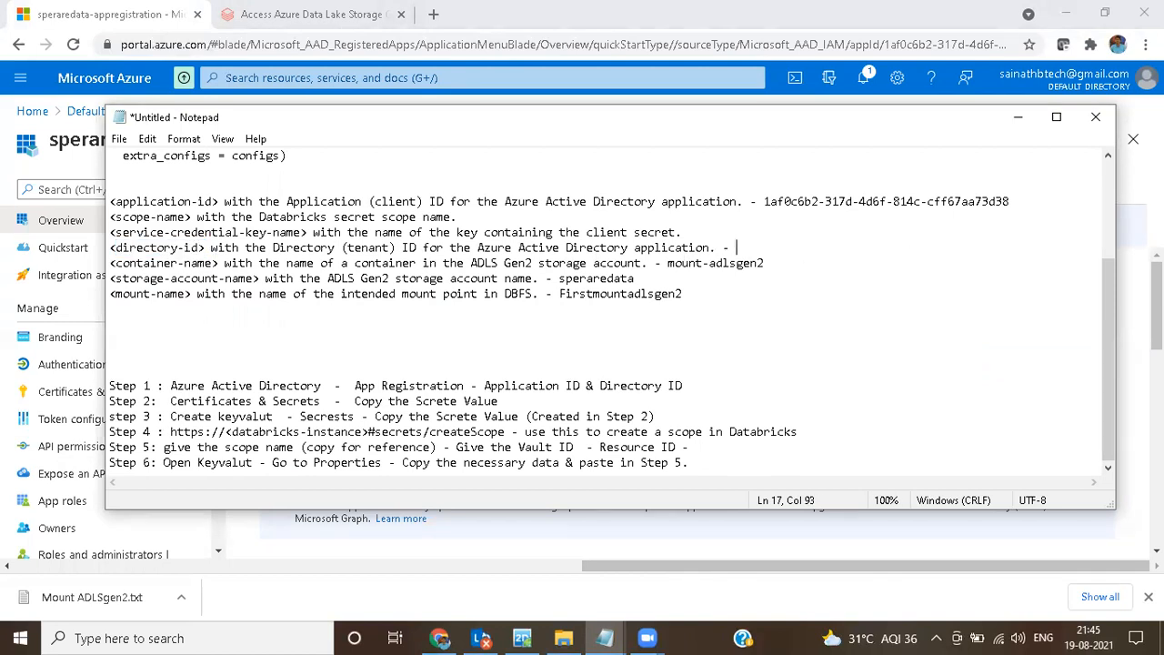
pyautogui.hotkey('ctrl', 'v')
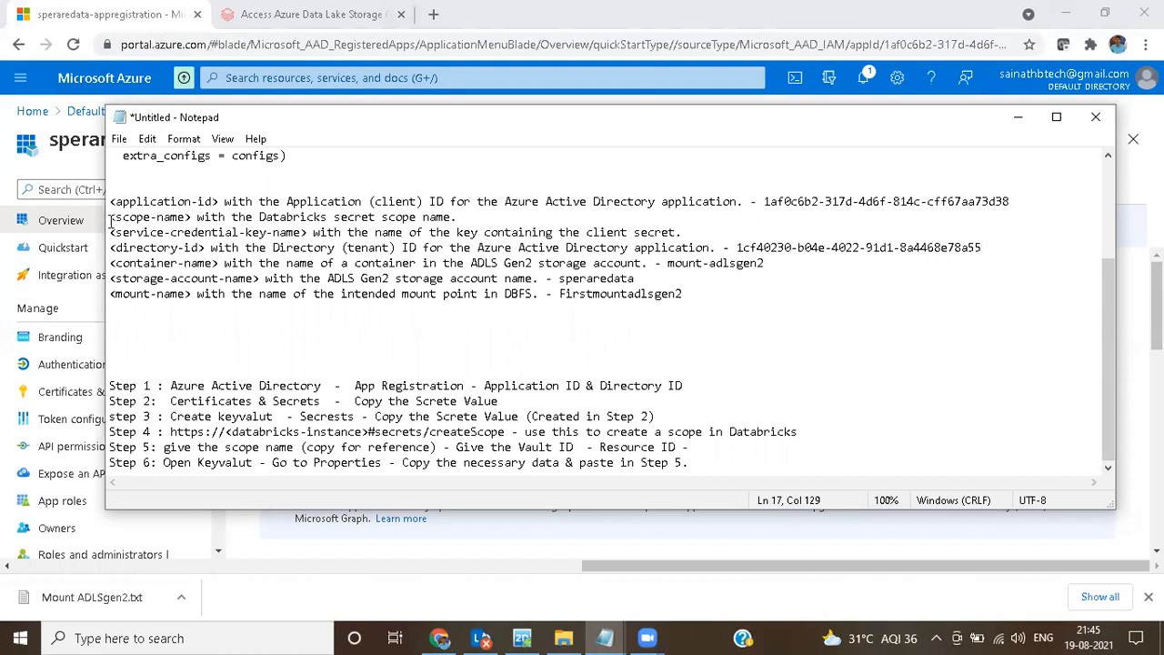
pyautogui.moveTo(110, 232); pyautogui.dragTo(688, 233)
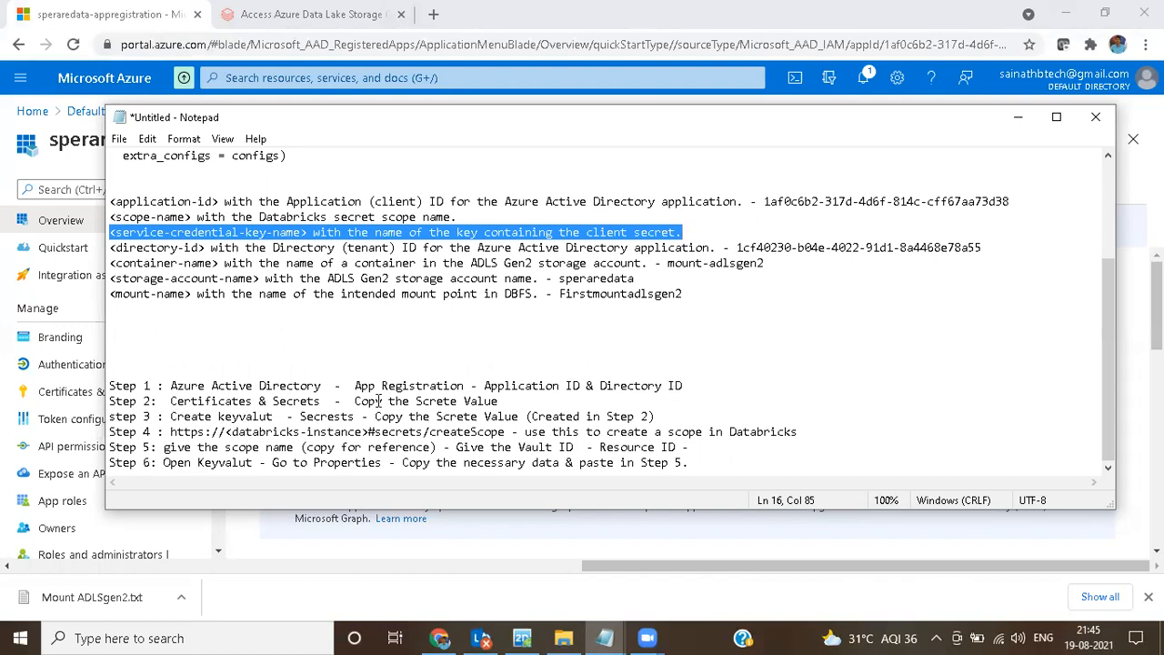
pyautogui.moveTo(355, 386); pyautogui.dragTo(462, 385)
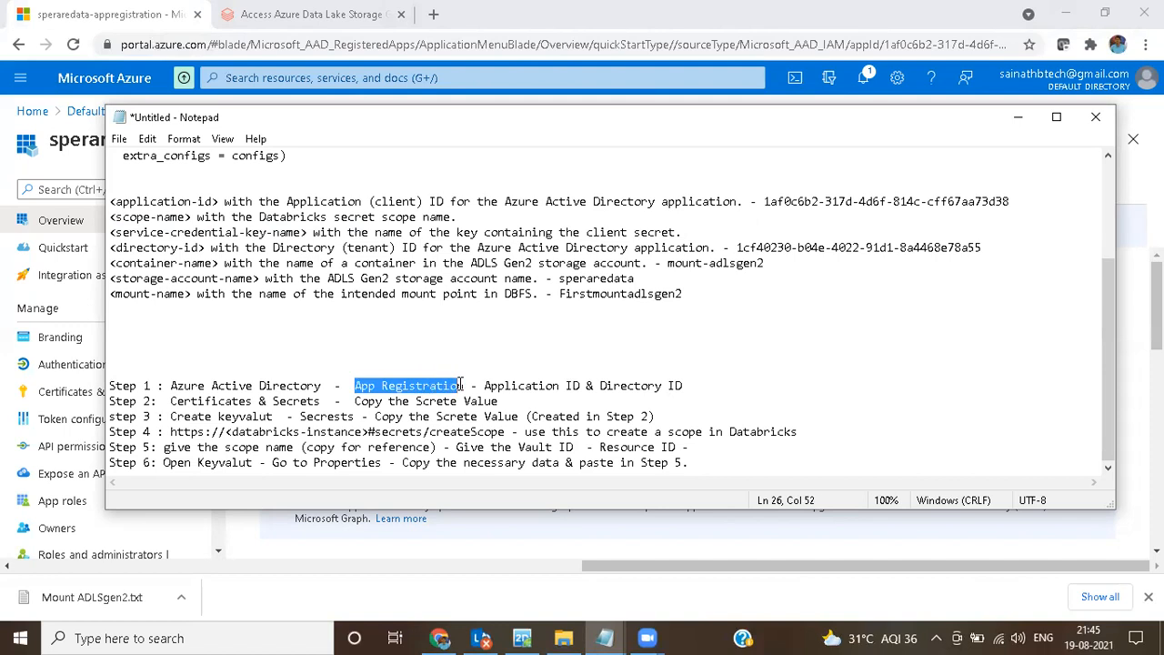
pyautogui.moveTo(169, 401); pyautogui.dragTo(317, 401)
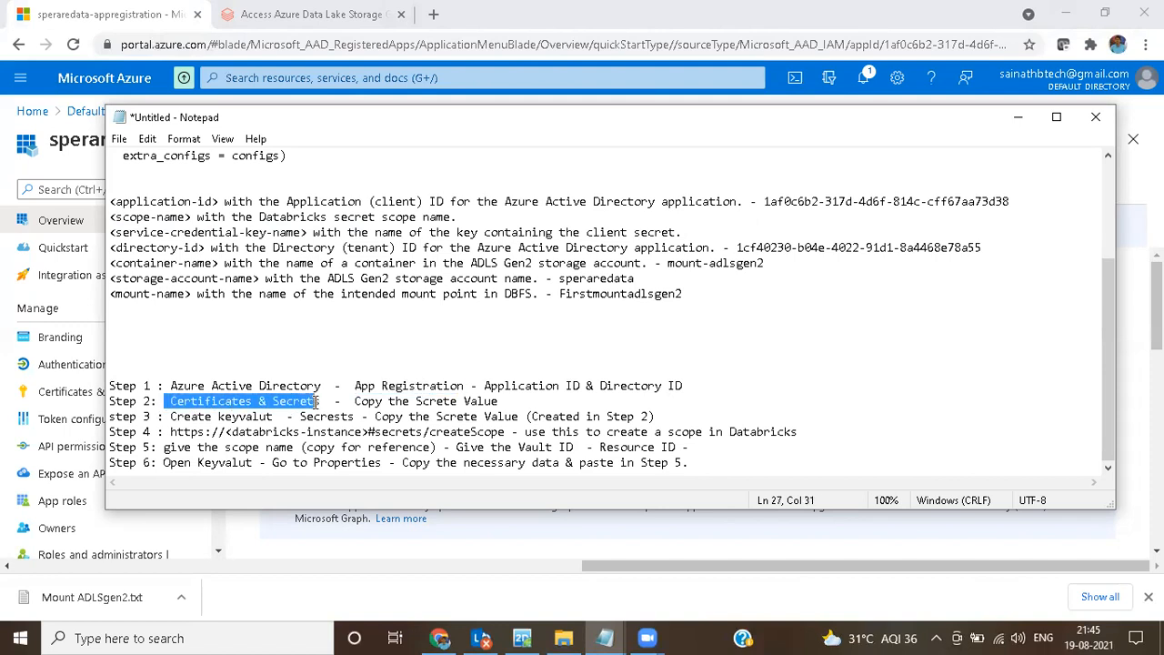
# Step: Start a new client secret for speraredata-appregistration under Certificates & secrets and describe it as speraresecret
pyautogui.click(879, 552)
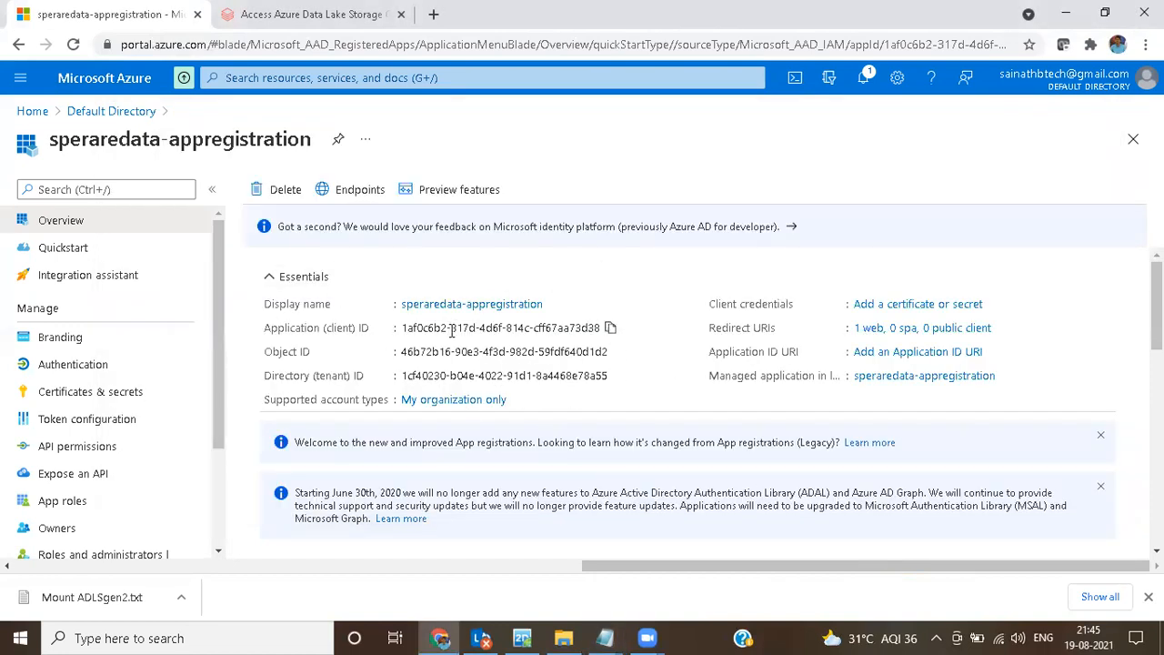
pyautogui.click(71, 399)
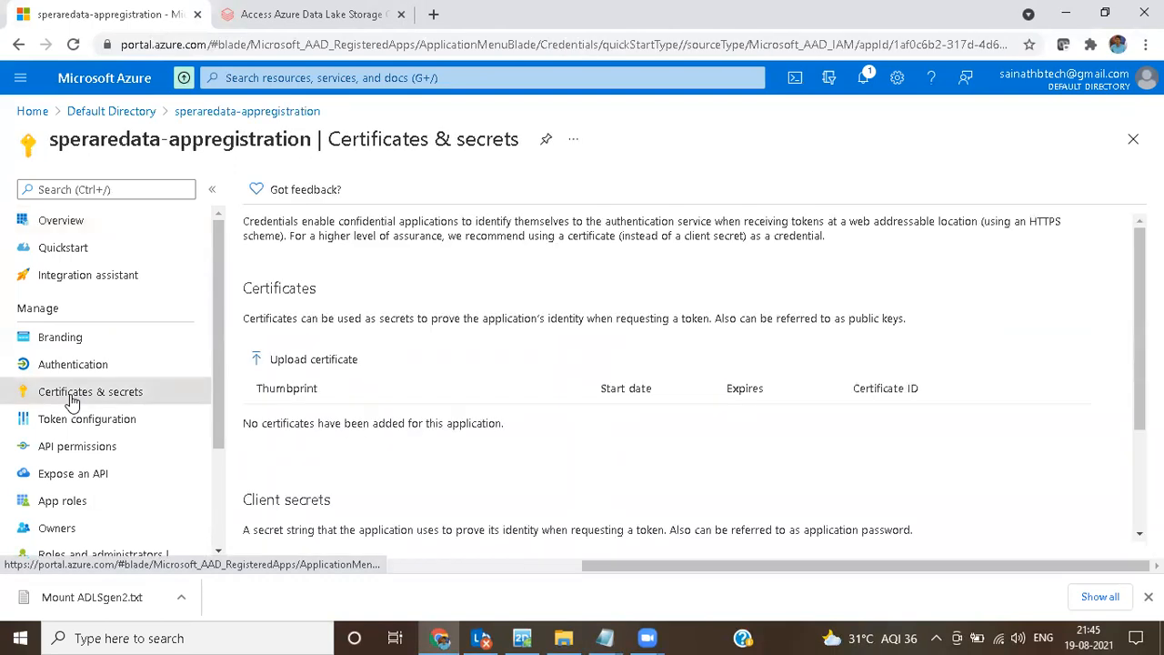
pyautogui.scroll(-2, 489, 316)
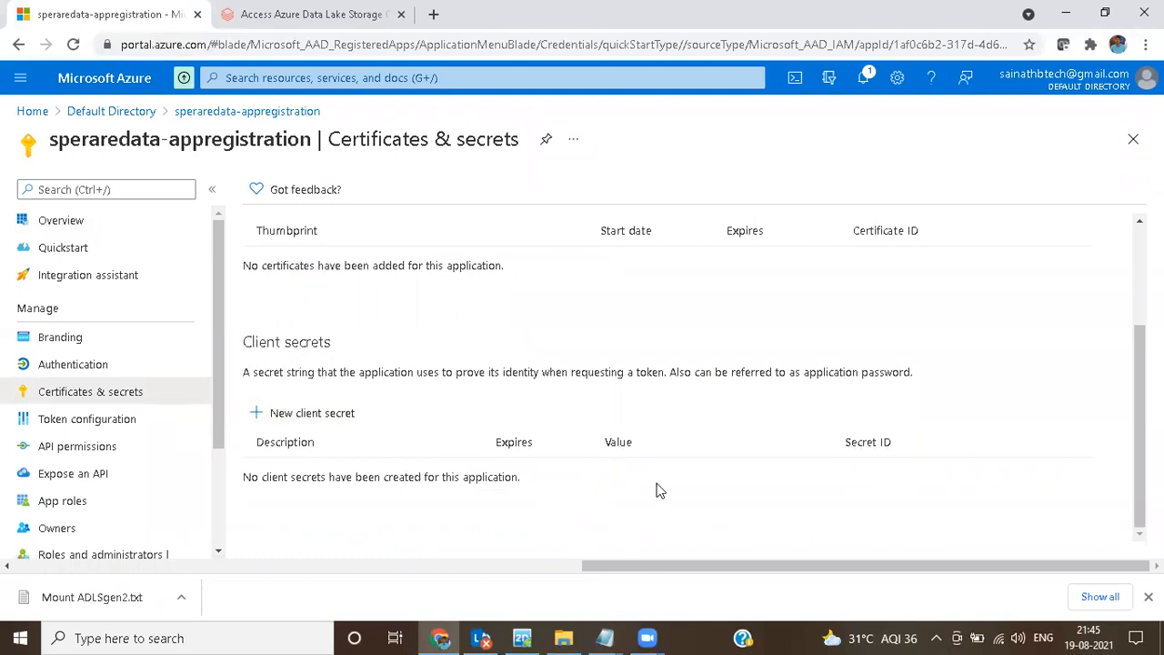
pyautogui.scroll(2, 421, 357)
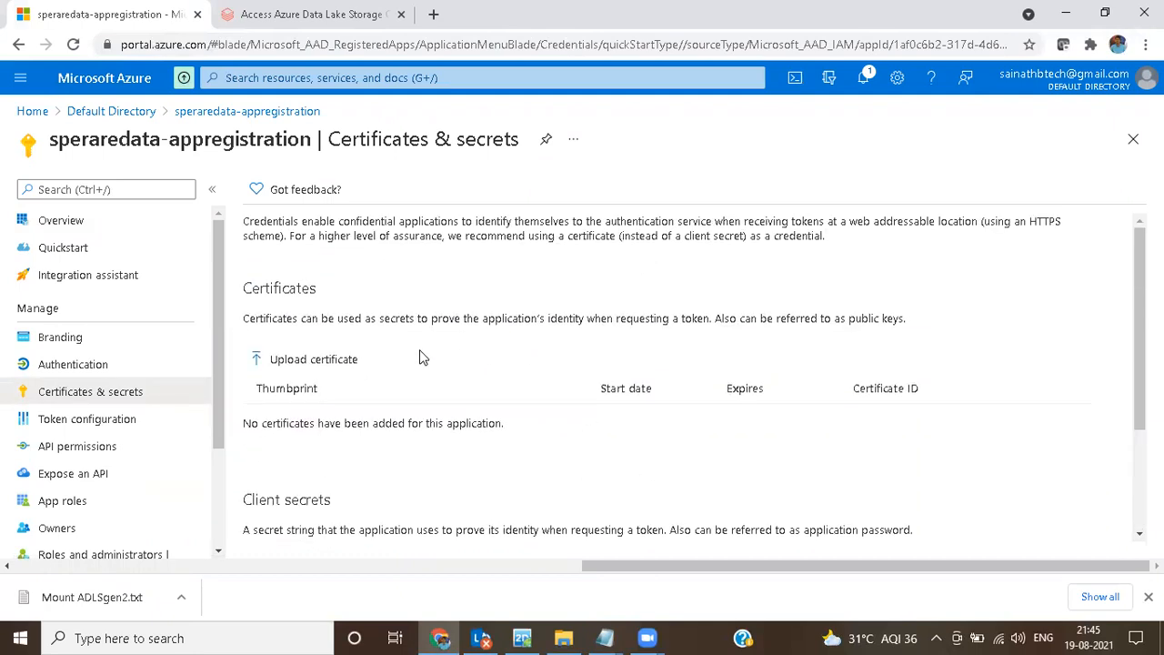
pyautogui.scroll(-2, 422, 356)
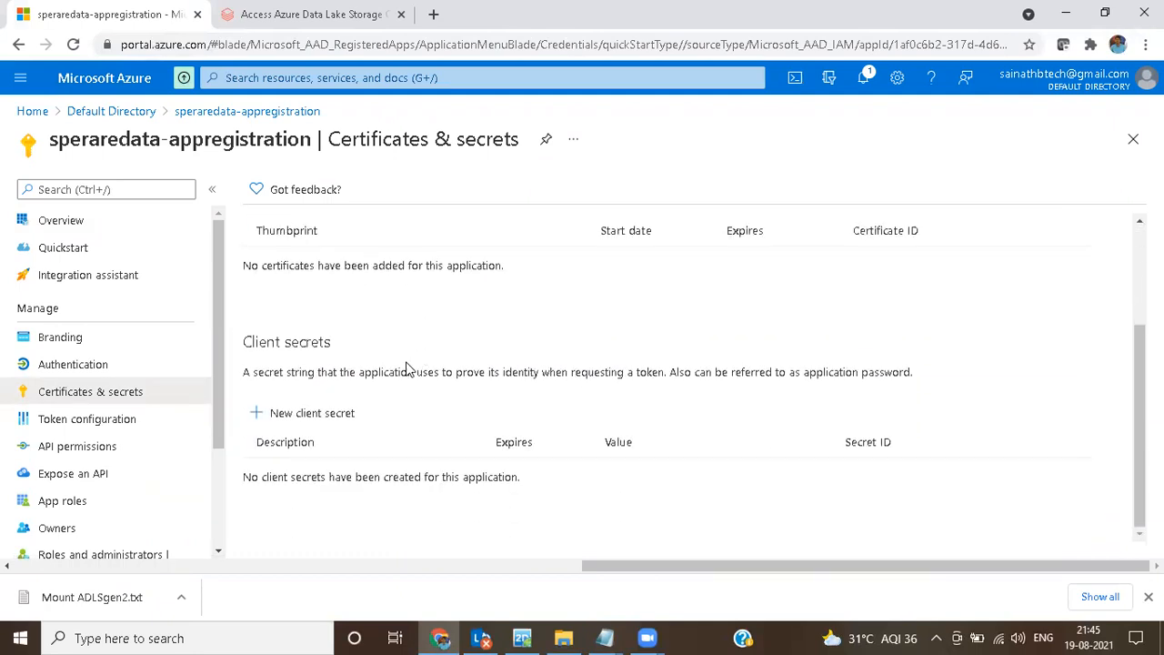
pyautogui.click(324, 424)
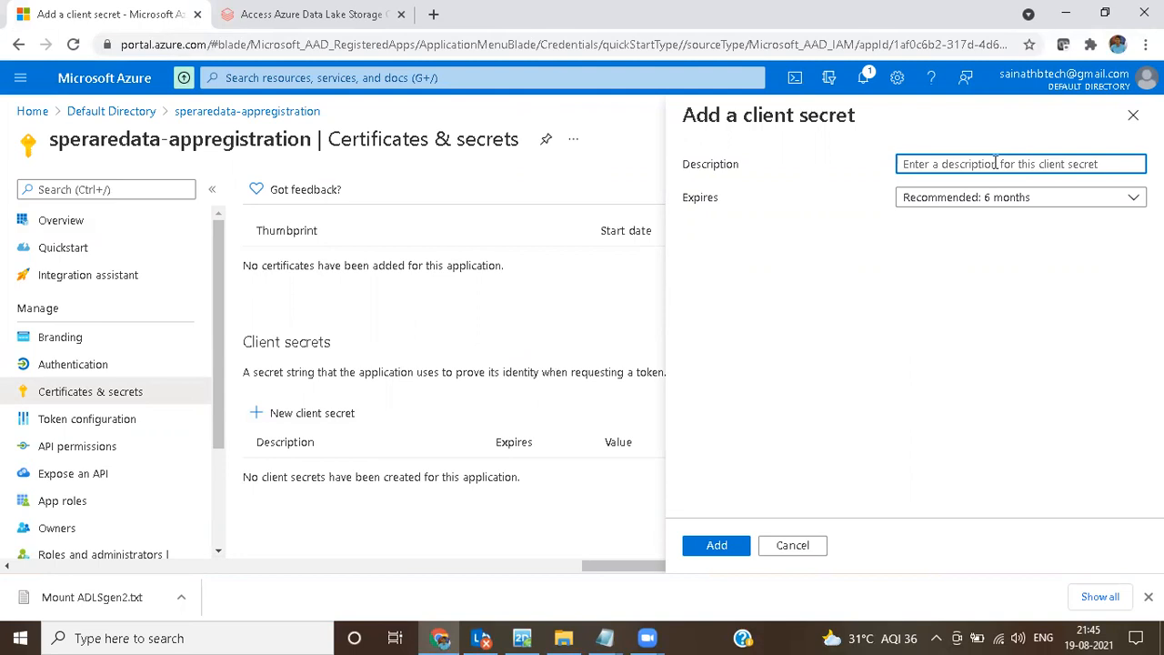
pyautogui.write('sperare')
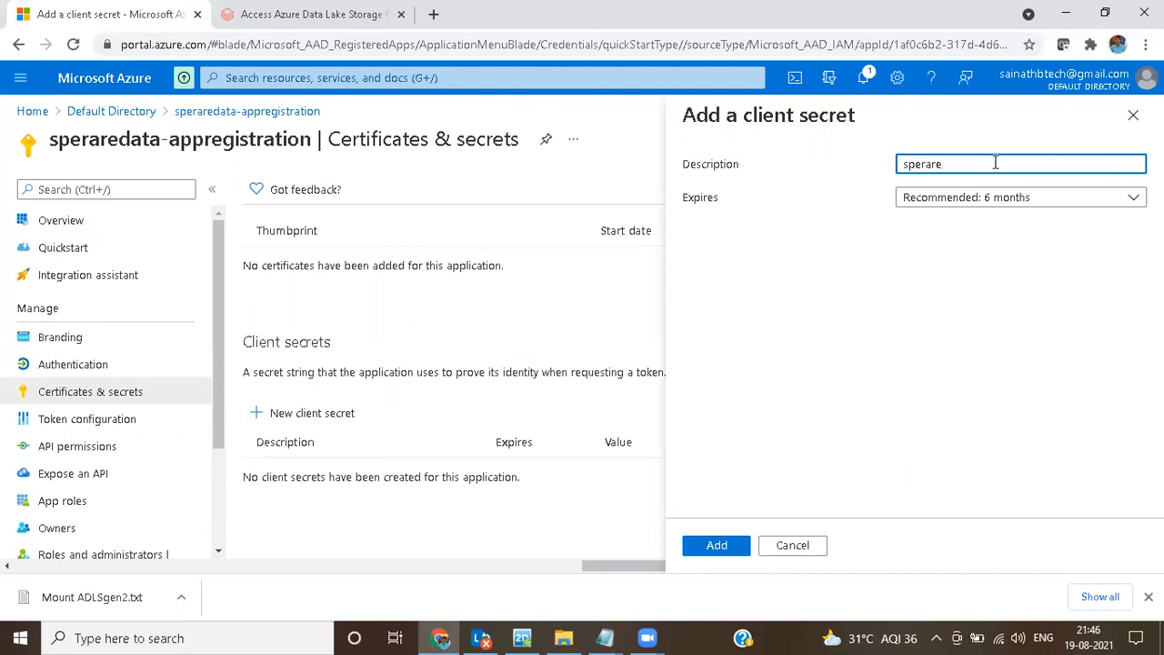
pyautogui.write('sec')
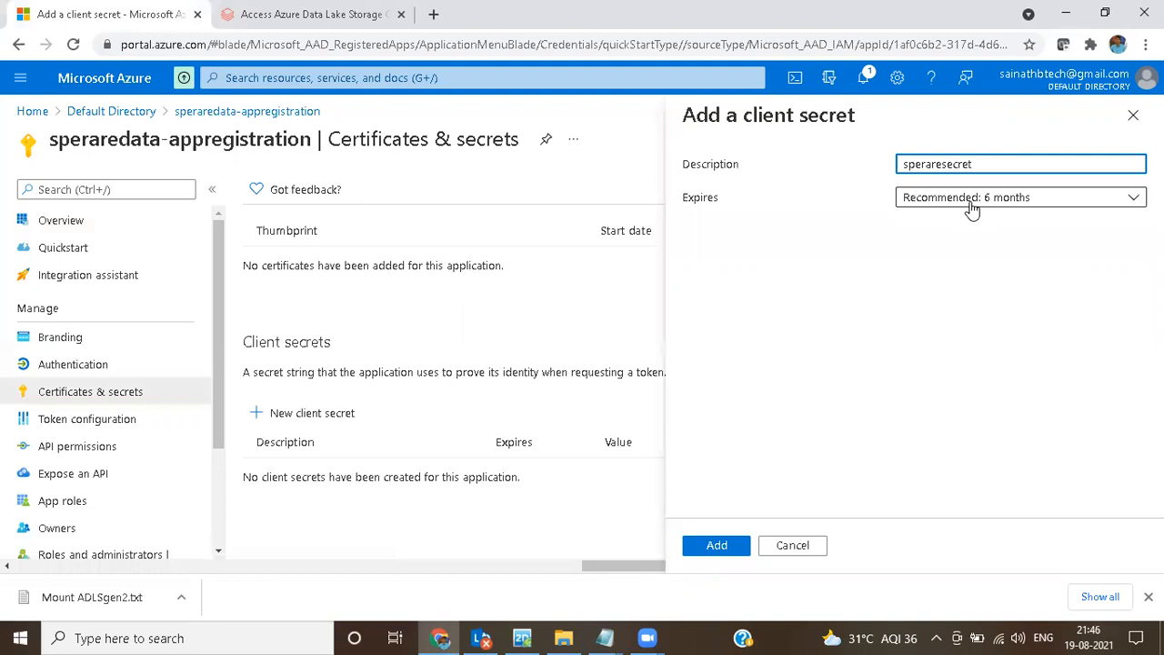
# Step: Set the client secret to expire after 3 months and add it to the registration
pyautogui.click(974, 202)
pyautogui.click(956, 250)
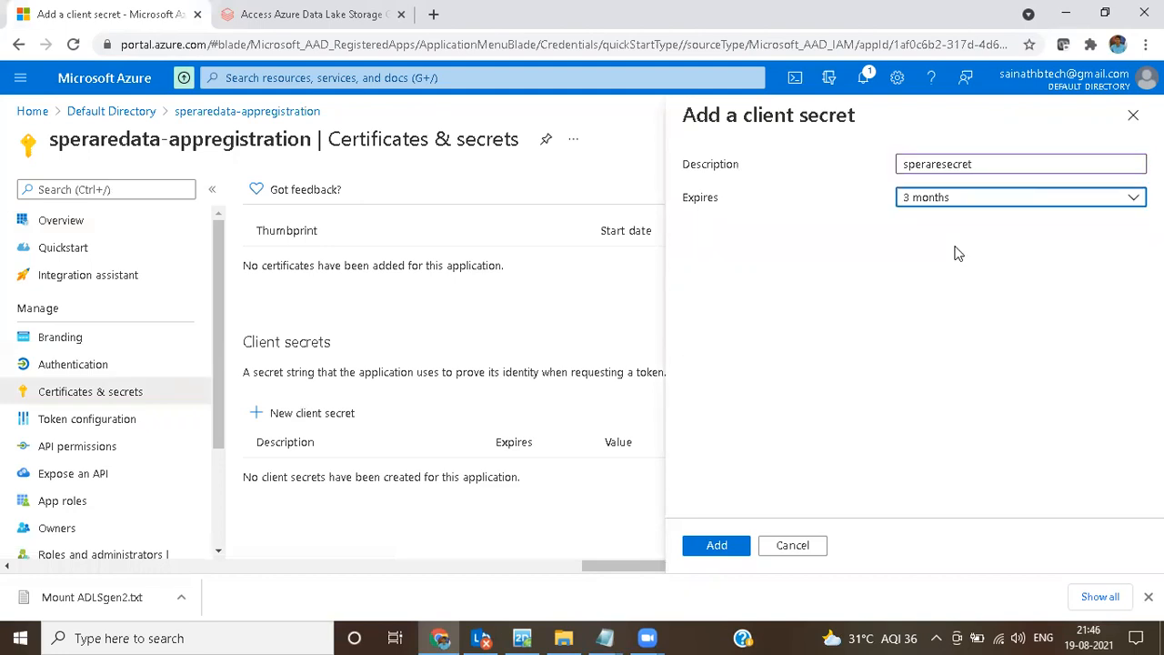
pyautogui.click(970, 202)
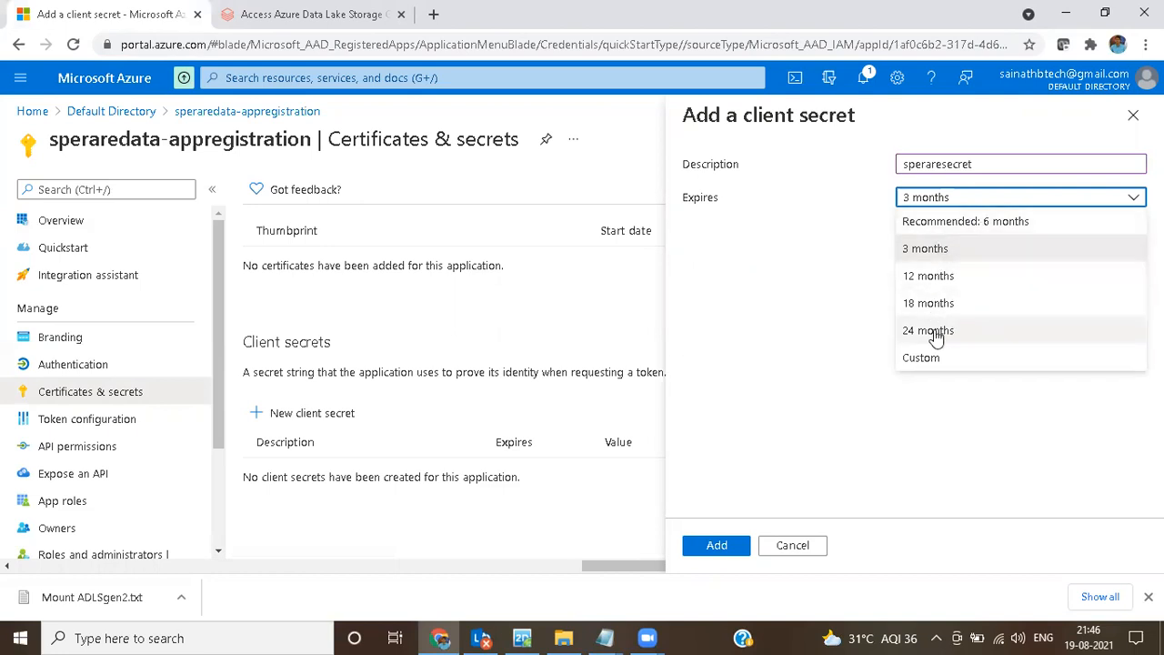
pyautogui.click(943, 360)
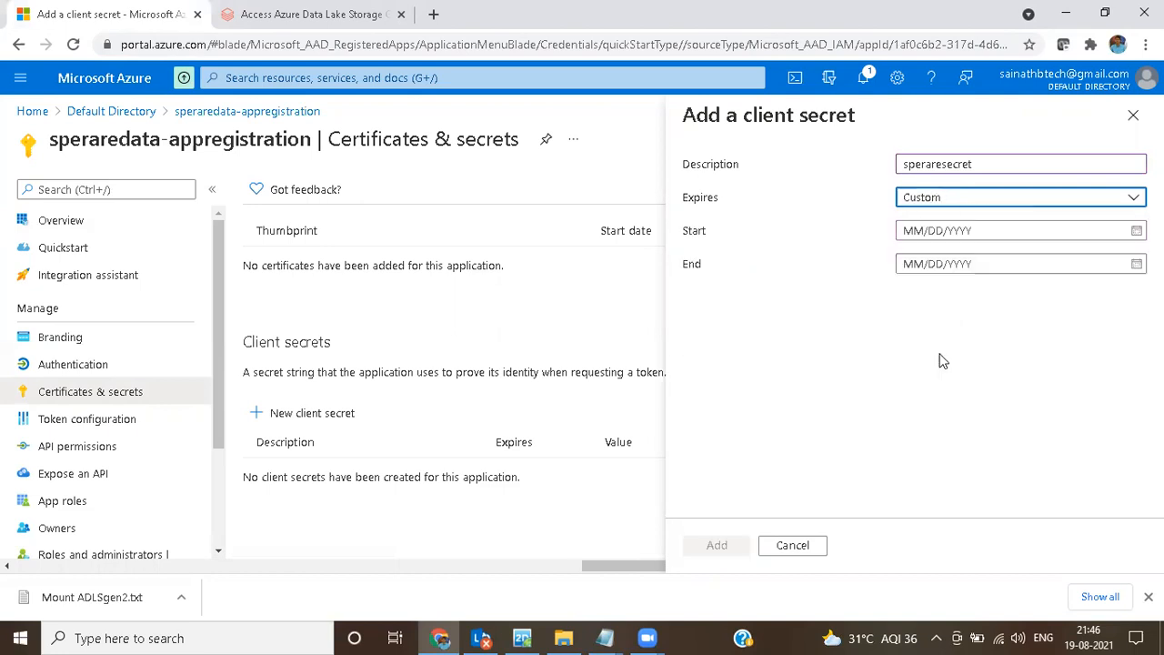
pyautogui.click(936, 204)
pyautogui.click(929, 249)
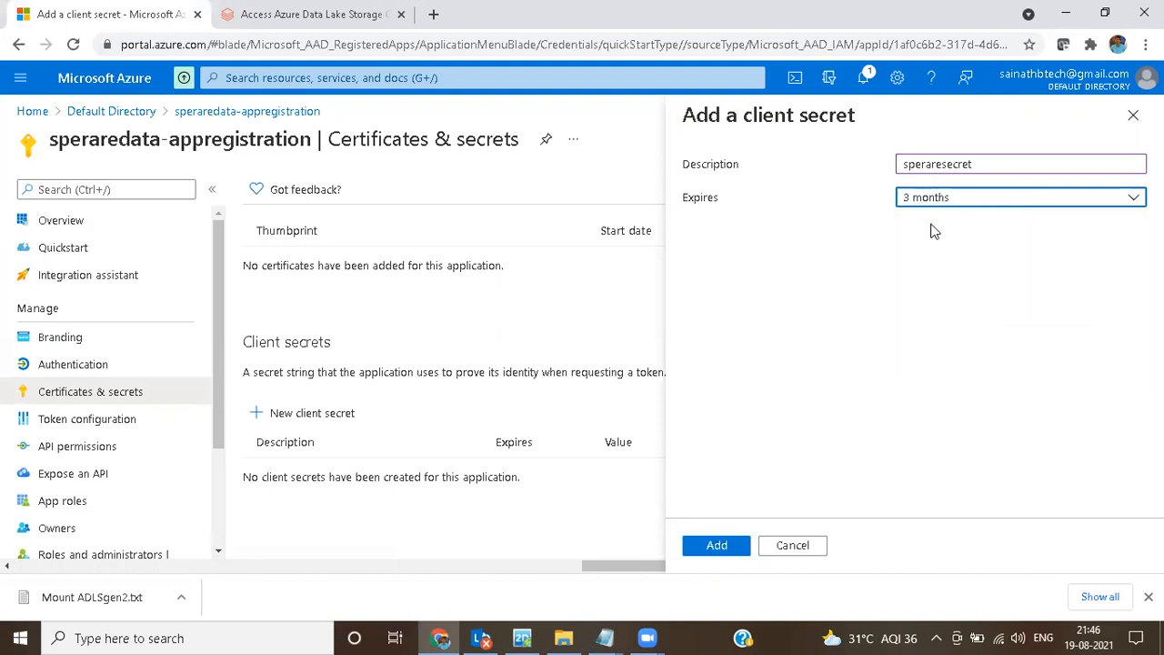
pyautogui.click(719, 546)
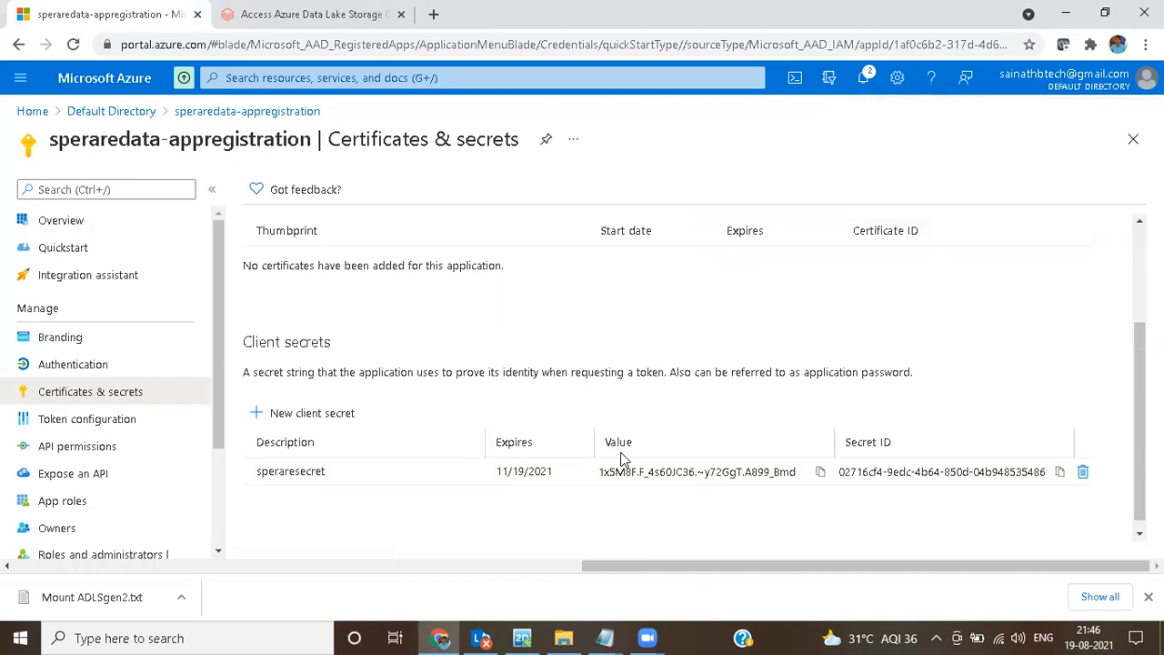
# Step: Copy the new client secret's value and paste it on an empty line below the <mount-name> line in the untitled Notepad document
pyautogui.click(820, 474)
pyautogui.click(608, 637)
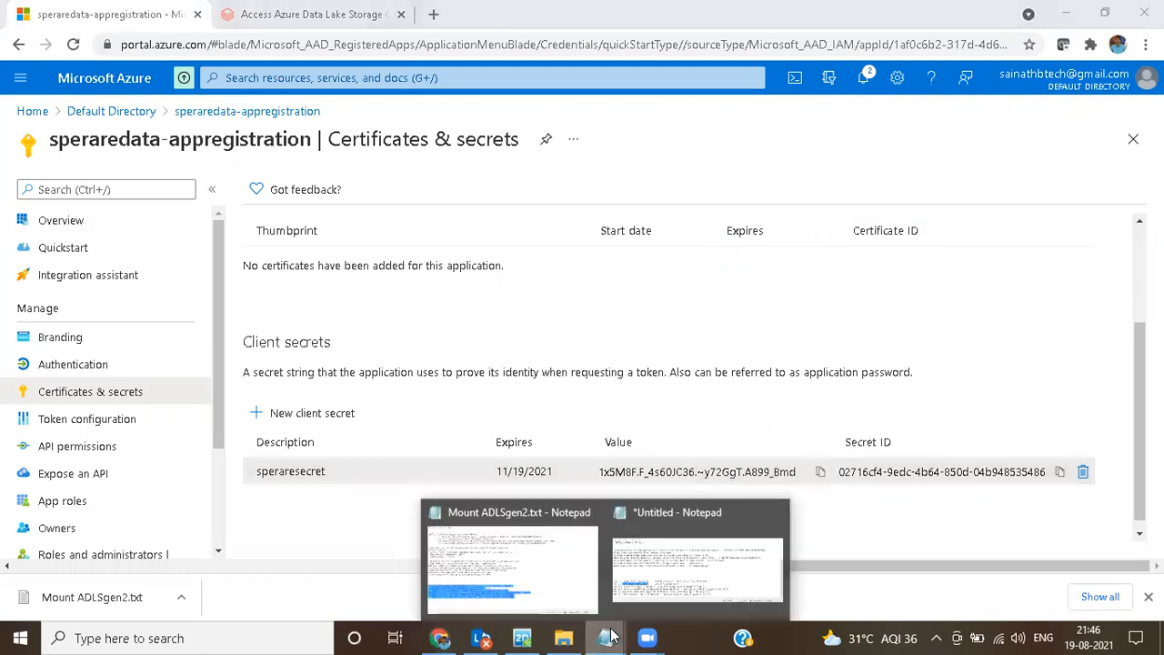
pyautogui.click(671, 573)
pyautogui.click(176, 333)
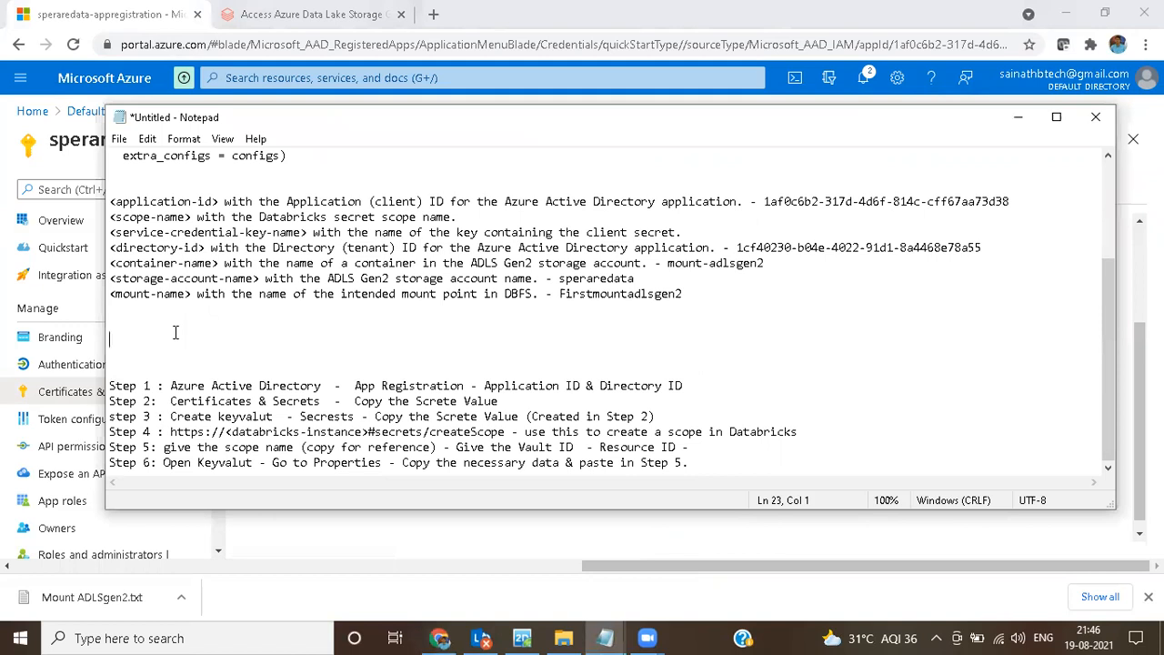
pyautogui.hotkey('ctrl', 'v')
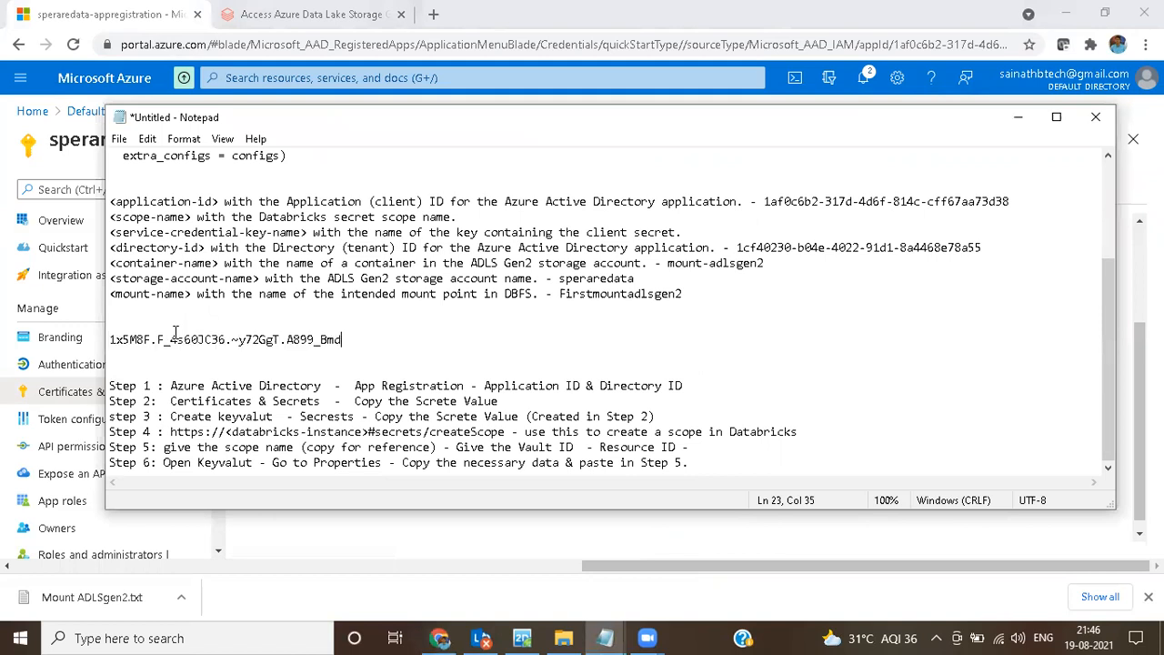
# Step: Label the pasted client secret line in the notes by prefixing it with speraresecret and a dash
pyautogui.click(110, 339)
pyautogui.write('speraresecret -')
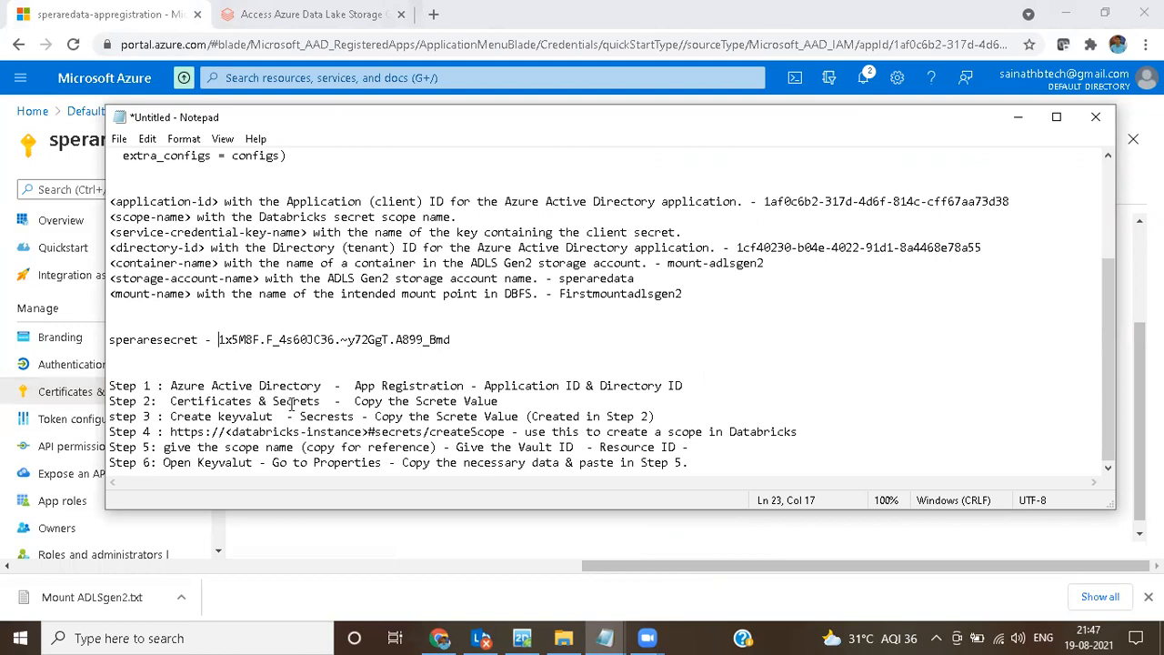
pyautogui.moveTo(508, 402); pyautogui.dragTo(375, 401)
pyautogui.moveTo(455, 339); pyautogui.dragTo(219, 339)
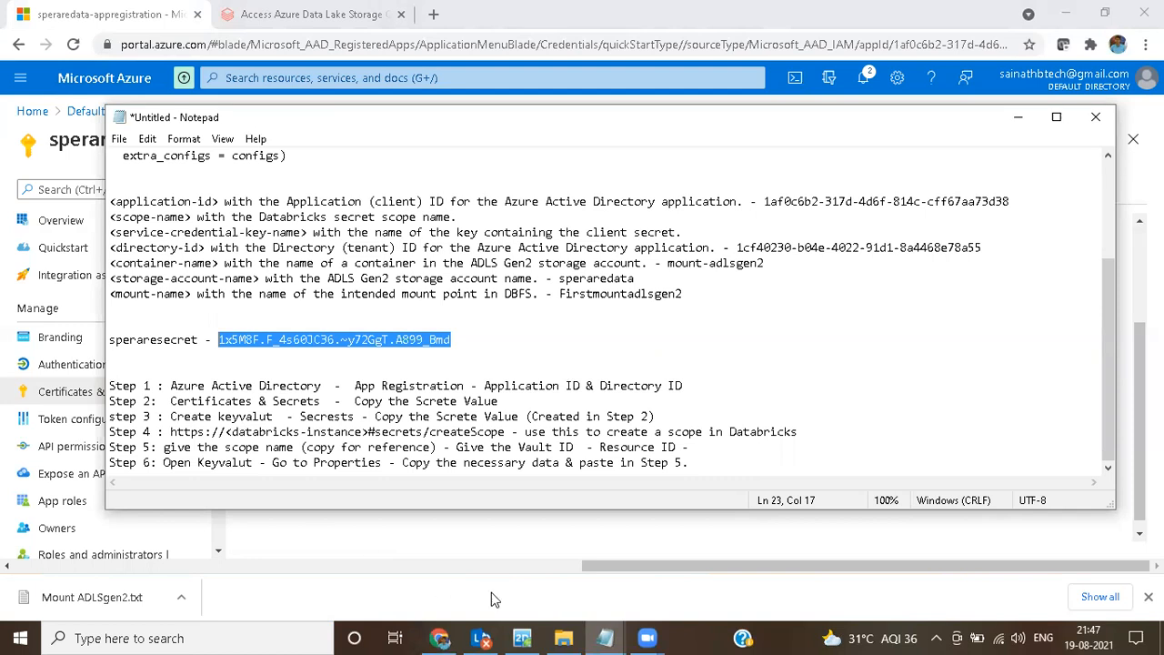
# Step: Return to the Azure portal home, search for keyvalu, and open the Key vaults service
pyautogui.click(490, 551)
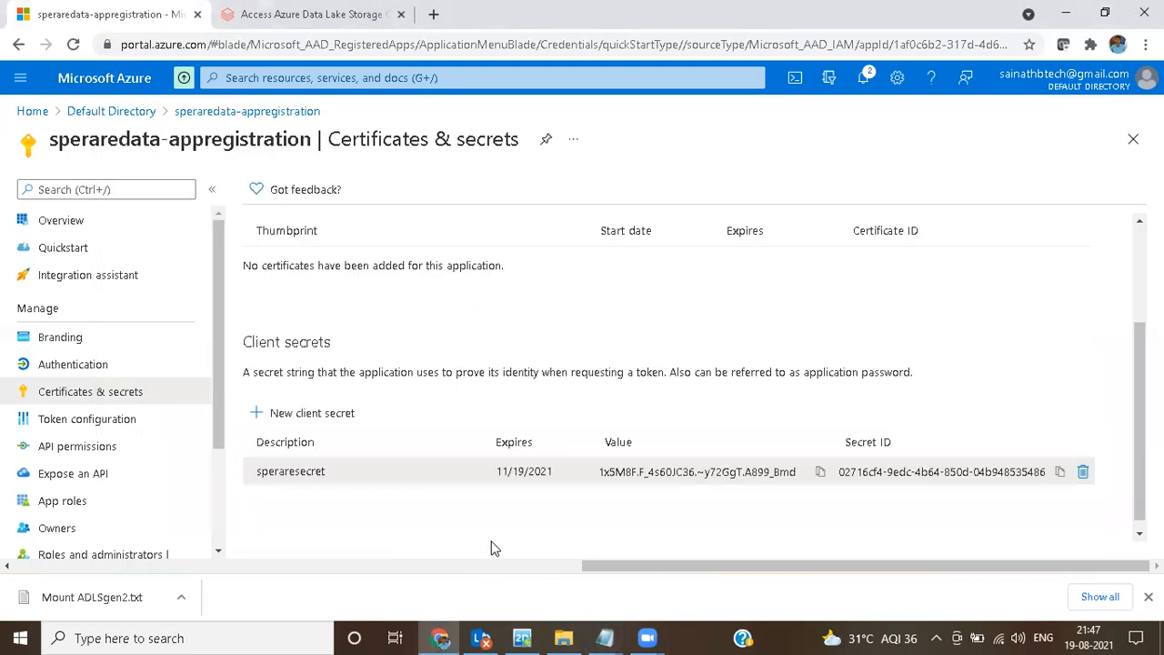
pyautogui.click(80, 82)
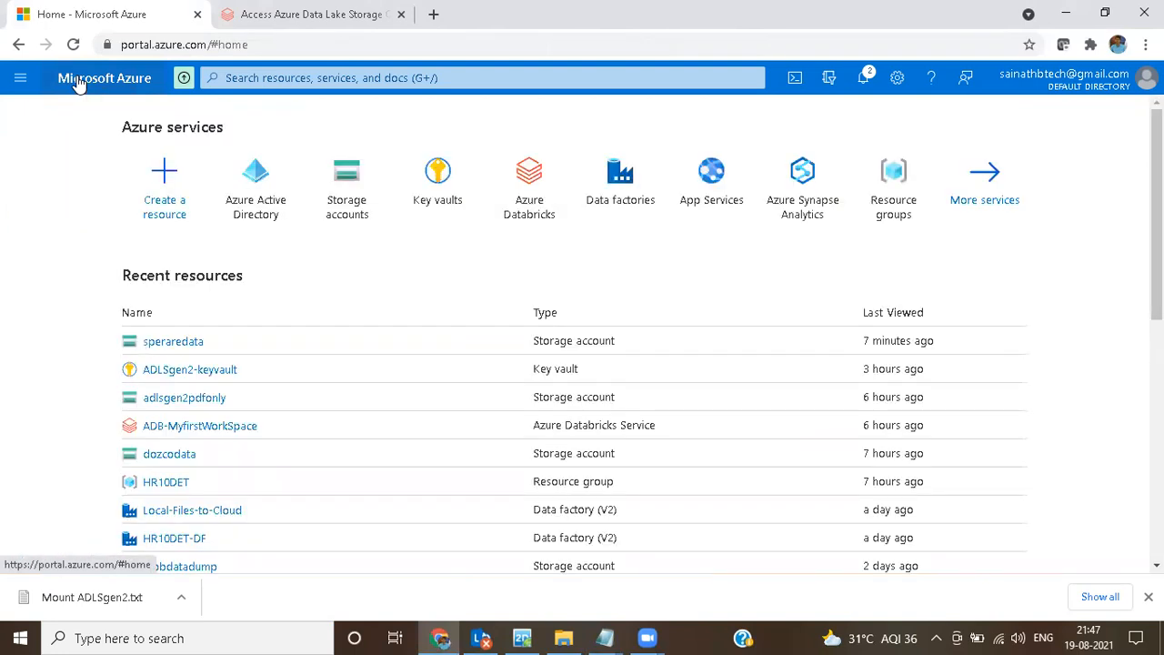
pyautogui.click(218, 78)
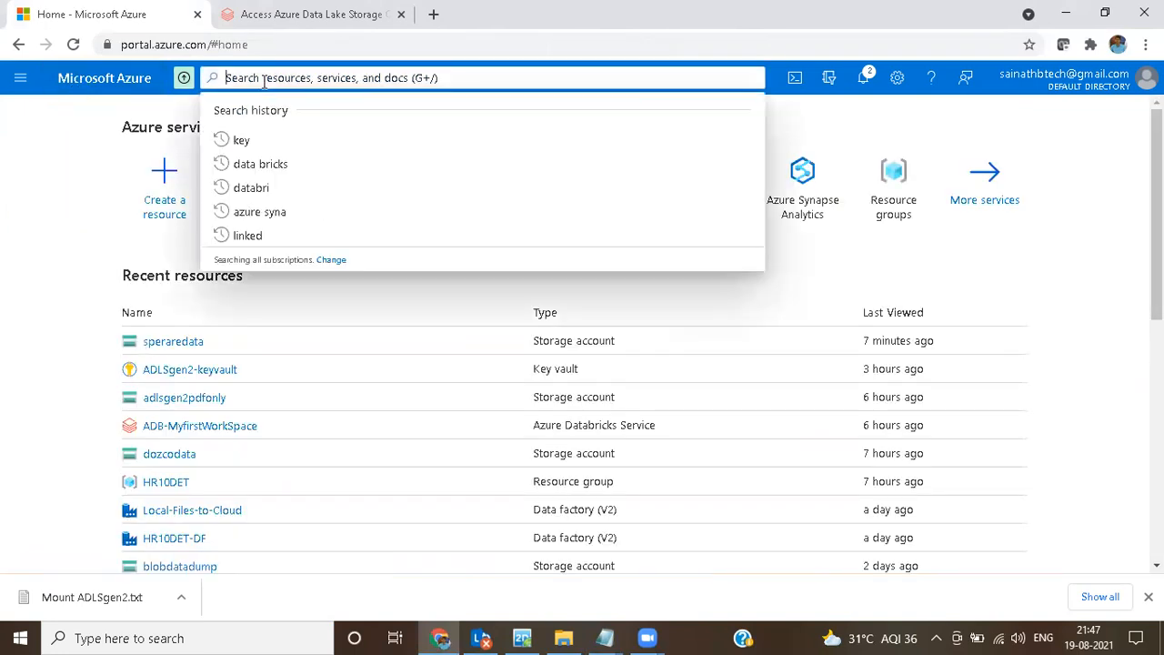
pyautogui.click(1047, 259)
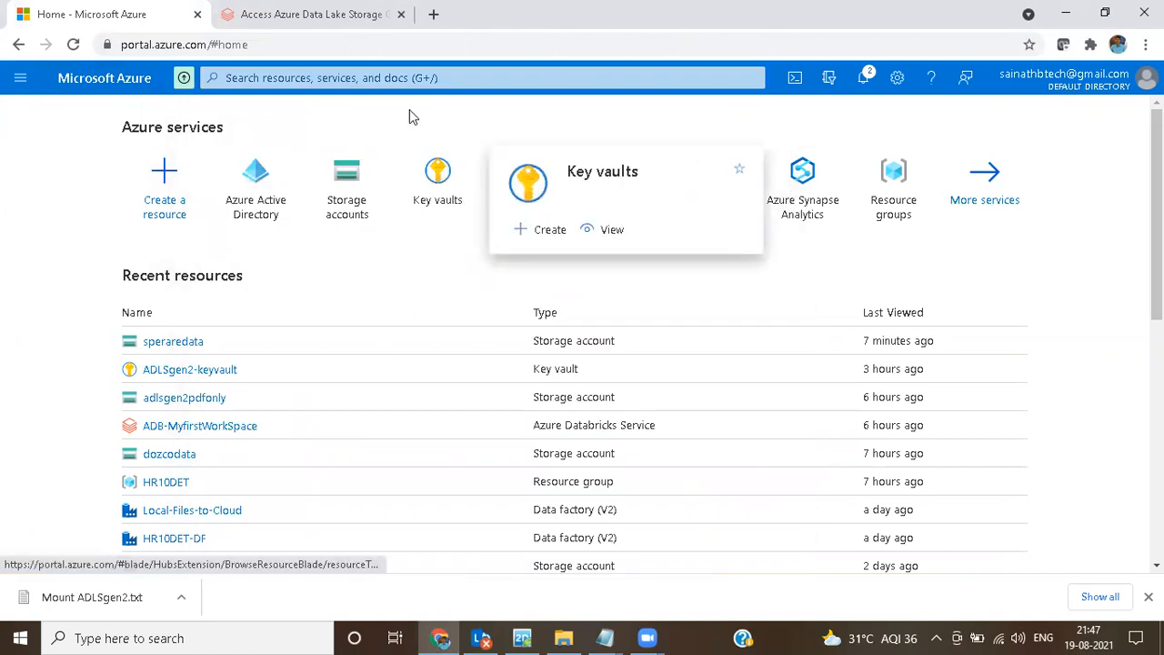
pyautogui.click(409, 78)
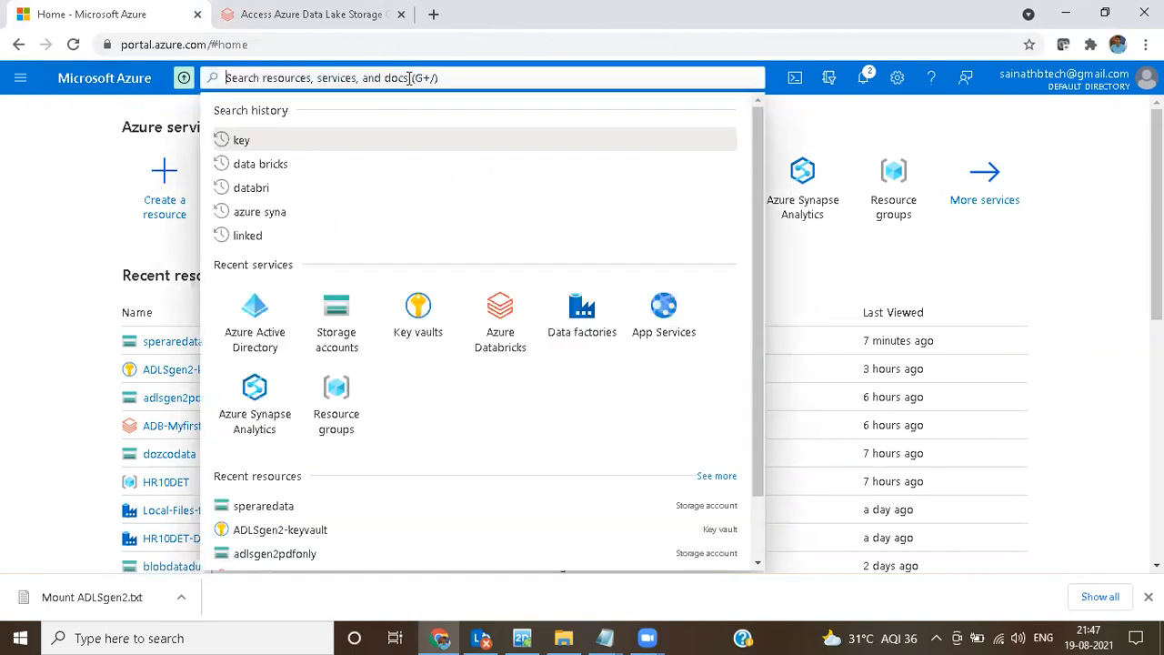
pyautogui.write('keyvalu')
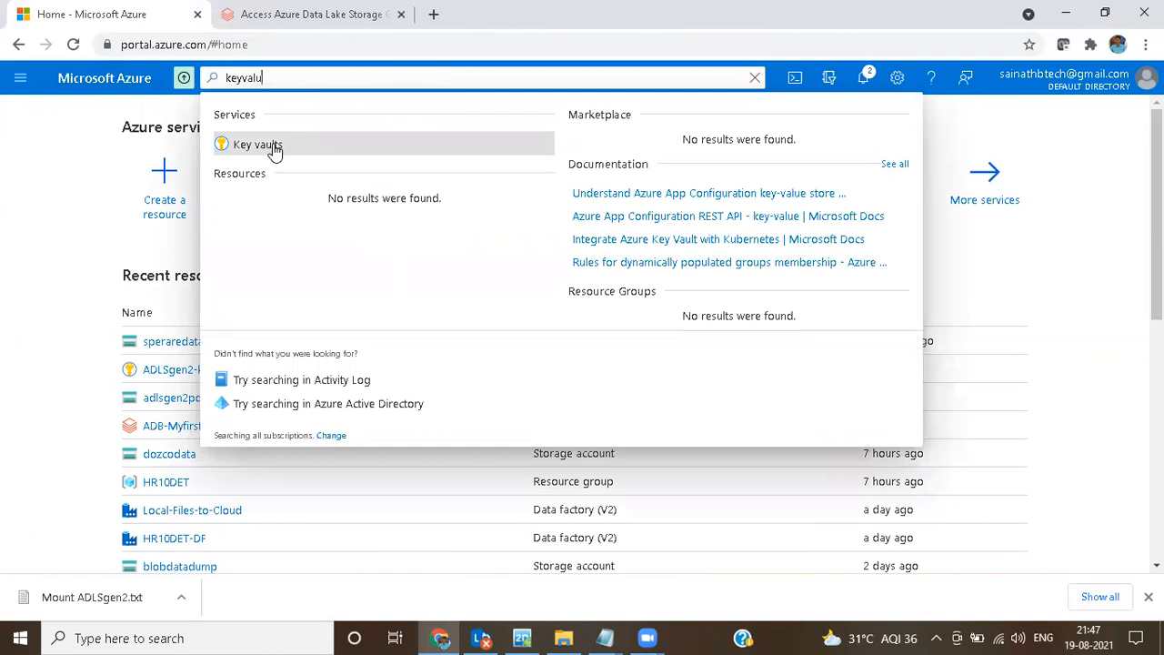
pyautogui.click(273, 153)
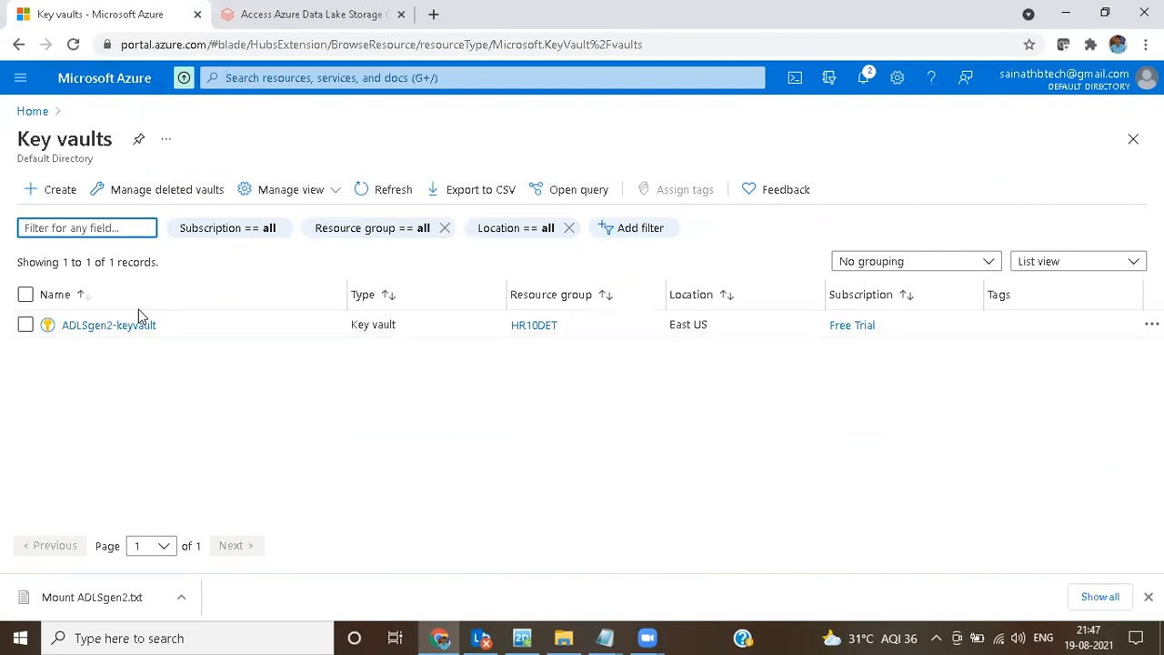
# Step: Start creating a new key vault under the Free Trial subscription and assign it to the HR10DET resource group
pyautogui.click(62, 199)
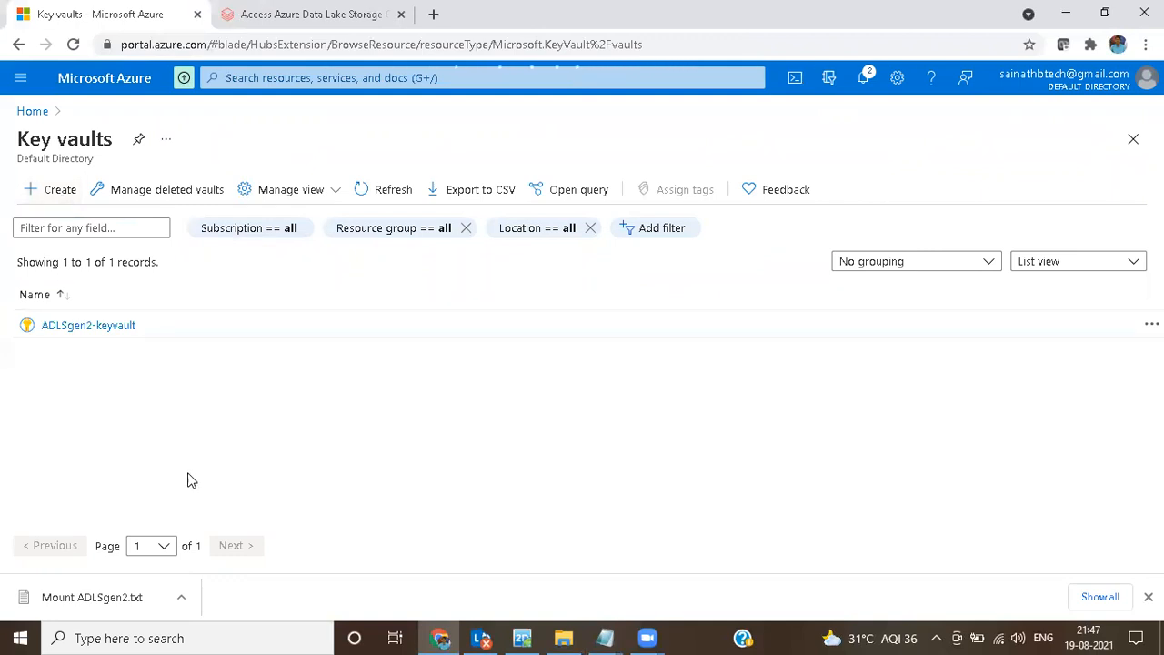
pyautogui.click(39, 193)
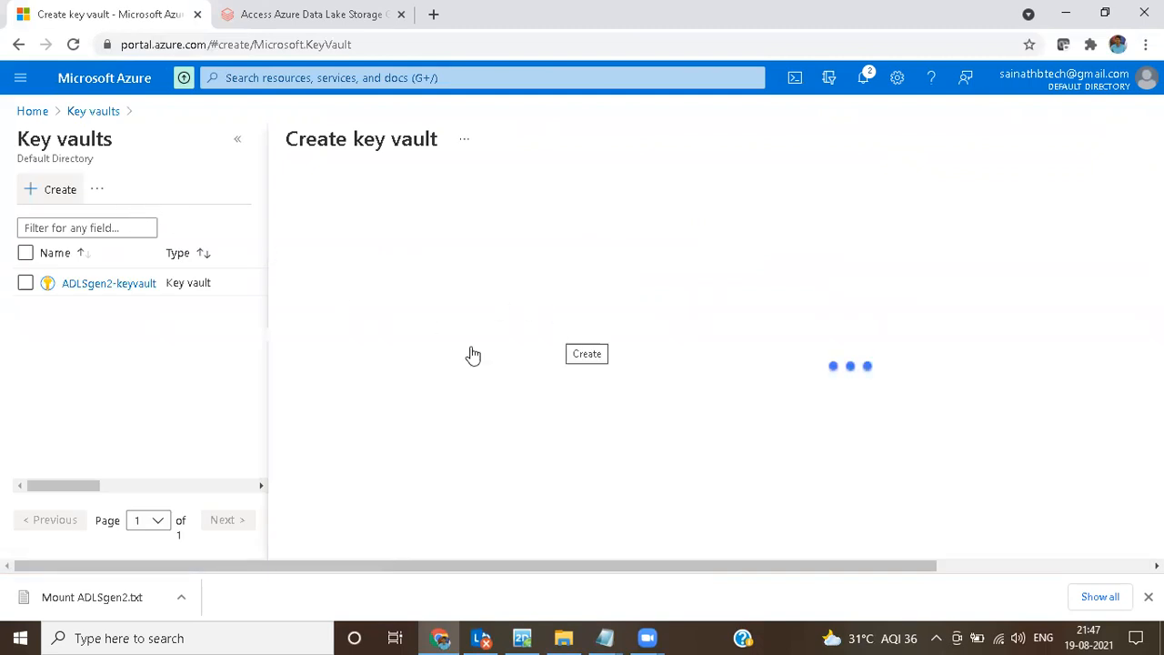
pyautogui.scroll(-3, 557, 406)
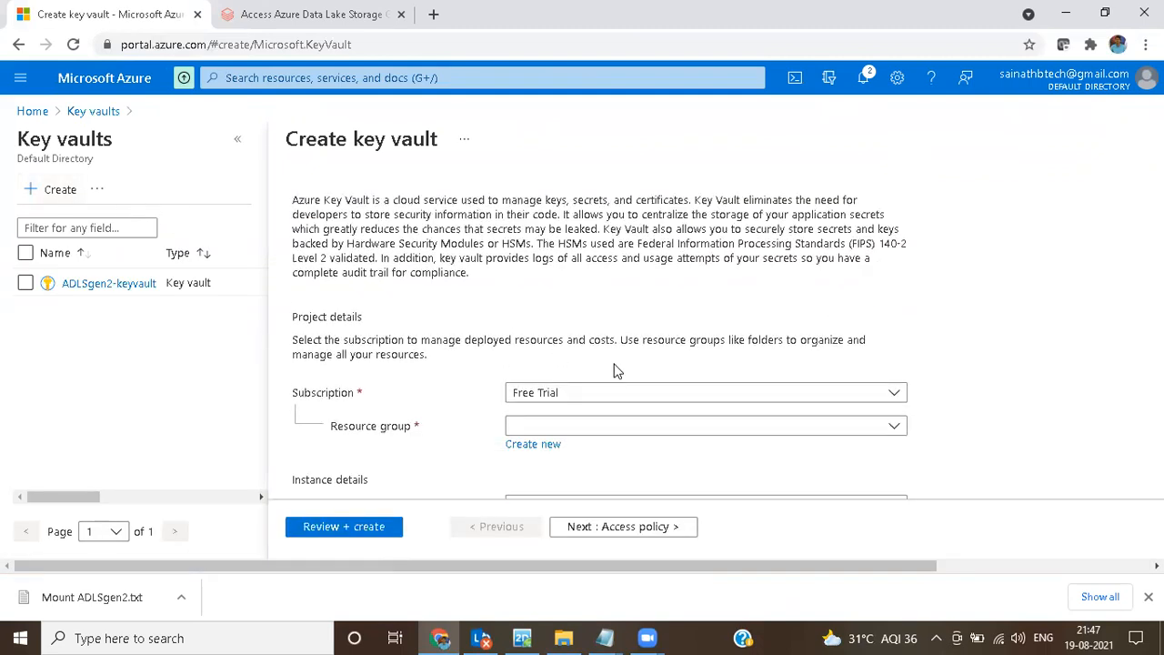
pyautogui.click(550, 312)
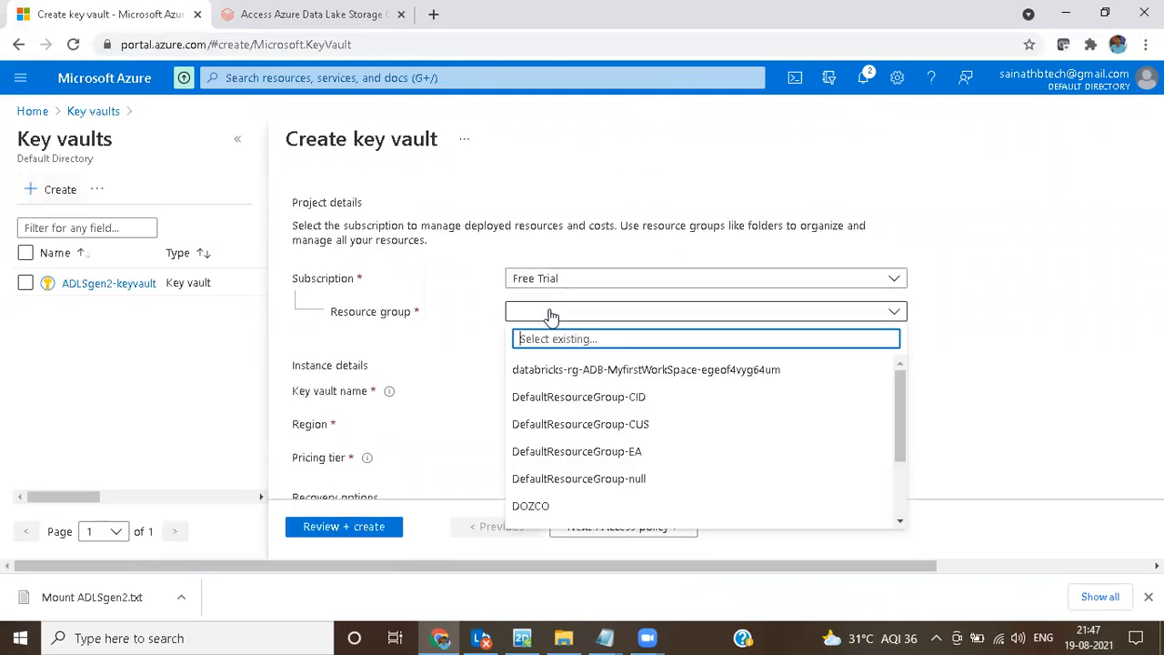
pyautogui.scroll(-3, 573, 421)
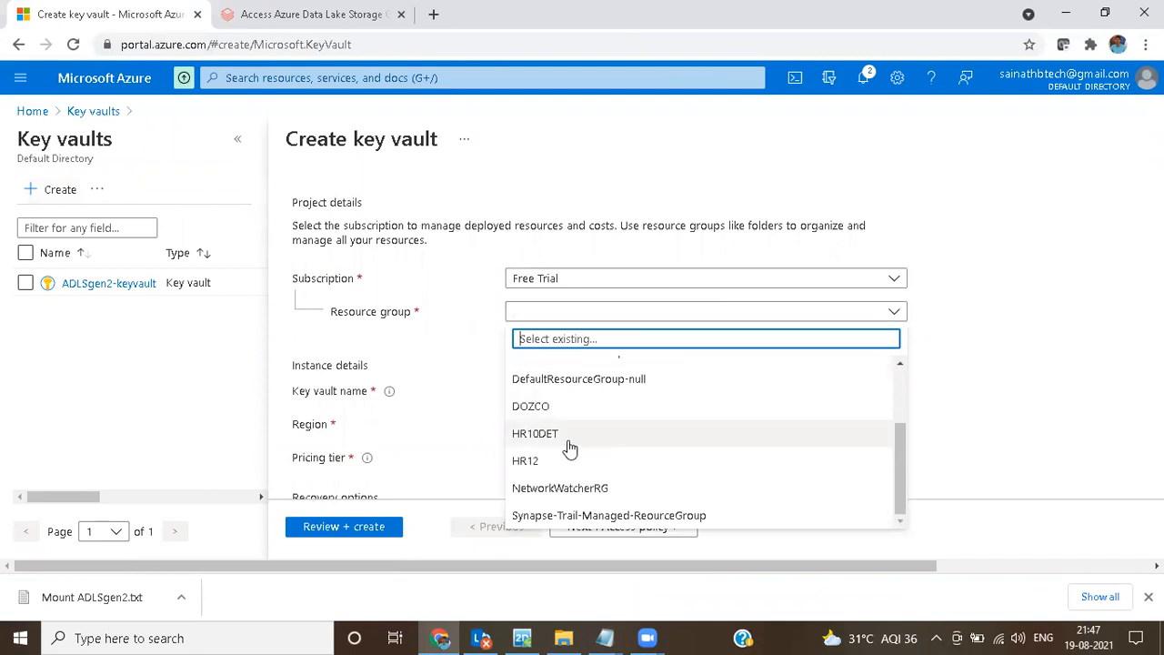
pyautogui.click(569, 441)
pyautogui.scroll(-2, 571, 349)
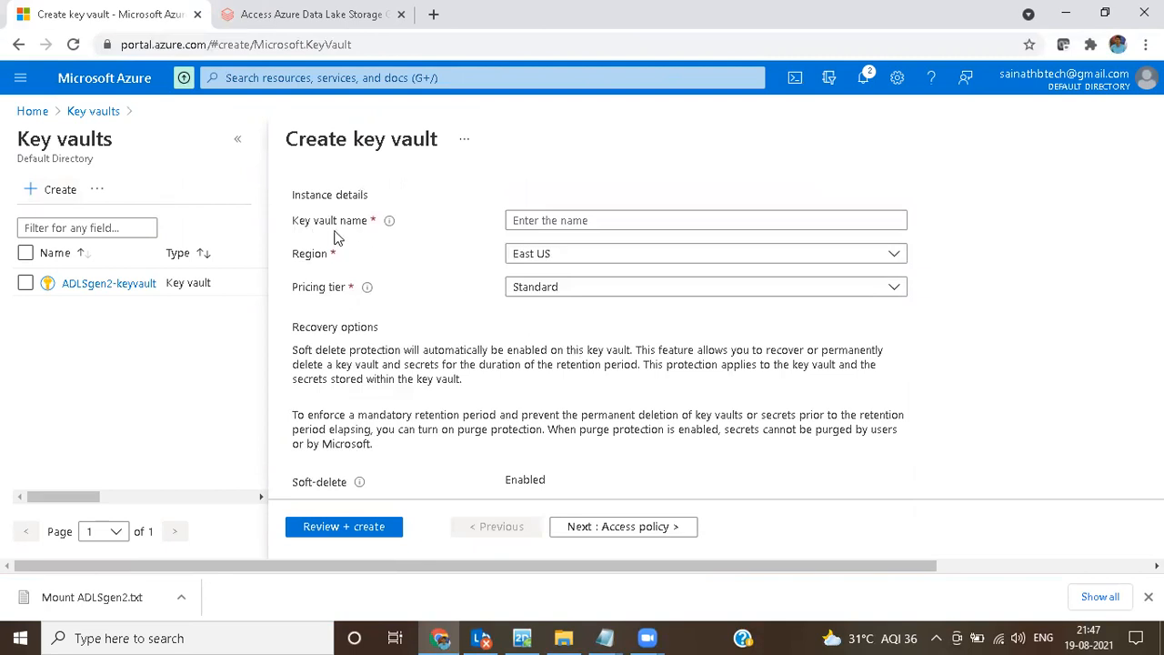
# Step: Name the new key vault sperarekeyvalut
pyautogui.click(533, 226)
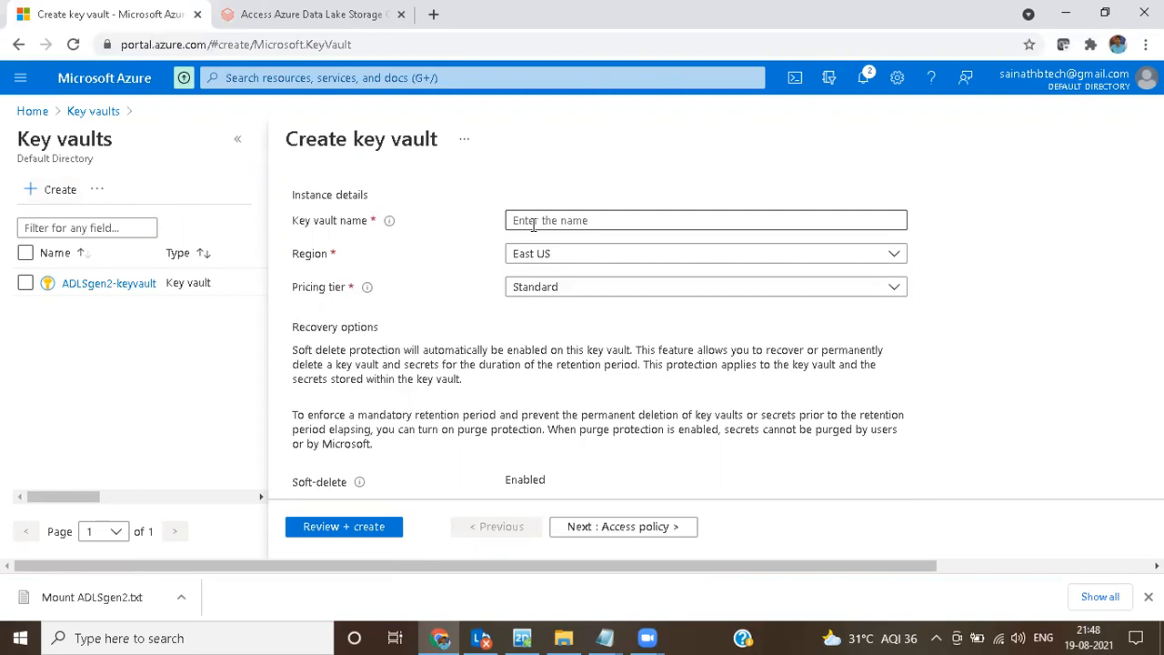
pyautogui.click(533, 225)
pyautogui.write('spe')
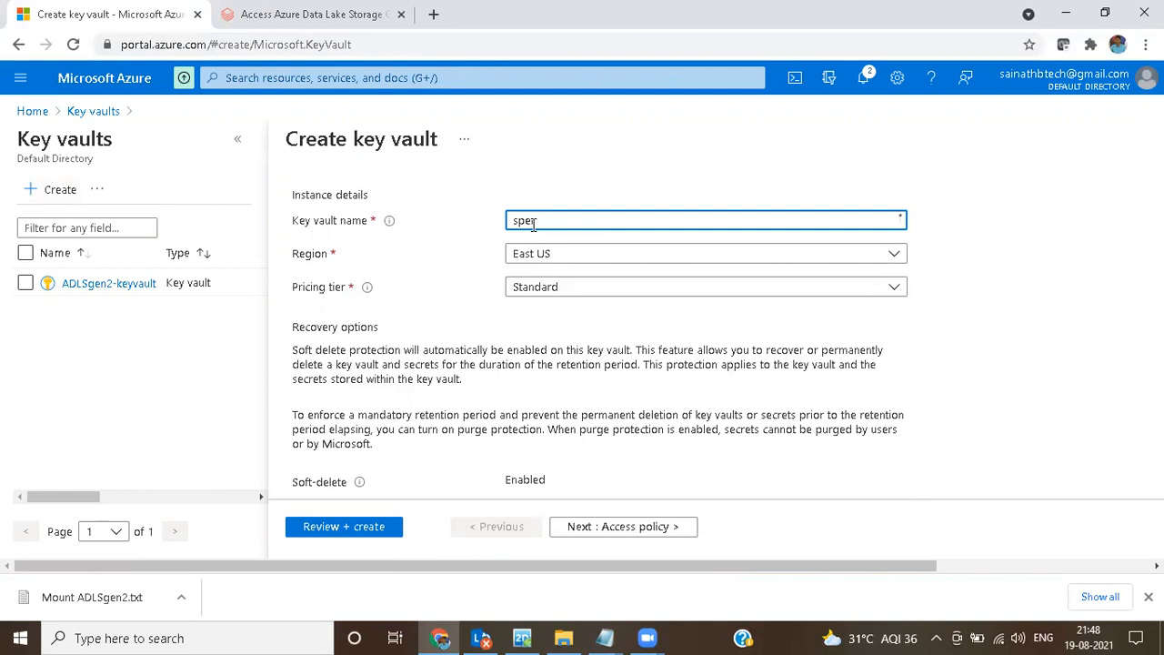
pyautogui.press('BackSpace')
pyautogui.write('pearekeyvalut')
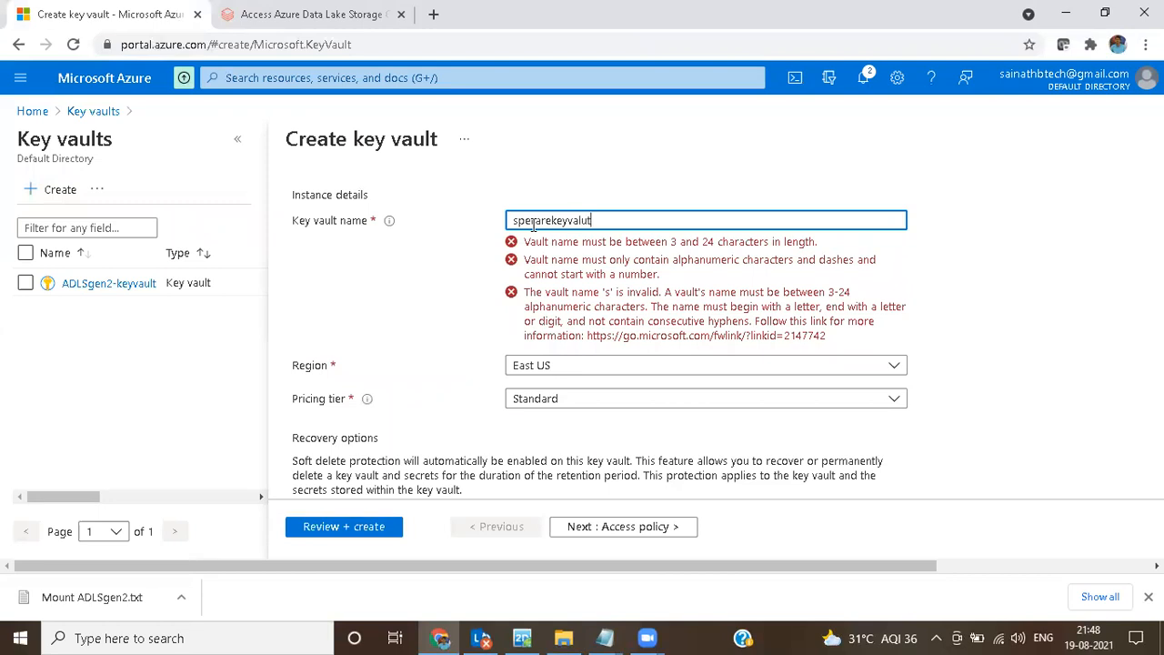
# Step: Copy the key vault name and record it in the untitled Notepad notes as "keyvalutname - sperarekeyvalut", separated by a blank line below the secret
pyautogui.moveTo(598, 221); pyautogui.dragTo(458, 230)
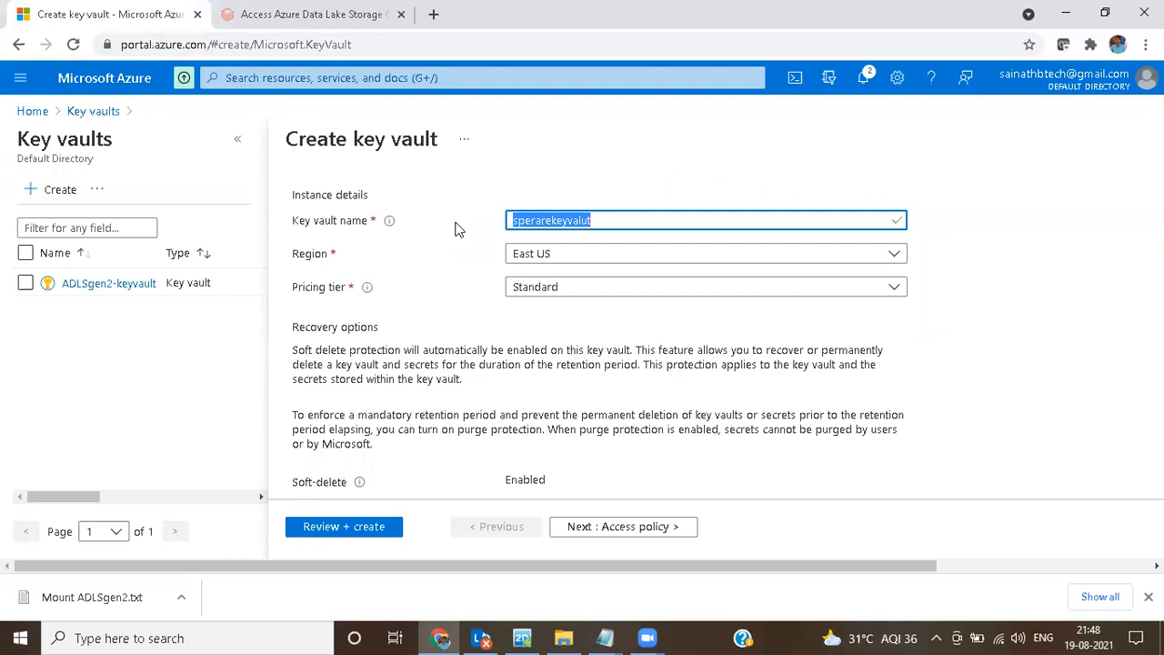
pyautogui.click(605, 638)
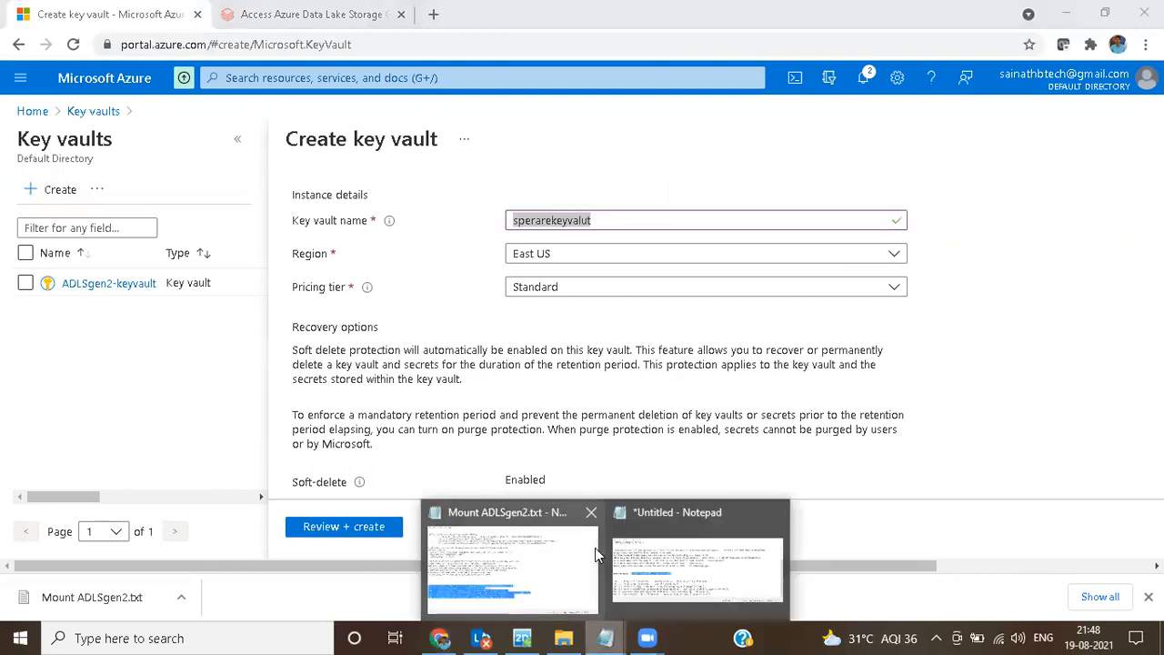
pyautogui.click(682, 574)
pyautogui.click(497, 342)
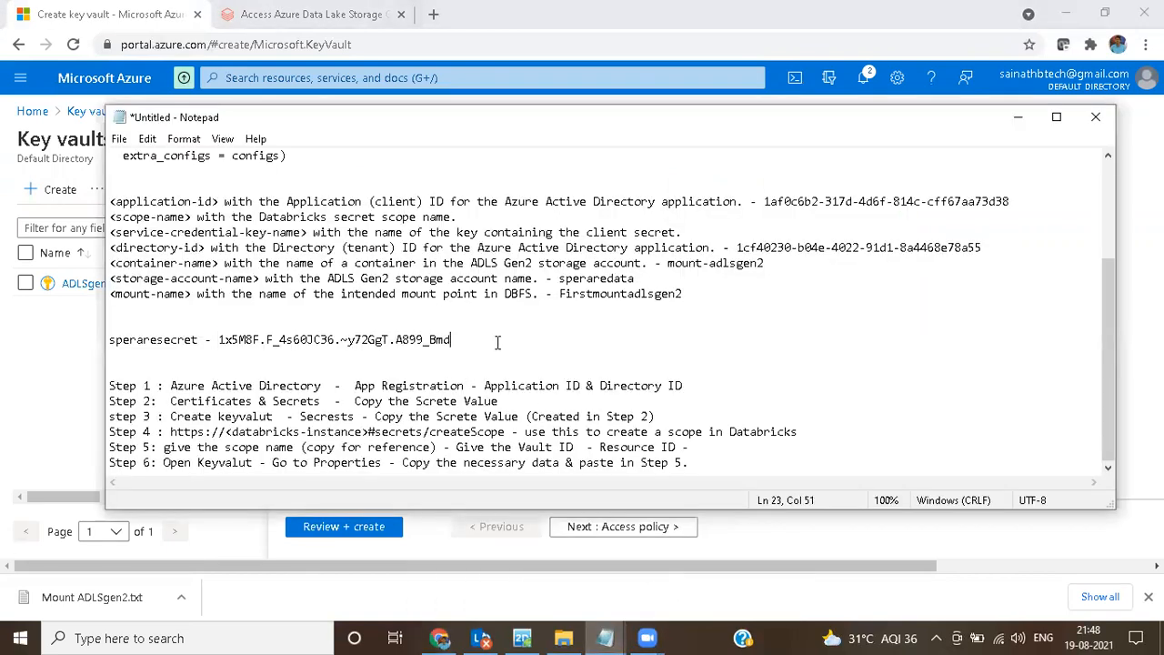
pyautogui.press('Return')
pyautogui.press('Return')
pyautogui.write('keyvalutname -')
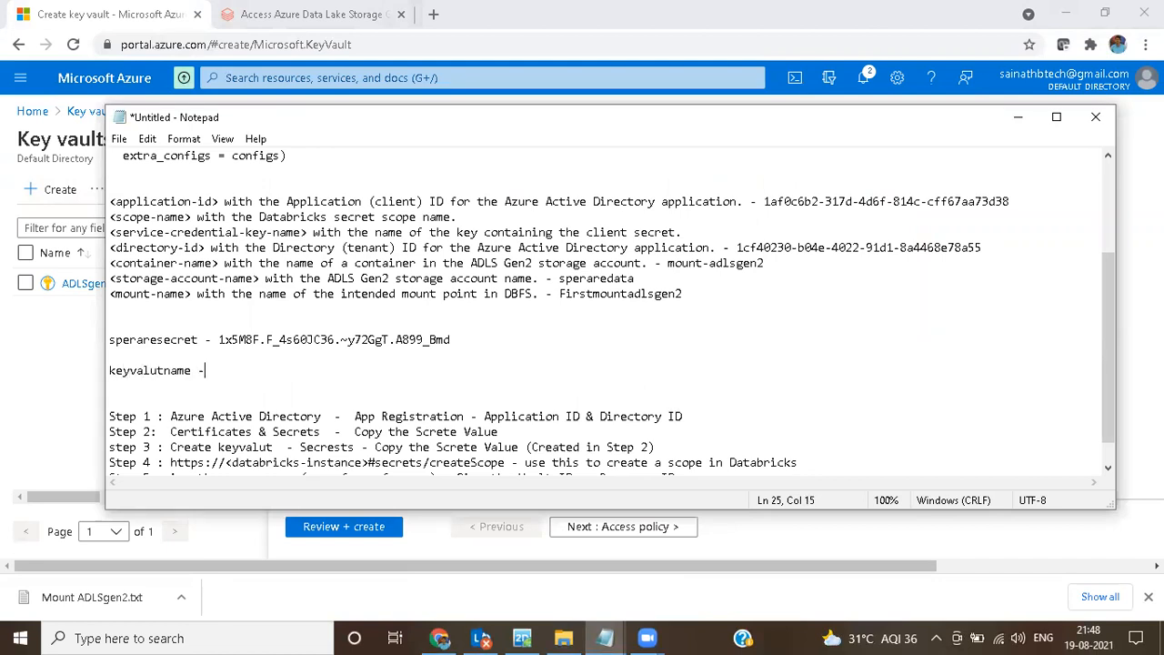
pyautogui.write(' sperarekeyvalut')
# Step: Return to the Azure portal, validate the key vault settings with their defaults, and create the vault
pyautogui.hotkey('alt', 'Tab')
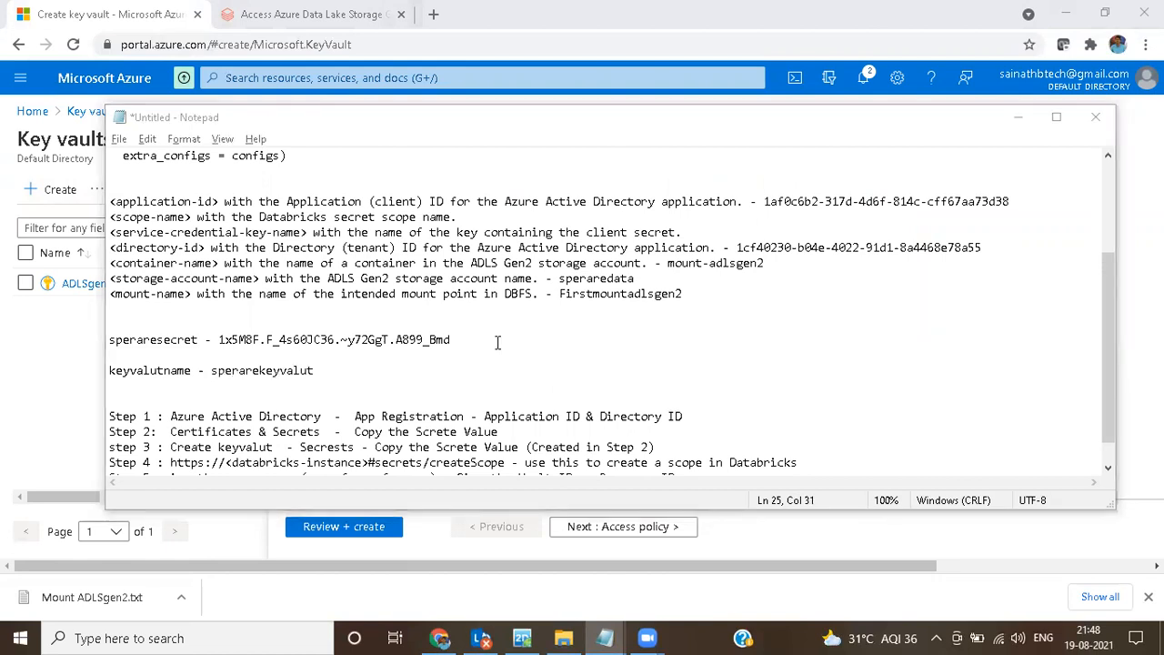
pyautogui.scroll(-2, 573, 287)
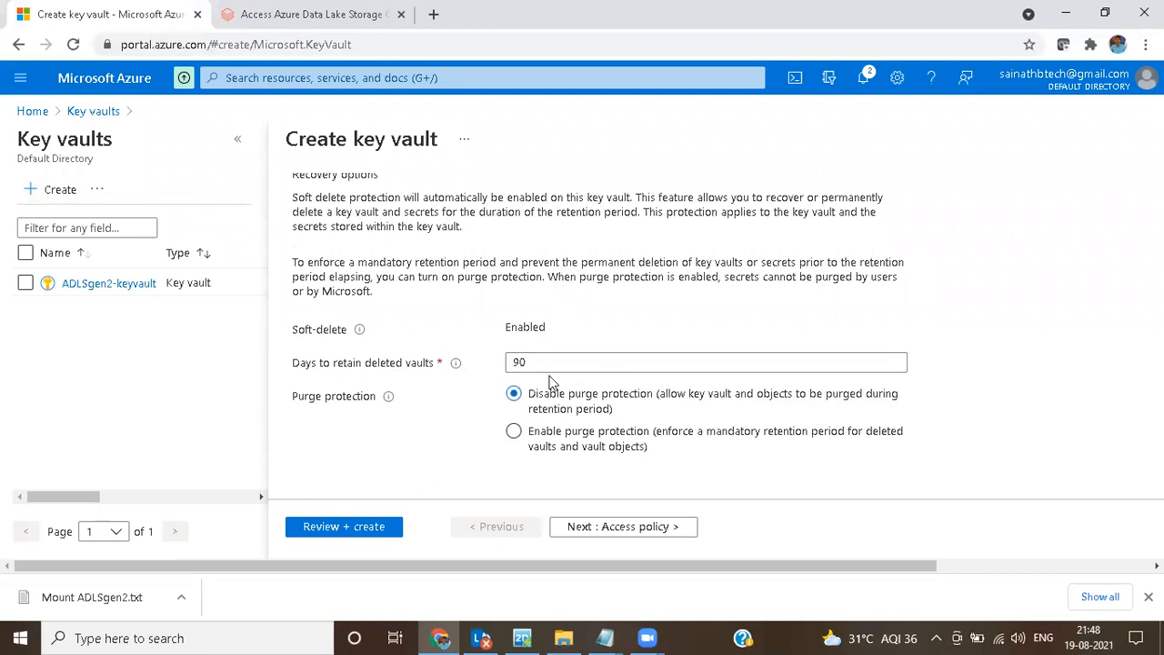
pyautogui.click(375, 532)
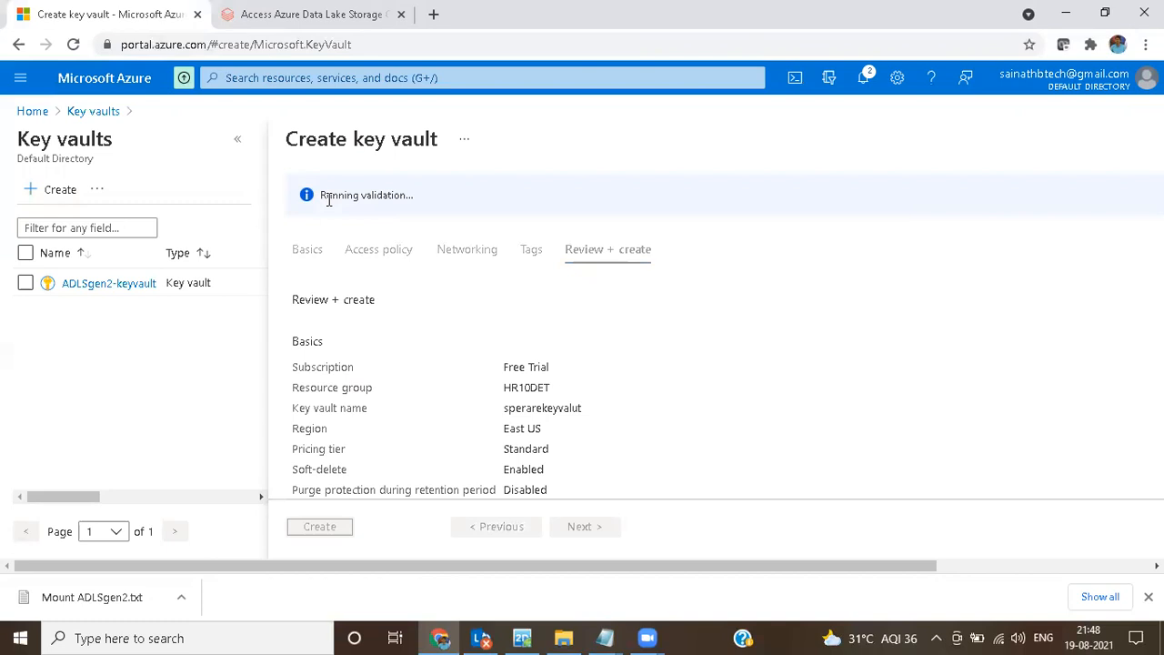
pyautogui.click(326, 527)
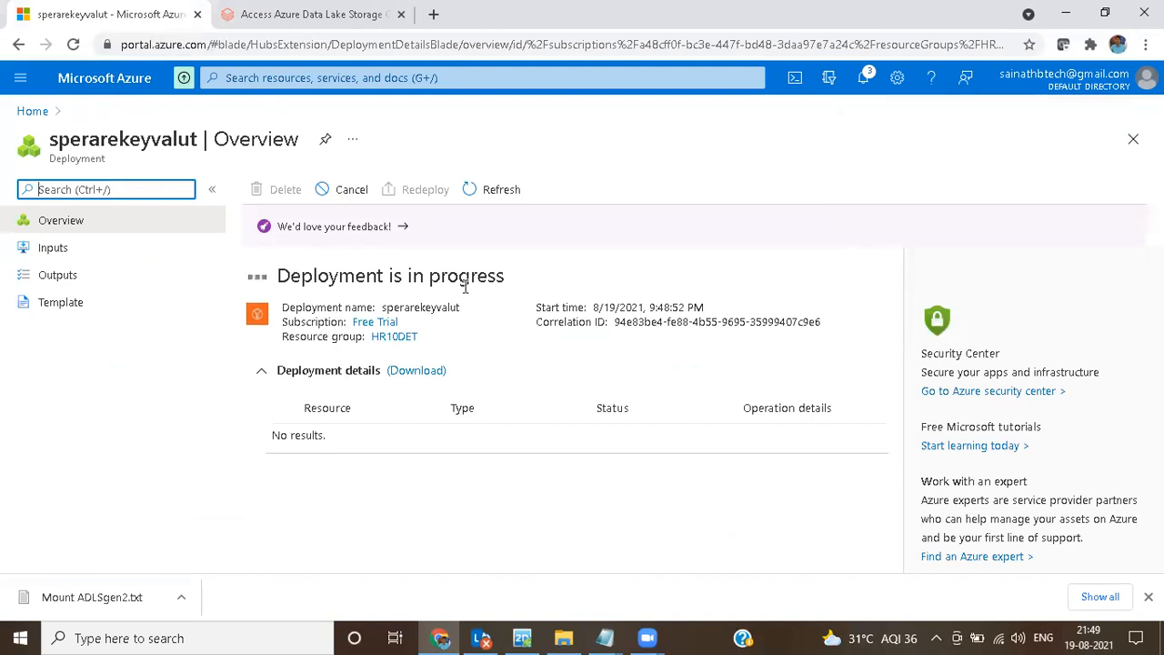
# Step: Review step 3 of the untitled Notepad notes and the stored client secret line while the key vault deploys
pyautogui.moveTo(605, 637)
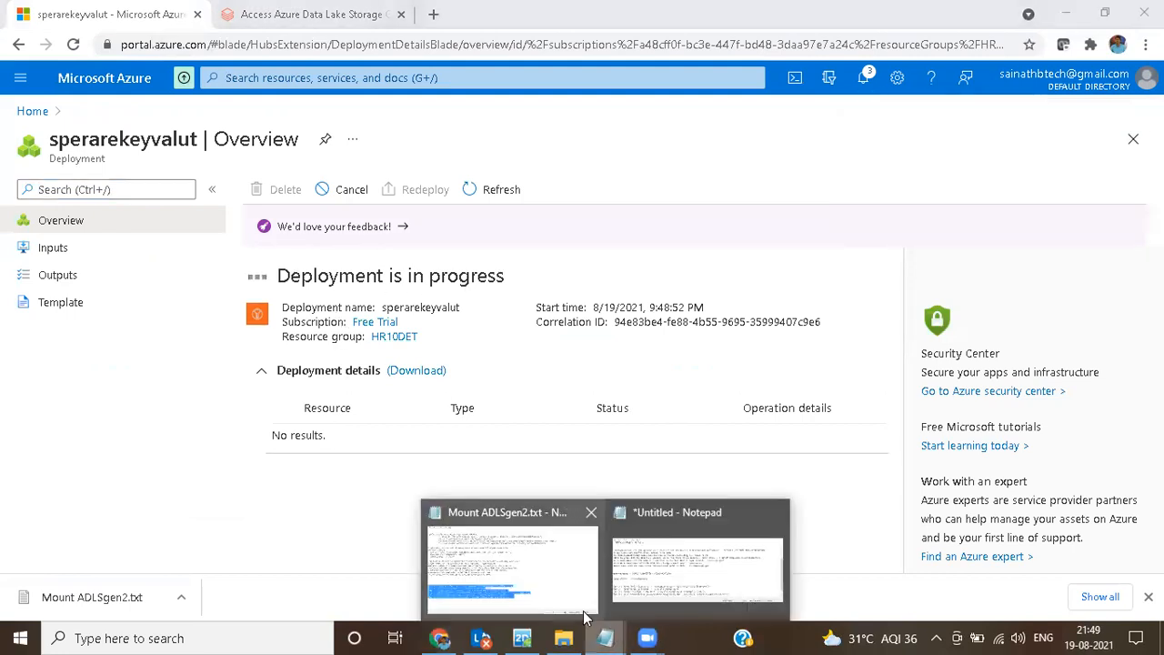
pyautogui.click(701, 584)
pyautogui.scroll(-1, 334, 428)
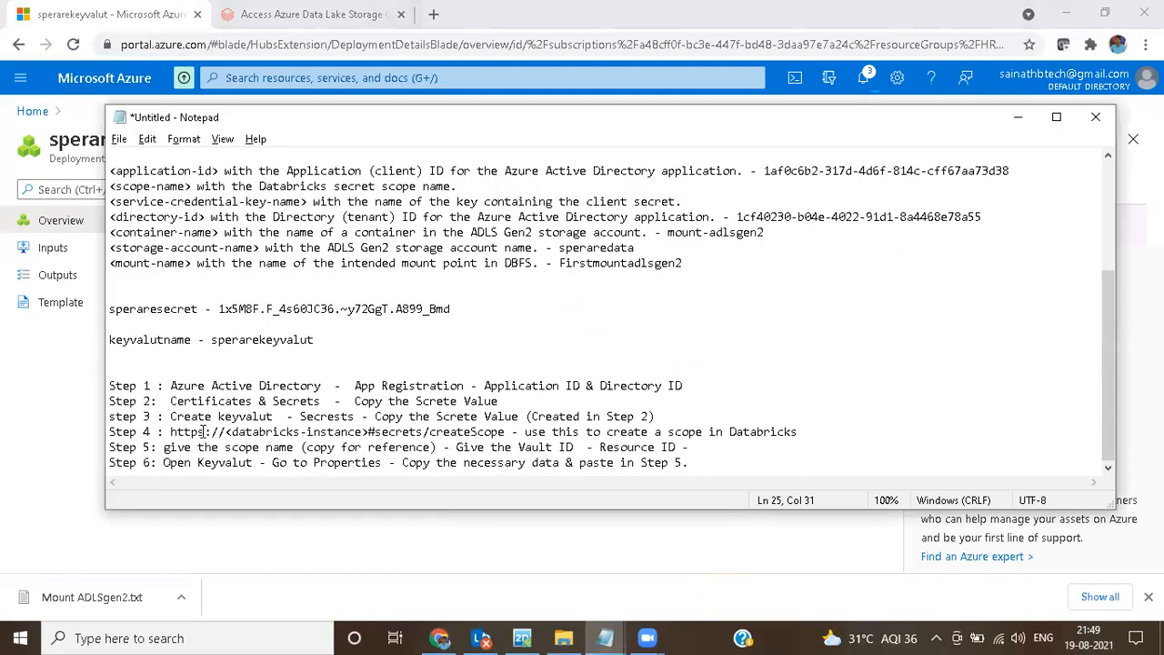
pyautogui.moveTo(173, 415); pyautogui.dragTo(358, 418)
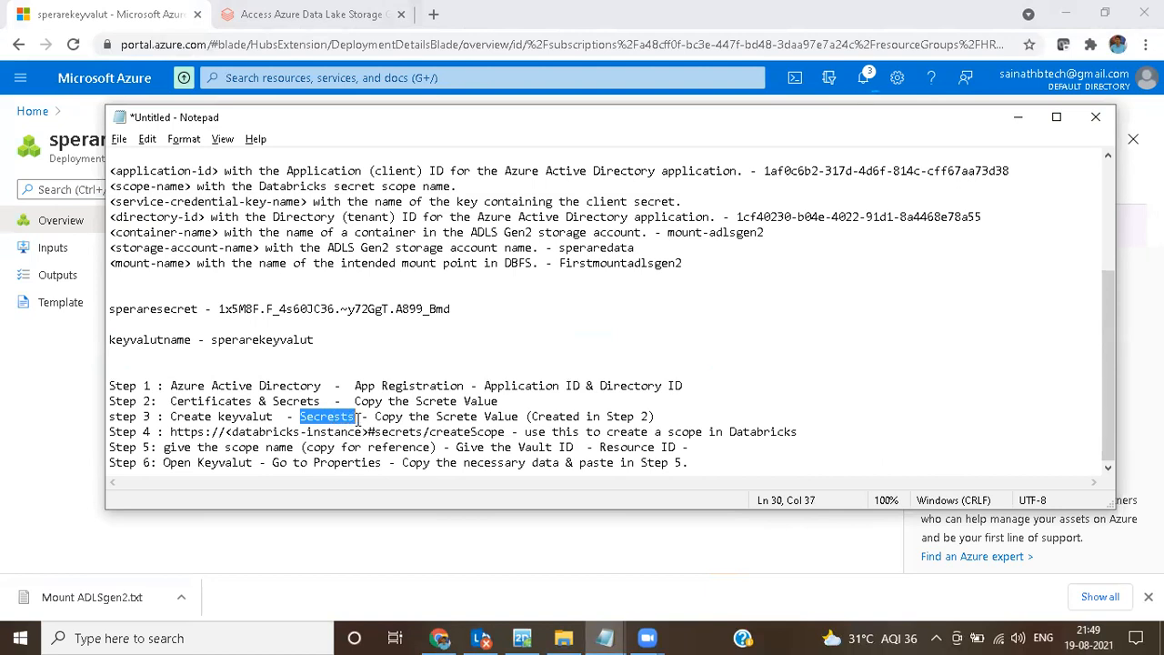
pyautogui.moveTo(357, 418); pyautogui.dragTo(546, 417)
pyautogui.moveTo(452, 309); pyautogui.dragTo(220, 308)
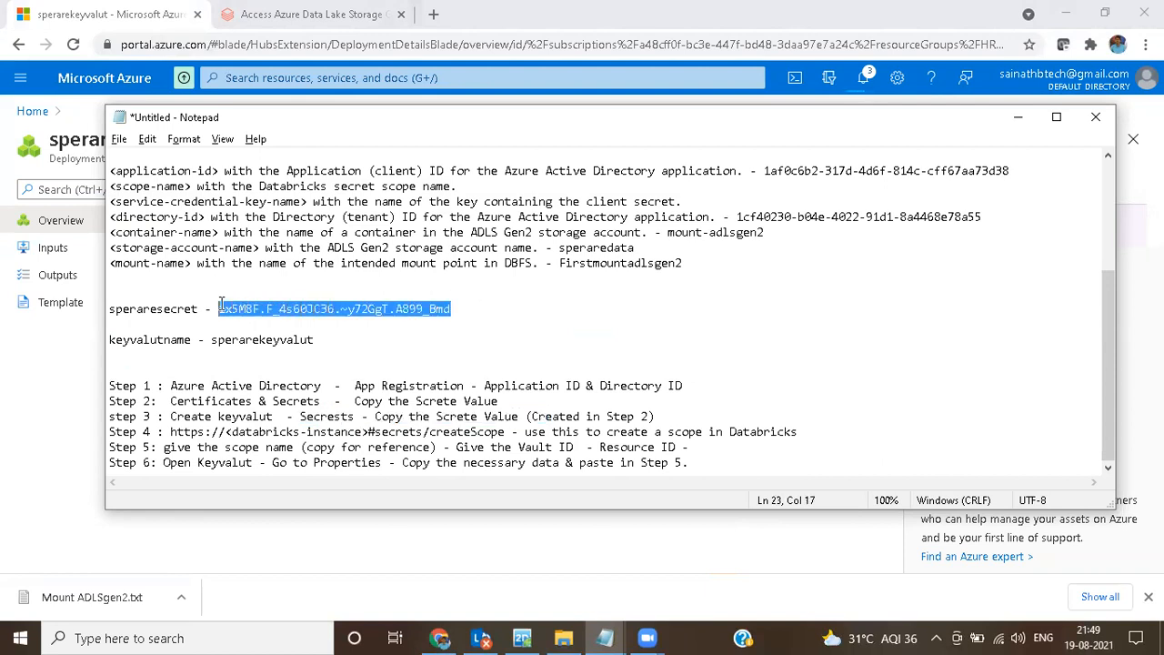
pyautogui.click(491, 548)
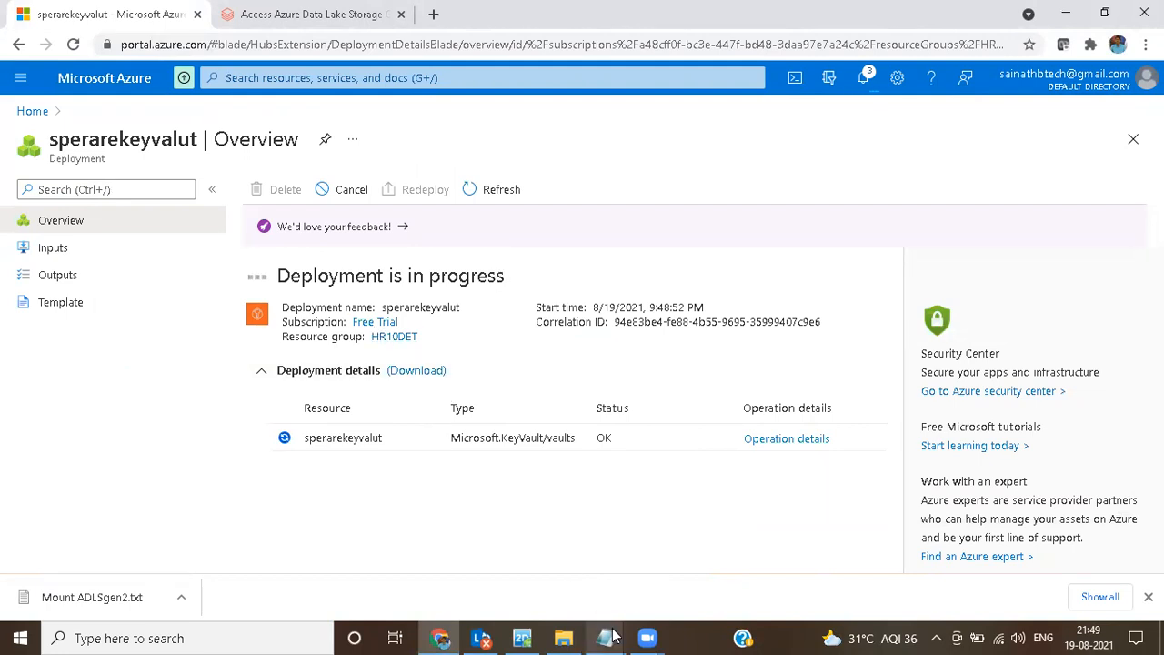
pyautogui.moveTo(605, 638)
pyautogui.click(681, 560)
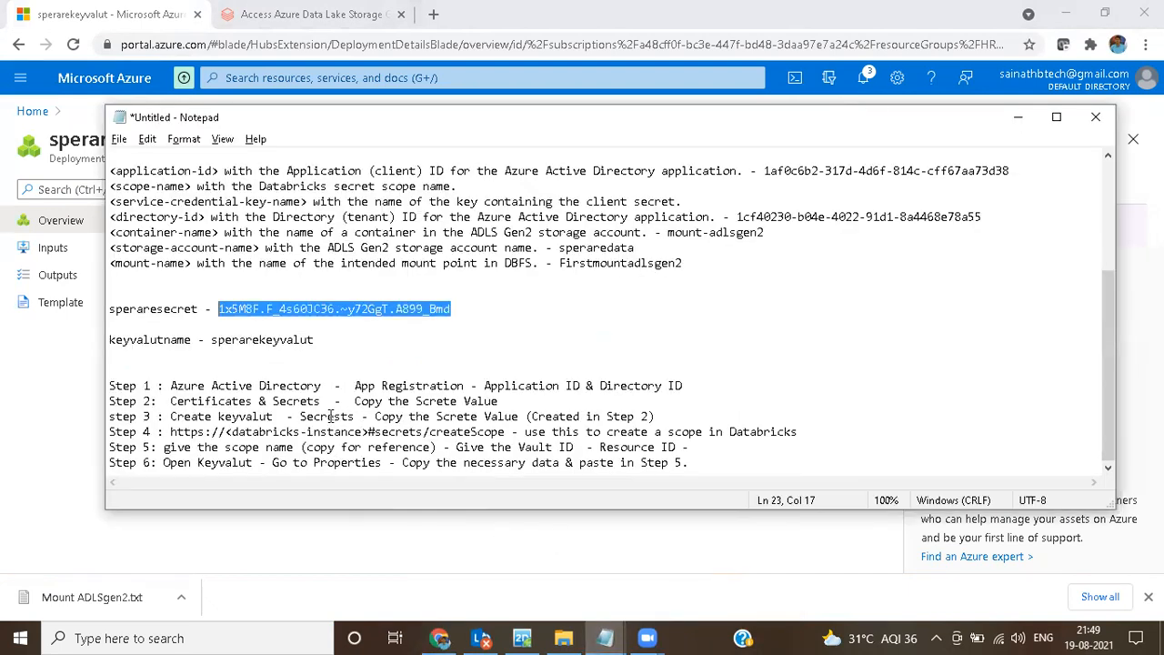
pyautogui.moveTo(300, 416); pyautogui.dragTo(354, 418)
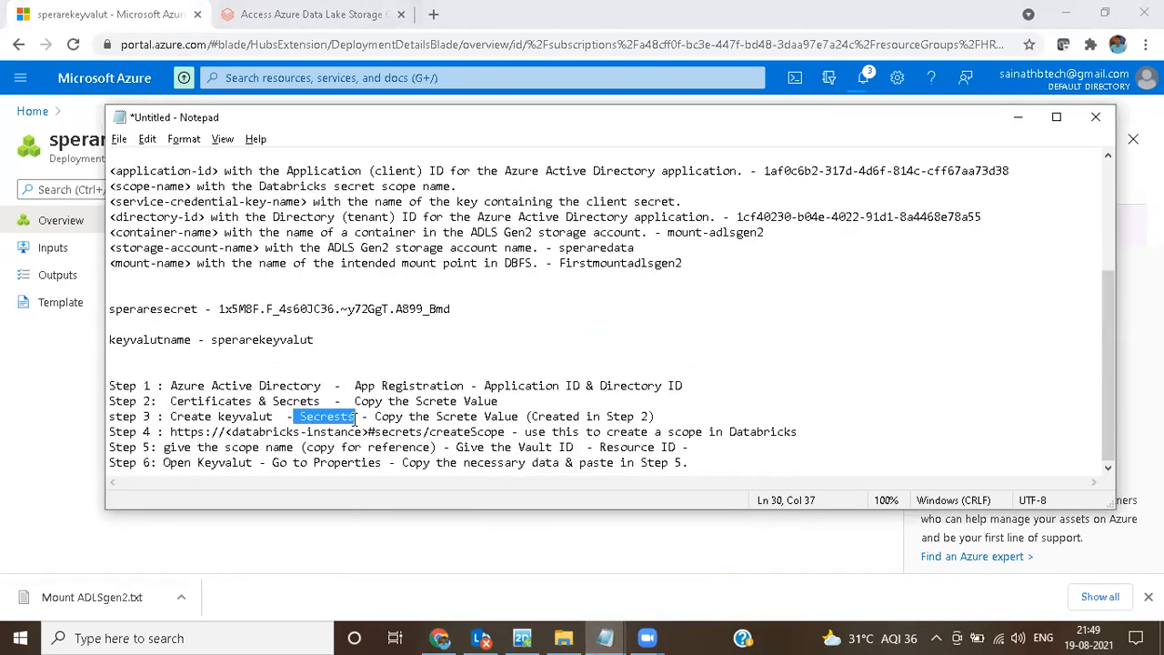
pyautogui.click(509, 549)
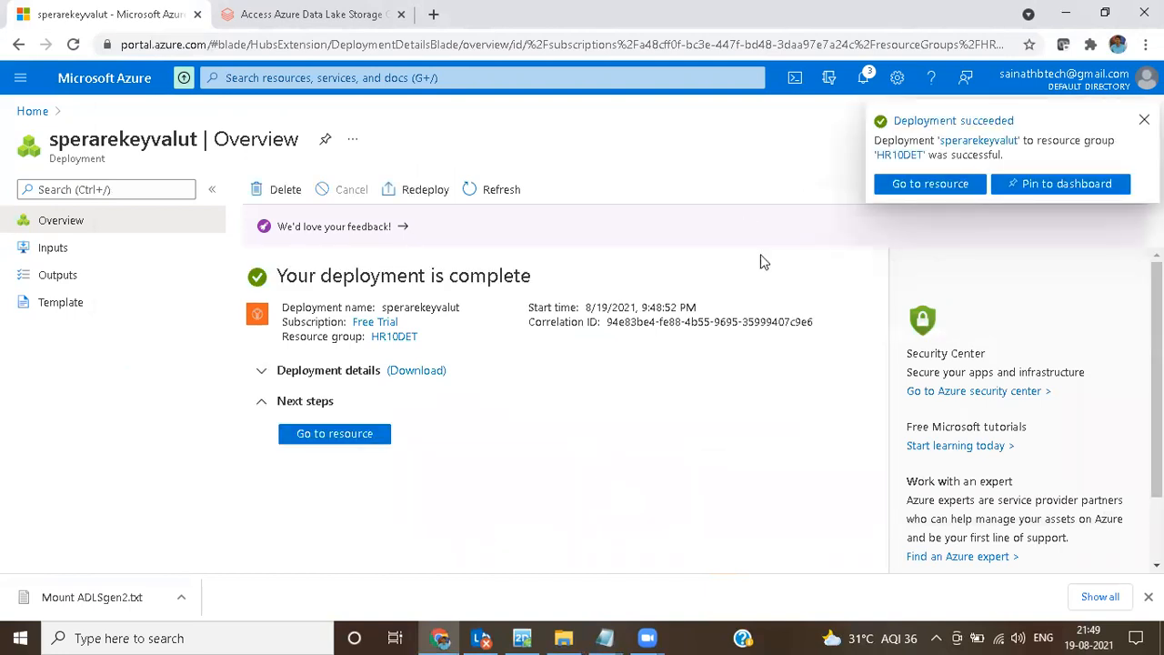
# Step: Open the deployed key vault's secrets and start creating a secret with the Manual upload option
pyautogui.click(369, 438)
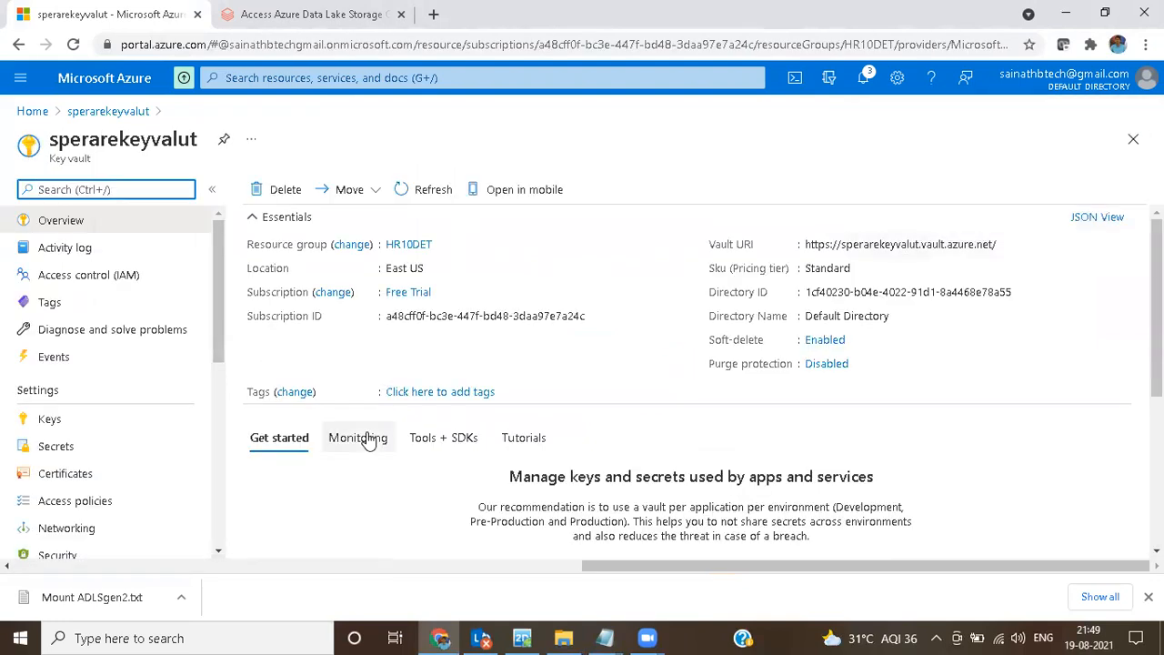
pyautogui.click(57, 446)
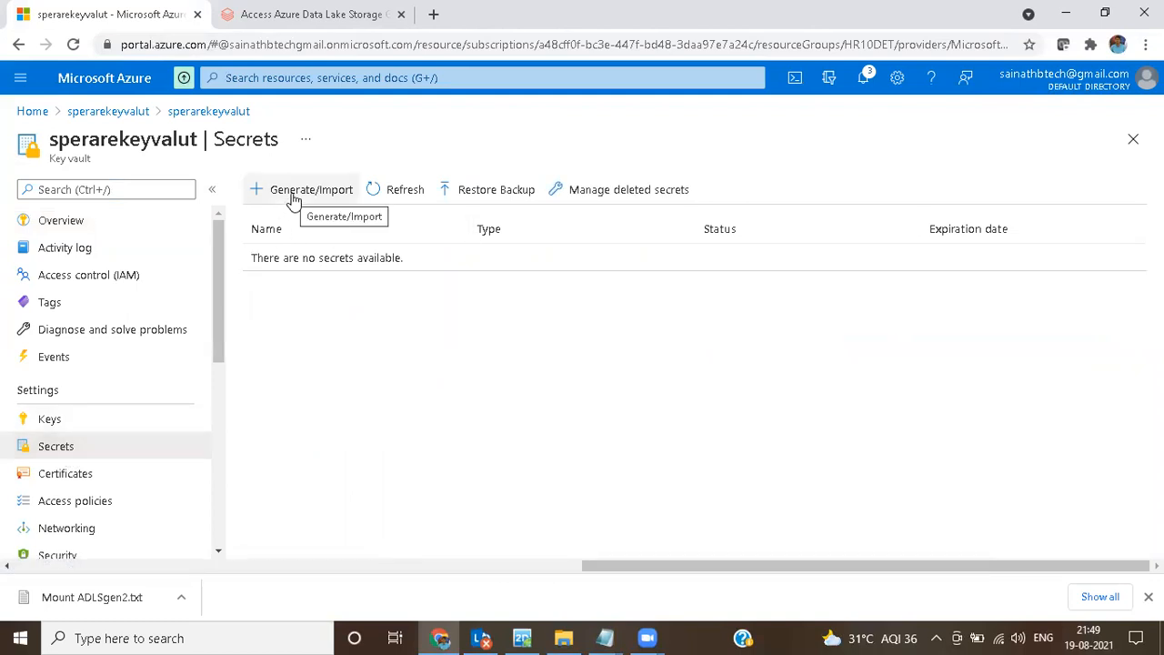
pyautogui.click(293, 195)
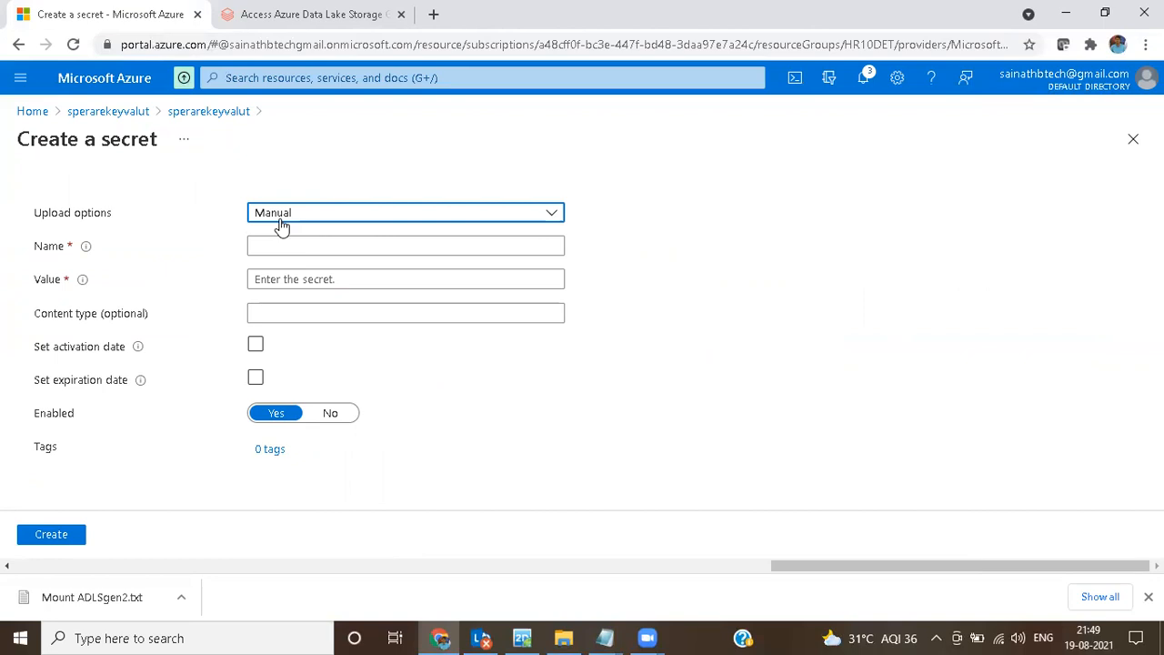
pyautogui.click(282, 218)
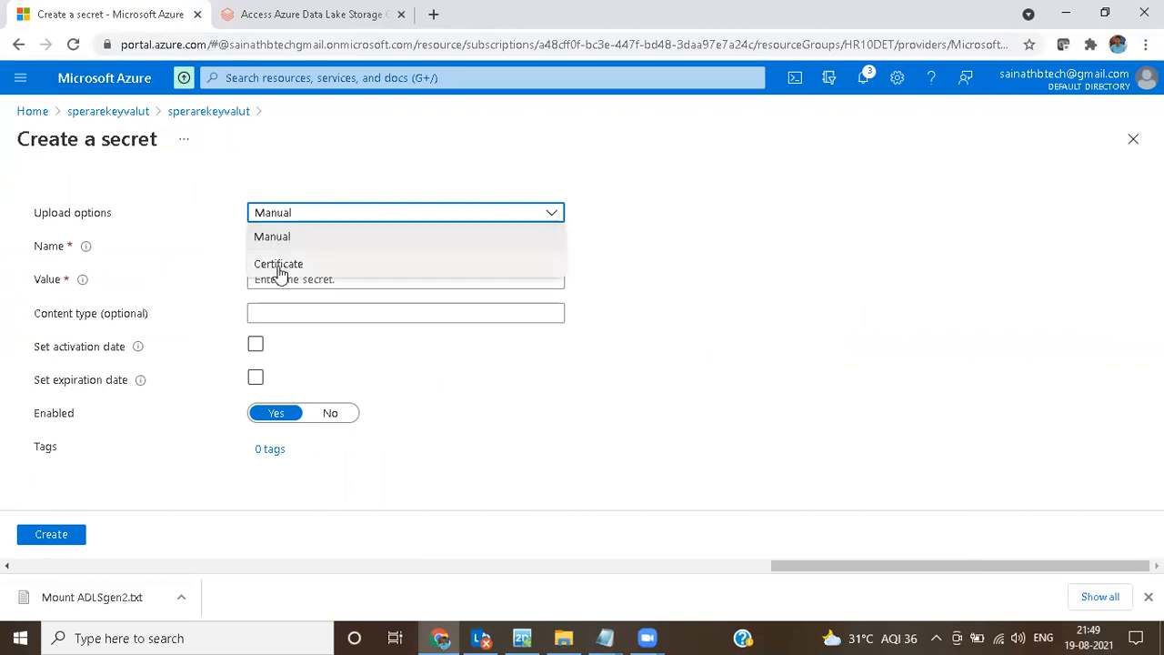
pyautogui.click(283, 238)
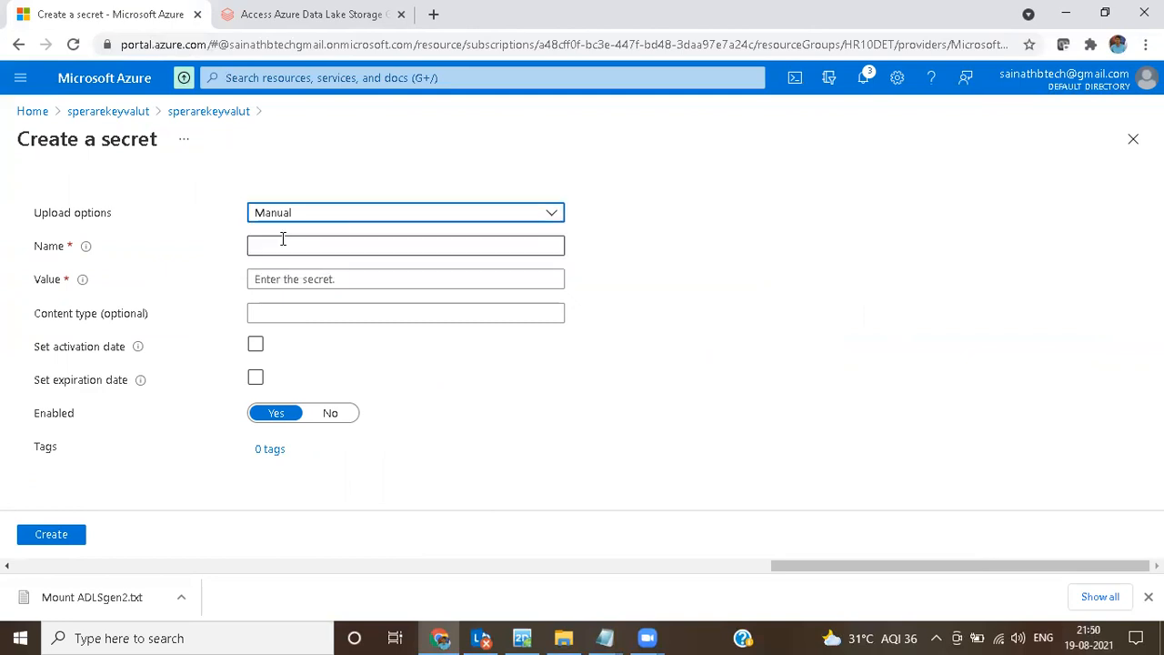
# Step: Name the new key vault secret speraresecret
pyautogui.click(283, 247)
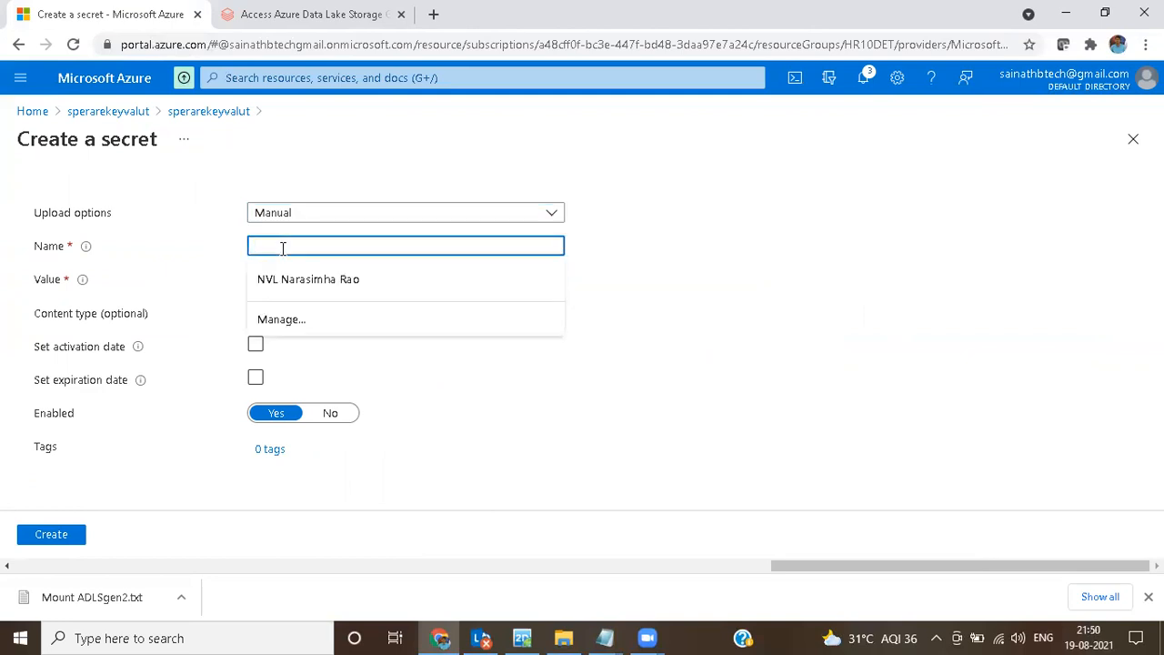
pyautogui.click(896, 344)
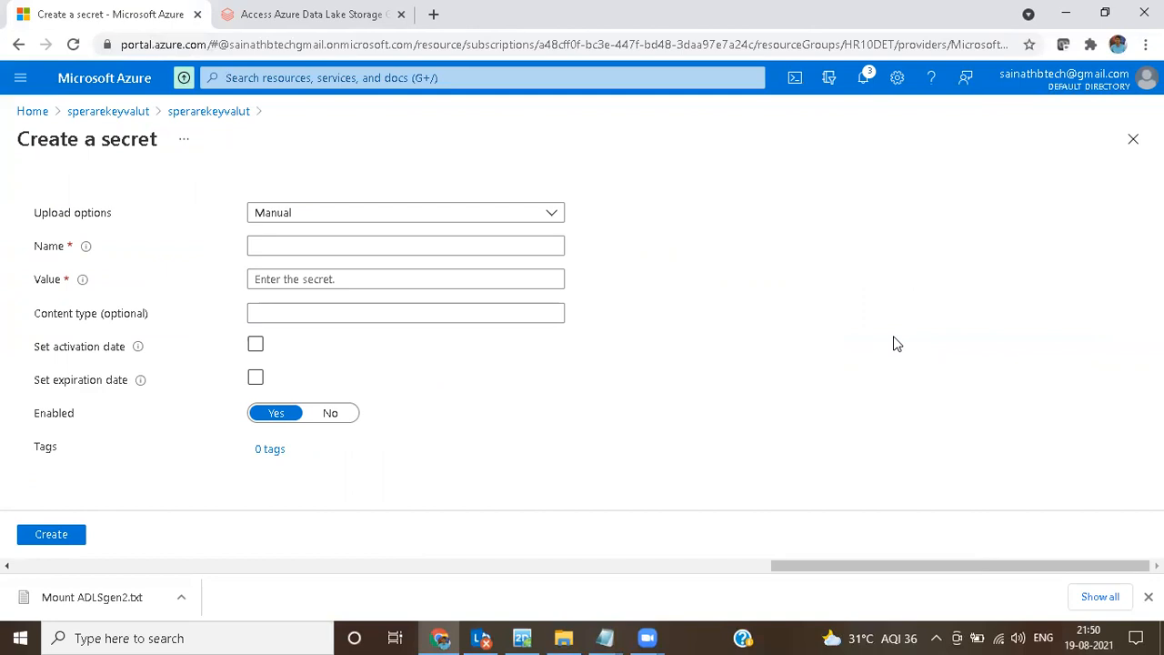
pyautogui.click(291, 244)
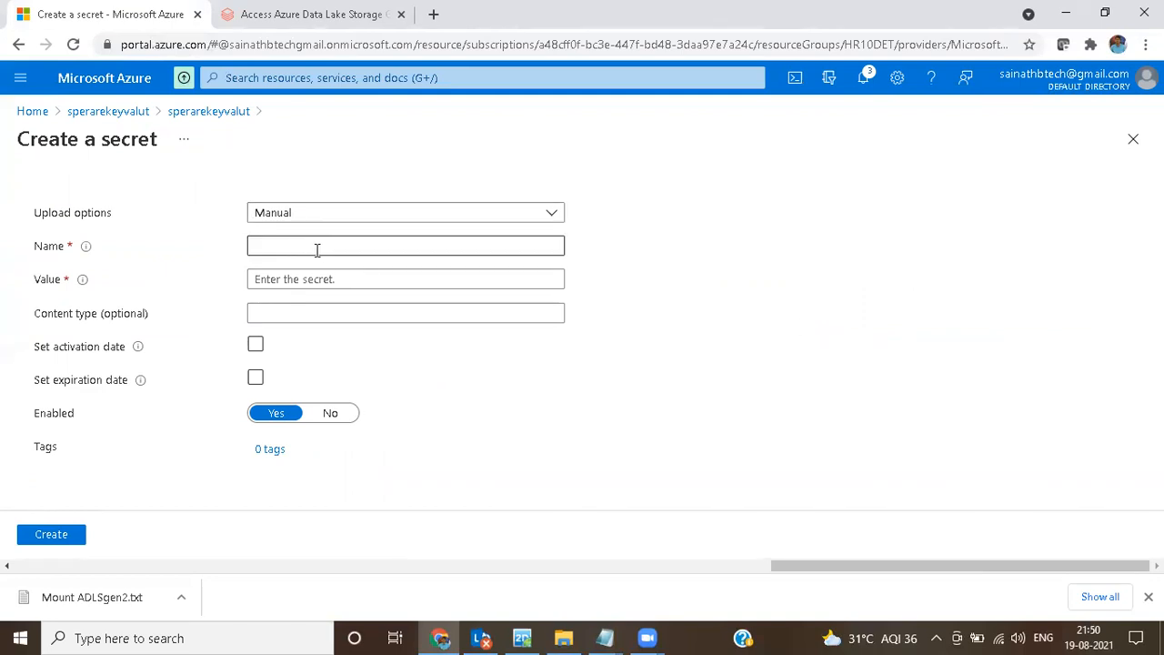
pyautogui.click(316, 250)
pyautogui.write('speraresecret')
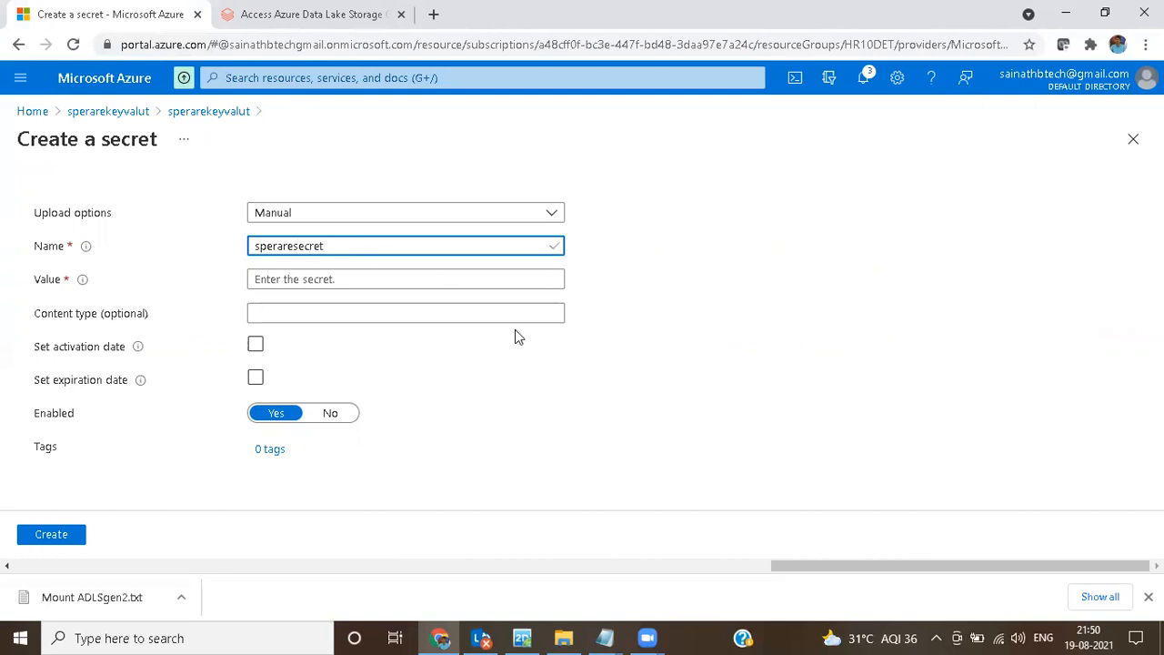
# Step: Copy the secret's name and record it in the untitled Notepad notes as "secret name - speraresecret" below the key vault name
pyautogui.moveTo(336, 248); pyautogui.dragTo(238, 251)
pyautogui.hotkey('ctrl', 'c')
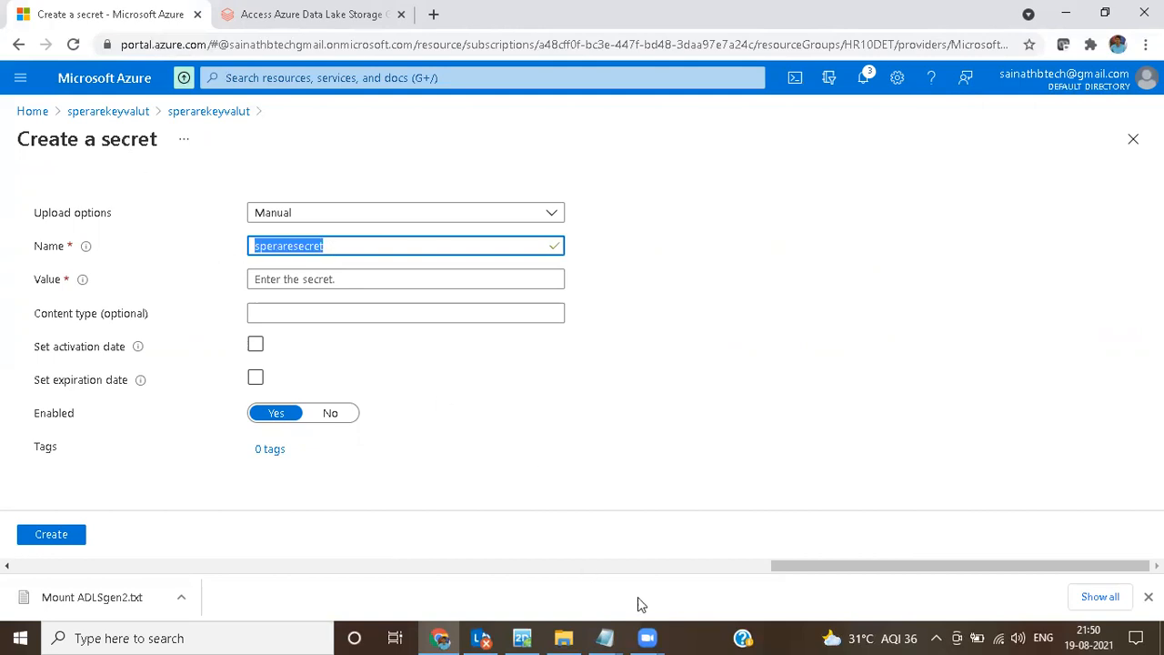
pyautogui.click(606, 636)
pyautogui.click(526, 568)
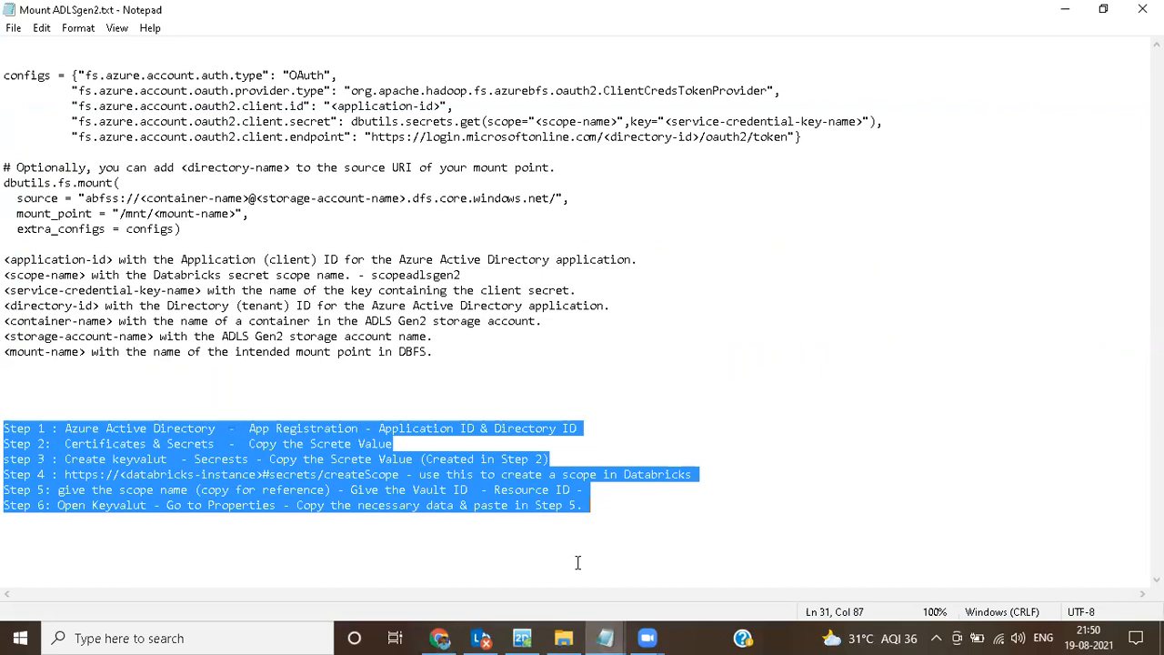
pyautogui.click(662, 584)
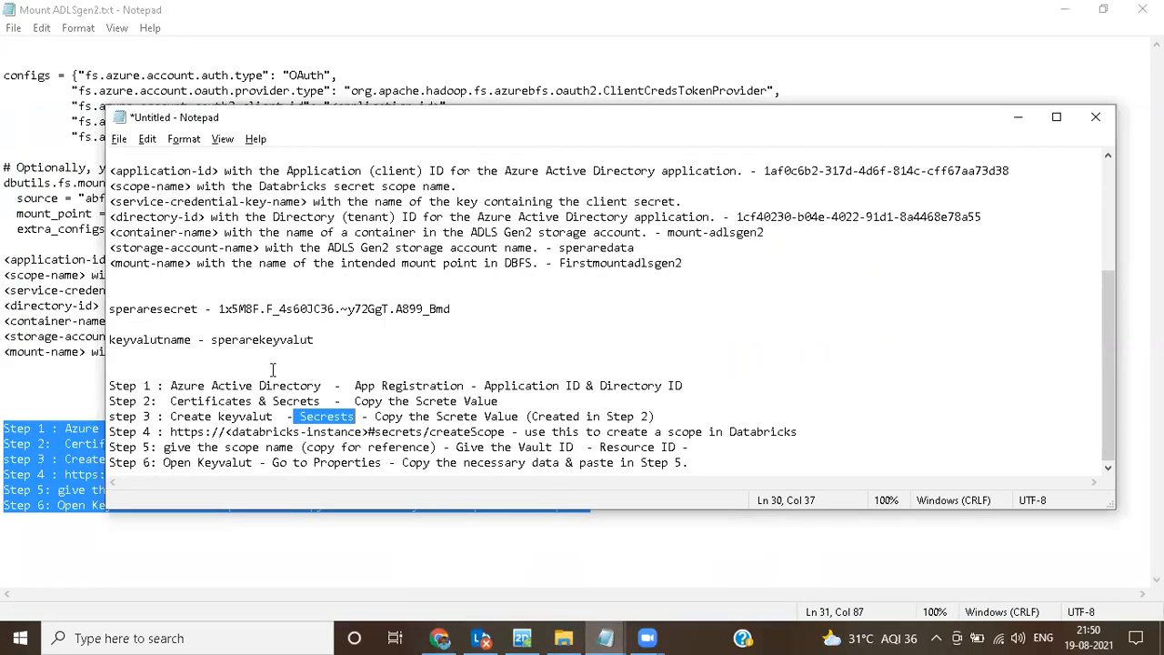
pyautogui.click(364, 340)
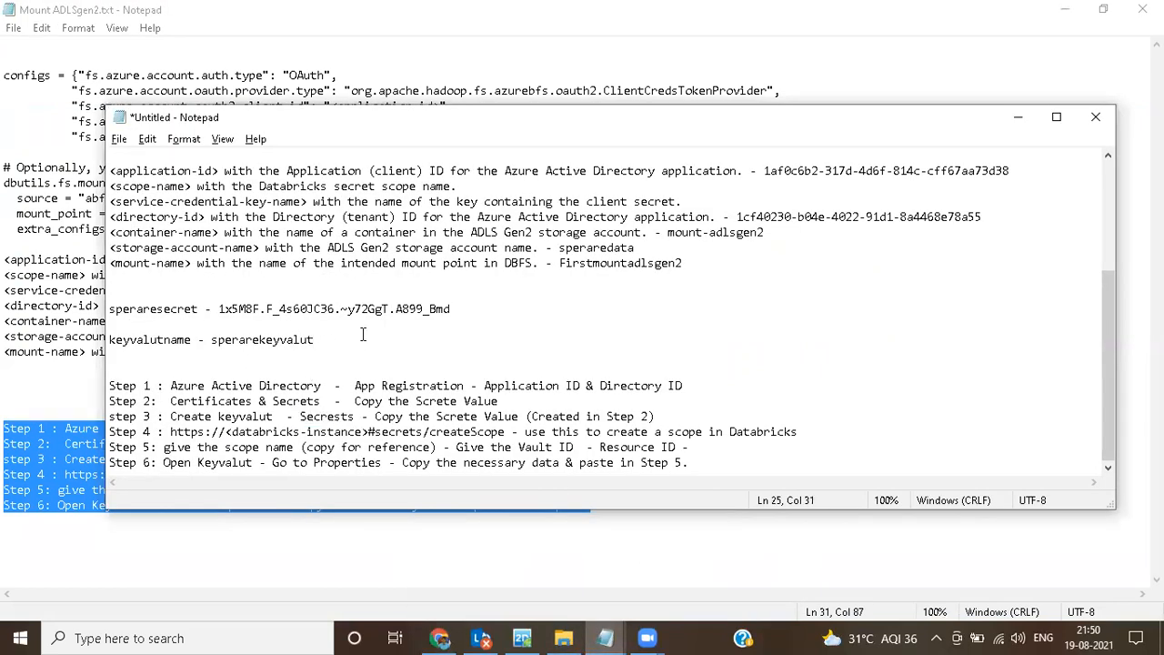
pyautogui.press('Return')
pyautogui.press('Return')
pyautogui.write('secret')
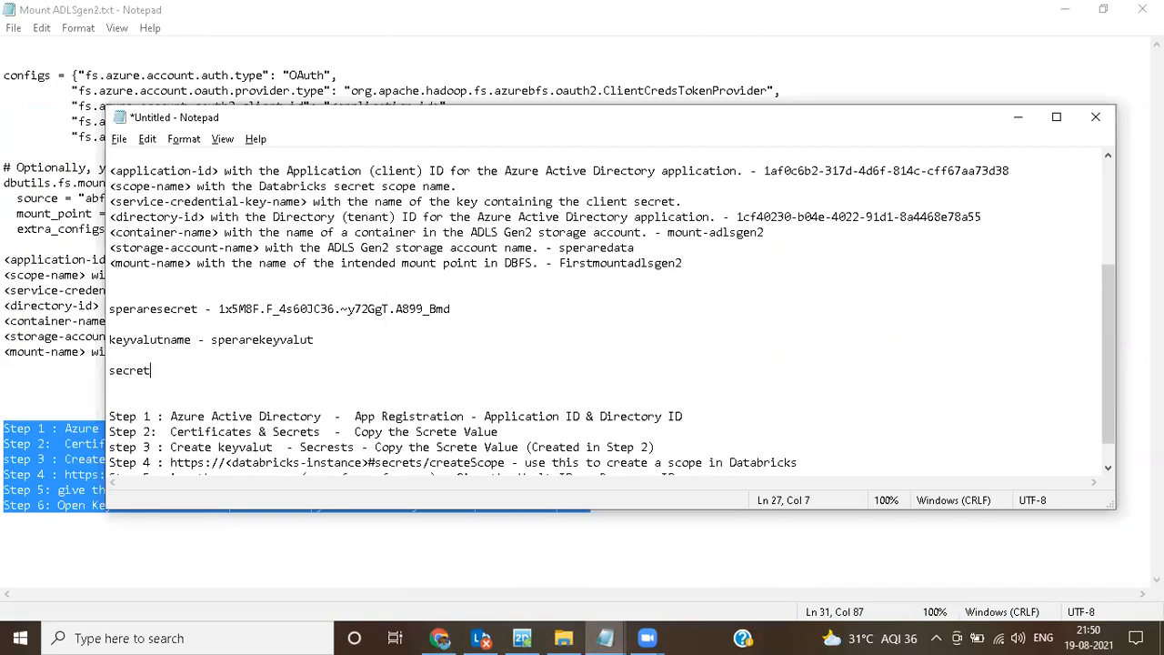
pyautogui.write(' name -')
pyautogui.hotkey('ctrl', 'v')
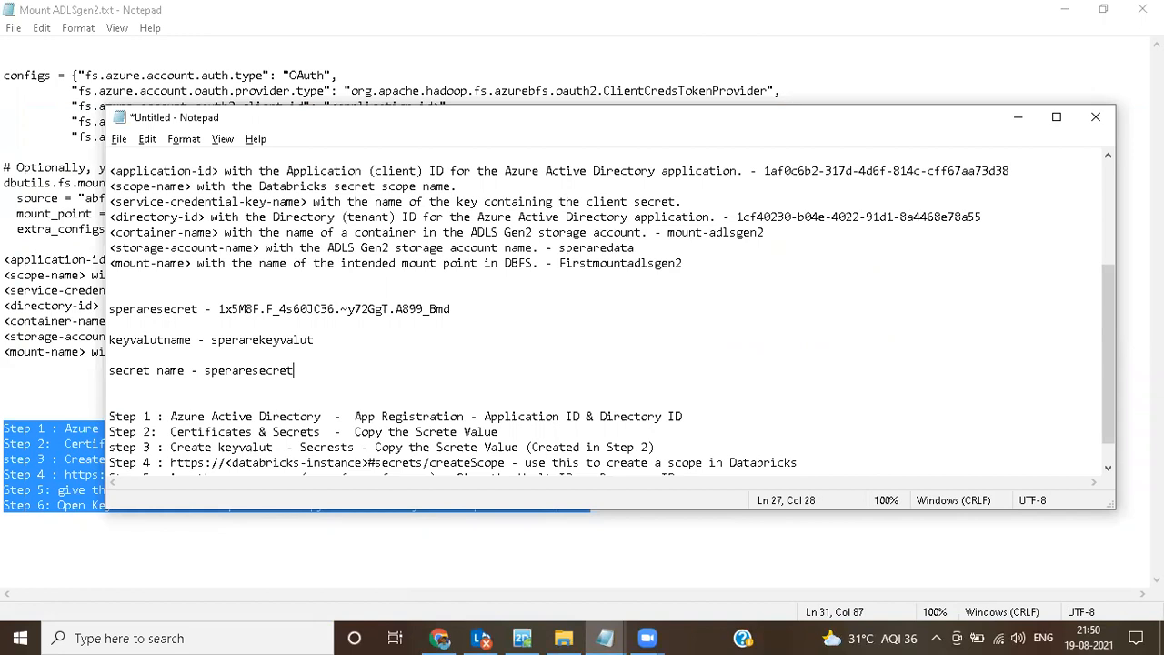
pyautogui.moveTo(440, 638)
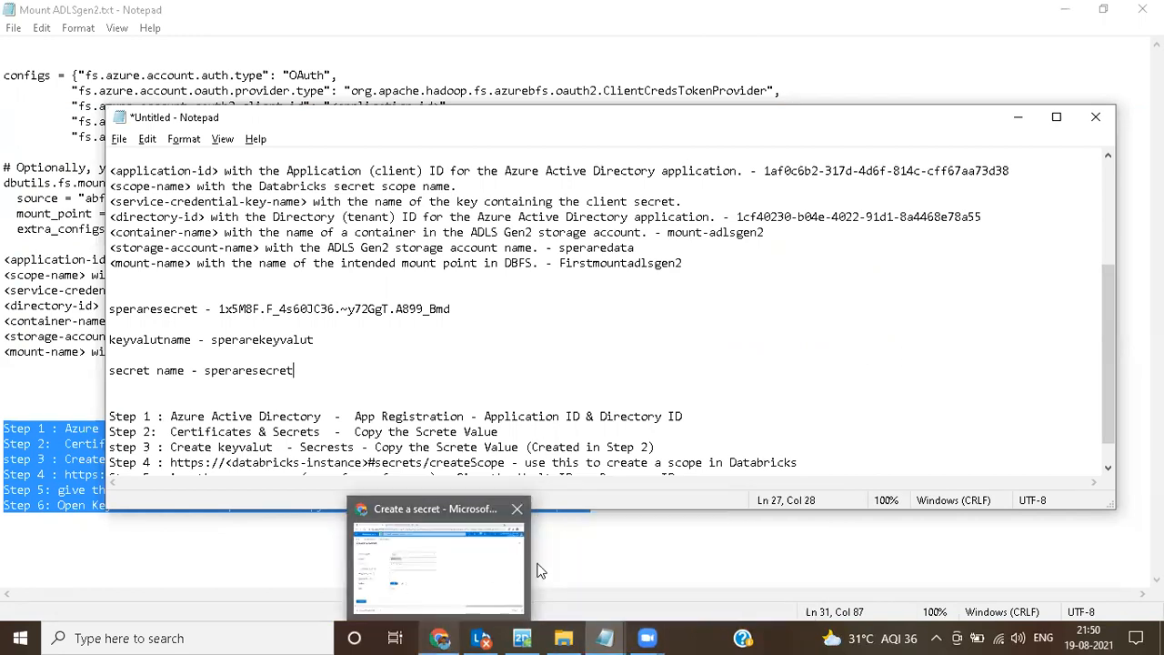
# Step: Copy the stored client secret from the untitled Notepad notes into the new secret's value and create the secret
pyautogui.click(439, 638)
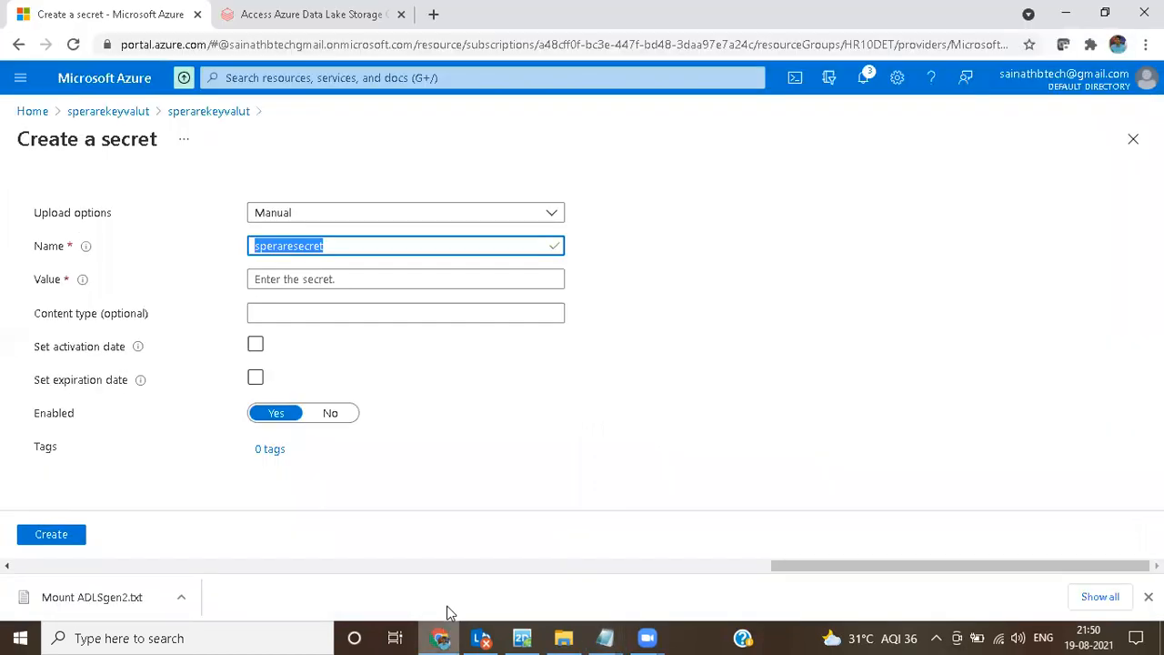
pyautogui.click(325, 280)
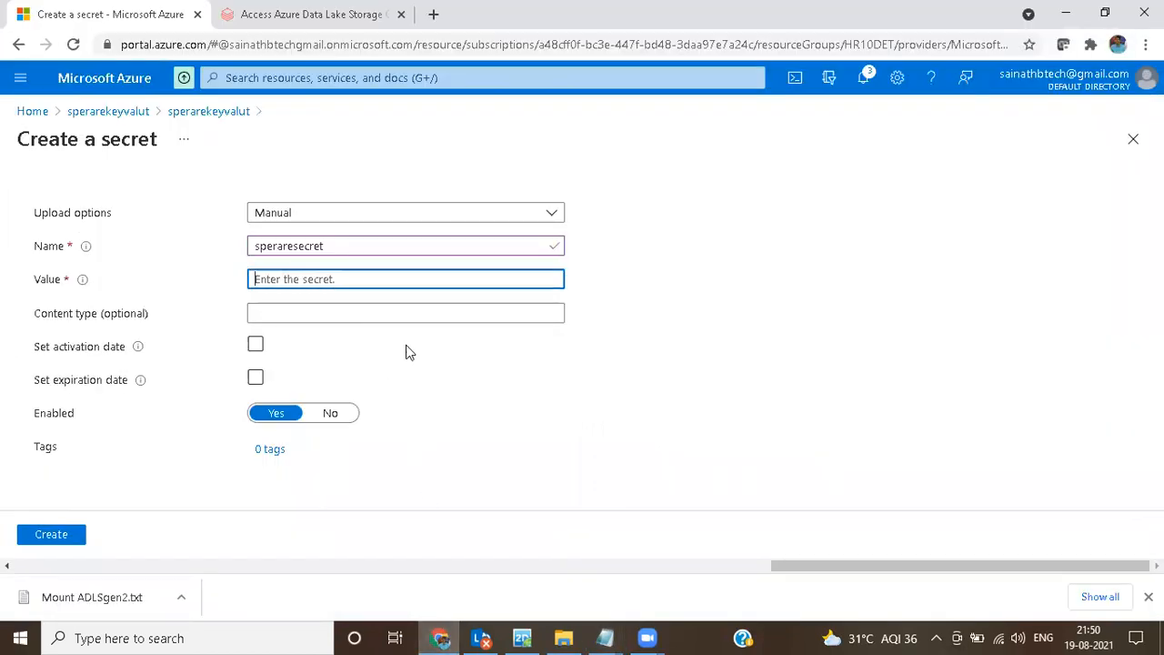
pyautogui.click(605, 638)
pyautogui.click(653, 576)
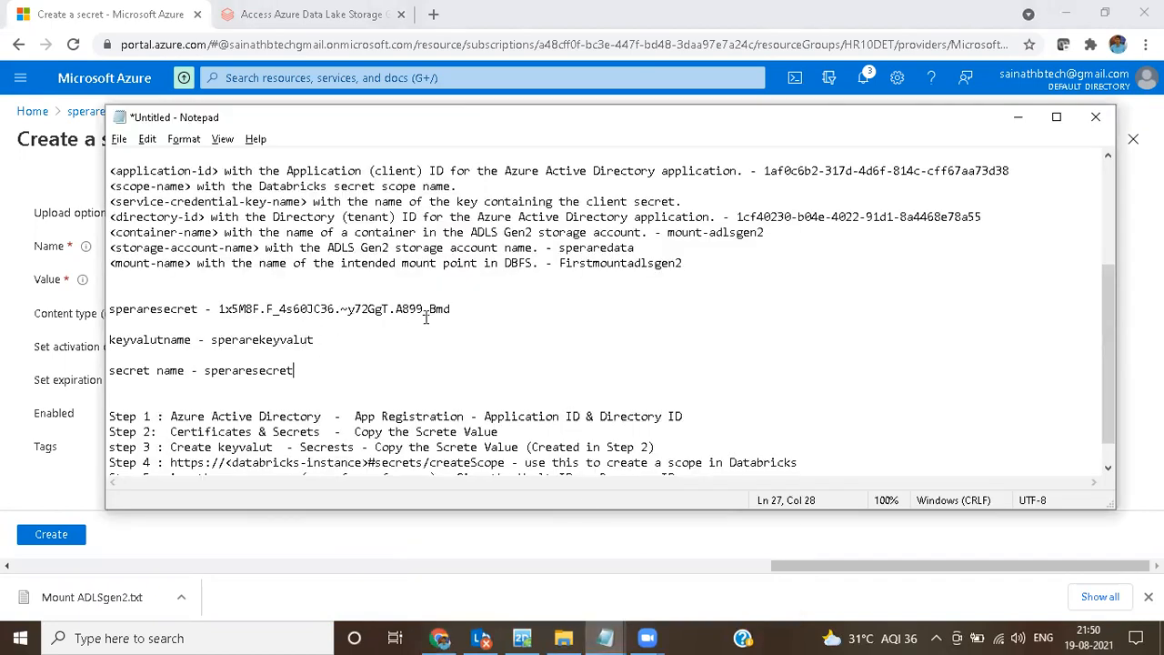
pyautogui.moveTo(459, 309); pyautogui.dragTo(219, 309)
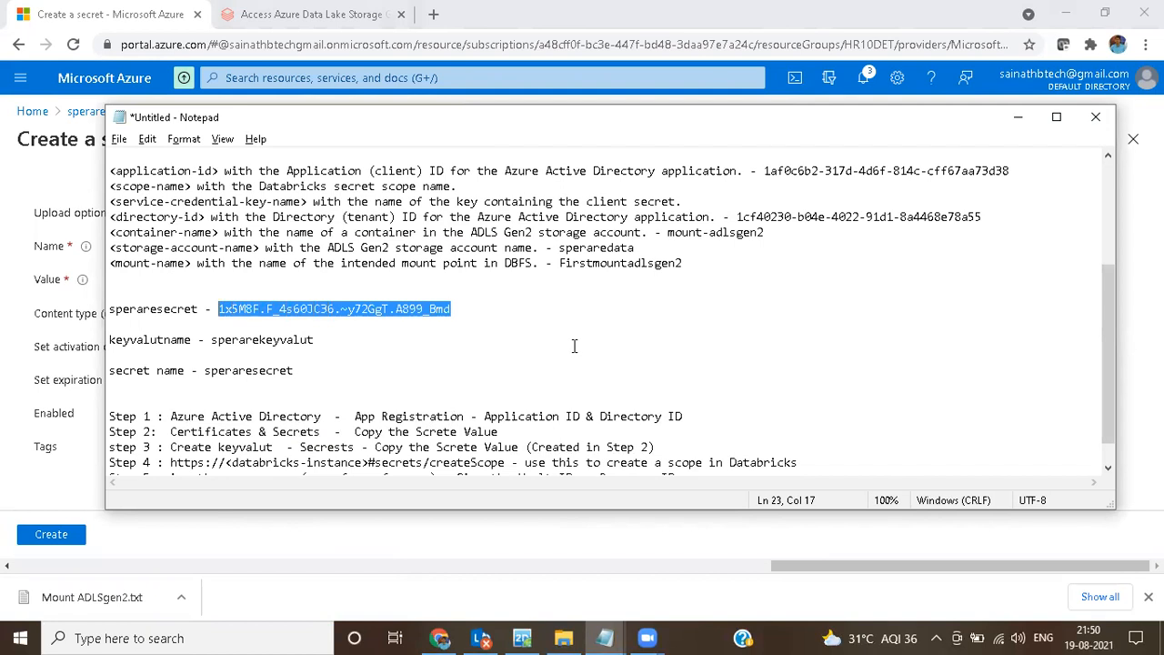
pyautogui.click(396, 522)
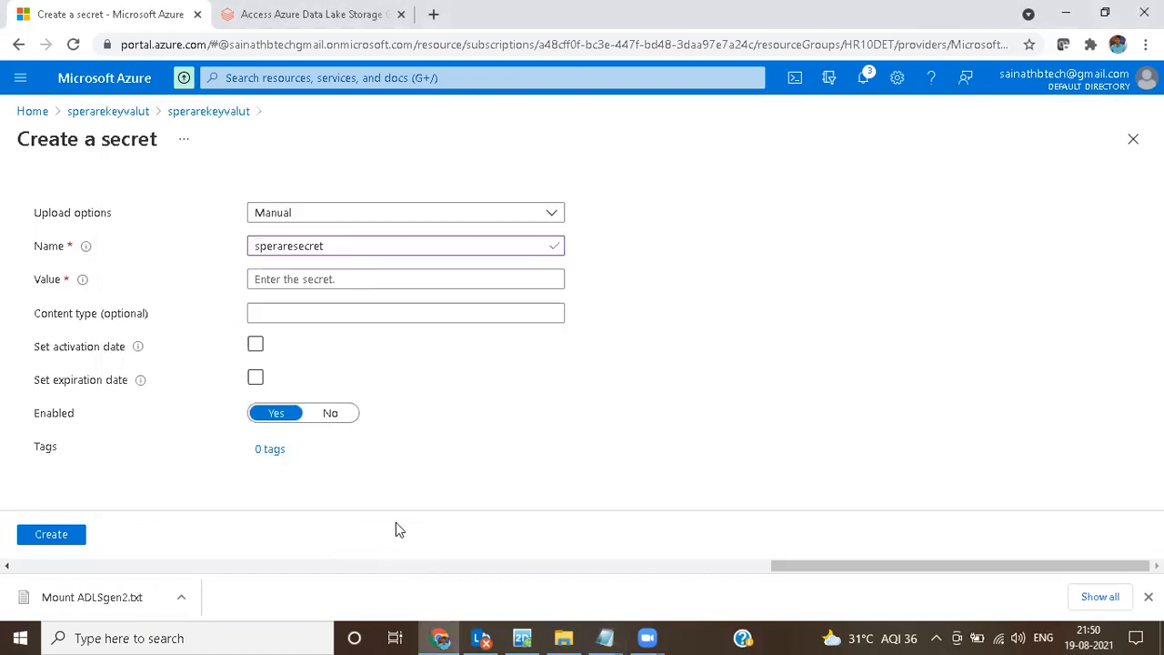
pyautogui.click(325, 282)
pyautogui.hotkey('ctrl', 'v')
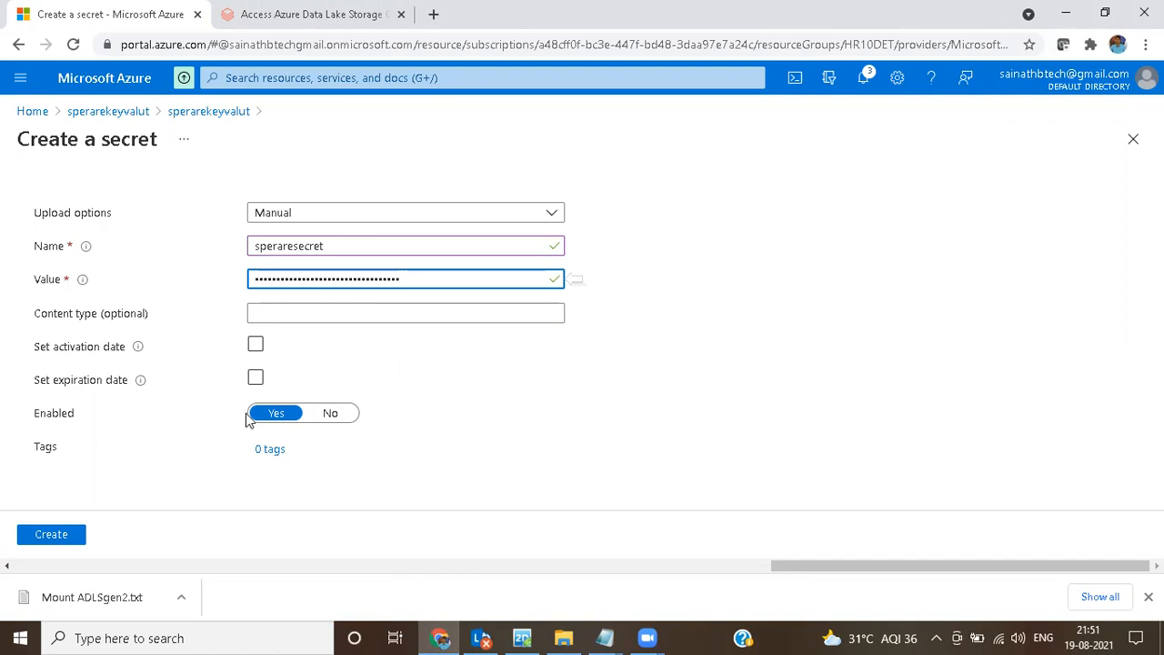
pyautogui.click(75, 538)
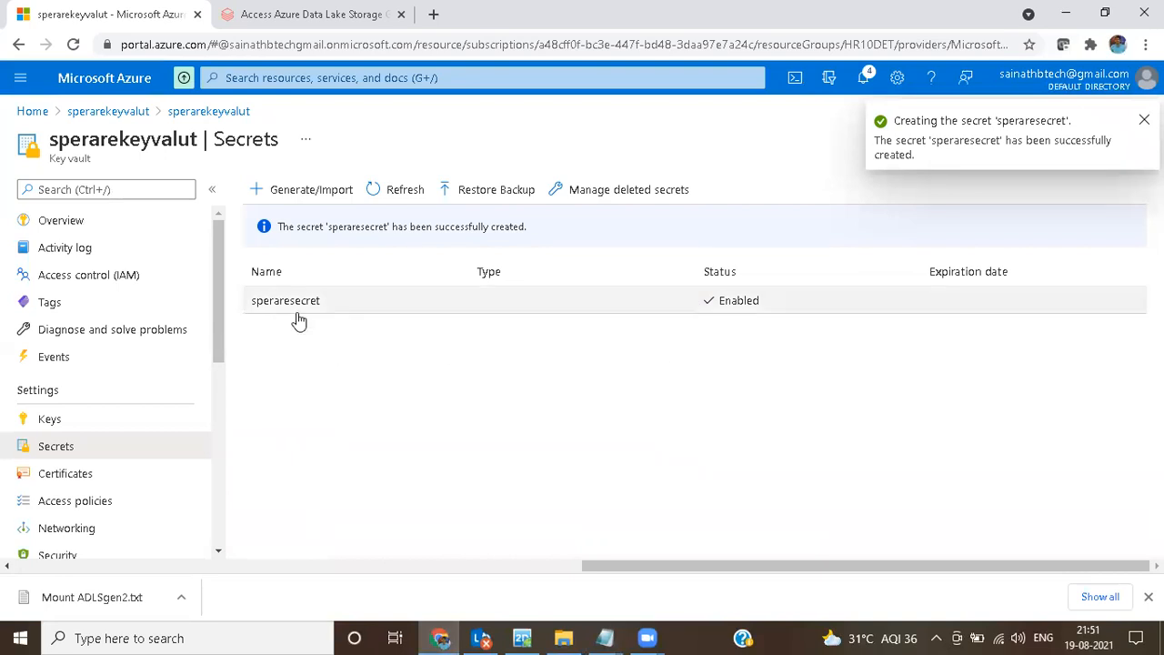
# Step: Check the remaining steps in the Notepad notes and launch the ADB-MyfirstWorkSpace Databricks workspace from the Azure portal
pyautogui.moveTo(605, 638)
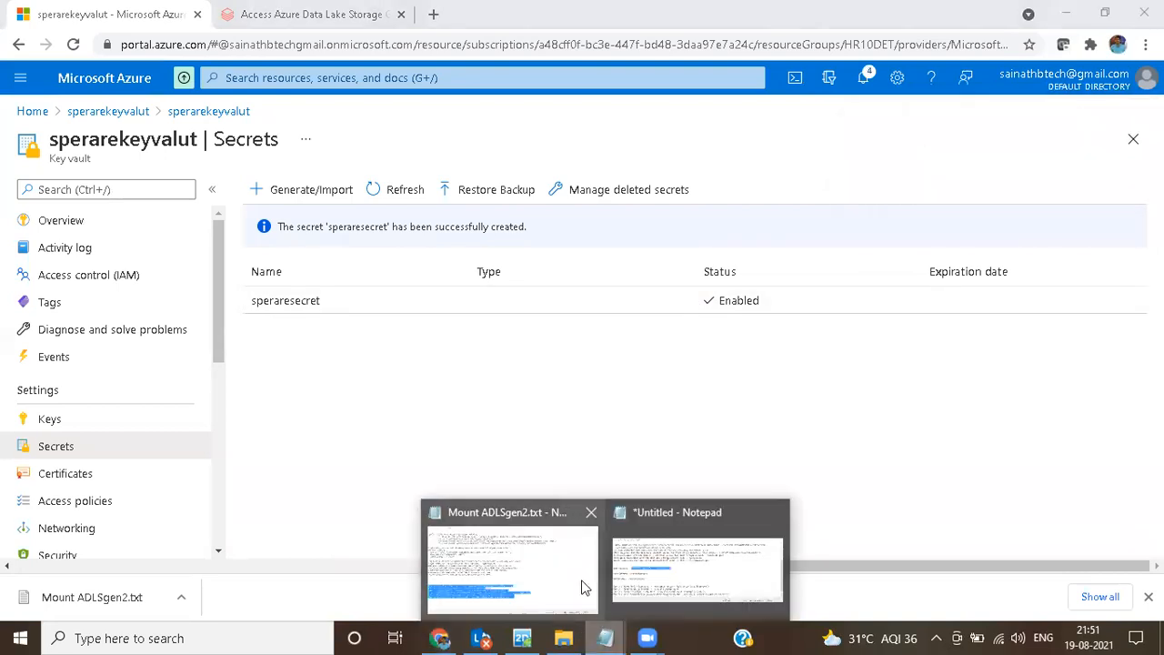
pyautogui.click(654, 575)
pyautogui.scroll(-1, 476, 428)
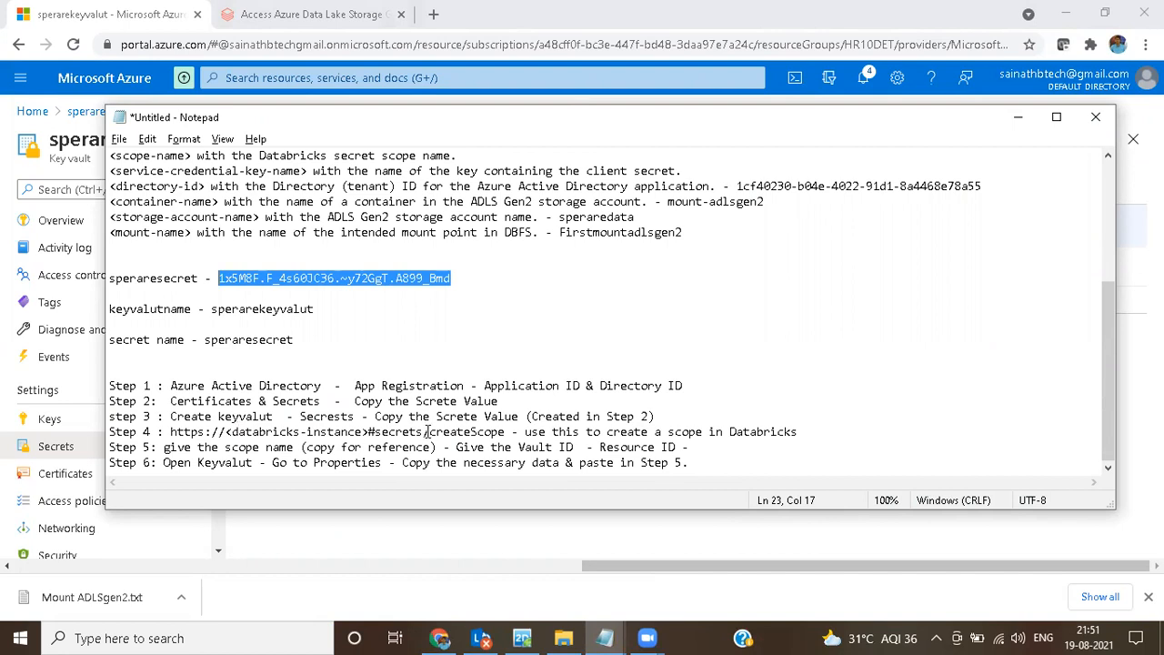
pyautogui.click(441, 637)
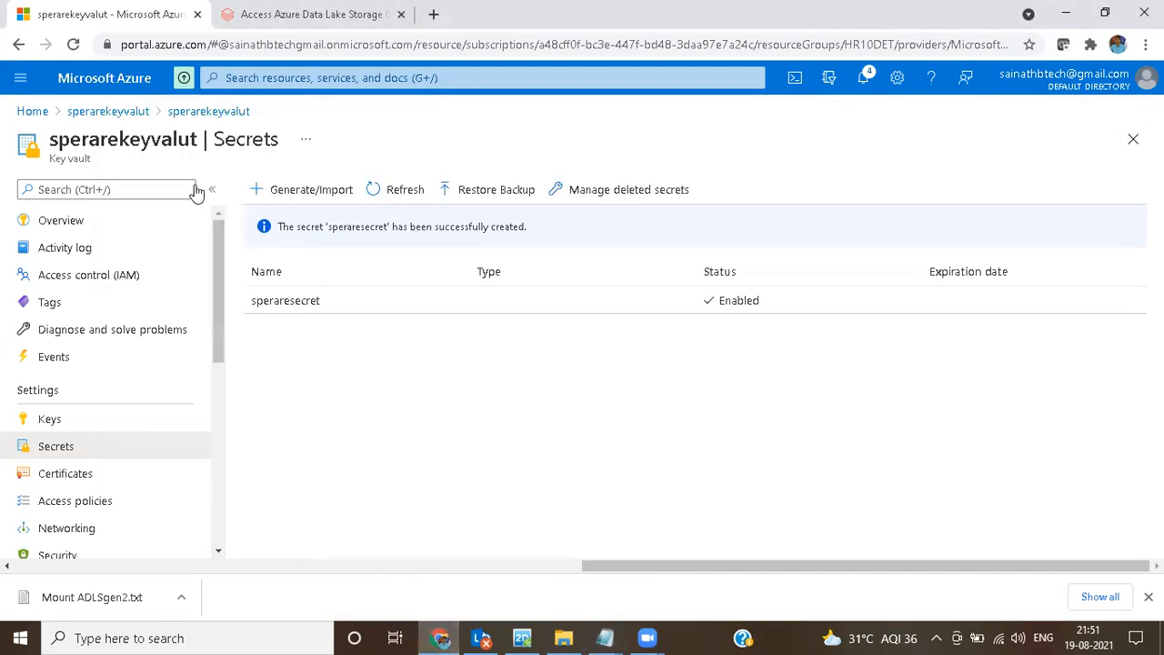
pyautogui.click(94, 81)
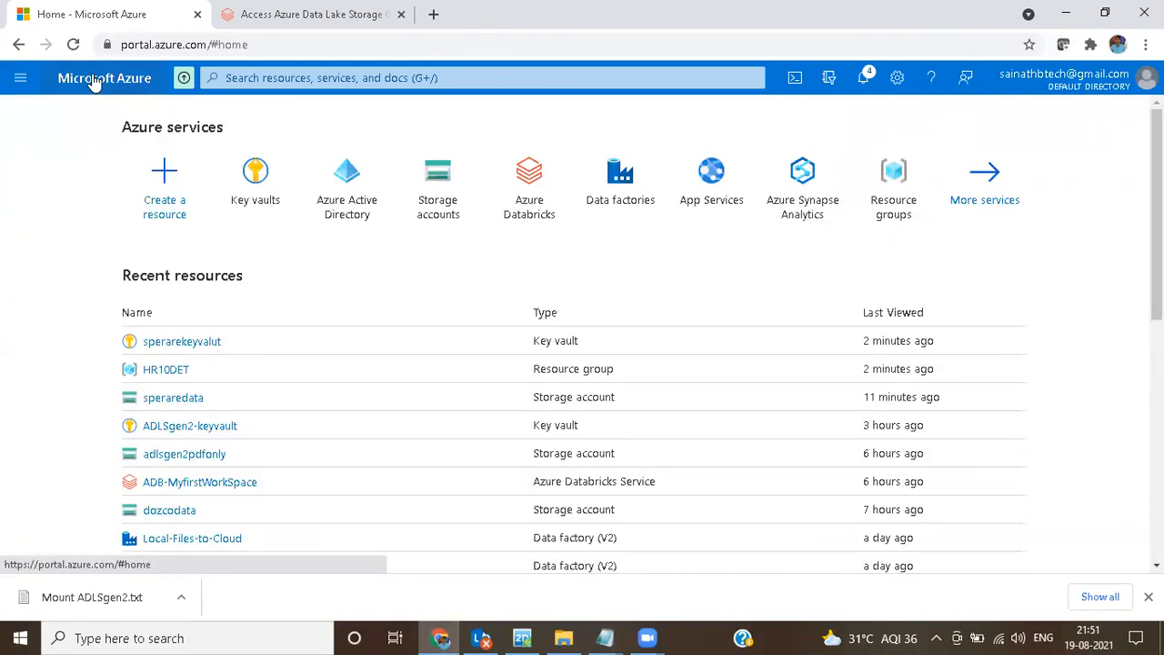
pyautogui.click(534, 198)
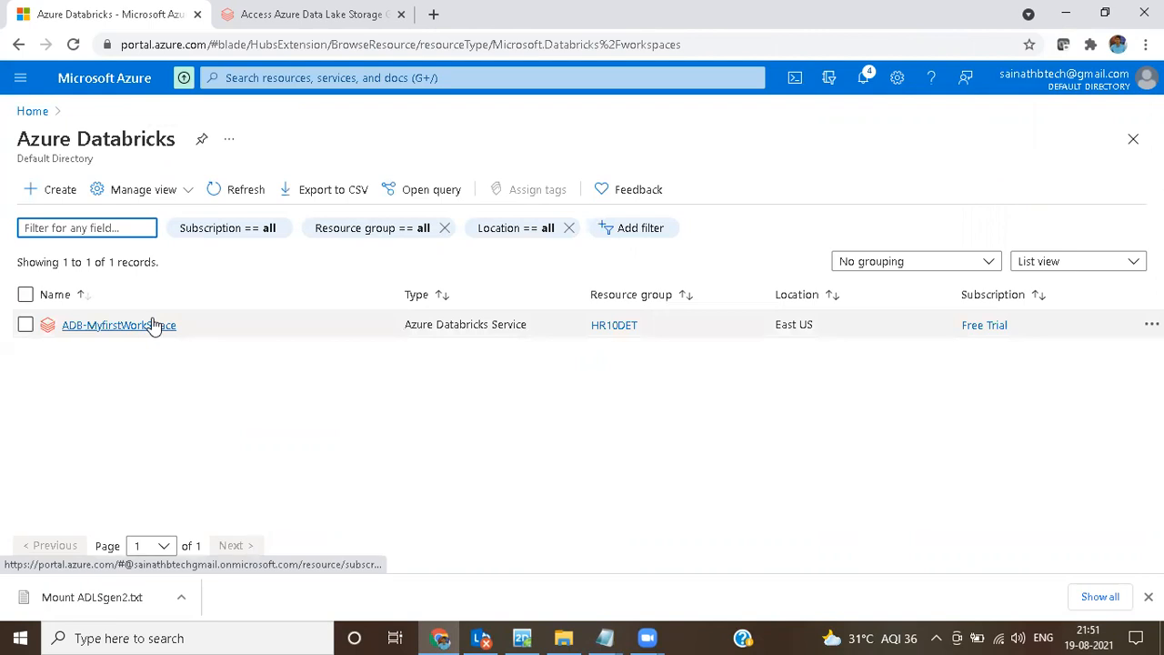
pyautogui.click(119, 324)
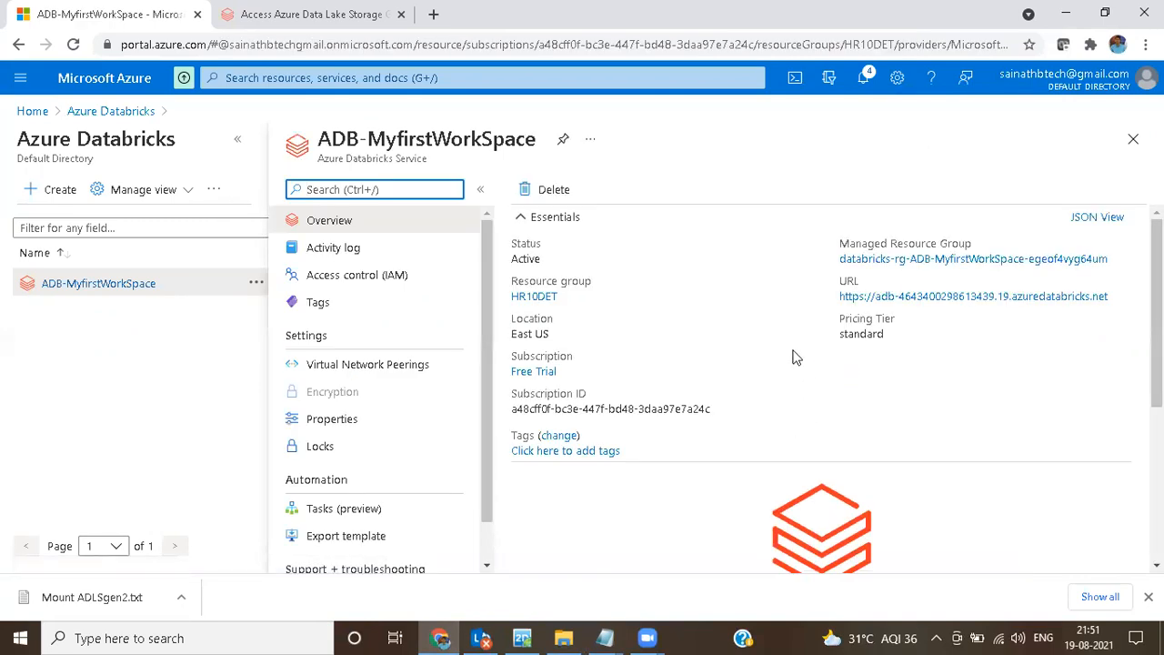
pyautogui.scroll(-3, 793, 382)
pyautogui.click(812, 369)
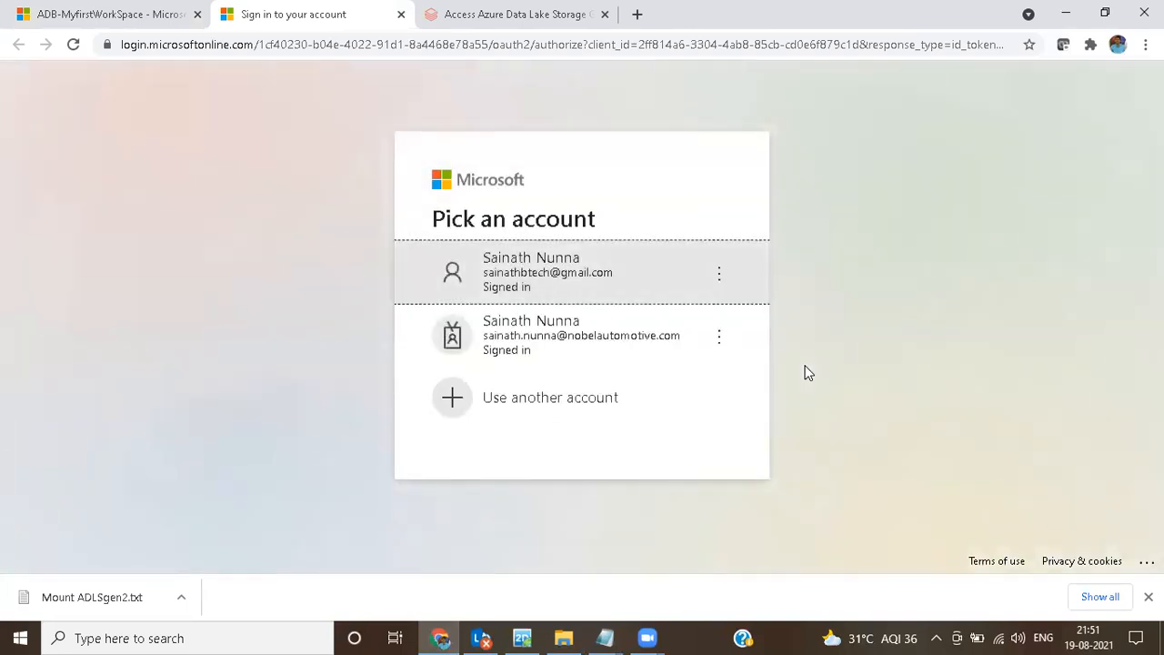
pyautogui.click(617, 289)
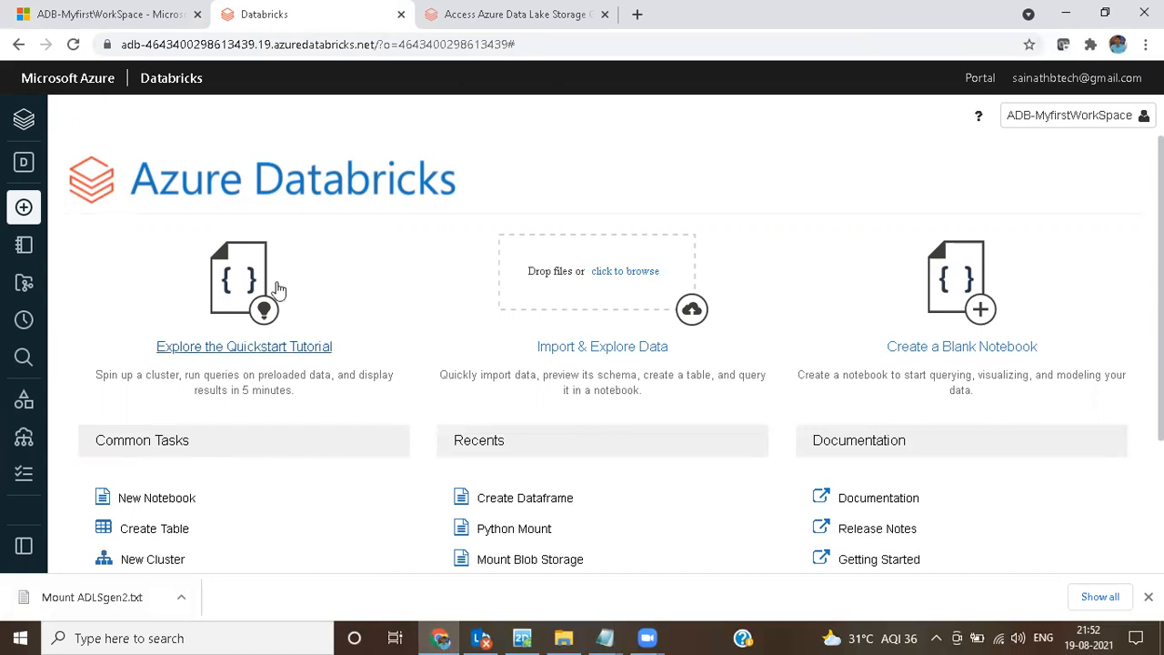
# Step: Copy secrets/createScope from step 4 of the notes and append it to the Databricks workspace URL to open the Create Secret Scope page
pyautogui.click(527, 45)
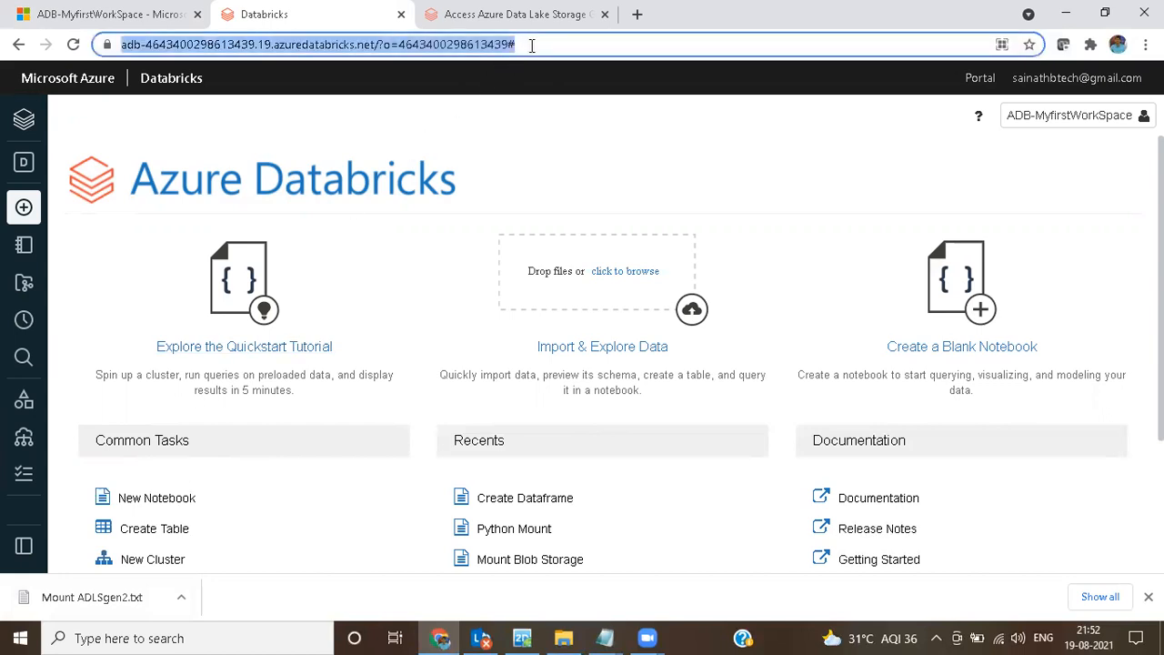
pyautogui.click(533, 44)
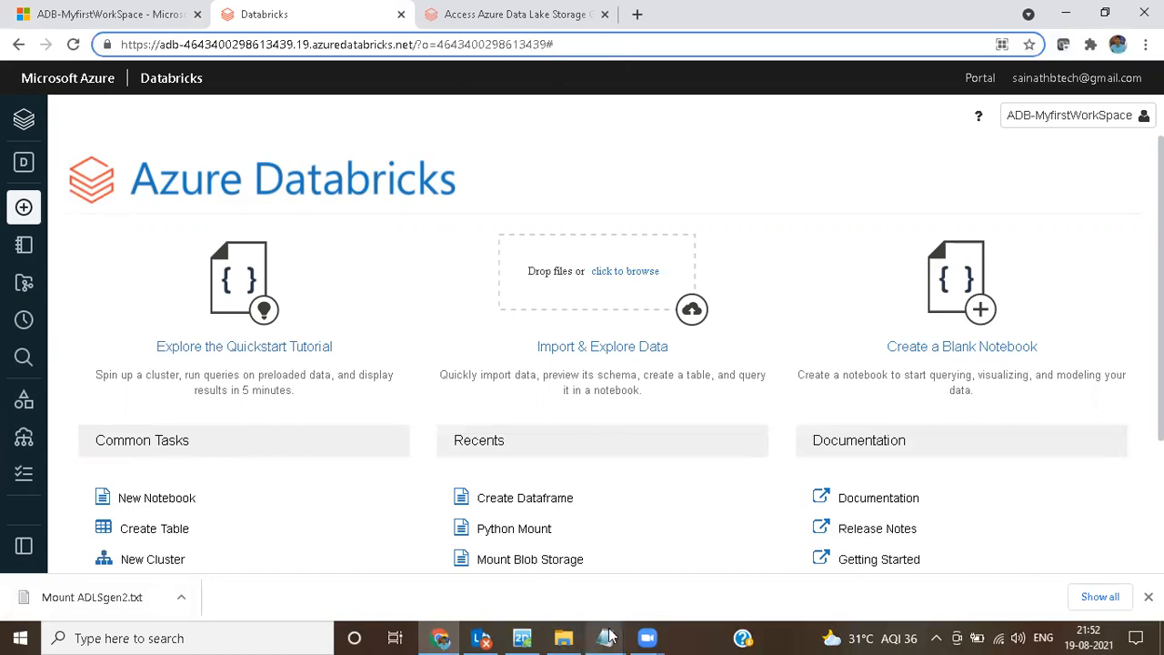
pyautogui.moveTo(609, 637)
pyautogui.click(682, 509)
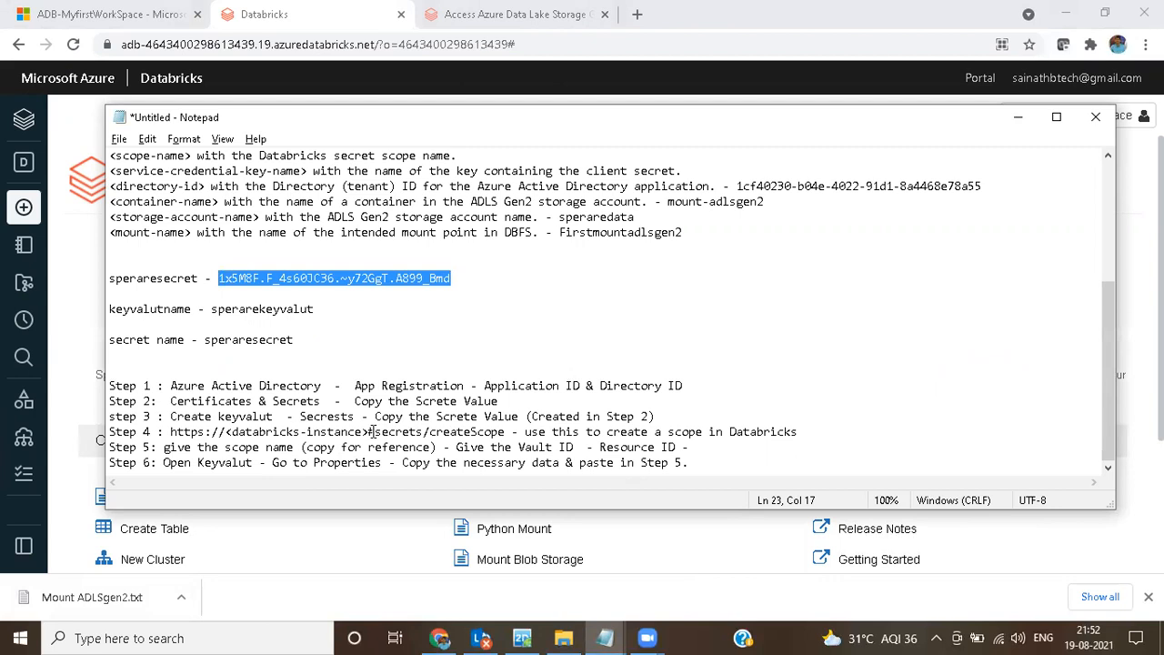
pyautogui.moveTo(375, 432); pyautogui.dragTo(505, 429)
pyautogui.hotkey('ctrl', 'c')
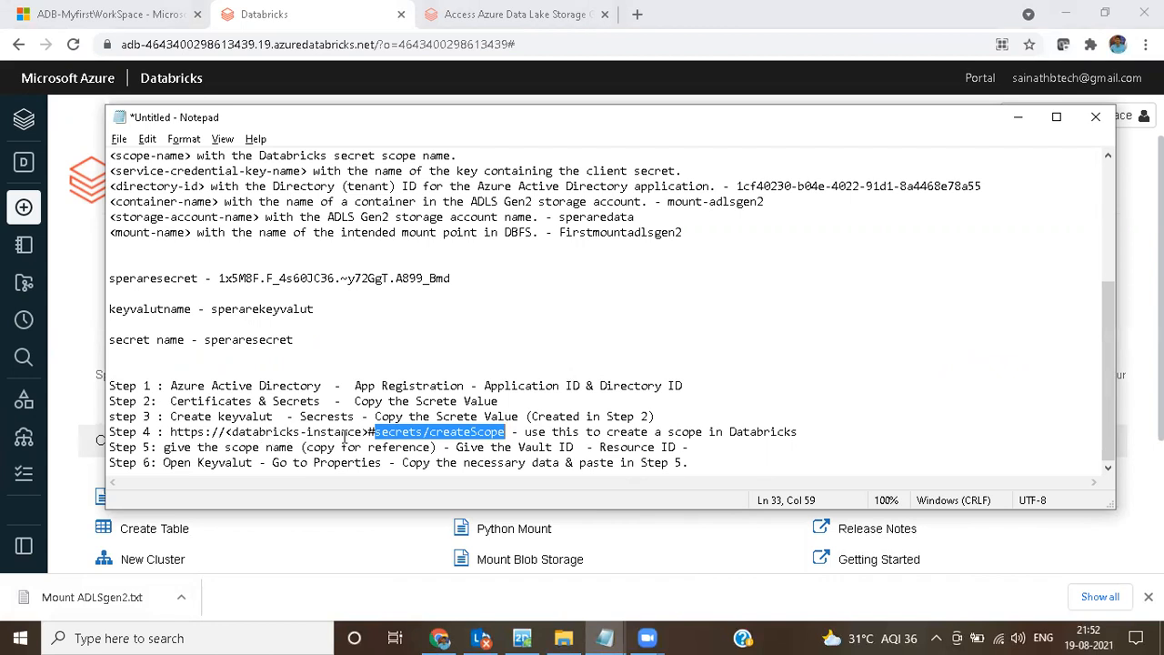
pyautogui.click(505, 20)
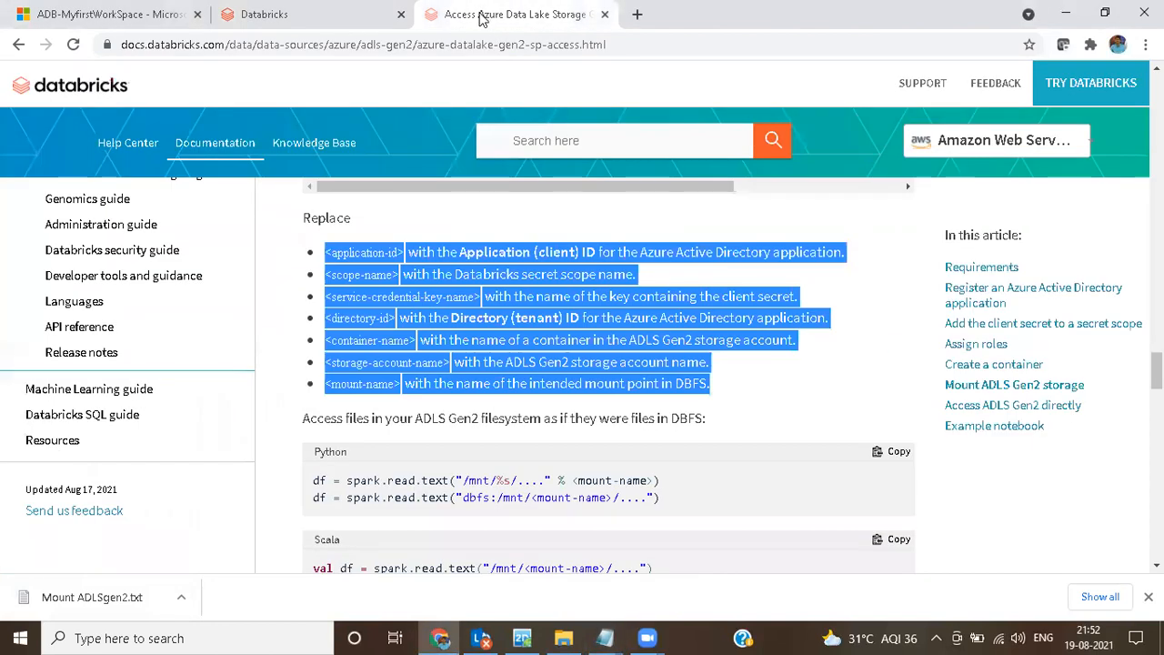
pyautogui.click(324, 20)
pyautogui.click(527, 47)
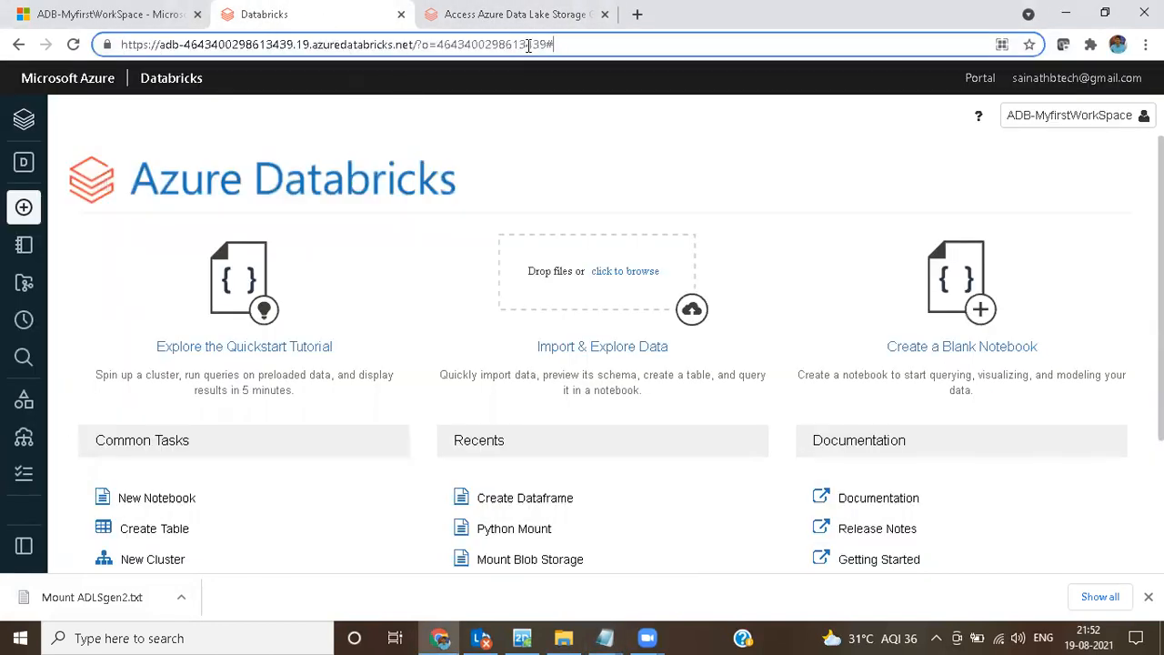
pyautogui.hotkey('ctrl', 'v')
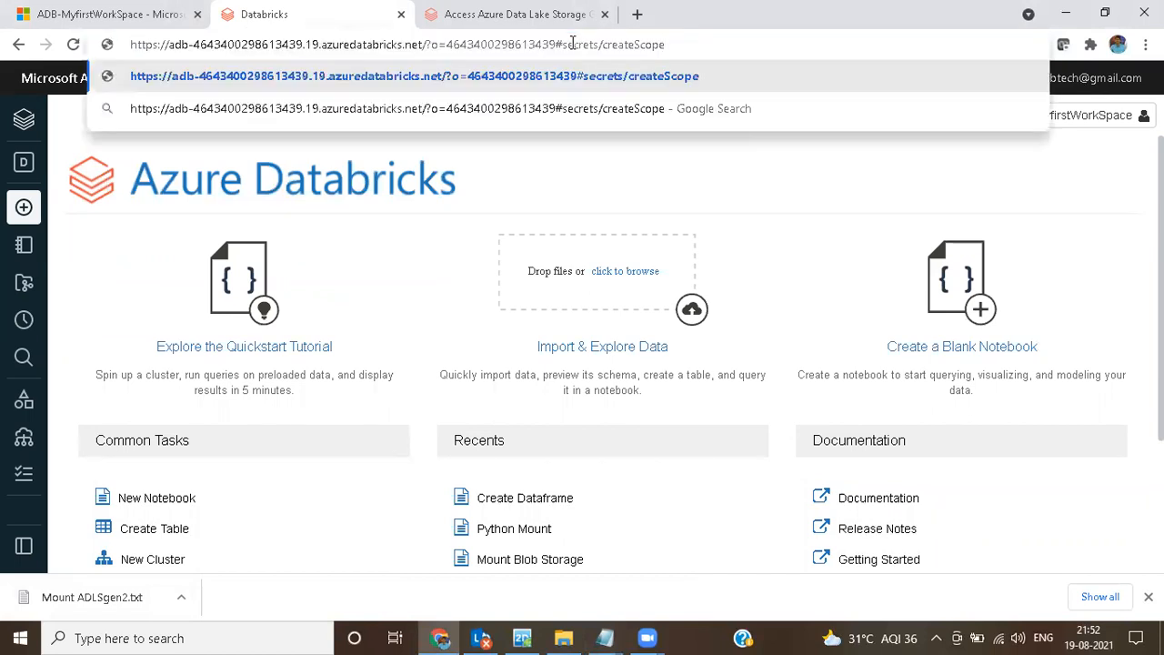
pyautogui.press('Return')
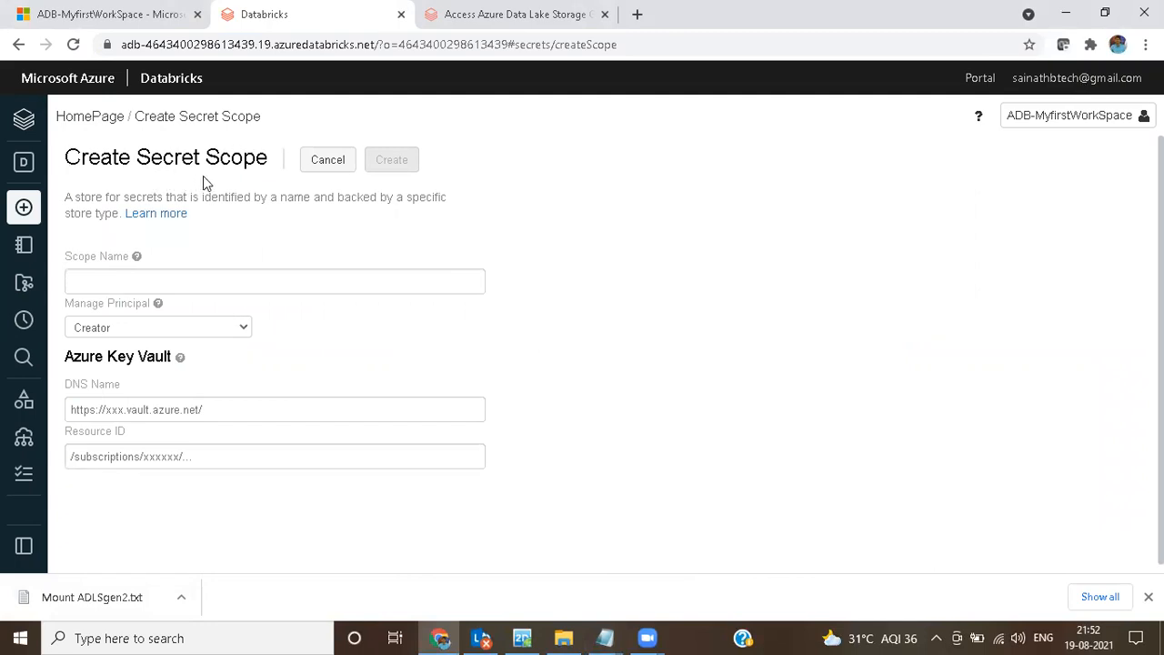
# Step: Name the new Databricks secret scope sperare and select the name for copying
pyautogui.click(127, 285)
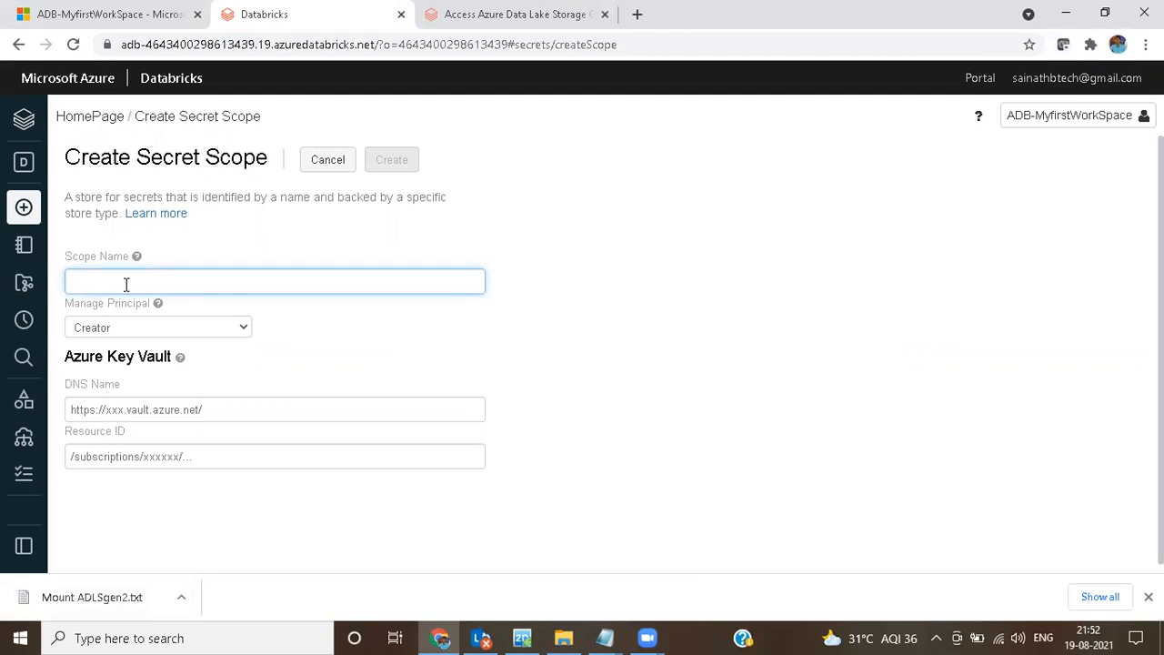
pyautogui.write('sperare')
pyautogui.moveTo(122, 285); pyautogui.dragTo(57, 287)
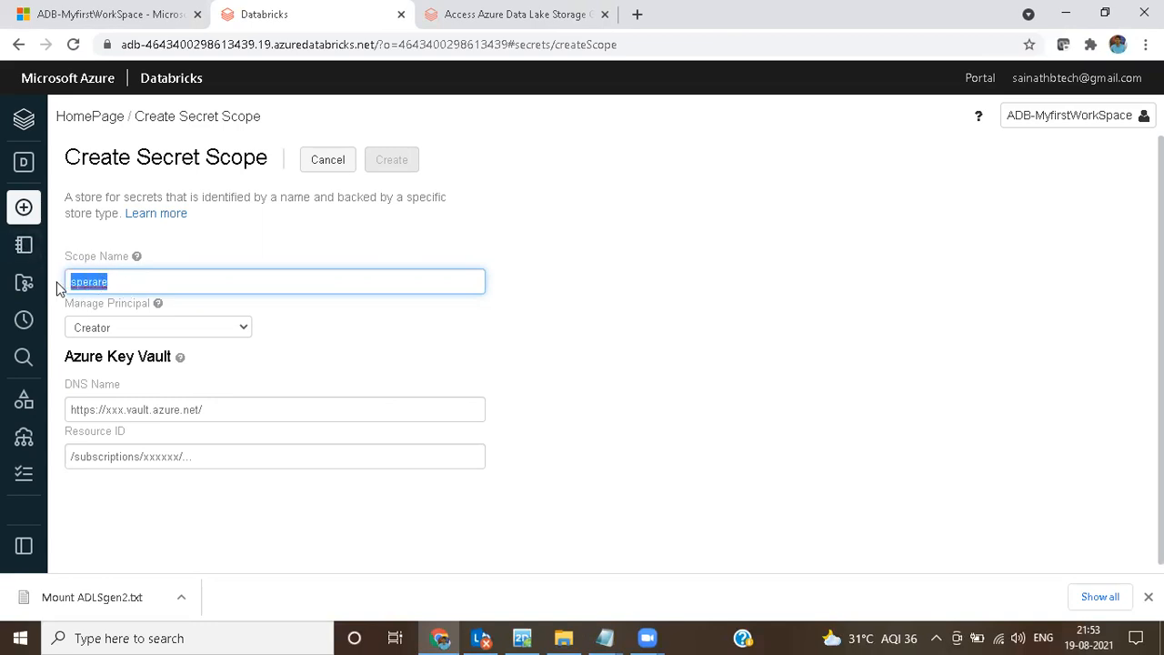
# Step: Record the scope in the untitled Notepad notes as "scope name - sperare" below the secret name
pyautogui.click(606, 638)
pyautogui.click(698, 561)
pyautogui.click(354, 341)
pyautogui.press('Return')
pyautogui.press('Return')
pyautogui.write('s')
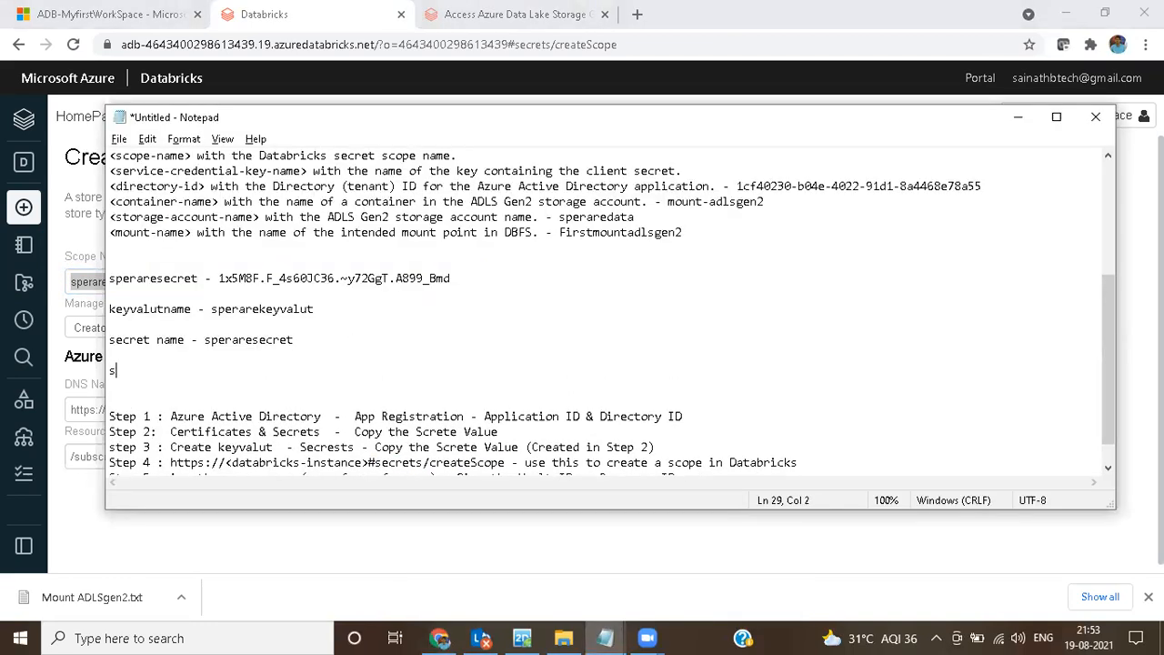
pyautogui.write('copename - sperare')
# Step: Set the secret scope's Manage Principal to All Users in Databricks
pyautogui.click(312, 546)
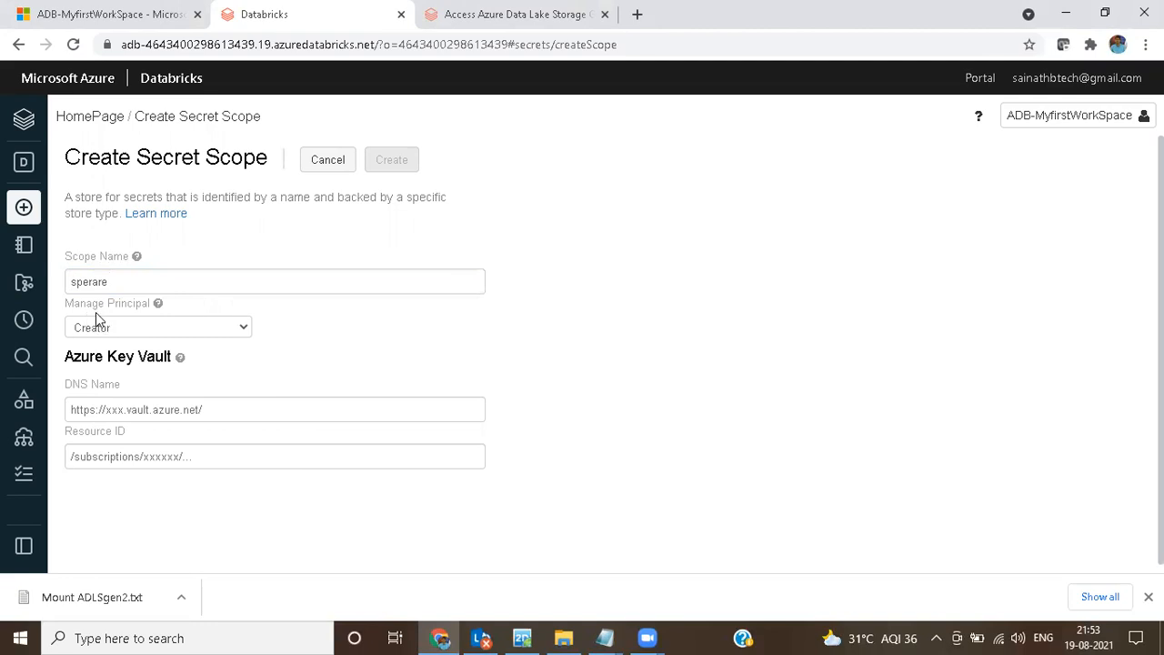
pyautogui.click(122, 331)
pyautogui.click(108, 361)
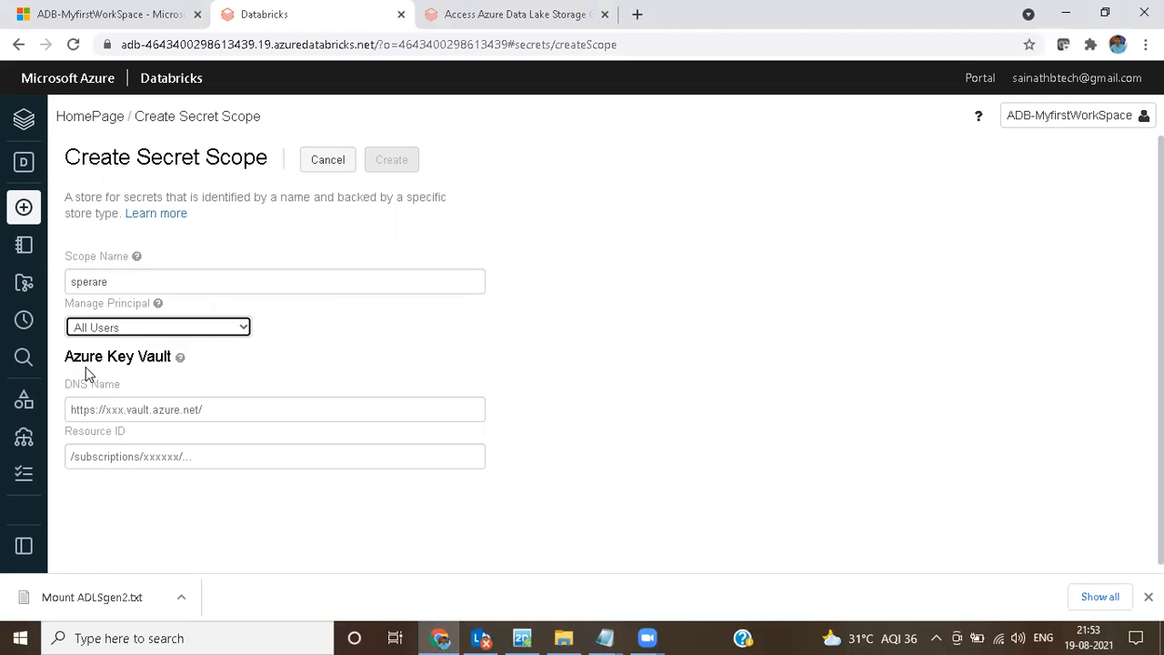
# Step: Open the sperarekeyvalut key vault in the Azure portal and check which key vault details the secret scope form requires
pyautogui.moveTo(172, 356); pyautogui.dragTo(63, 356)
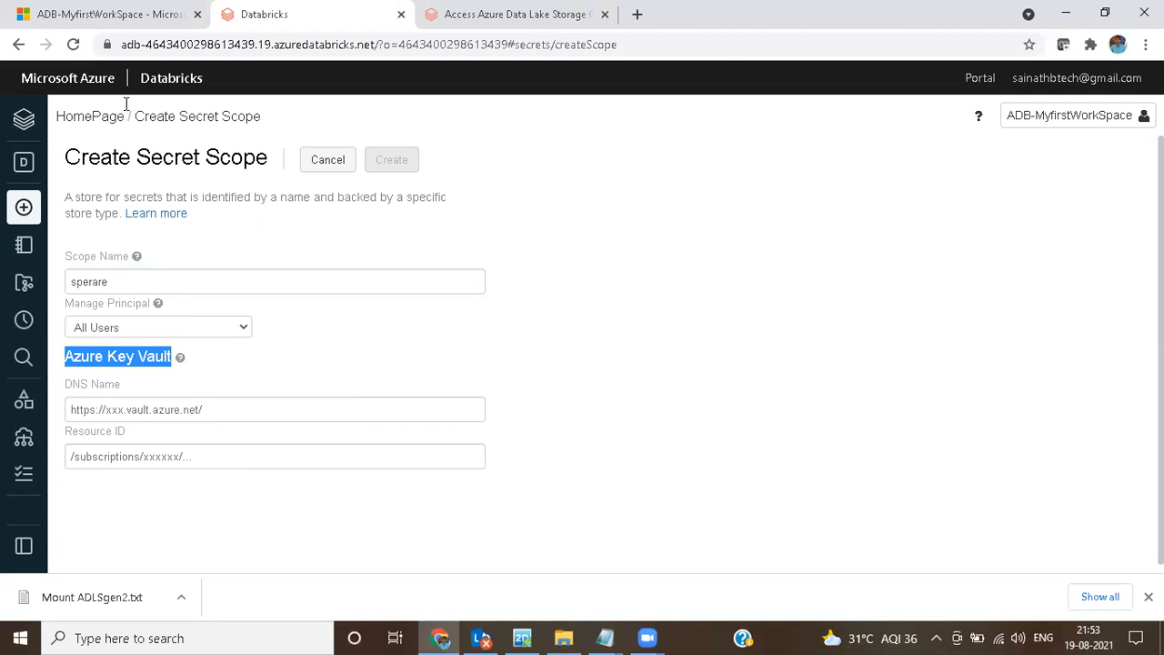
pyautogui.click(125, 13)
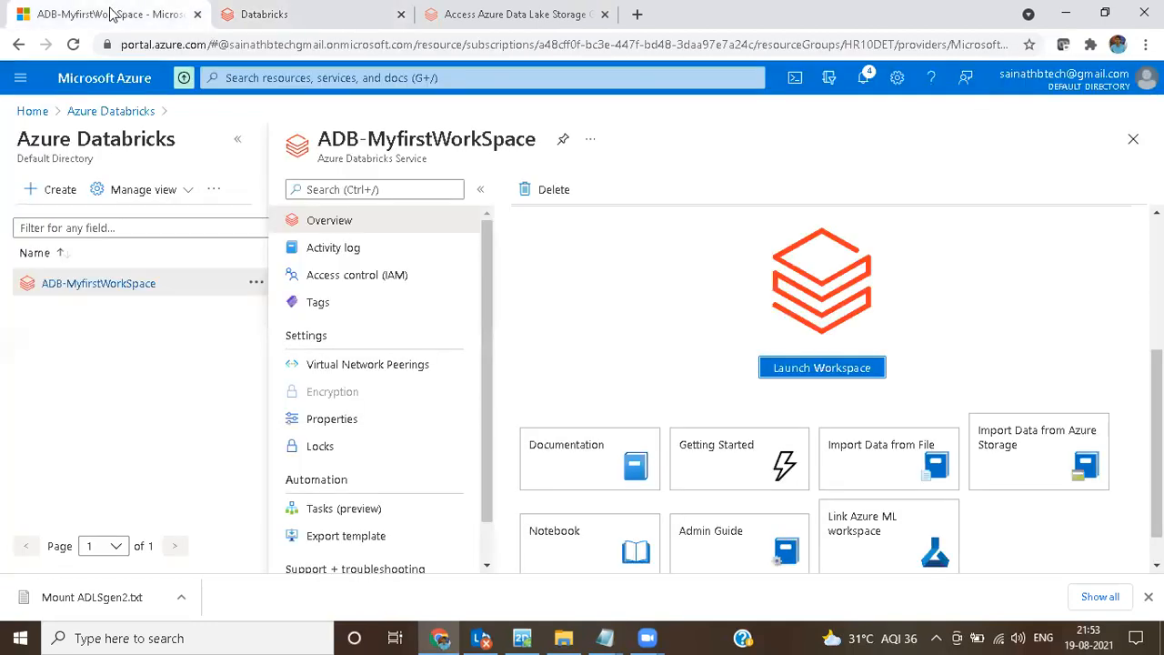
pyautogui.click(80, 80)
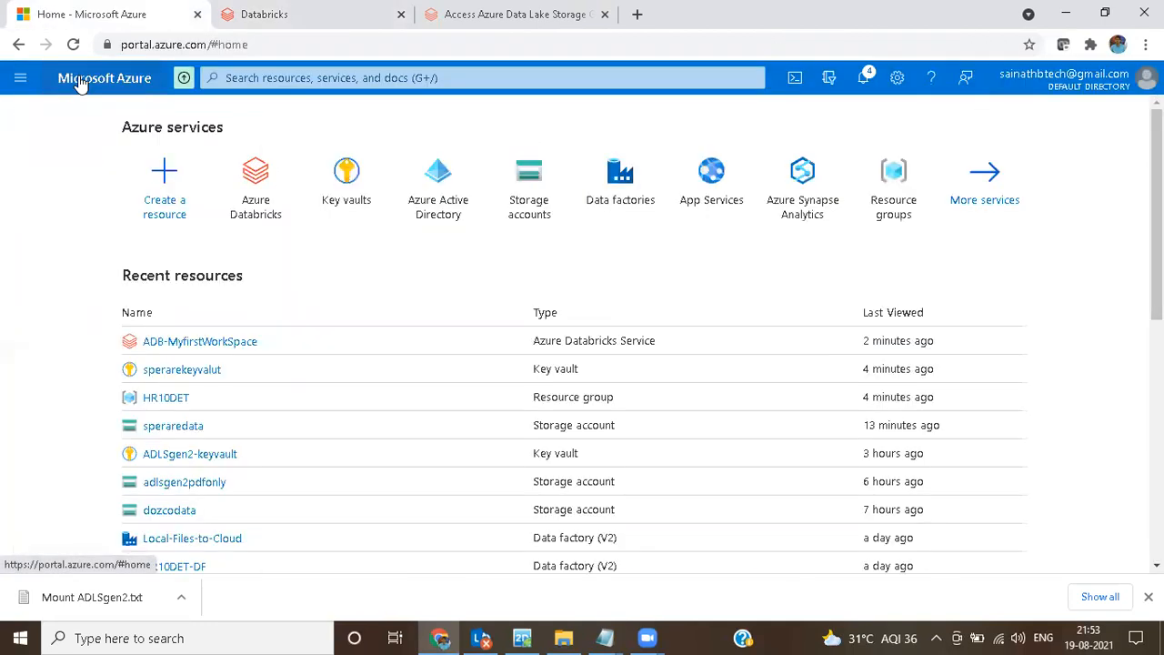
pyautogui.click(348, 172)
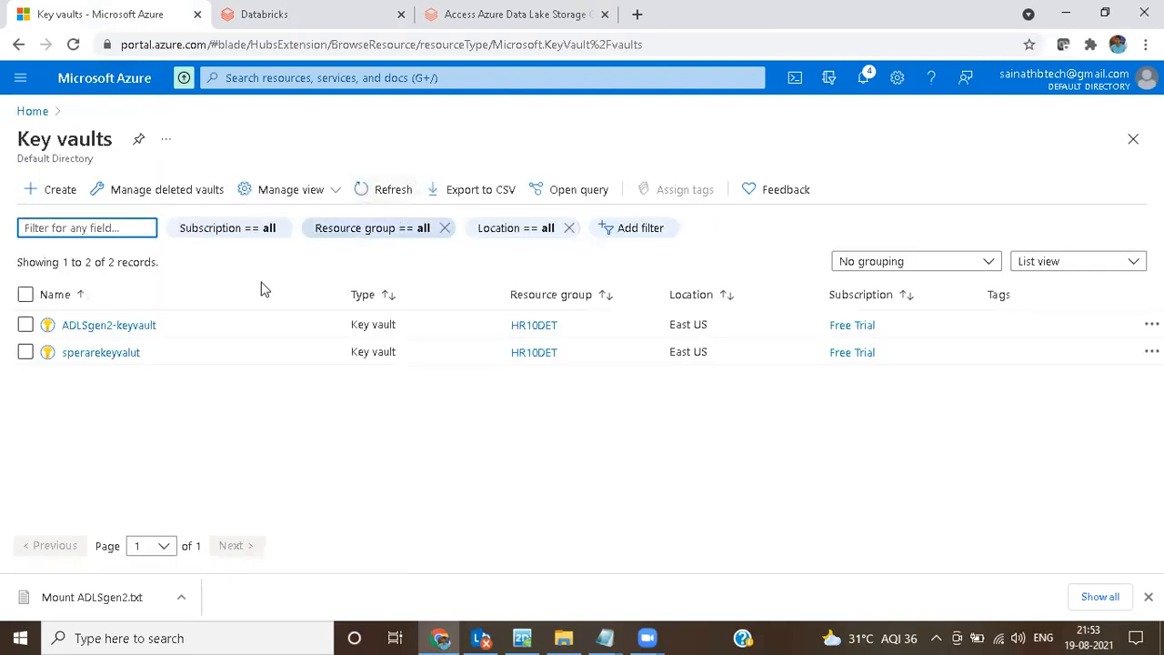
pyautogui.click(98, 355)
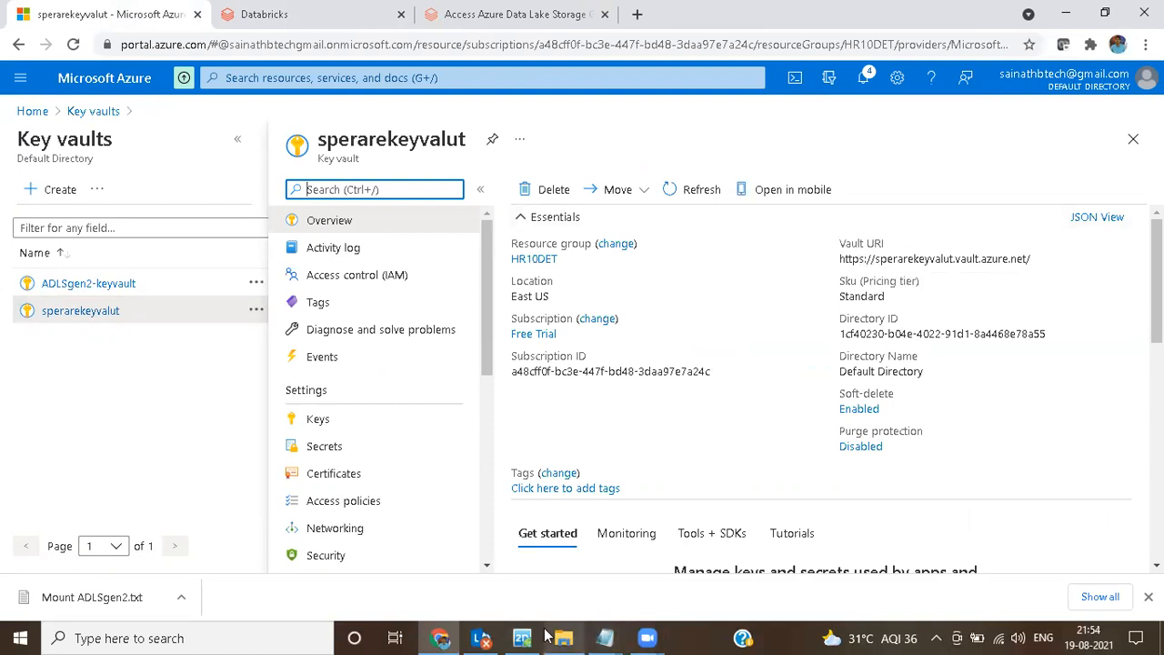
pyautogui.click(352, 11)
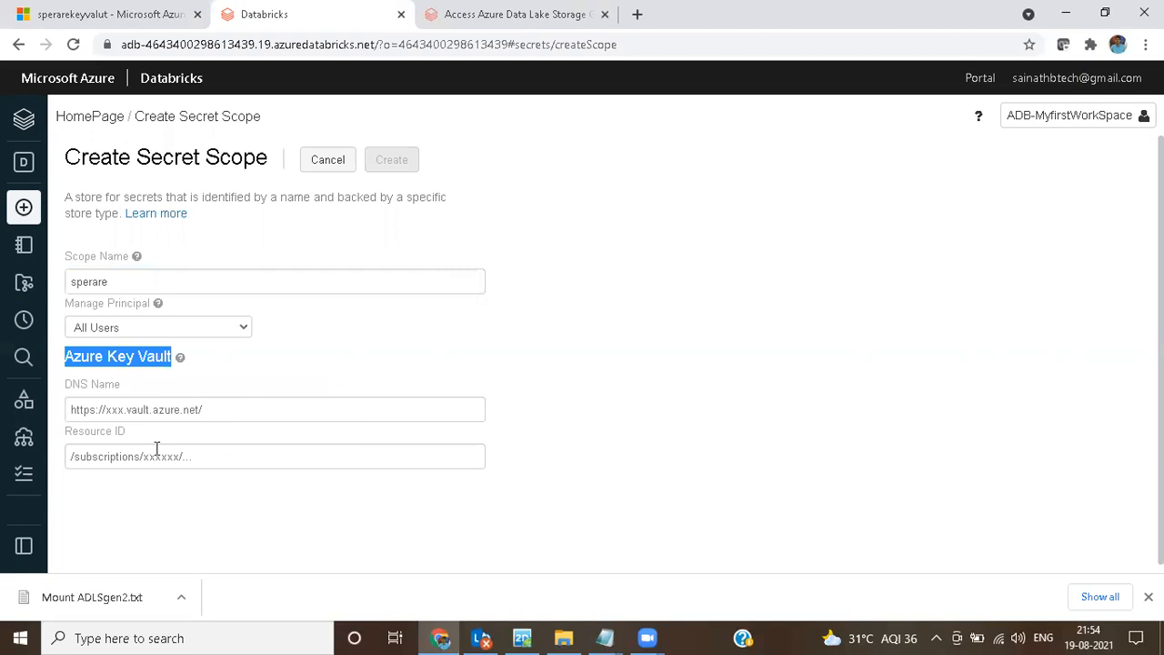
pyautogui.click(146, 19)
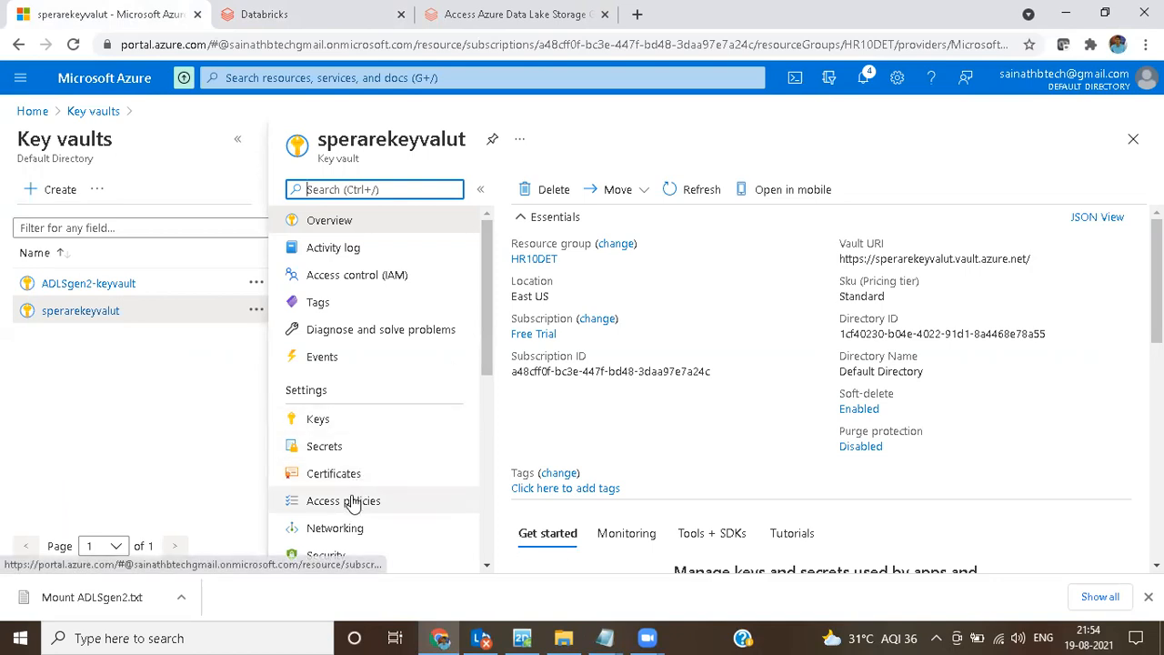
# Step: Copy the Vault URI from sperarekeyvalut's properties into the DNS Name of the Databricks secret scope form
pyautogui.moveTo(486, 341); pyautogui.dragTo(486, 371)
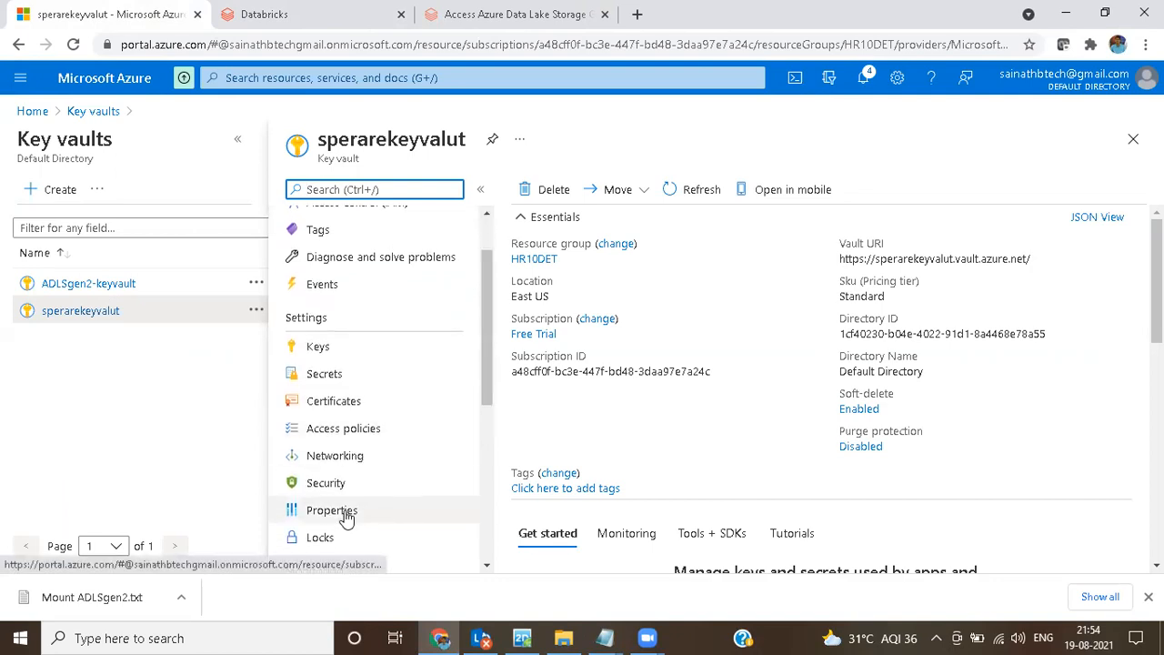
pyautogui.click(345, 515)
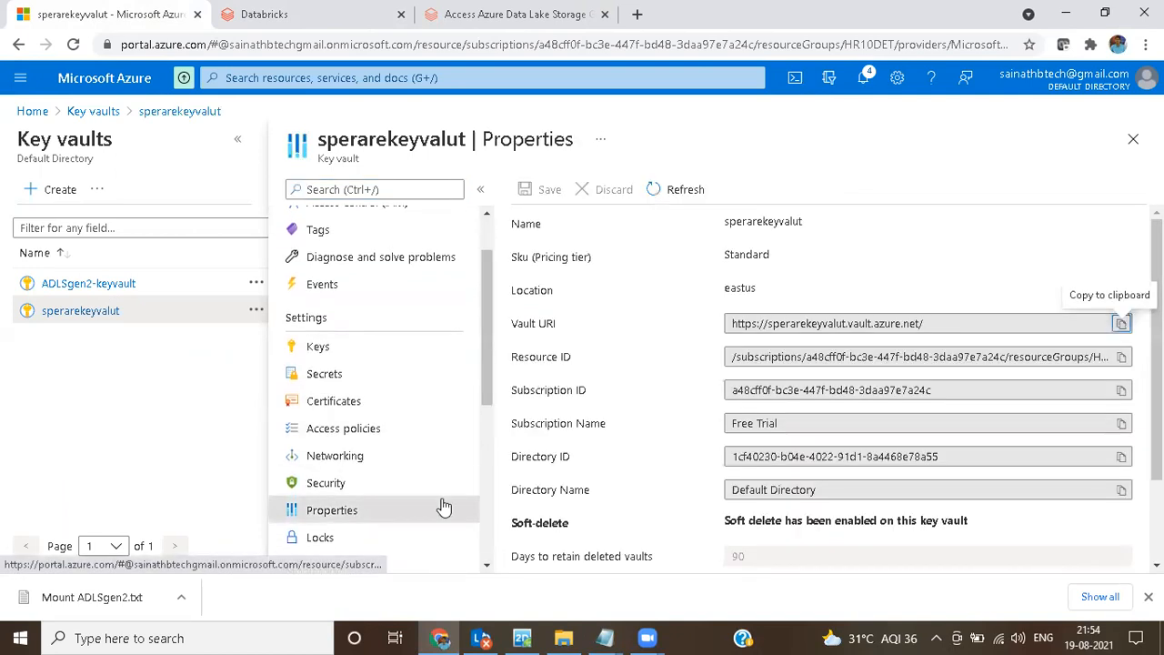
pyautogui.click(1120, 326)
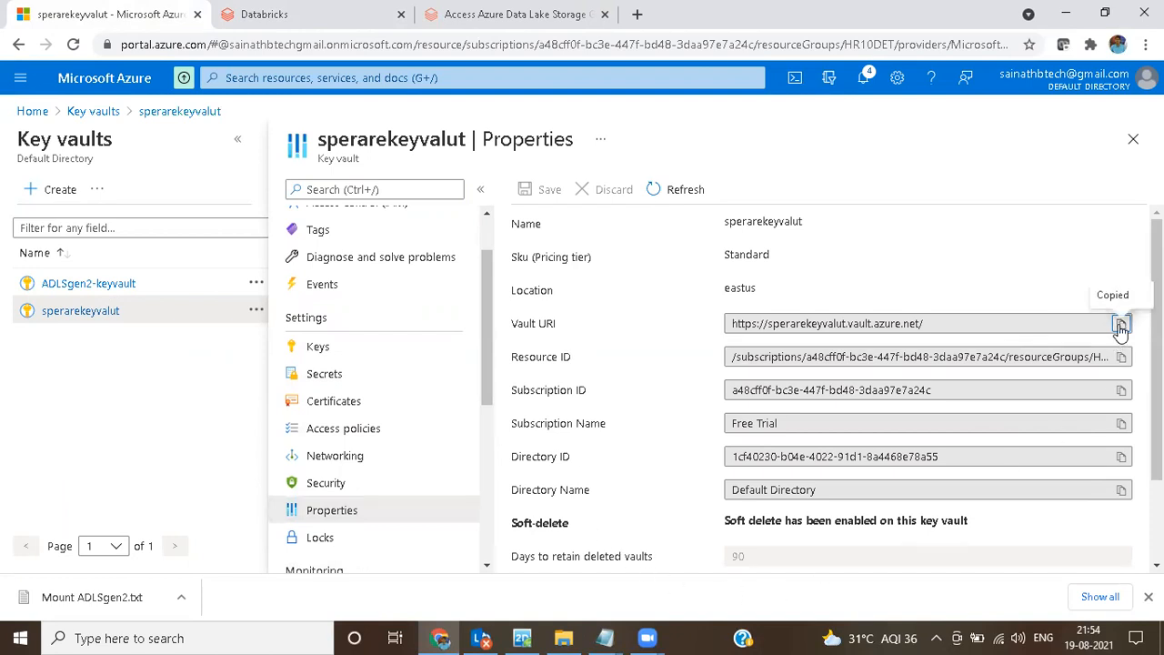
pyautogui.click(297, 14)
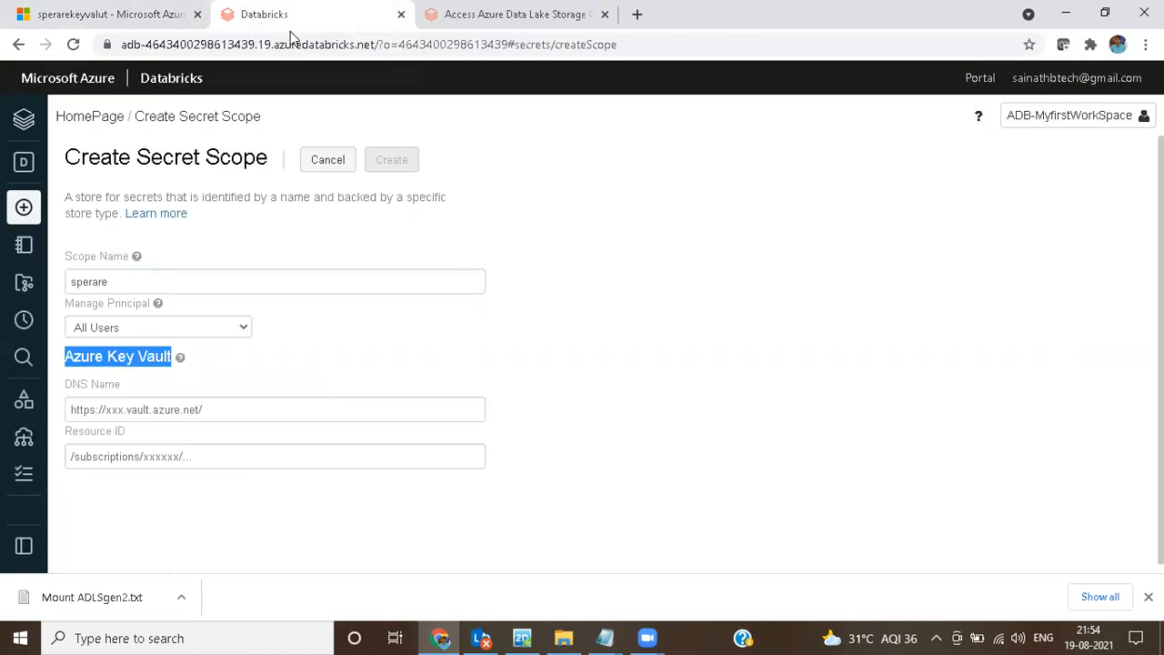
pyautogui.click(156, 410)
pyautogui.hotkey('ctrl', 'v')
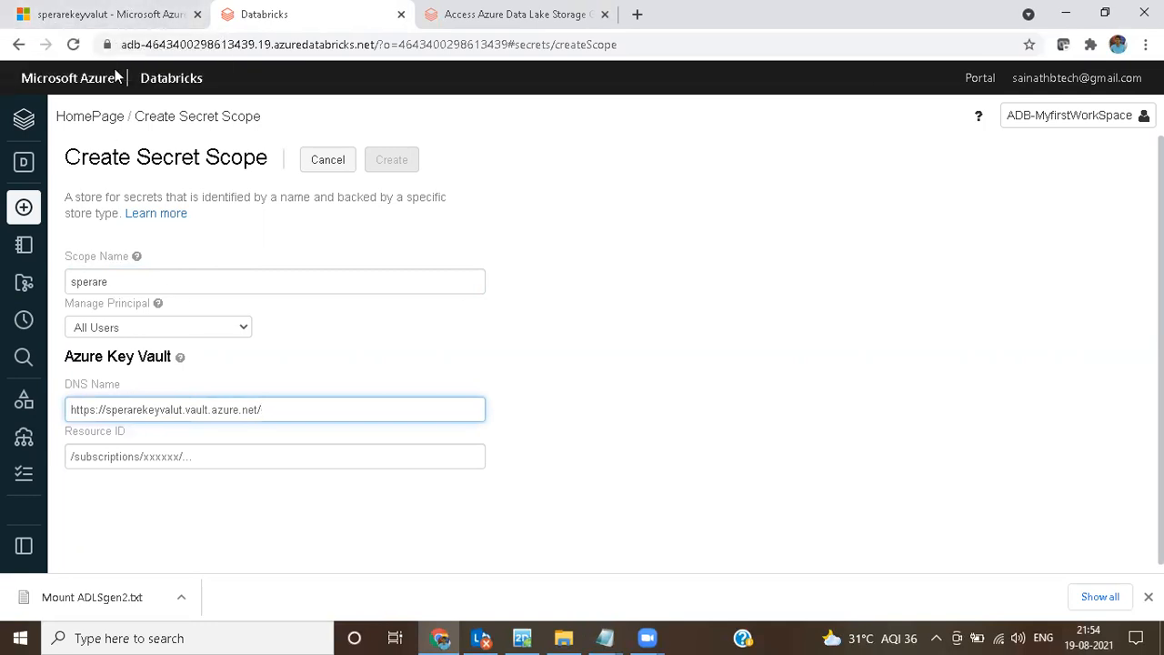
# Step: Copy the Resource ID from sperarekeyvalut's properties in Azure into the secret scope form's Resource ID in Databricks
pyautogui.click(117, 15)
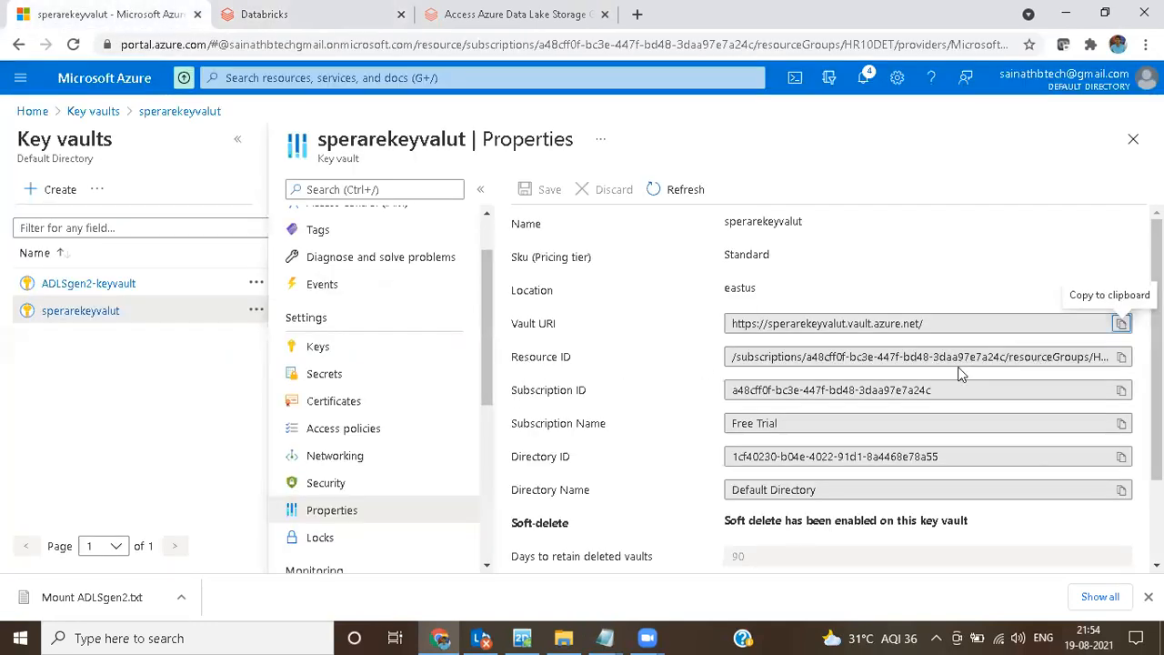
pyautogui.click(1123, 358)
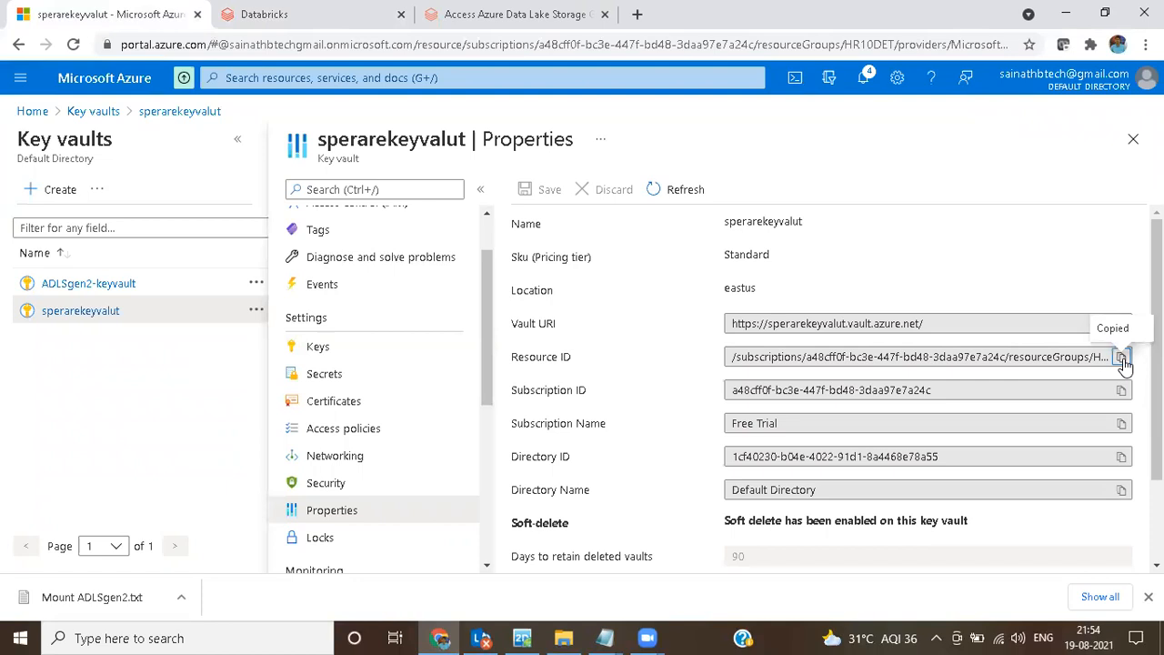
pyautogui.click(244, 9)
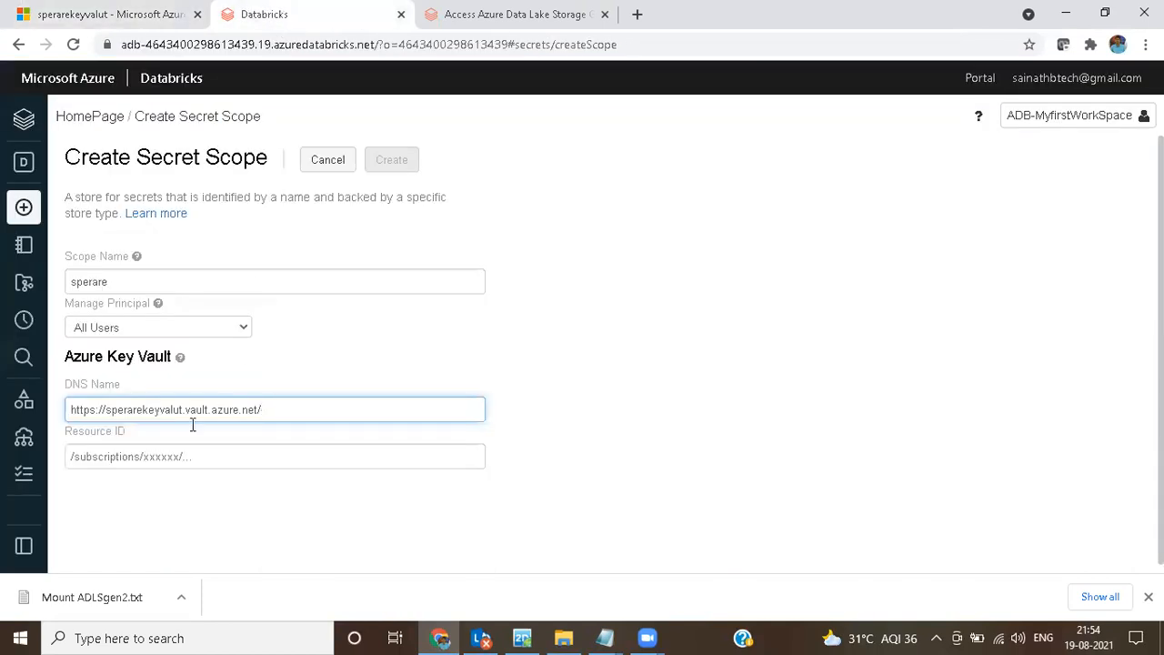
pyautogui.click(156, 456)
pyautogui.hotkey('ctrl', 'v')
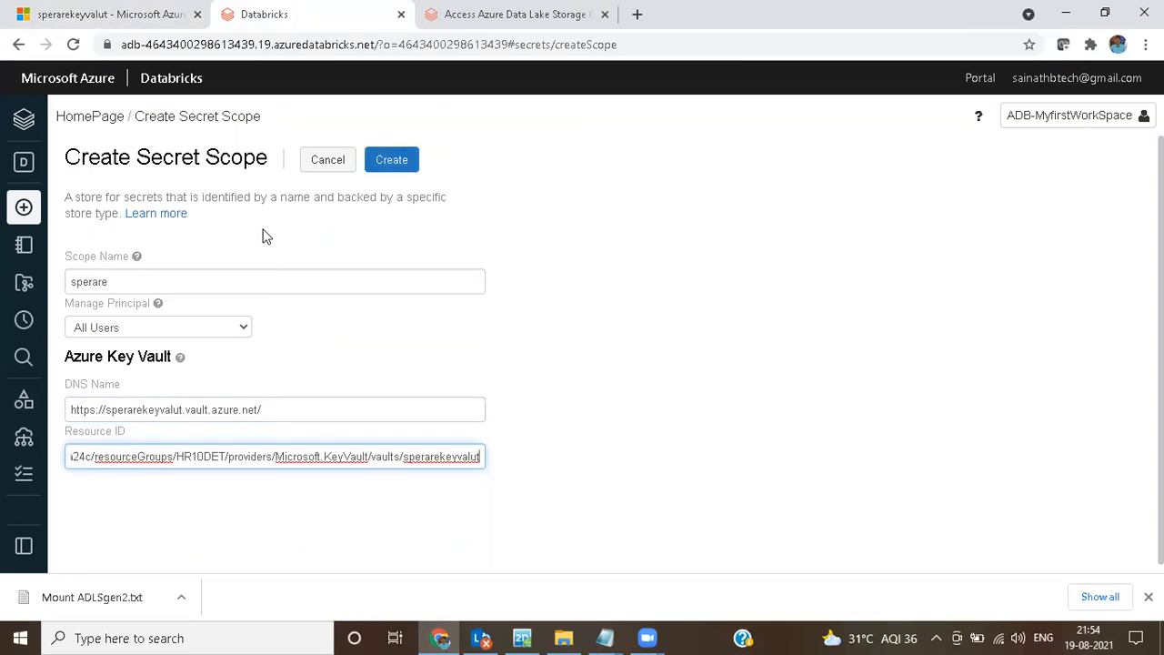
# Step: Check the scope name against the untitled Notepad notes and create the sperare secret scope in Databricks
pyautogui.moveTo(119, 285); pyautogui.dragTo(65, 290)
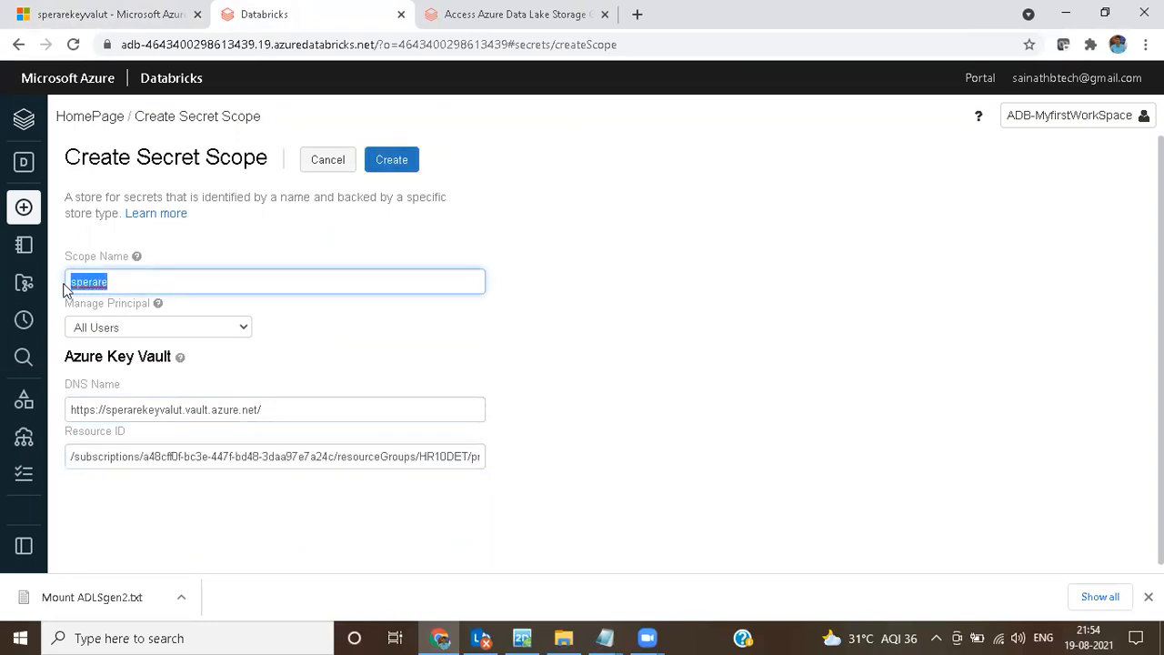
pyautogui.click(610, 637)
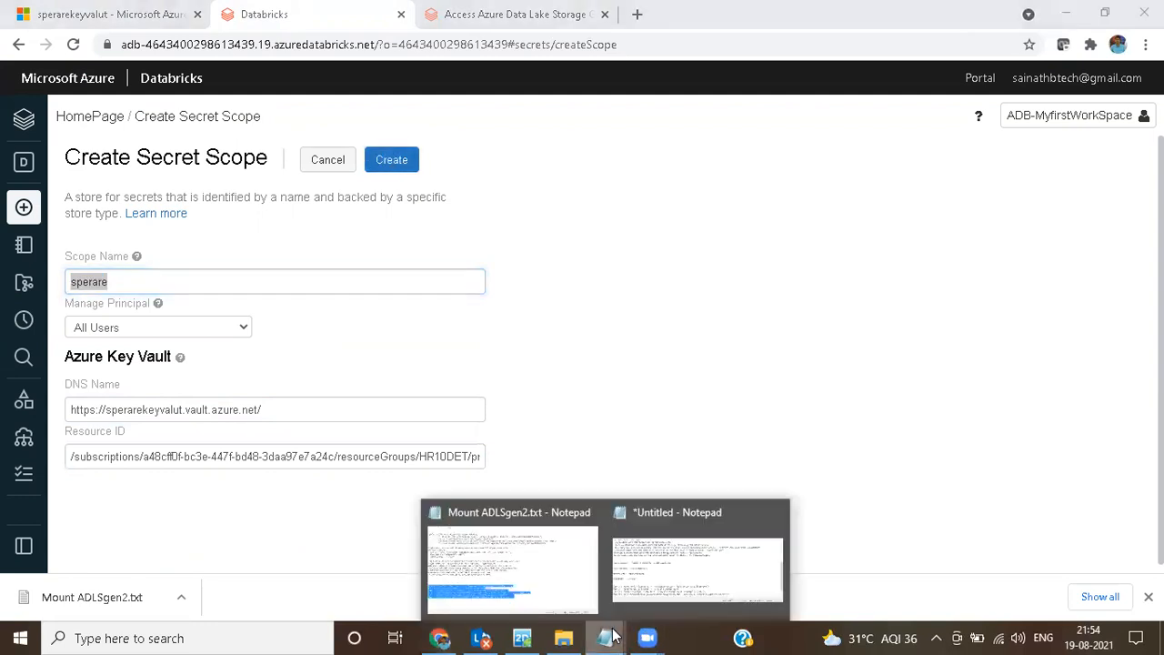
pyautogui.click(640, 577)
pyautogui.moveTo(254, 370); pyautogui.dragTo(119, 278)
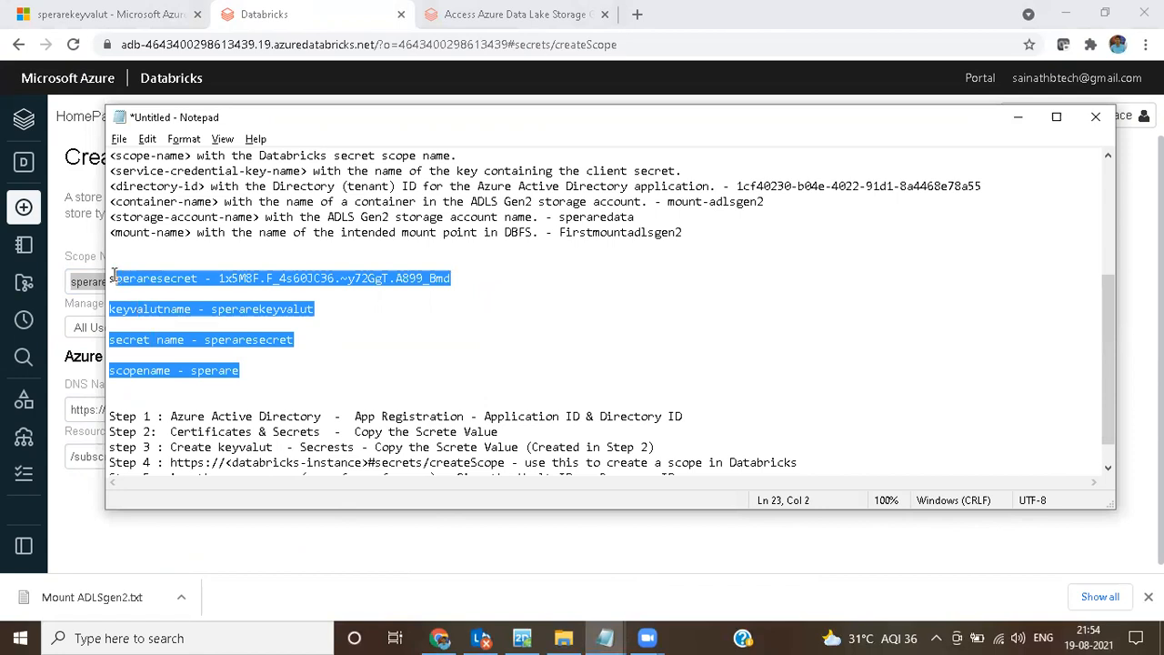
pyautogui.click(1016, 125)
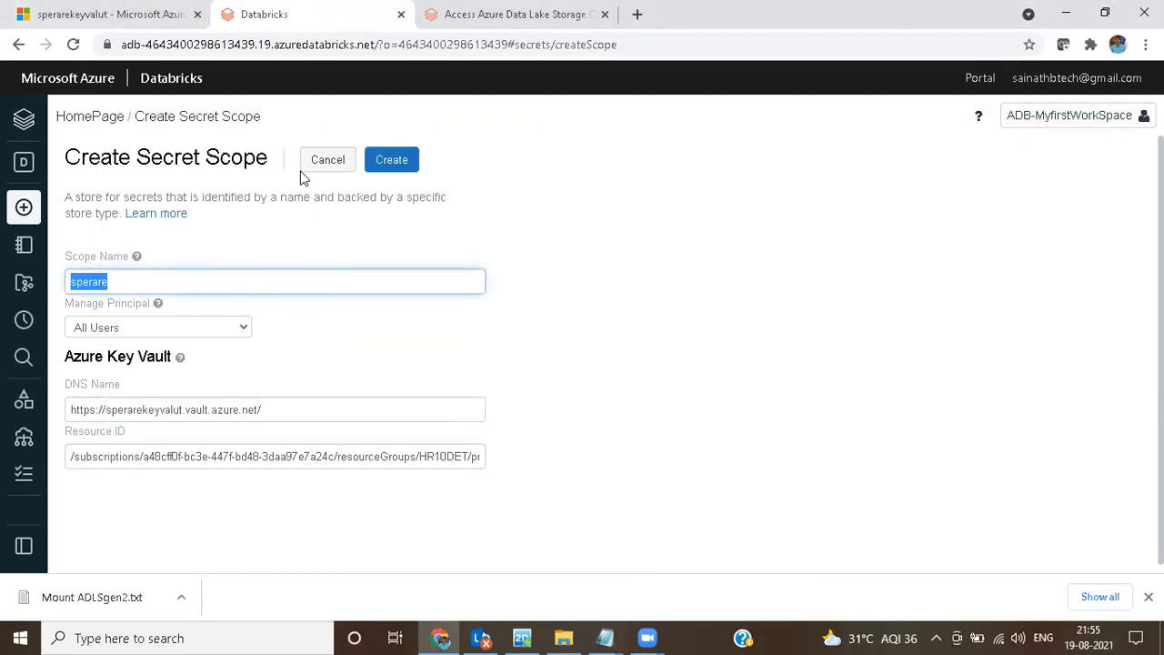
pyautogui.click(405, 162)
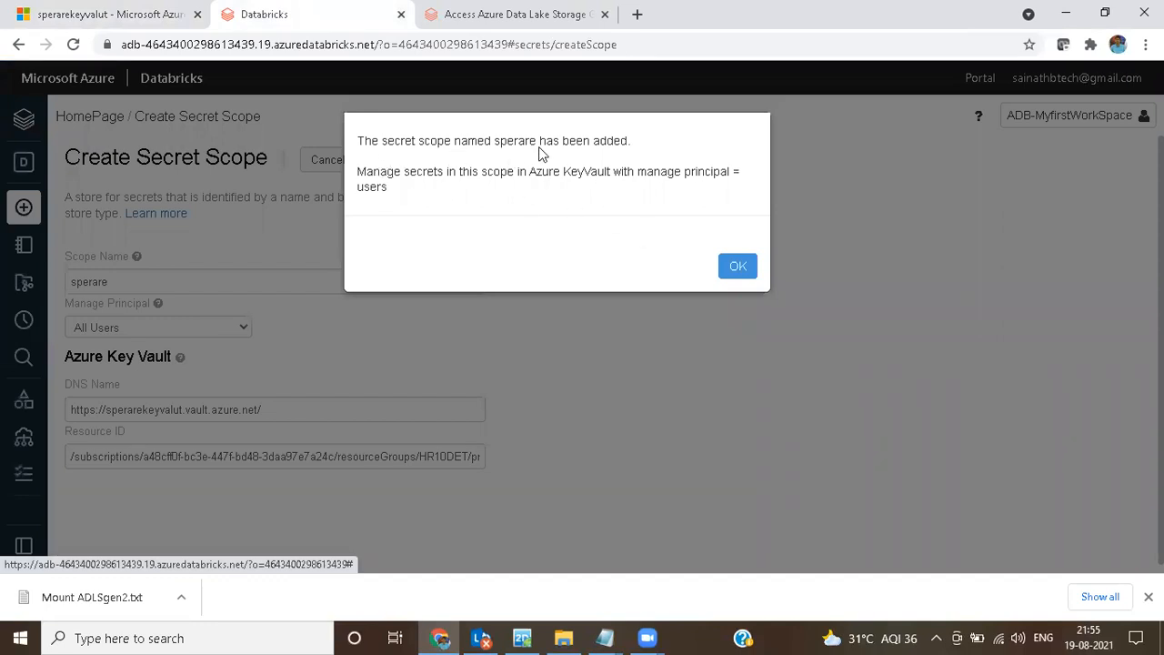
pyautogui.click(735, 267)
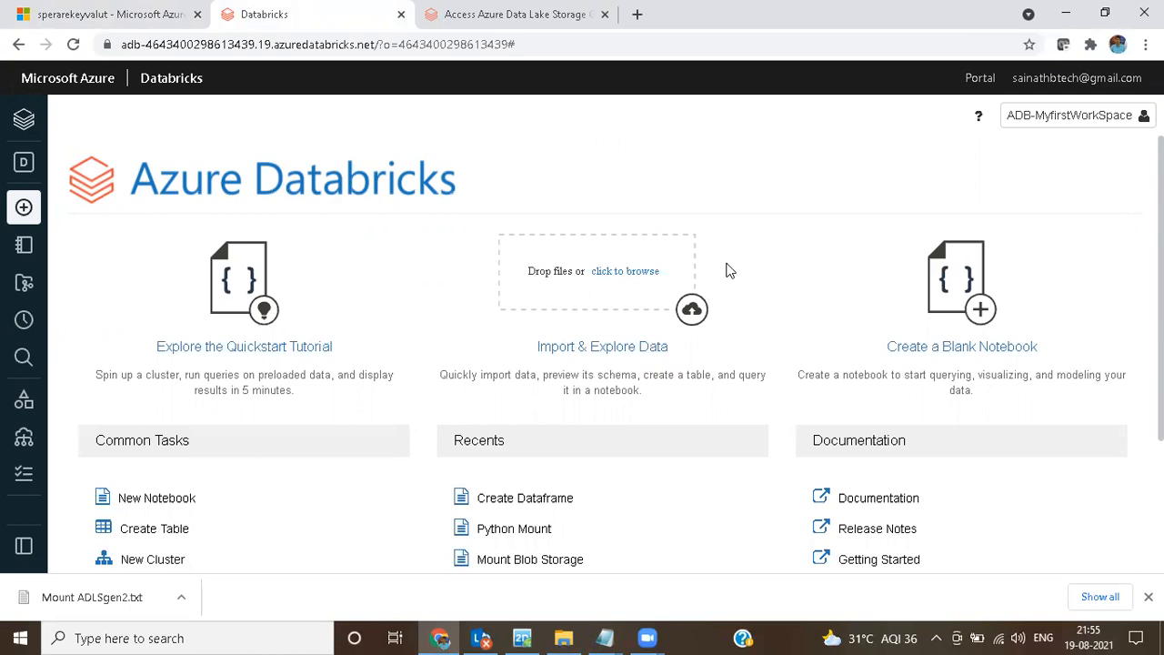
# Step: Create a Python notebook named "sperare_Mount ADLSgen2" on NewCluster in the user's own workspace folder
pyautogui.click(24, 251)
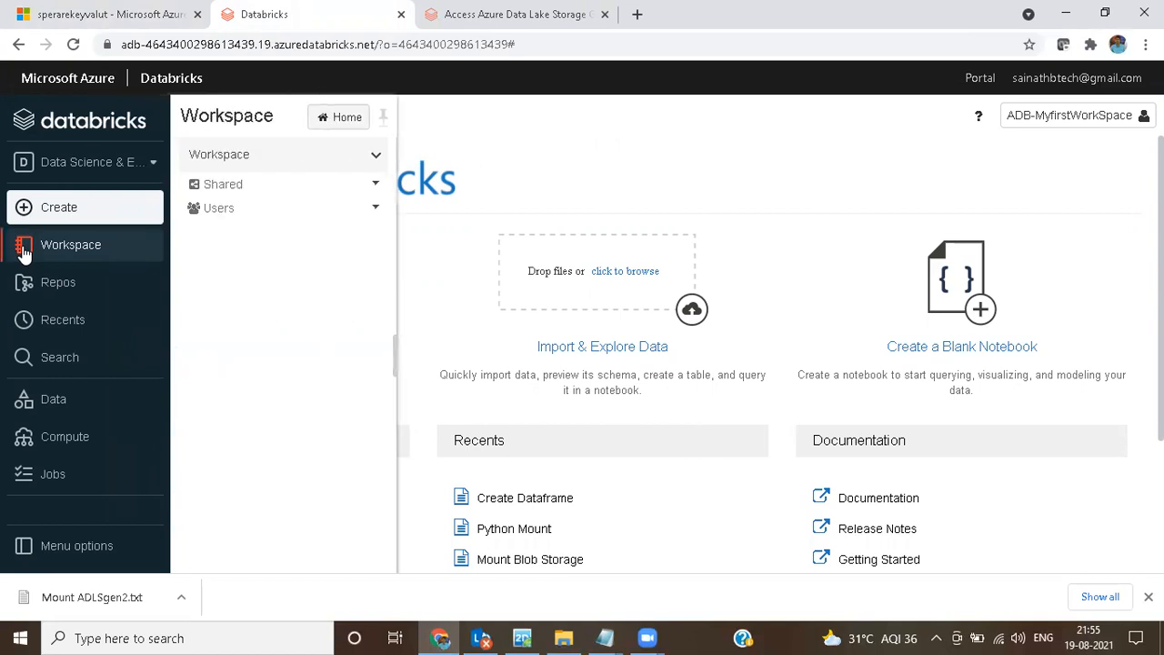
pyautogui.click(236, 210)
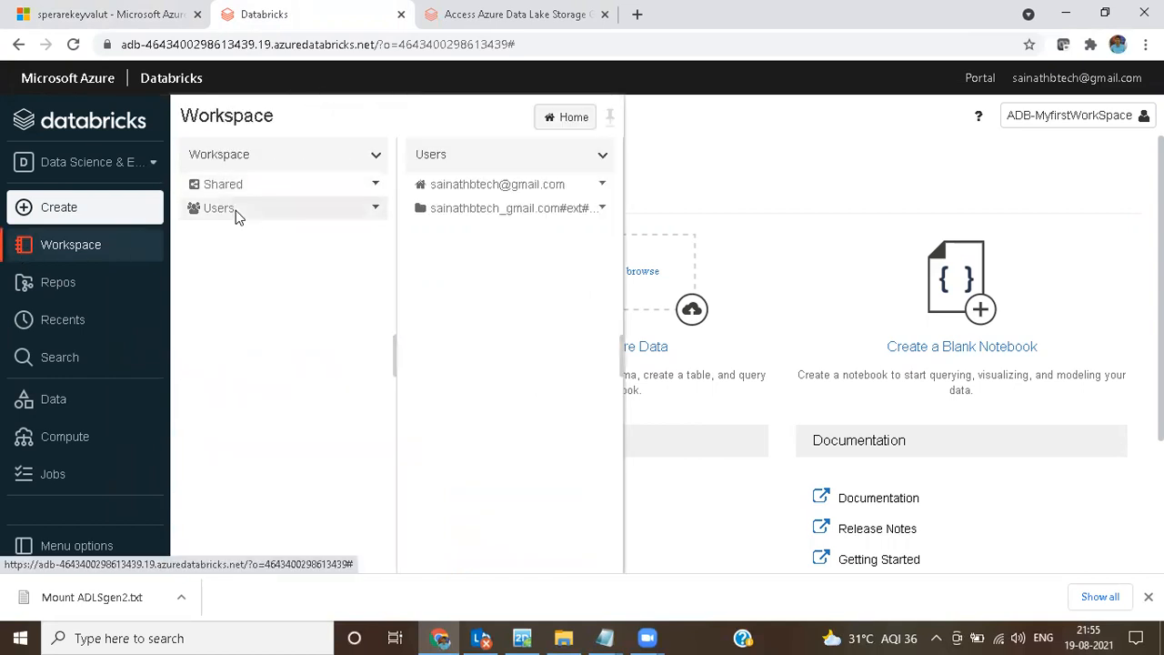
pyautogui.click(499, 191)
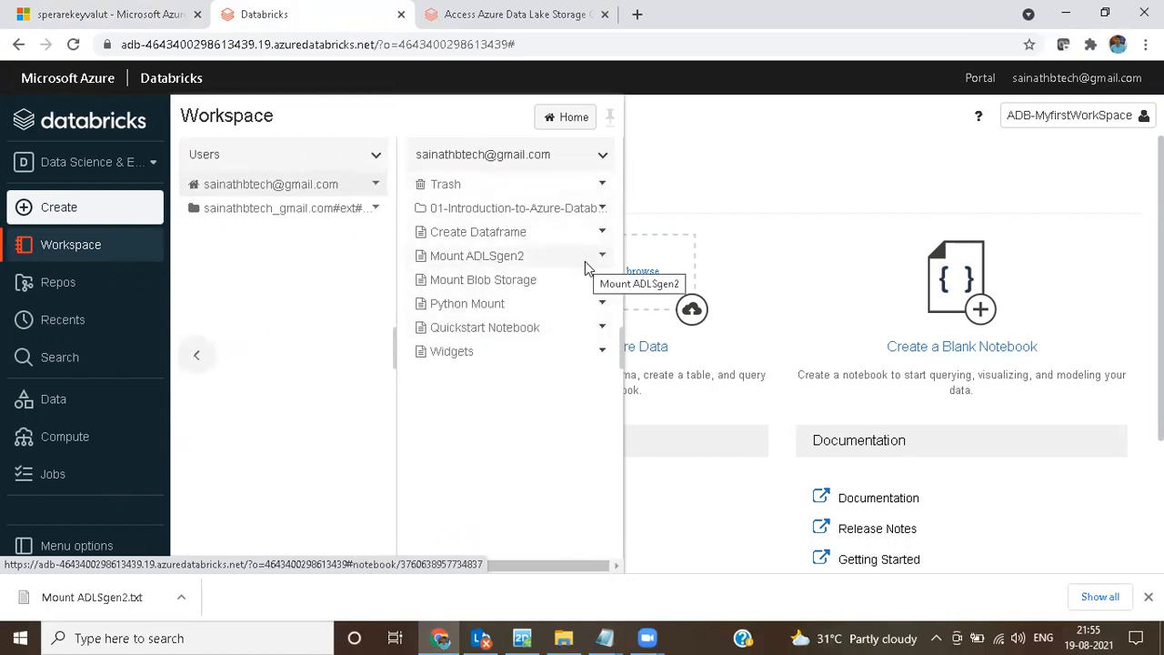
pyautogui.click(603, 155)
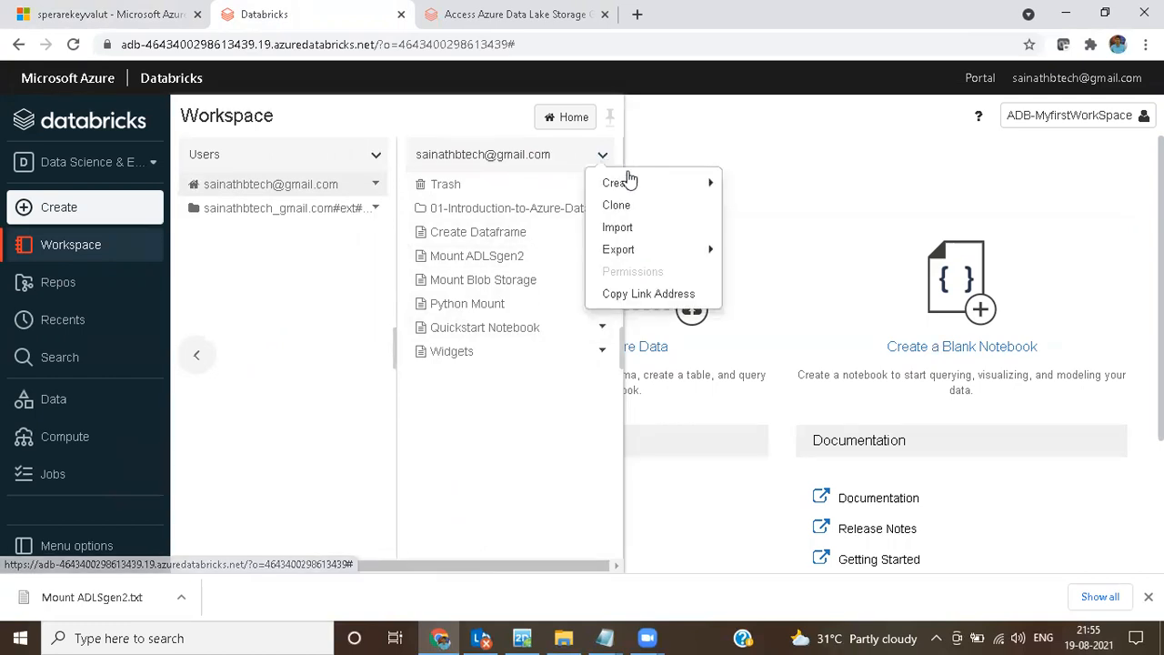
pyautogui.moveTo(665, 188)
pyautogui.click(755, 186)
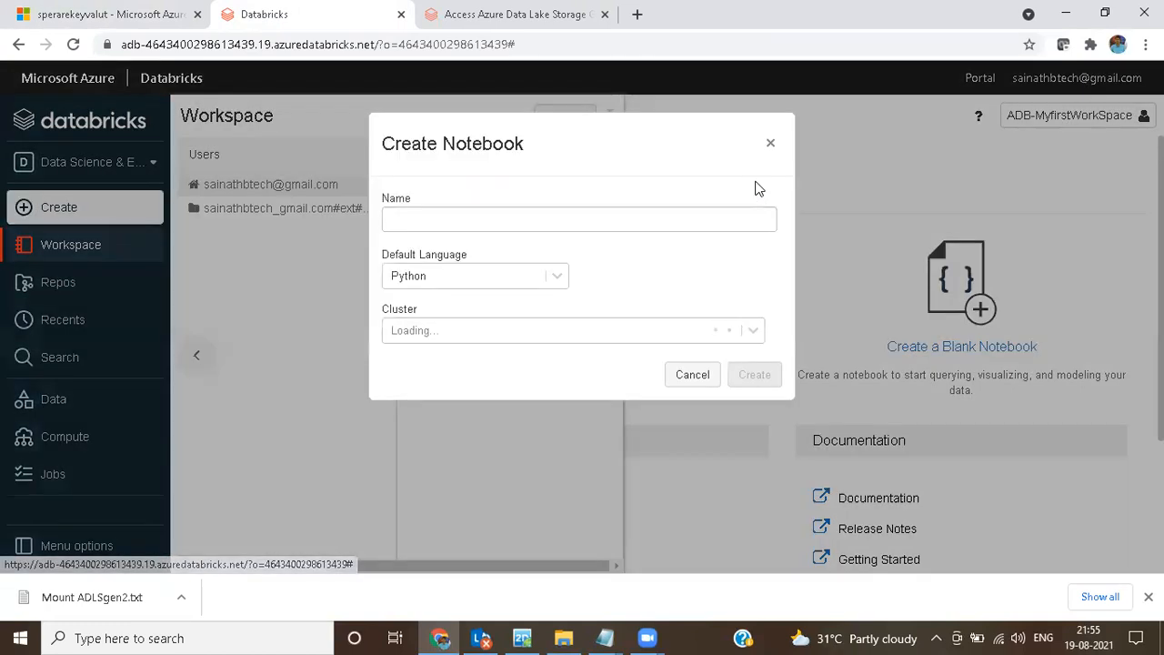
pyautogui.click(445, 223)
pyautogui.write('s')
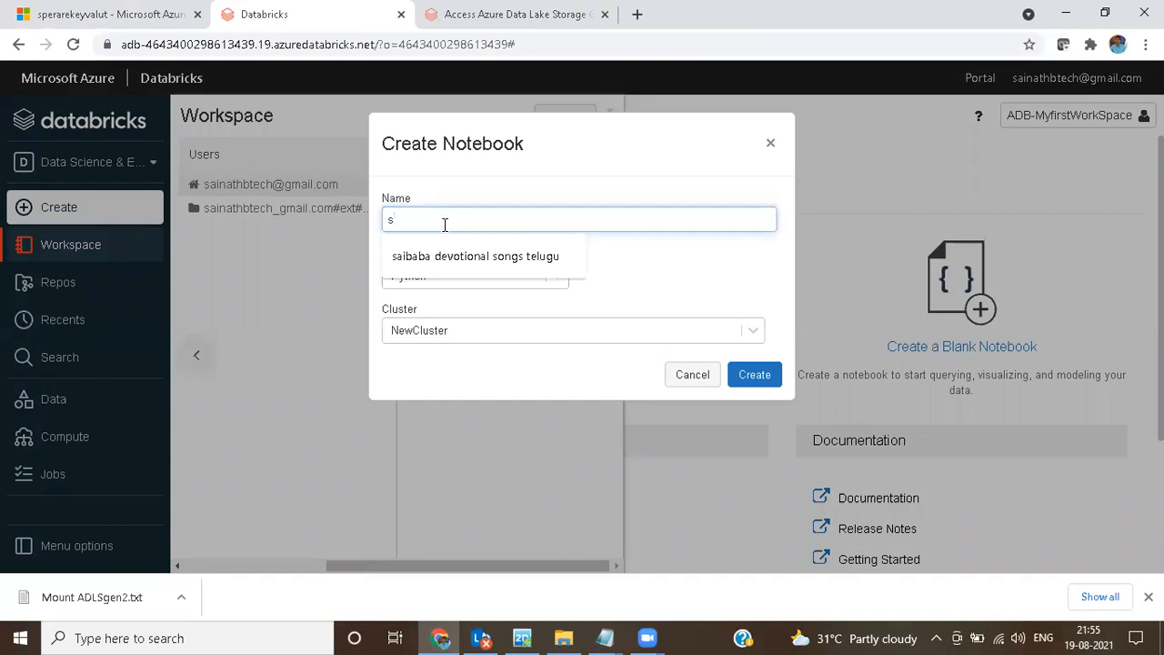
pyautogui.write('pera')
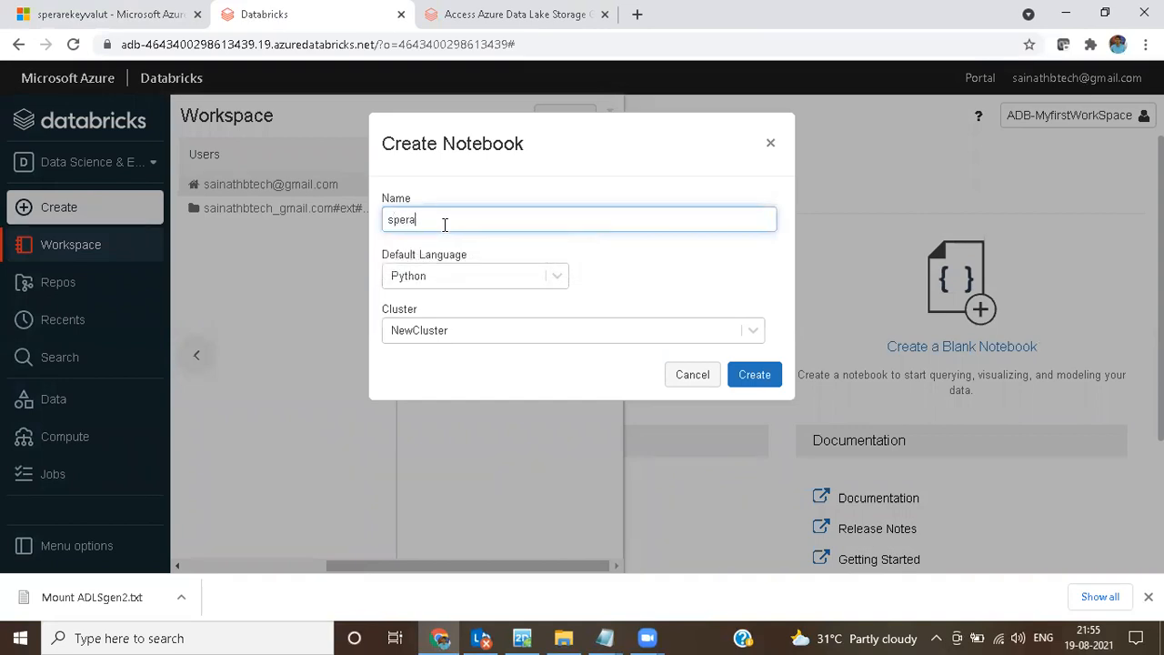
pyautogui.write('re_Mount ADLSgen2')
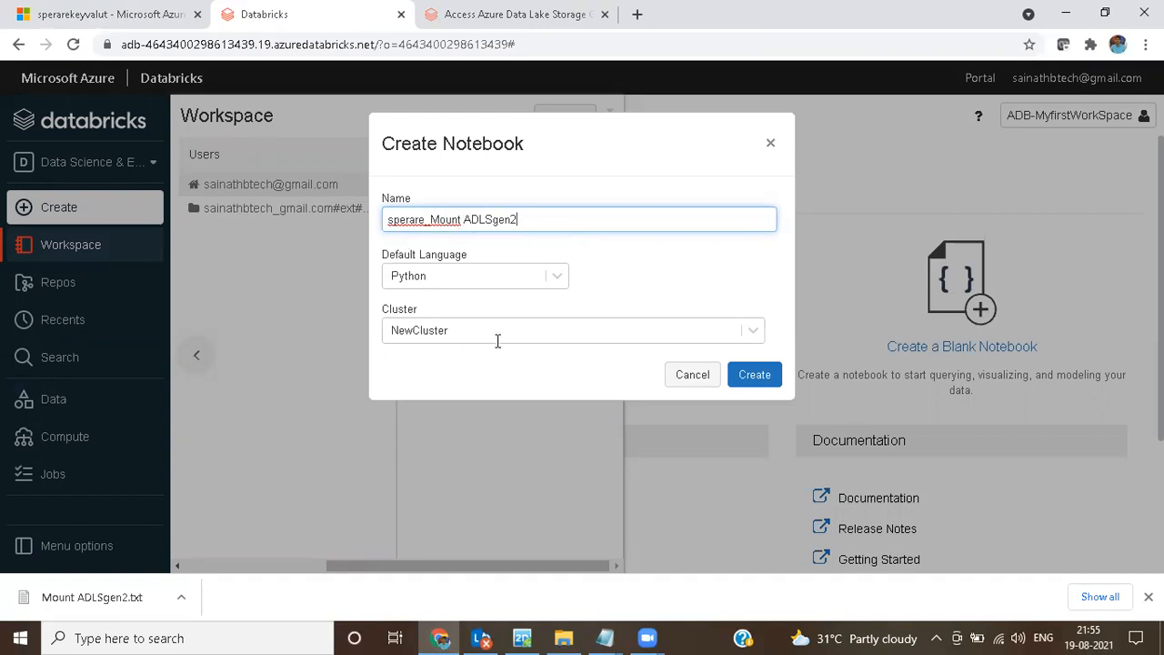
pyautogui.click(754, 377)
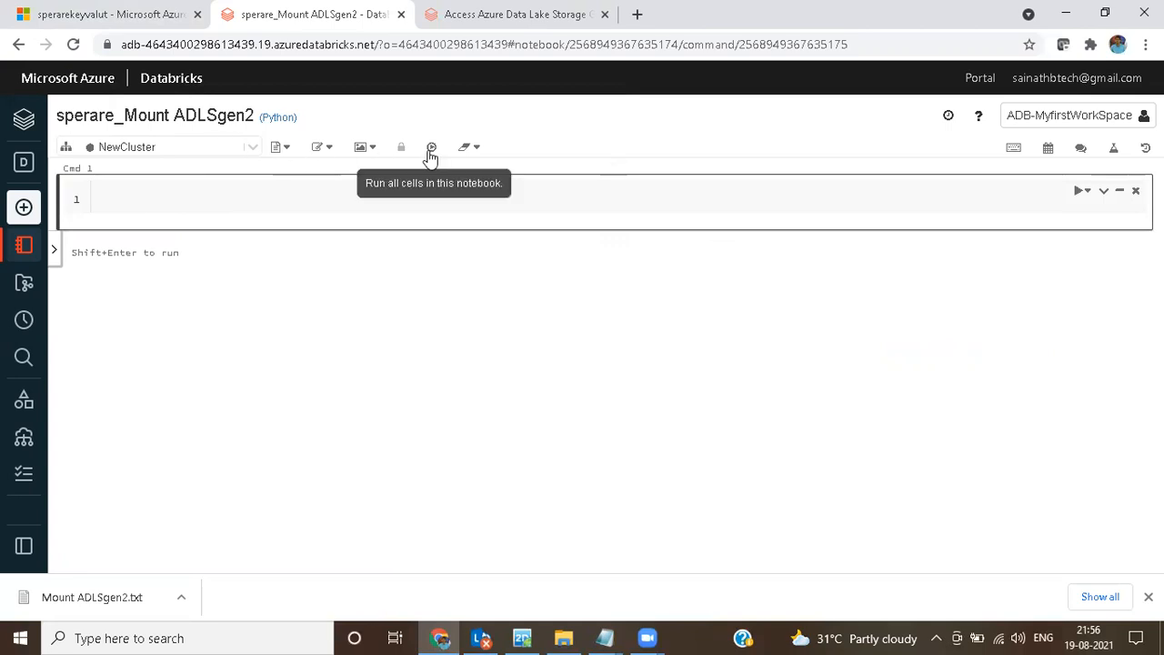
# Step: Start NewCluster, the cluster attached to the sperare_Mount ADLSgen2 notebook
pyautogui.click(253, 151)
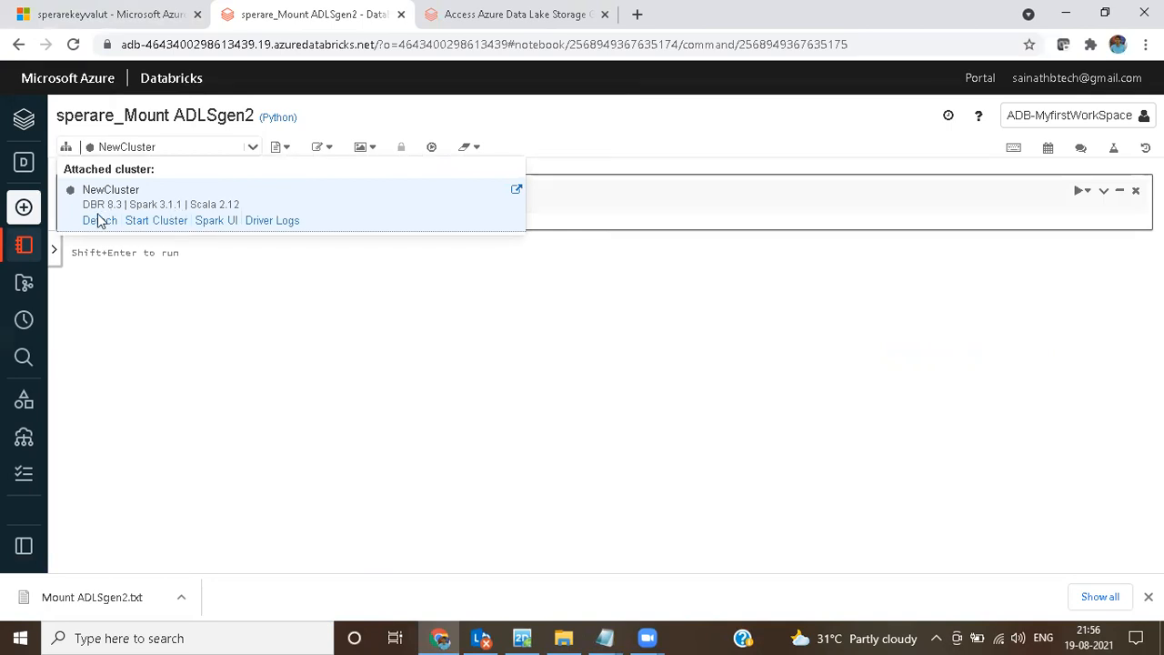
pyautogui.click(152, 224)
pyautogui.click(152, 224)
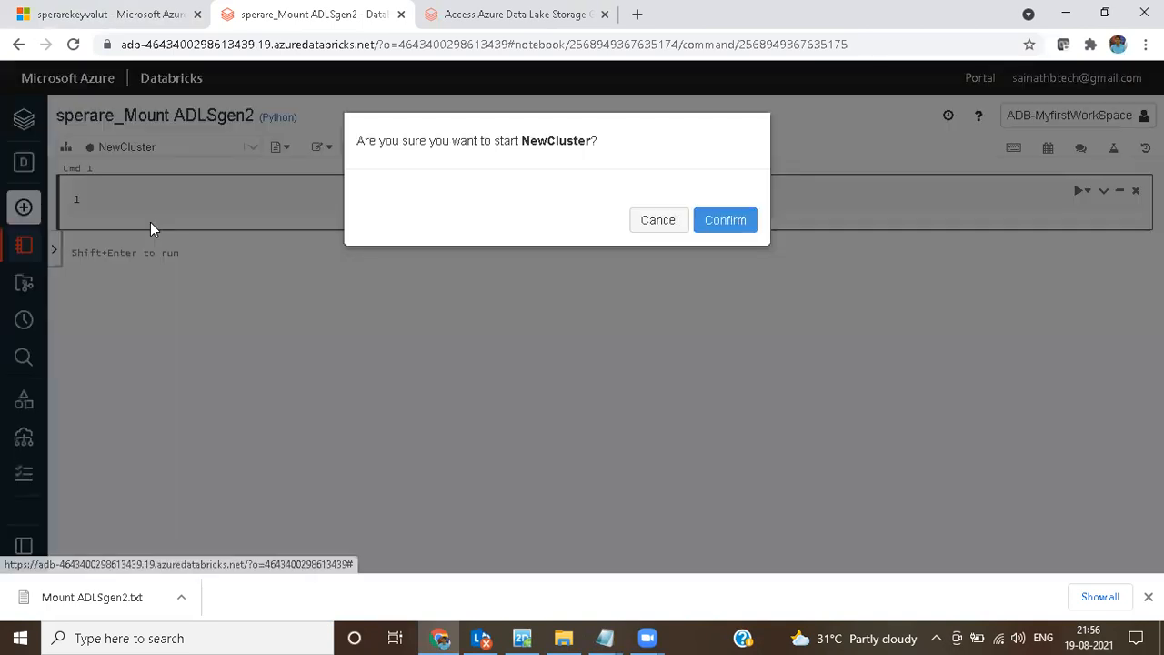
pyautogui.click(735, 232)
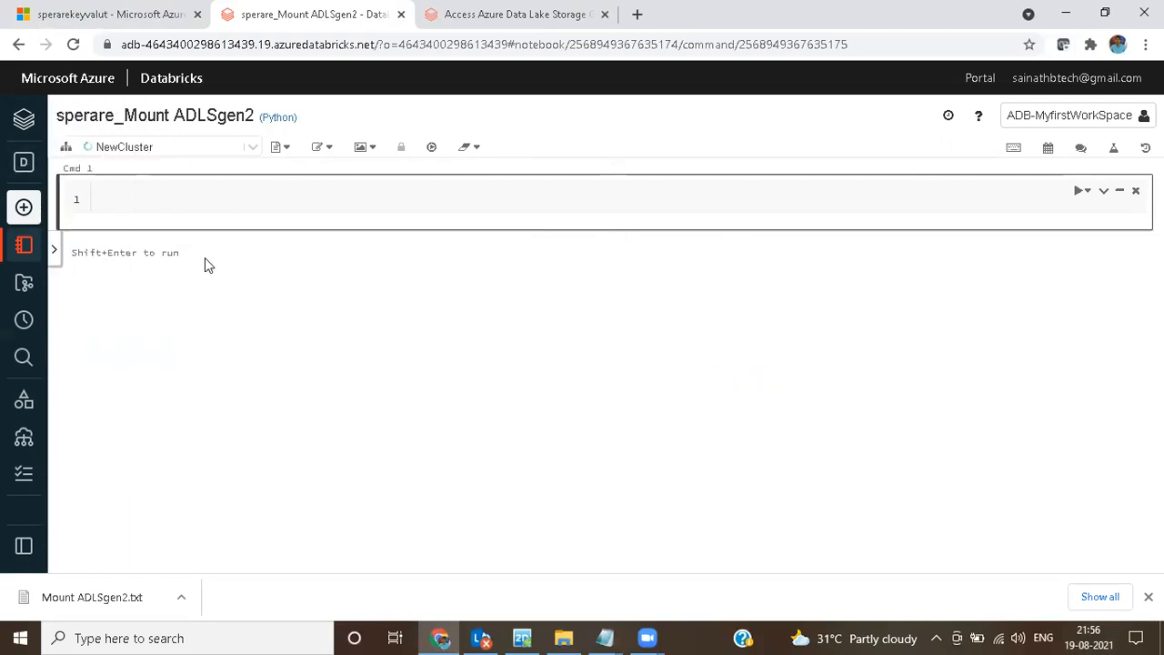
# Step: Review the mount script in the untitled Notepad notes and the Python mount code in the Databricks ADLS Gen2 documentation
pyautogui.moveTo(616, 627)
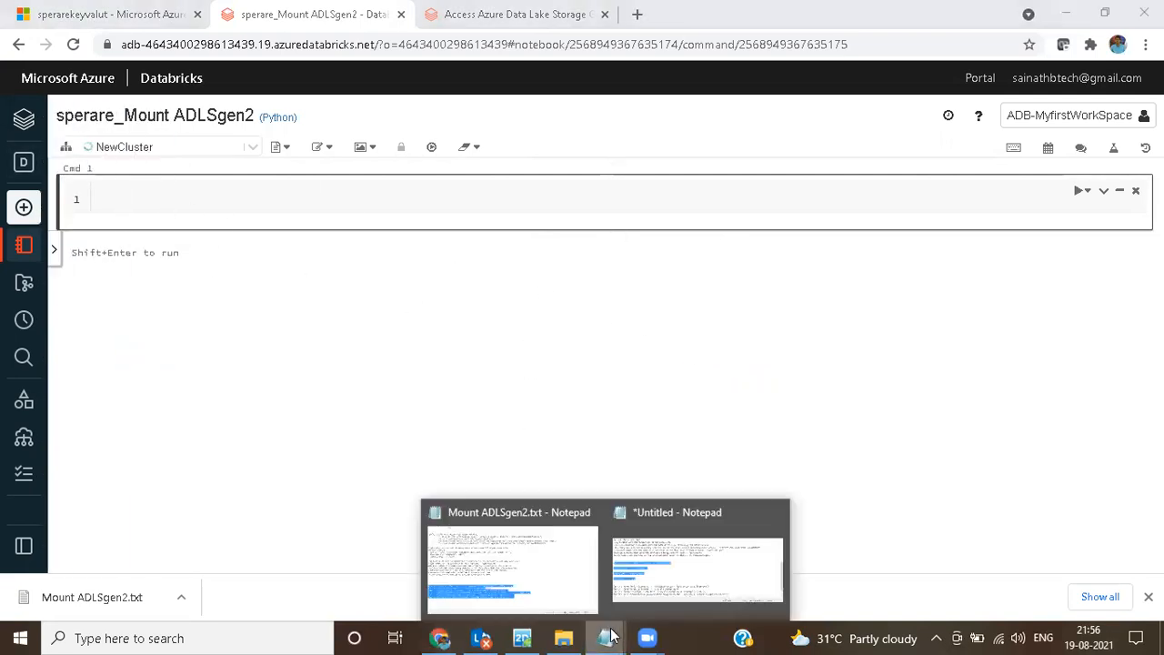
pyautogui.click(667, 594)
pyautogui.scroll(6, 520, 384)
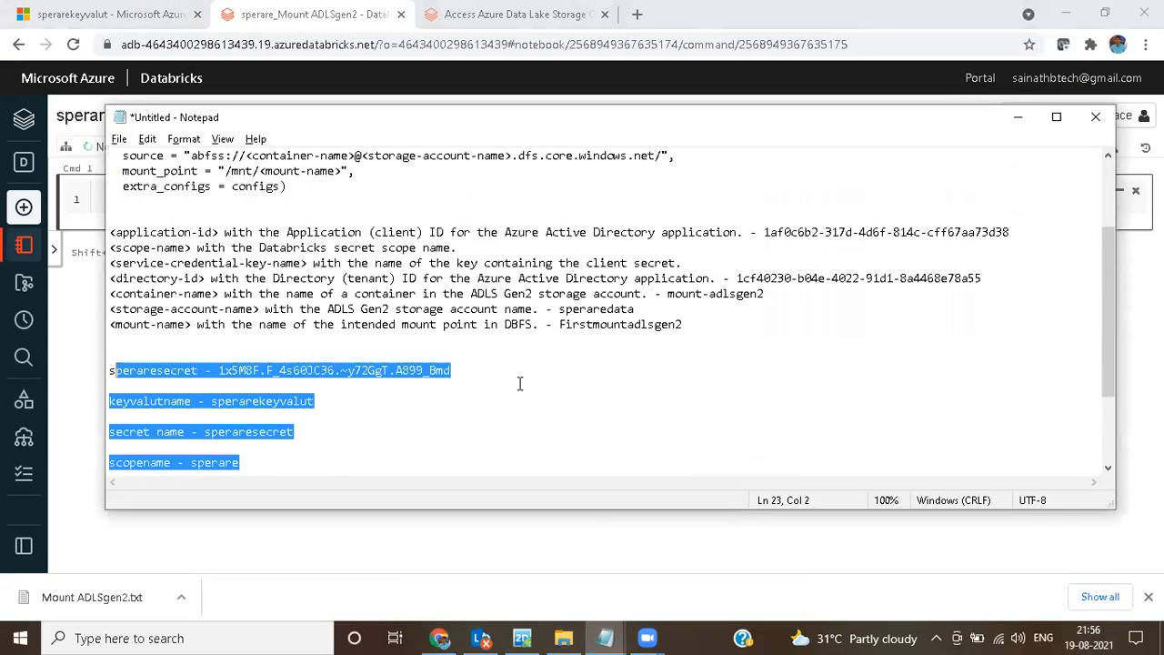
pyautogui.scroll(1, 520, 384)
pyautogui.click(514, 15)
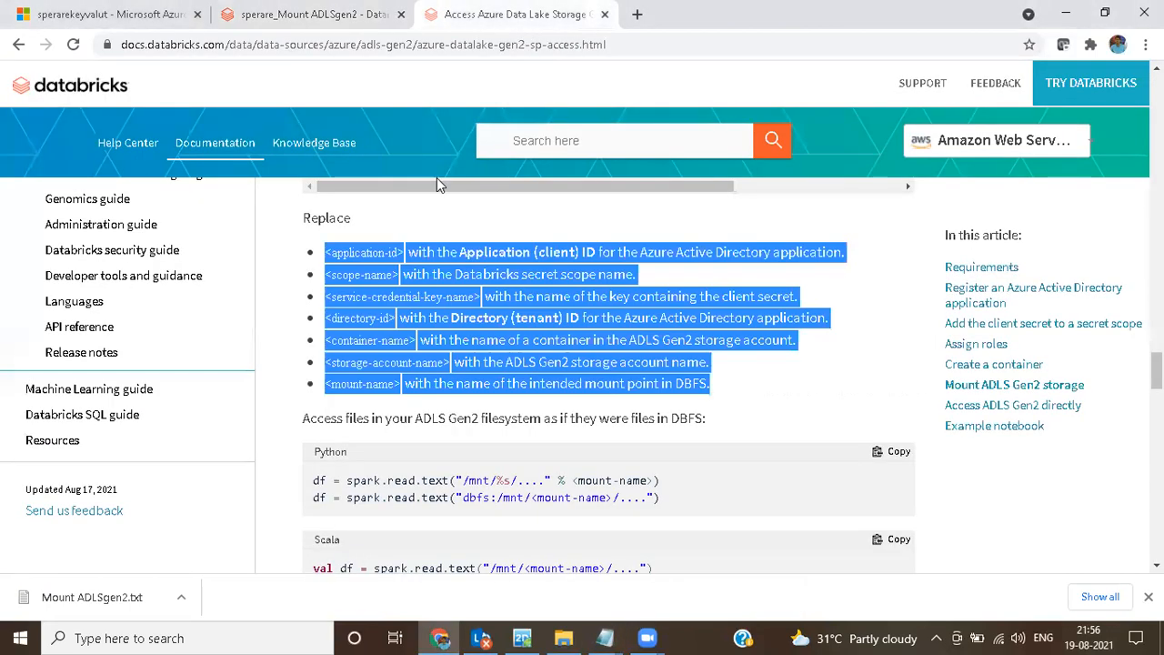
pyautogui.scroll(3, 471, 362)
pyautogui.scroll(4, 471, 362)
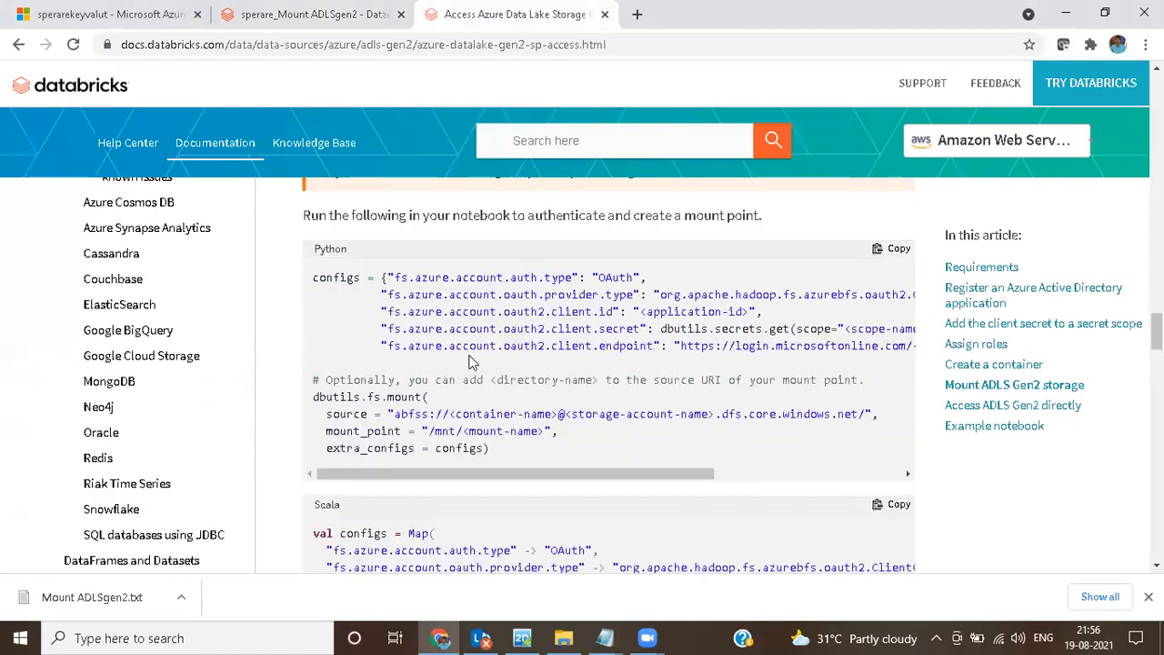
pyautogui.scroll(-2, 540, 412)
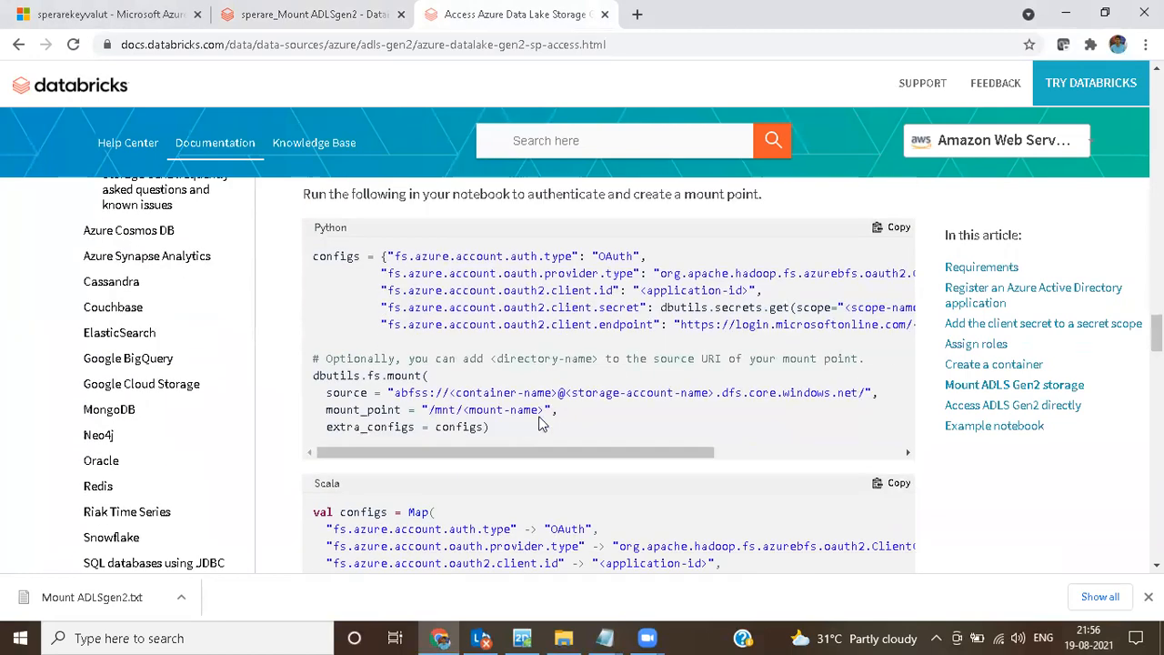
# Step: In the untitled Notepad script, replace the <application-id> placeholder with the application (client) ID recorded in the notes
pyautogui.moveTo(599, 635)
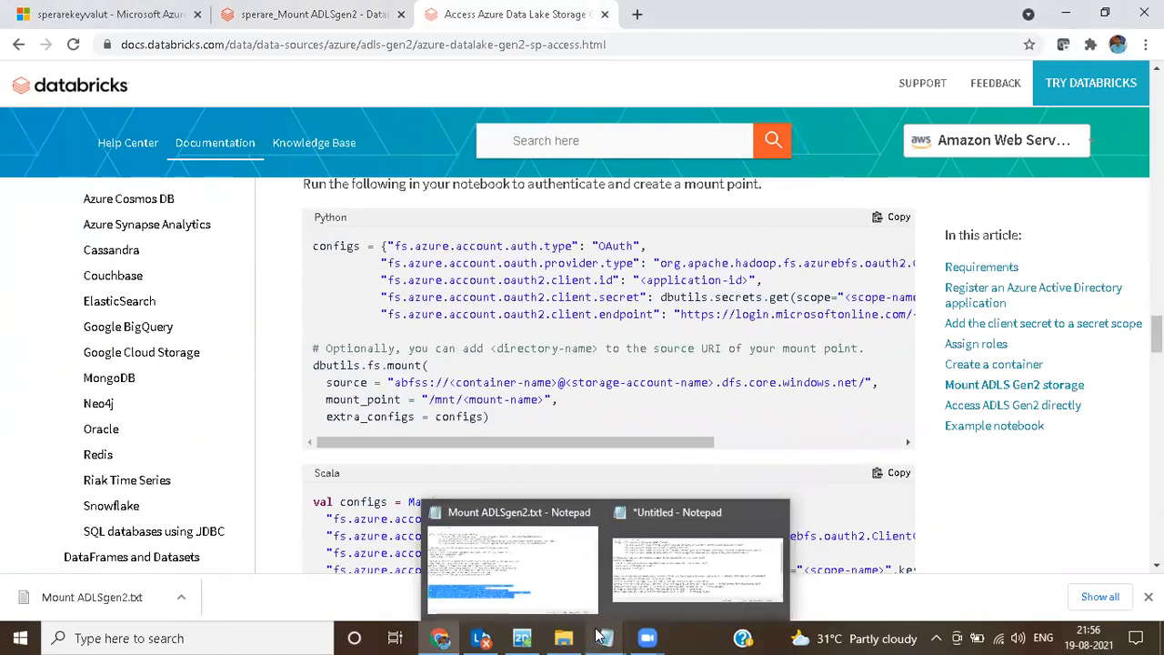
pyautogui.click(663, 590)
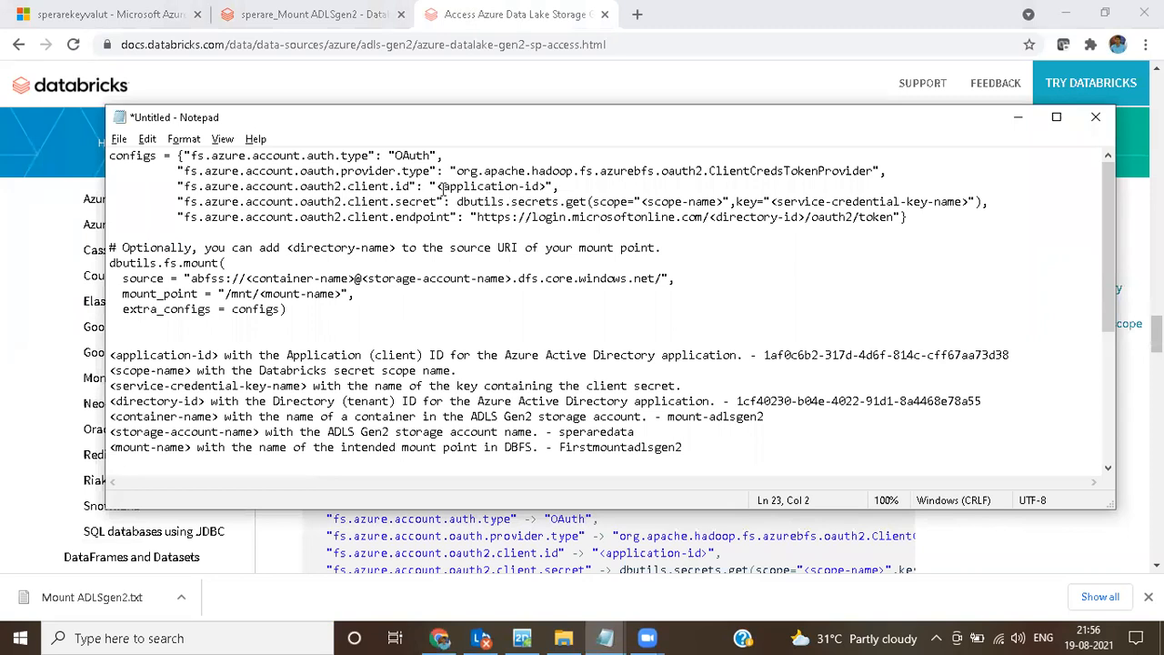
pyautogui.moveTo(437, 186); pyautogui.dragTo(544, 185)
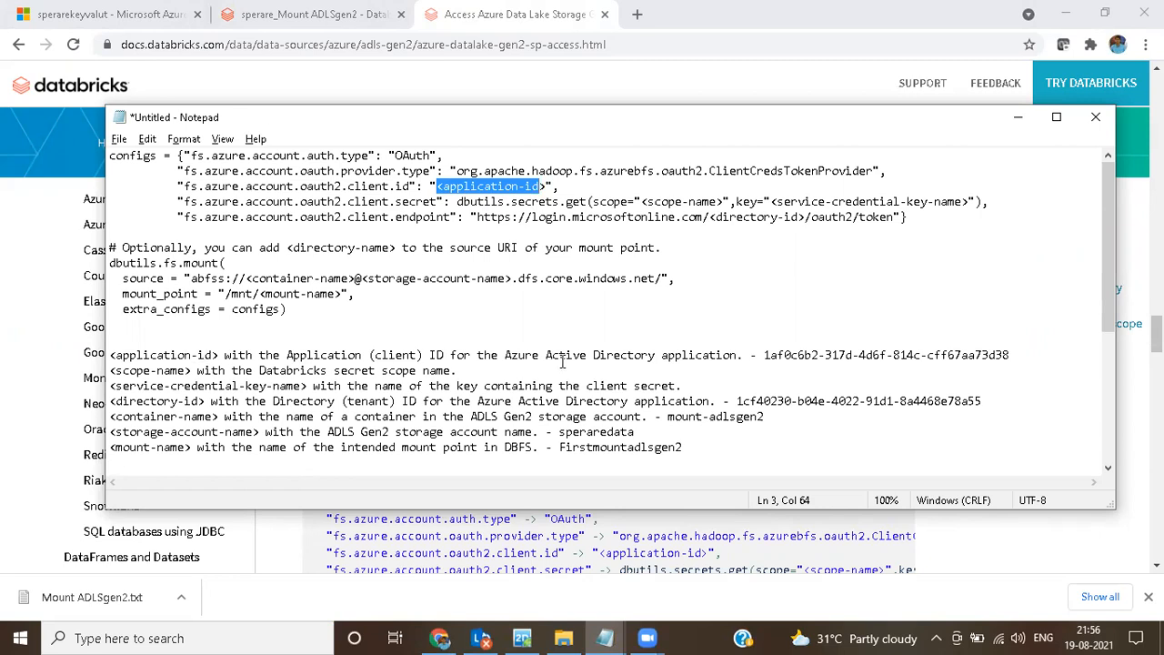
pyautogui.moveTo(764, 355); pyautogui.dragTo(1014, 353)
pyautogui.hotkey('ctrl', 'c')
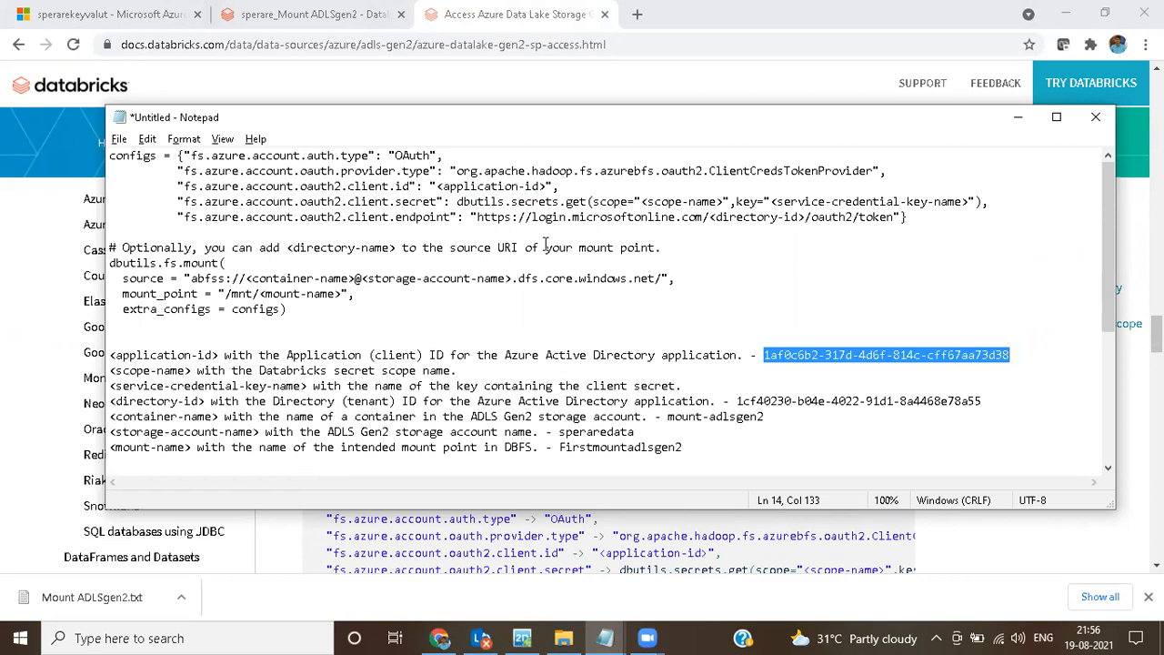
pyautogui.moveTo(437, 186); pyautogui.dragTo(546, 186)
pyautogui.hotkey('ctrl', 'v')
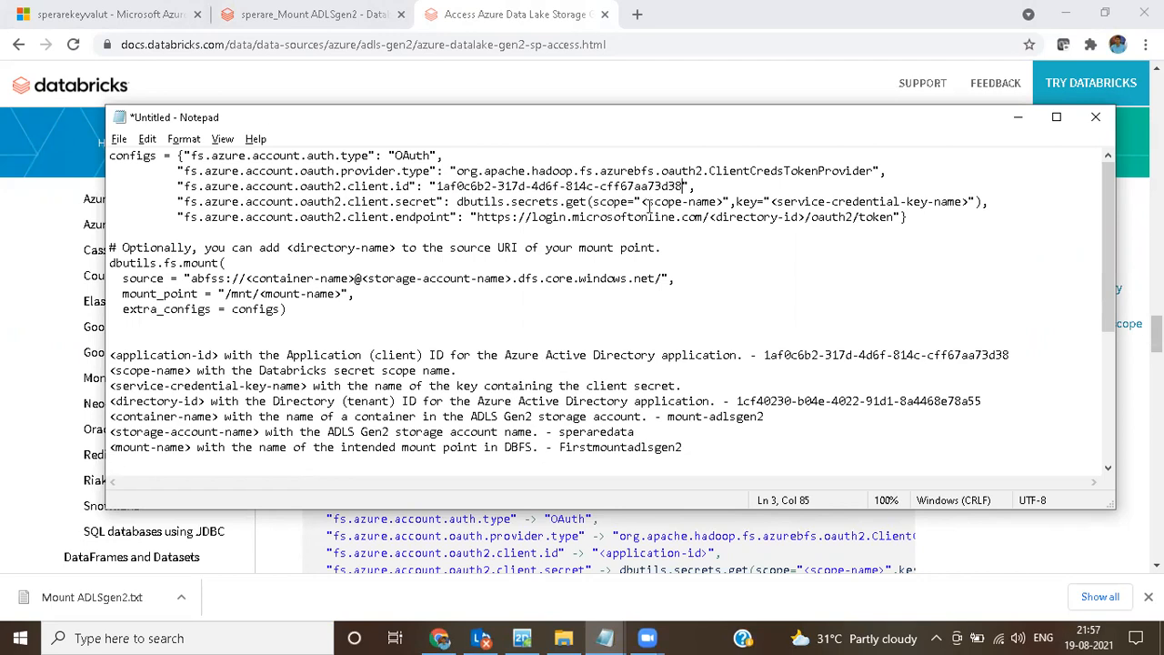
# Step: Replace the <scope-name> placeholder in the client secret line with the scope name sperare from the notes
pyautogui.scroll(-5, 367, 283)
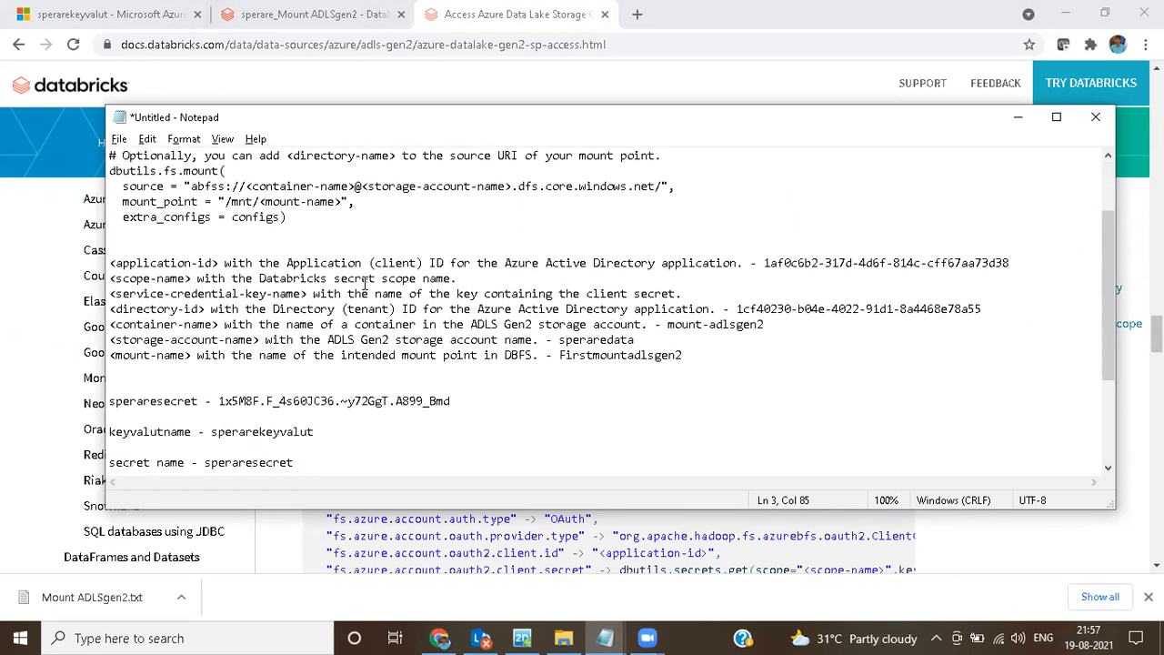
pyautogui.moveTo(245, 356); pyautogui.dragTo(193, 357)
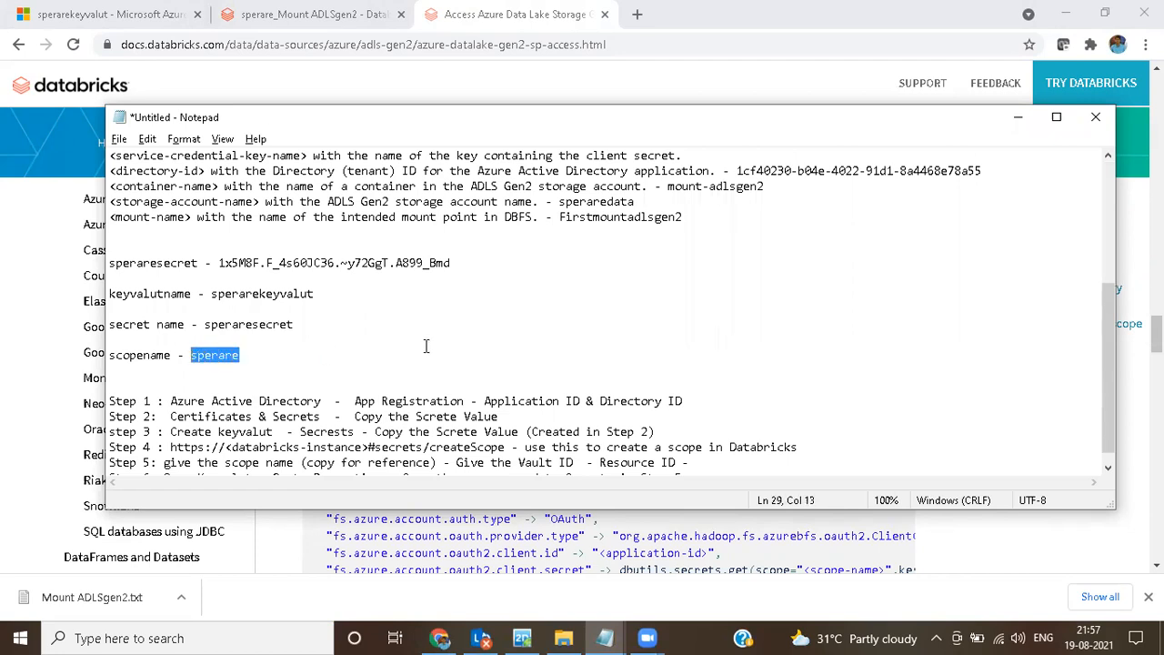
pyautogui.scroll(5, 502, 318)
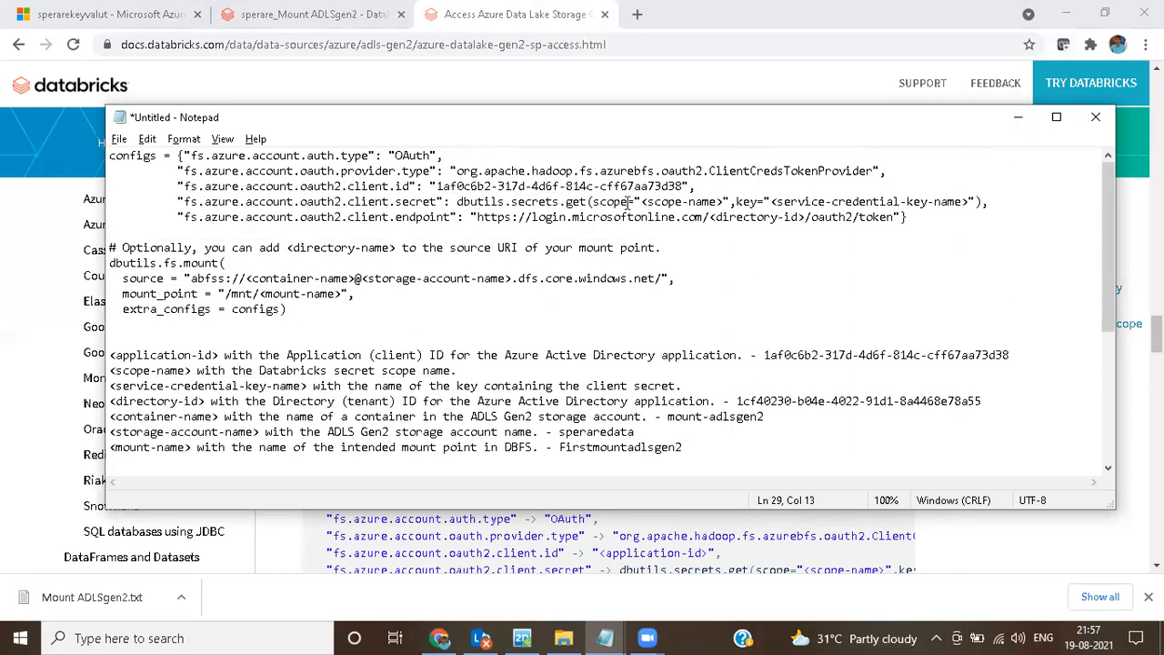
pyautogui.moveTo(643, 201); pyautogui.dragTo(724, 201)
pyautogui.write('sperare')
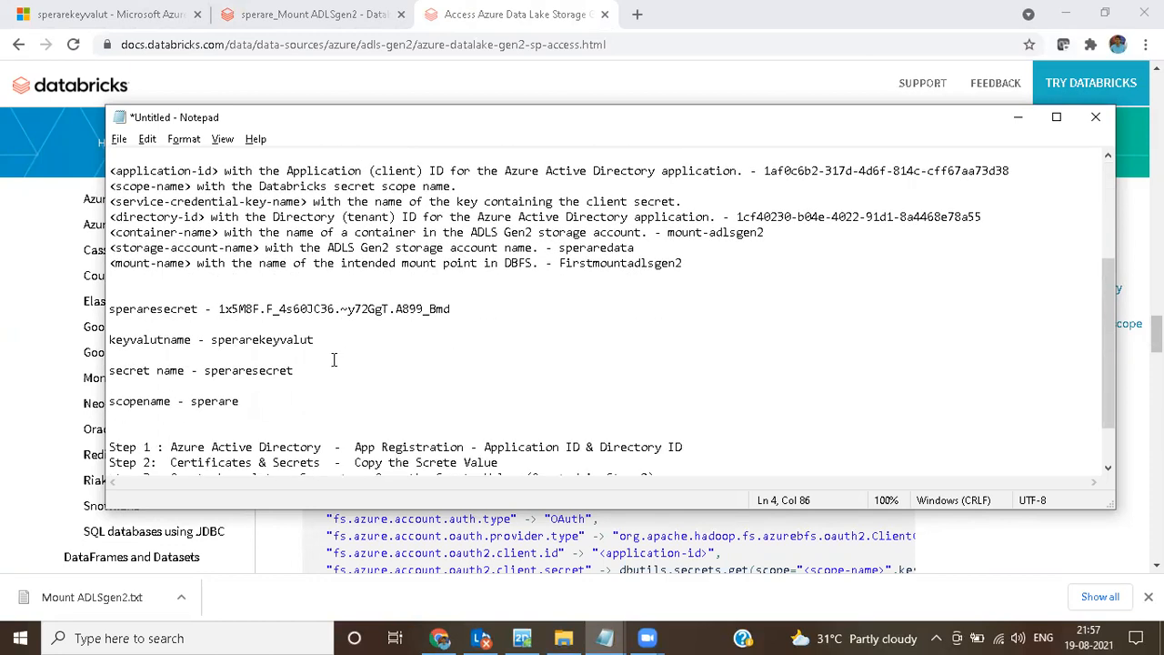
# Step: Replace the <service-credential-key-name> placeholder with the key vault name sperarekeyvalut from the notes
pyautogui.moveTo(319, 339); pyautogui.dragTo(211, 340)
pyautogui.hotkey('ctrl', 'c')
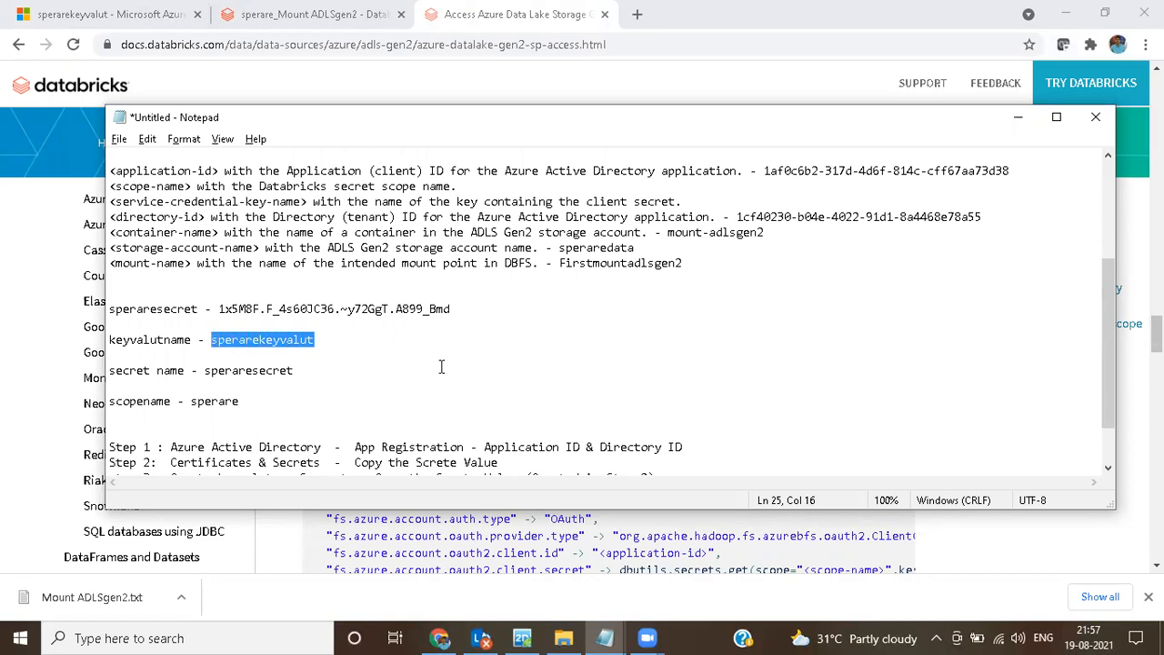
pyautogui.scroll(4, 441, 366)
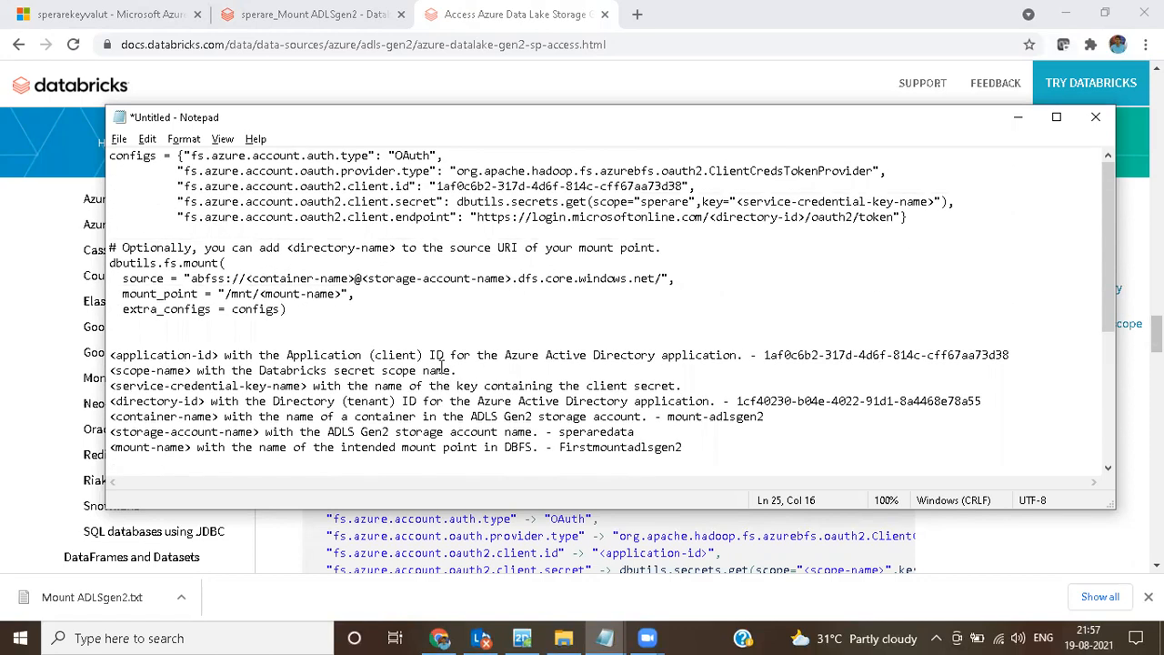
pyautogui.moveTo(741, 202); pyautogui.dragTo(936, 202)
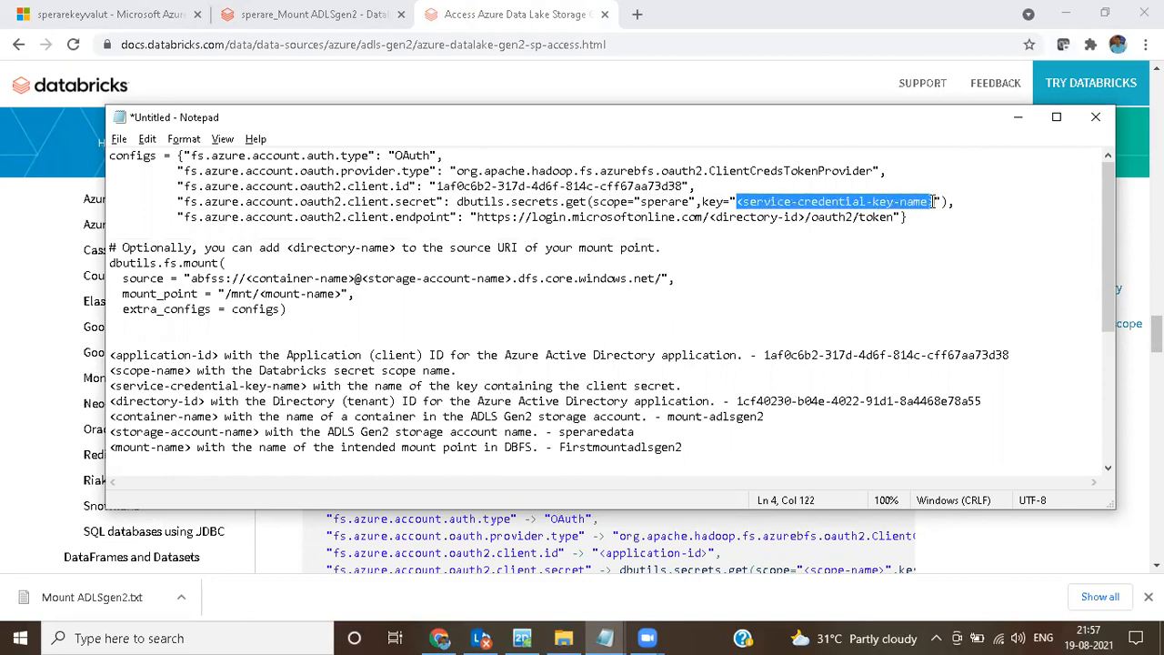
pyautogui.hotkey('ctrl', 'v')
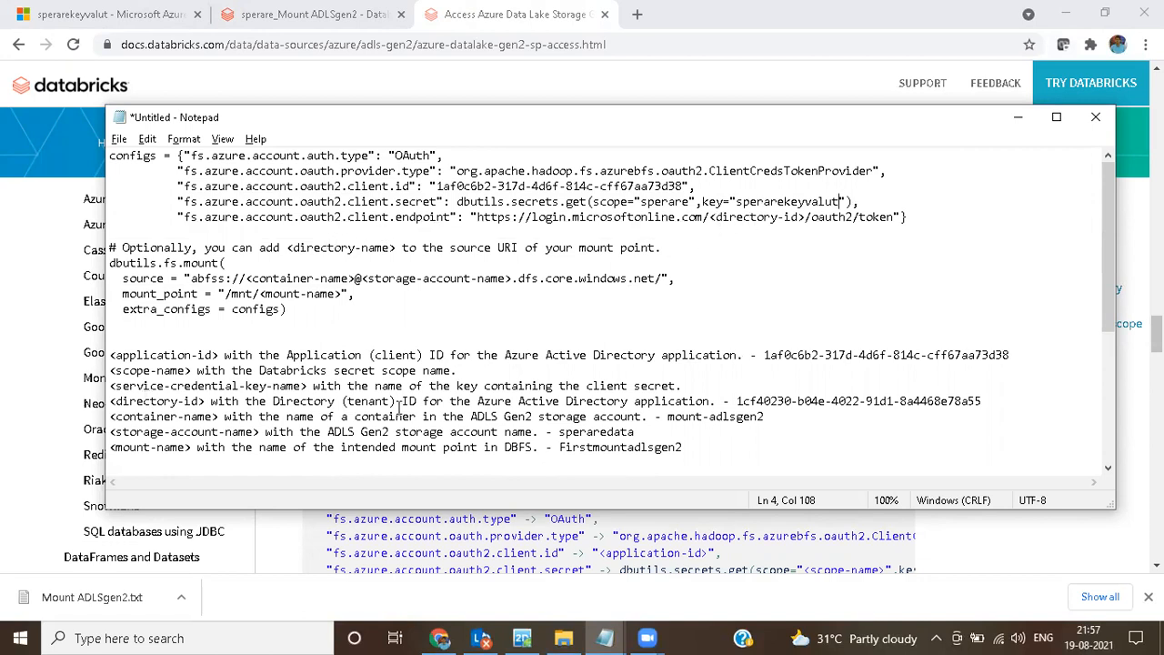
# Step: Replace the <directory-id> placeholder in the client endpoint URL with the directory (tenant) ID from the notes
pyautogui.click(737, 402)
pyautogui.moveTo(736, 401); pyautogui.dragTo(984, 402)
pyautogui.hotkey('ctrl', 'c')
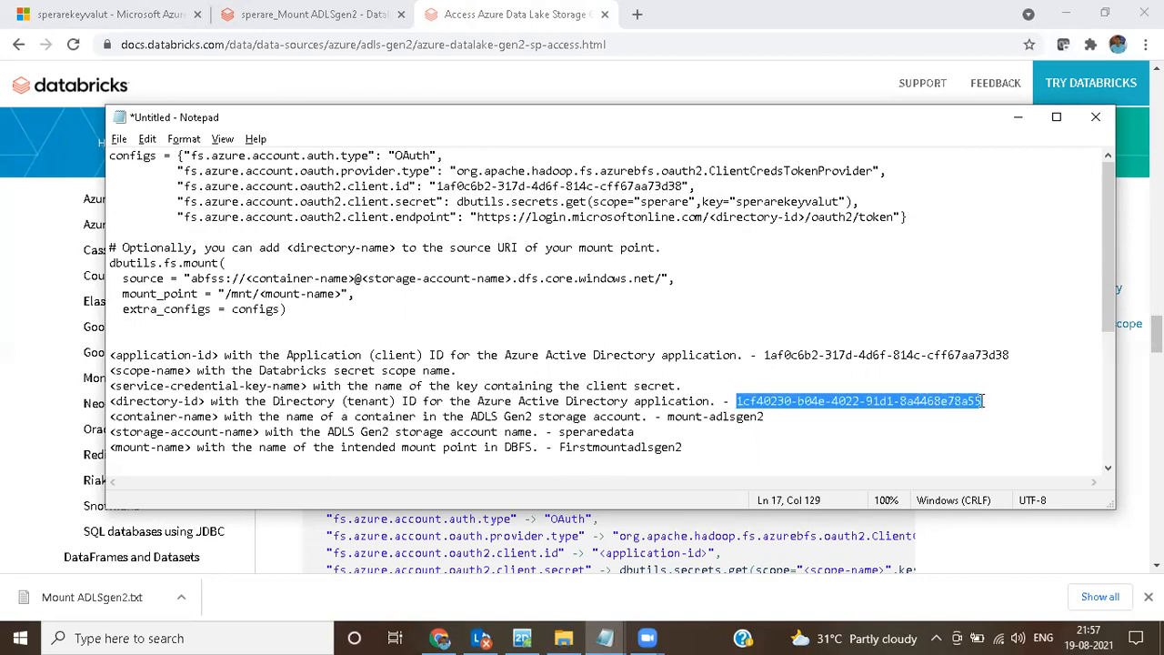
pyautogui.moveTo(710, 218); pyautogui.dragTo(806, 218)
pyautogui.hotkey('ctrl', 'v')
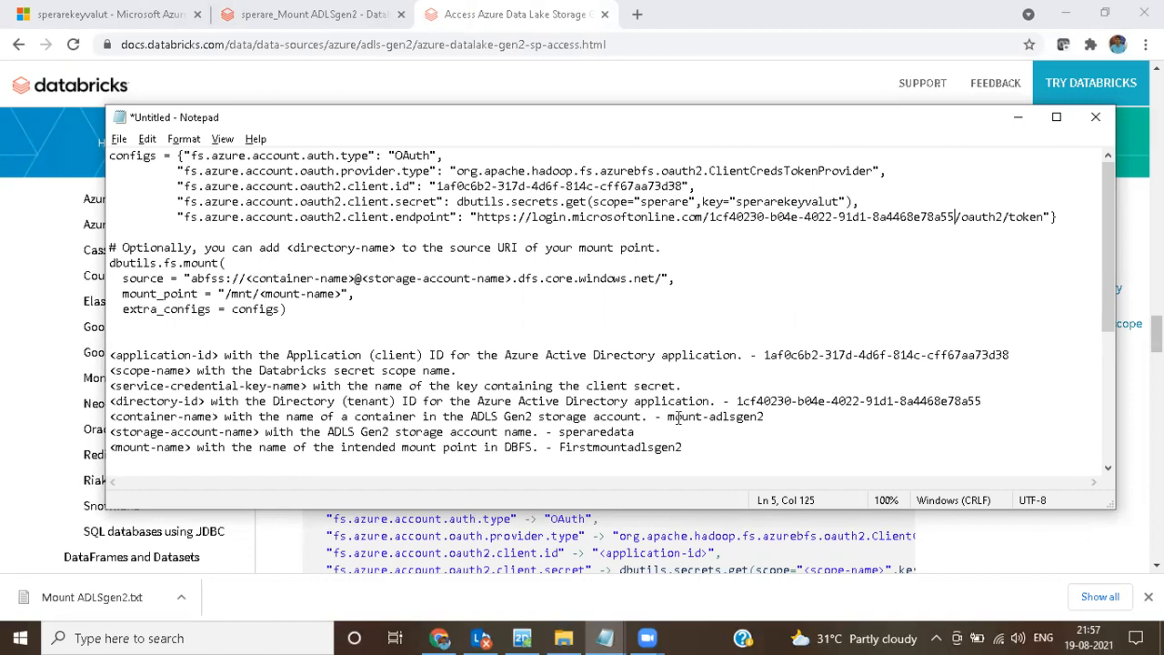
# Step: Fill the mount source URI with the container name mount-adlsgen2 and the storage account name speraredata from the notes
pyautogui.moveTo(668, 416); pyautogui.dragTo(765, 417)
pyautogui.hotkey('ctrl', 'c')
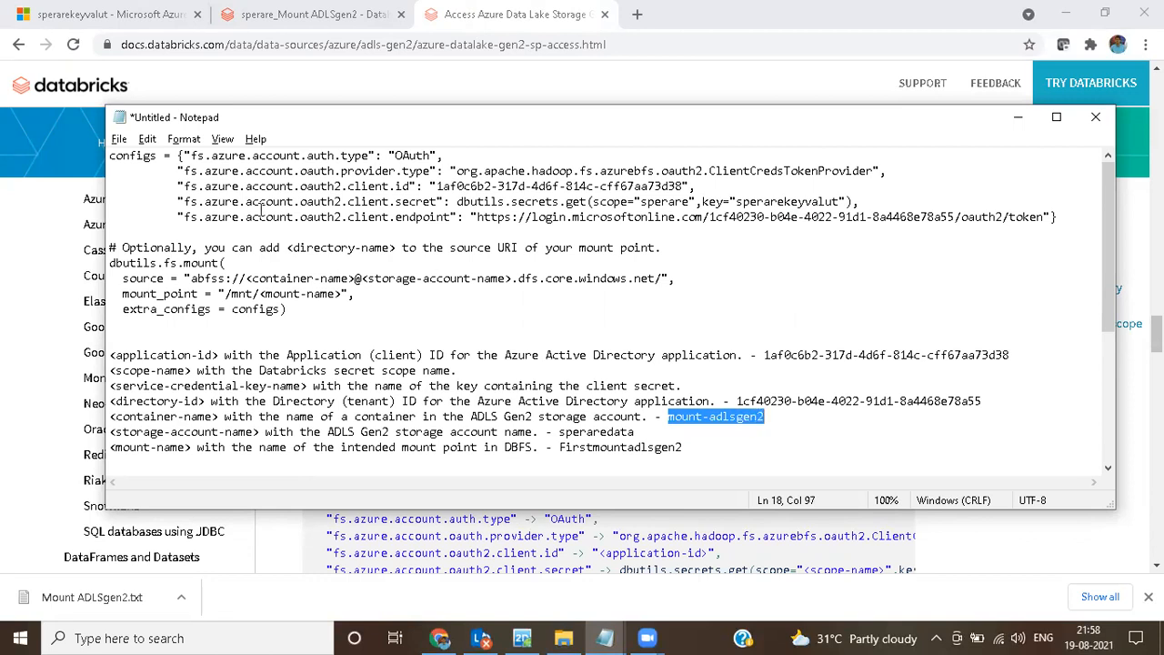
pyautogui.moveTo(257, 278); pyautogui.dragTo(355, 282)
pyautogui.click(245, 278)
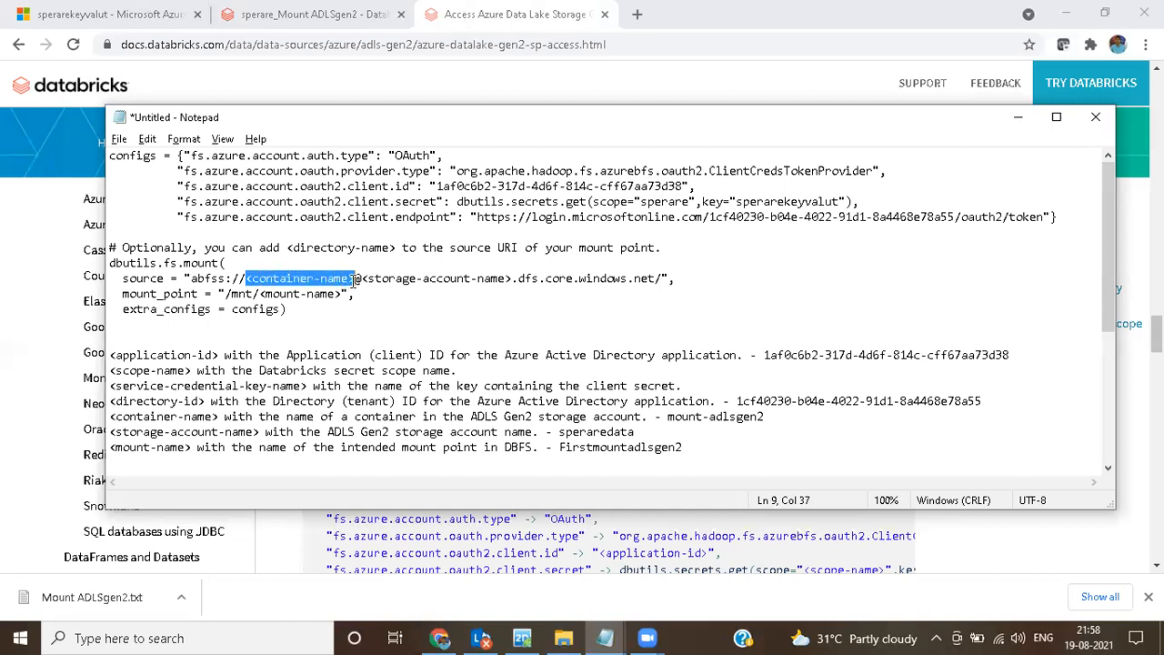
pyautogui.hotkey('ctrl', 'v')
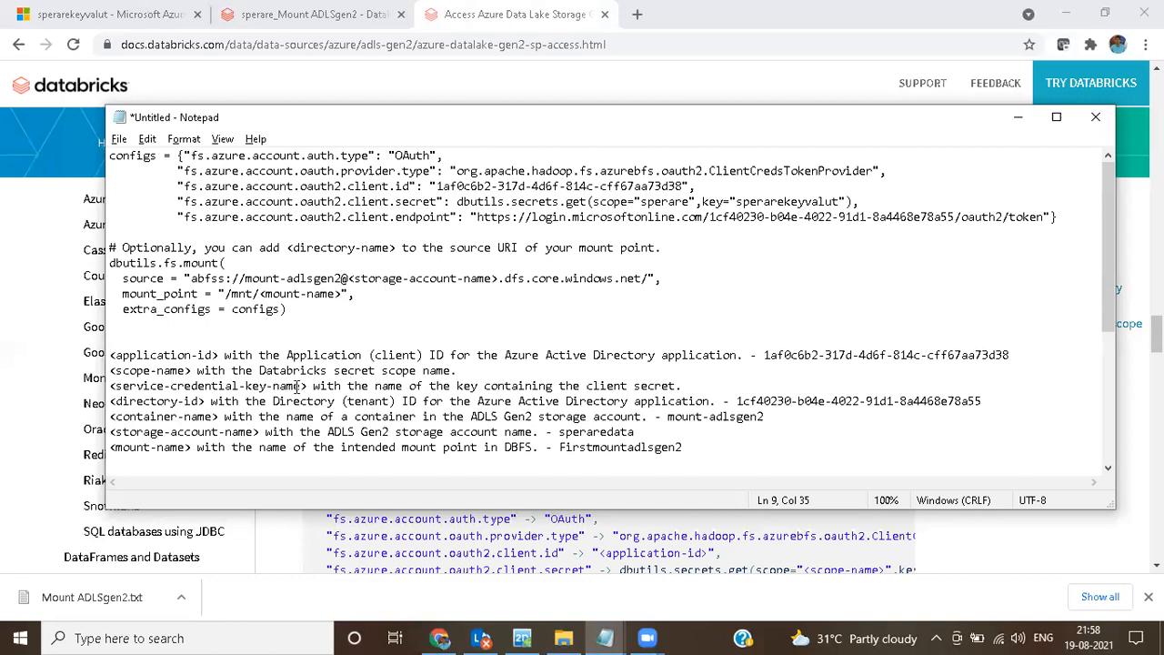
pyautogui.moveTo(559, 434); pyautogui.dragTo(635, 433)
pyautogui.hotkey('ctrl', 'c')
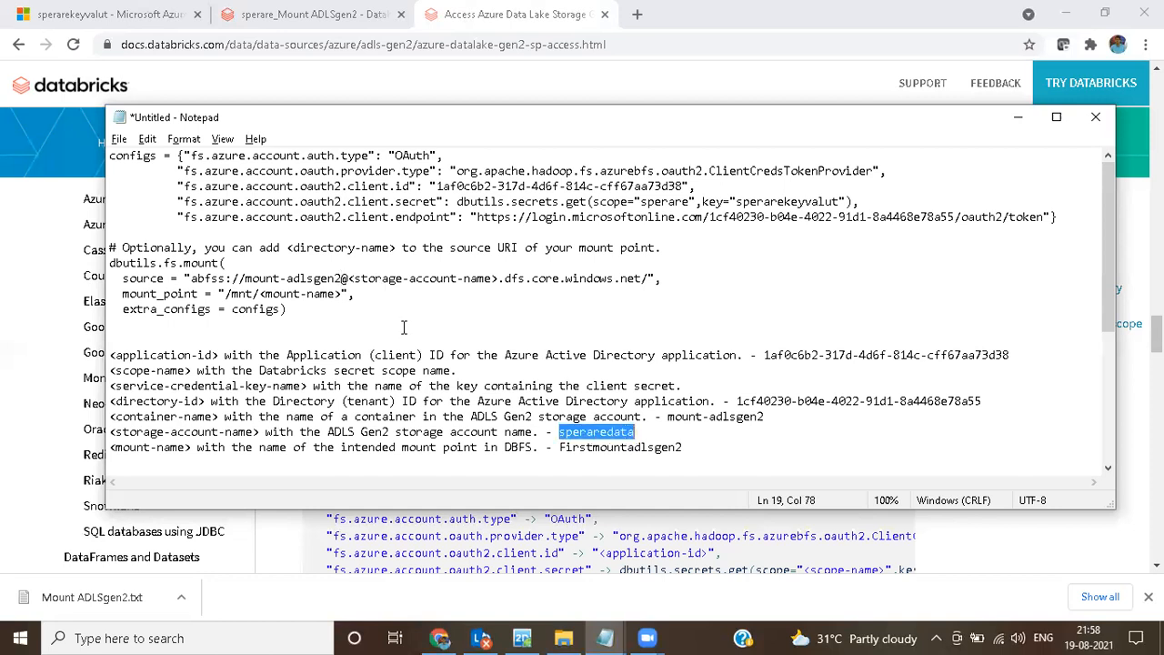
pyautogui.moveTo(350, 279); pyautogui.dragTo(497, 283)
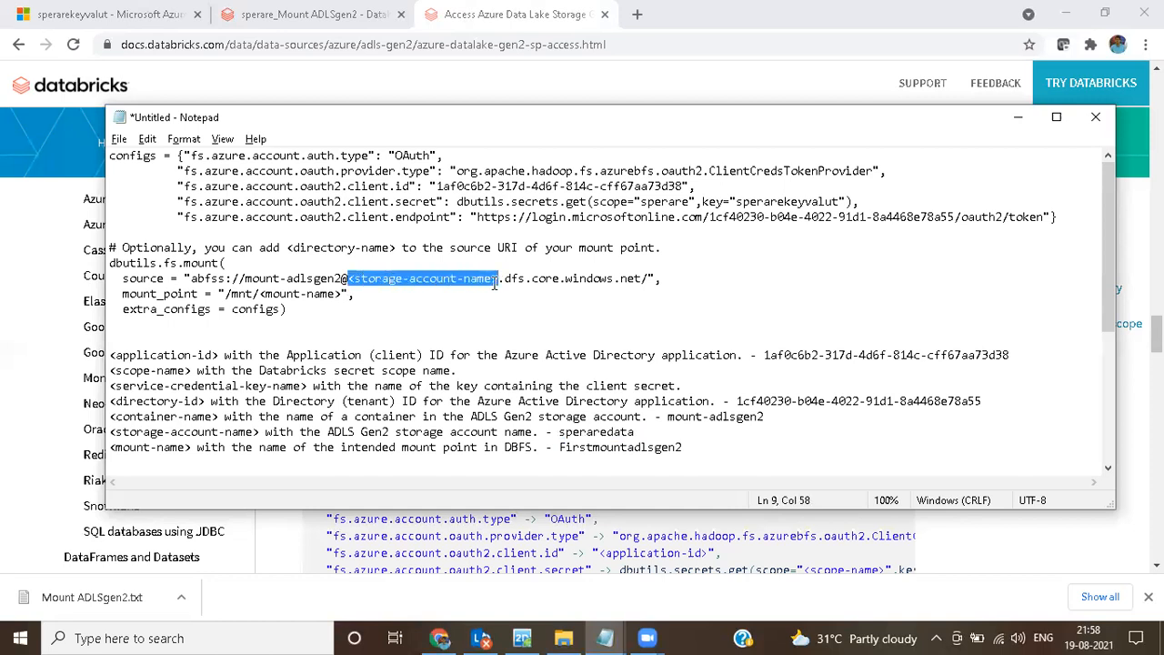
pyautogui.hotkey('ctrl', 'v')
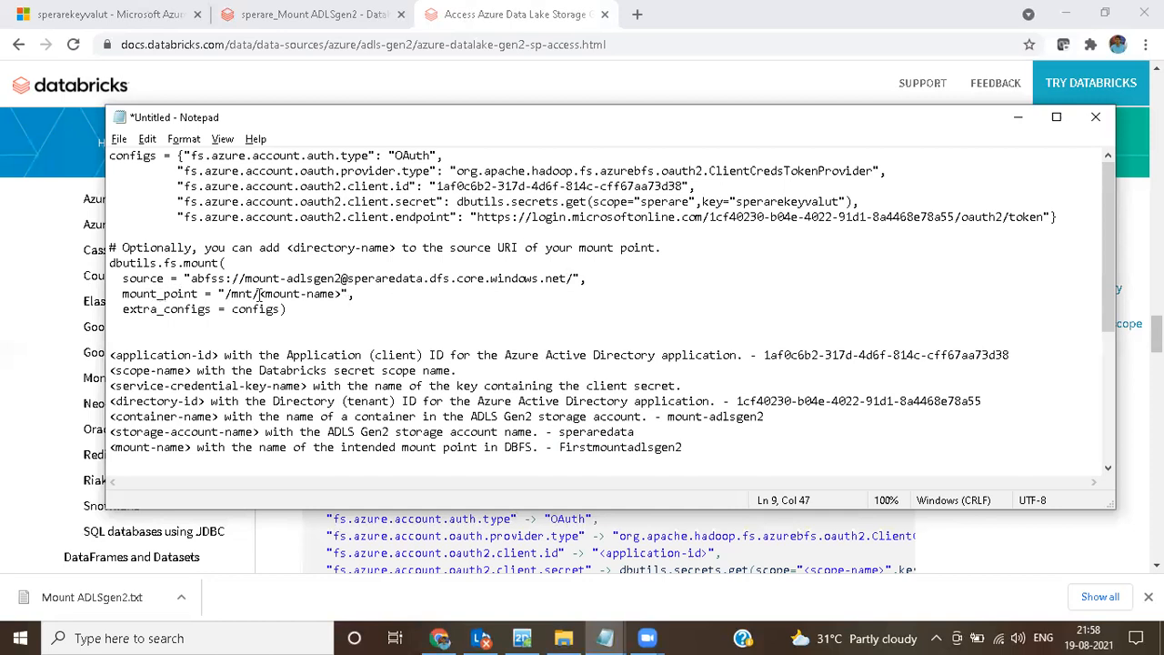
# Step: Change the mount name recorded in the notes to speraremountadlsgen2
pyautogui.scroll(-1, 283, 382)
pyautogui.scroll(-1, 284, 391)
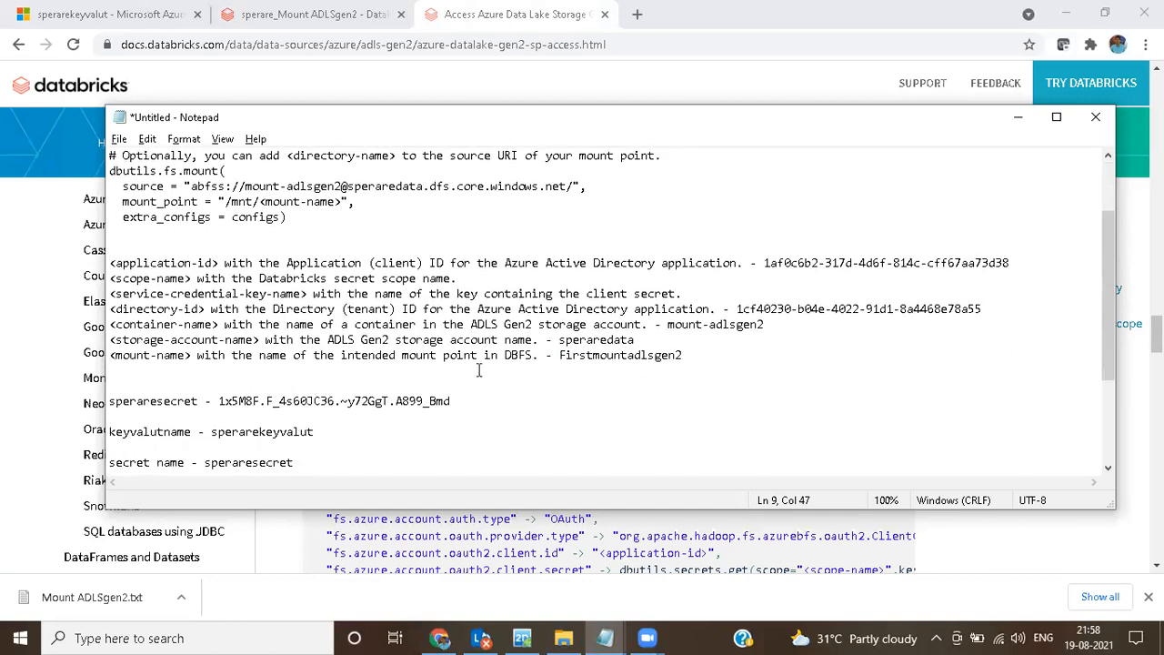
pyautogui.moveTo(559, 356); pyautogui.dragTo(682, 355)
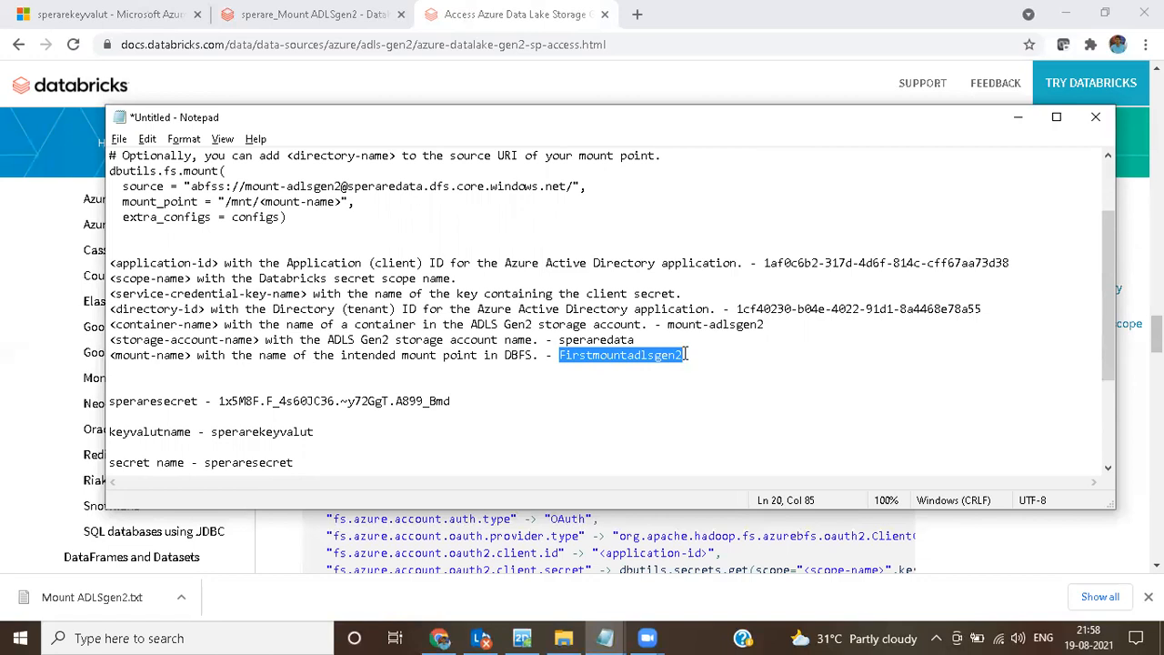
pyautogui.write('sperar')
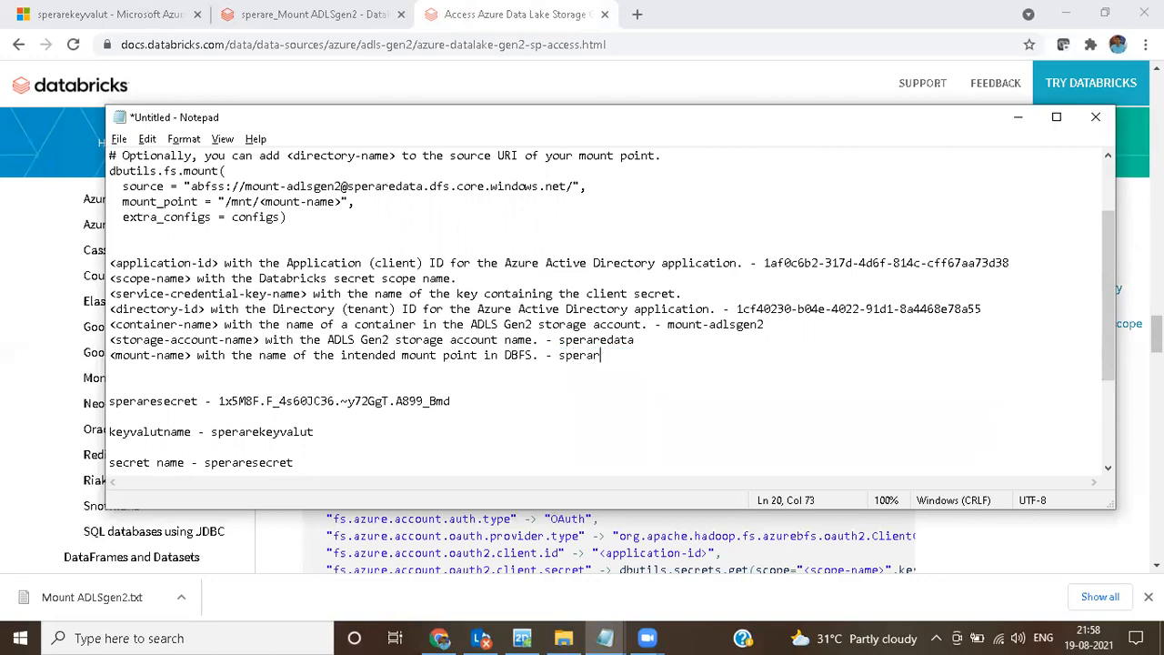
pyautogui.write('emountadlsgen2')
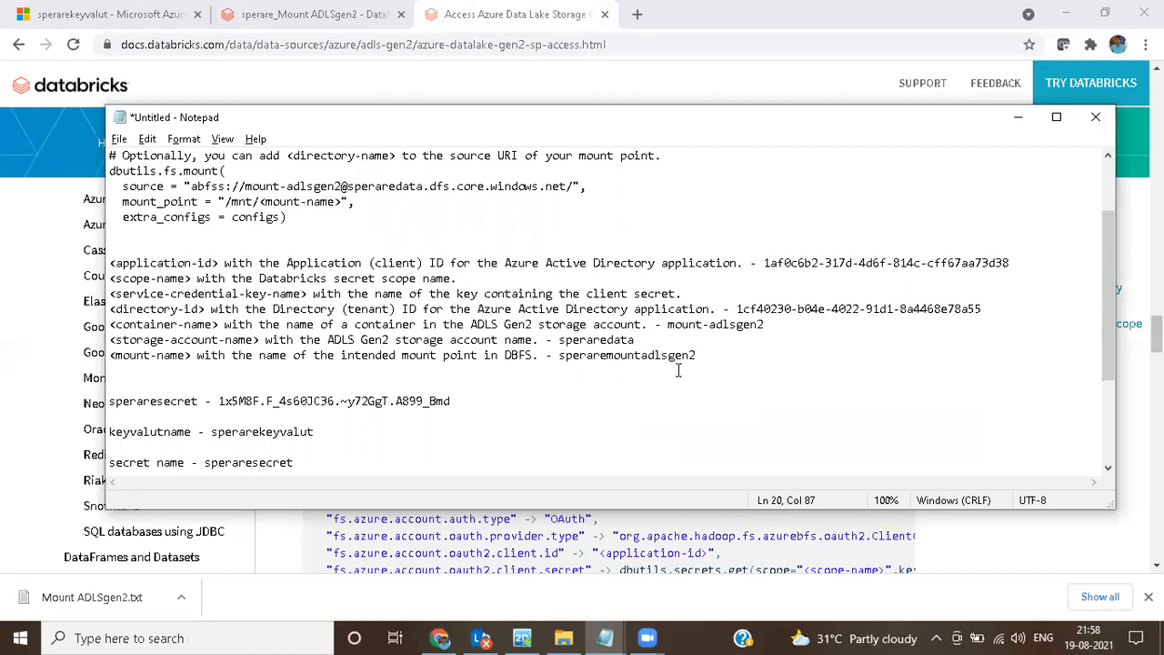
# Step: Replace the <mount-name> placeholder in the script's mount_point line with speraremountadlsgen2
pyautogui.moveTo(697, 354); pyautogui.dragTo(558, 355)
pyautogui.hotkey('ctrl', 'c')
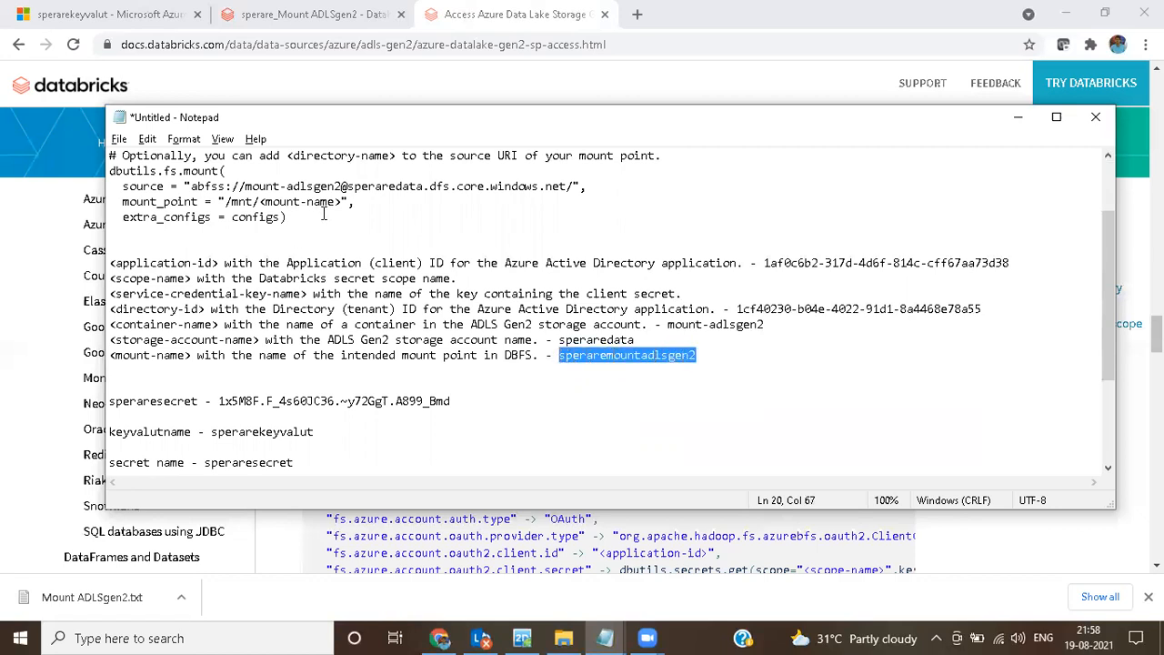
pyautogui.click(340, 202)
pyautogui.moveTo(340, 202); pyautogui.dragTo(261, 205)
pyautogui.hotkey('ctrl', 'v')
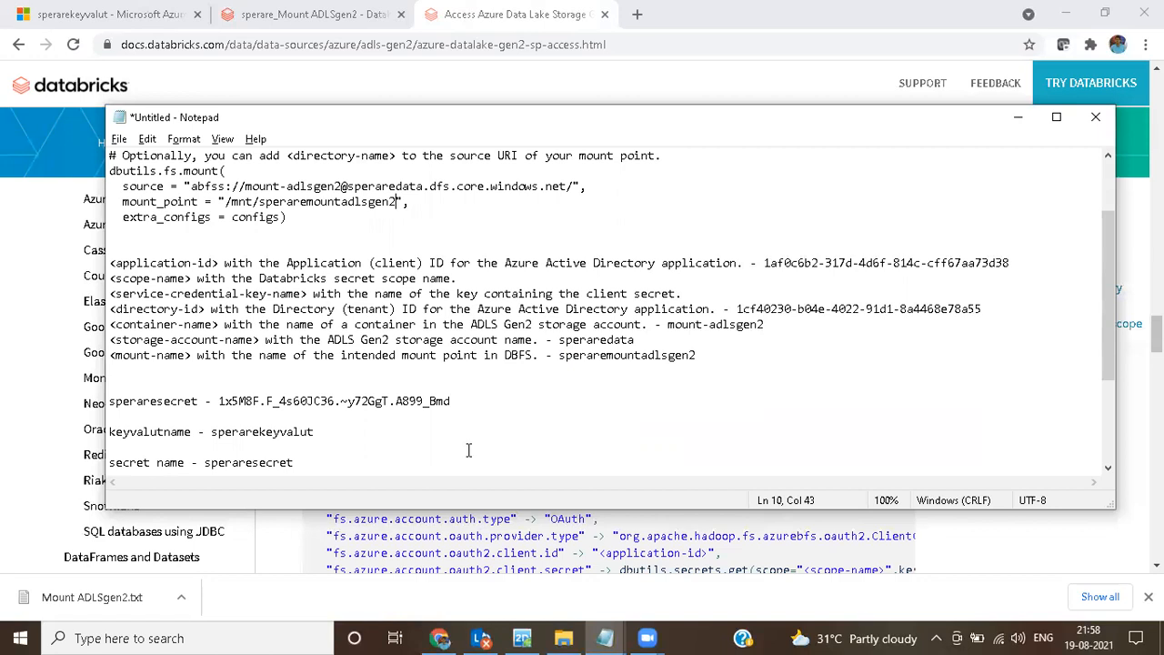
# Step: Copy the completed mount script from Notepad into the empty first cell of the sperare_Mount ADLSgen2 Databricks notebook and run that cell
pyautogui.scroll(2, 470, 444)
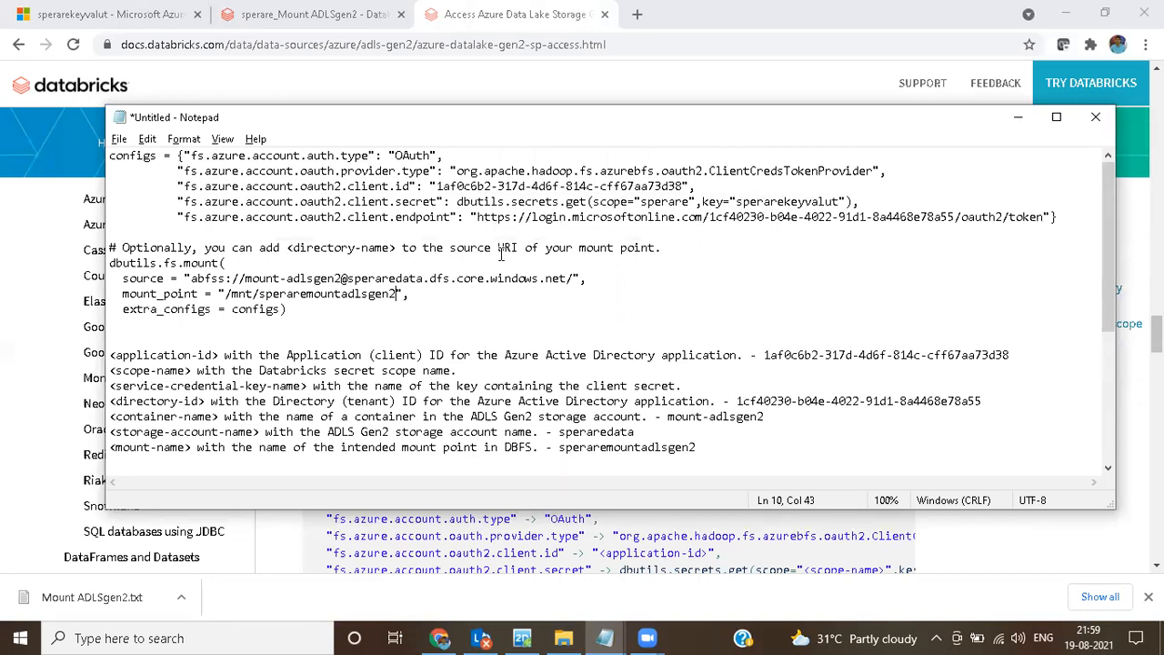
pyautogui.moveTo(311, 314); pyautogui.dragTo(110, 155)
pyautogui.hotkey('ctrl', 'c')
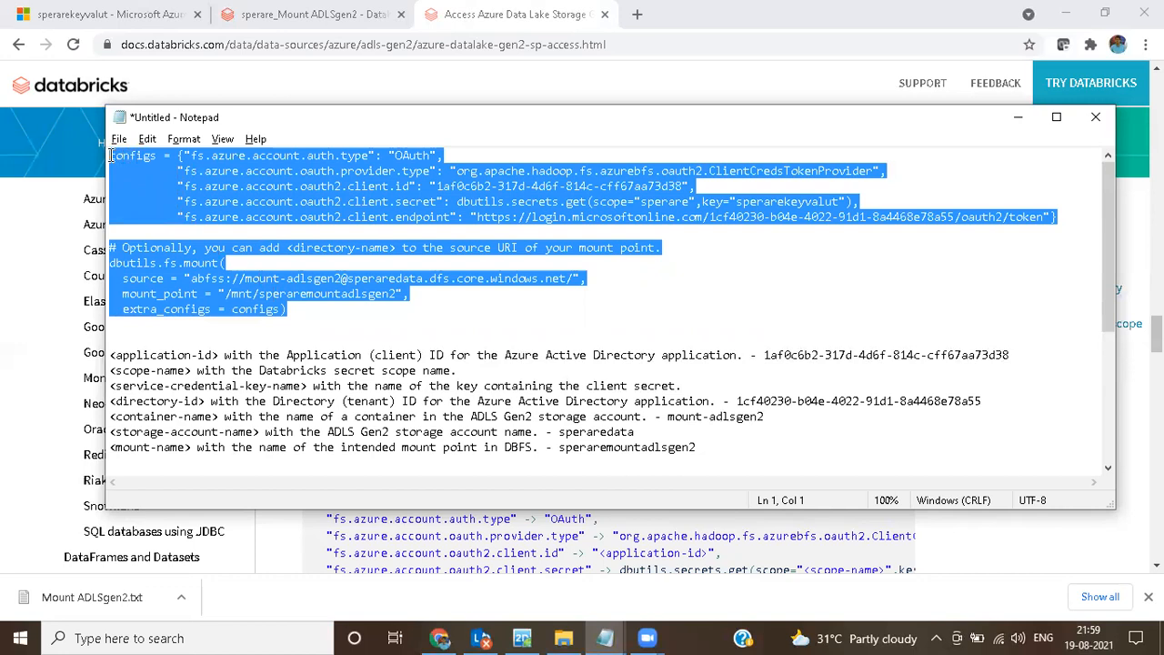
pyautogui.click(287, 13)
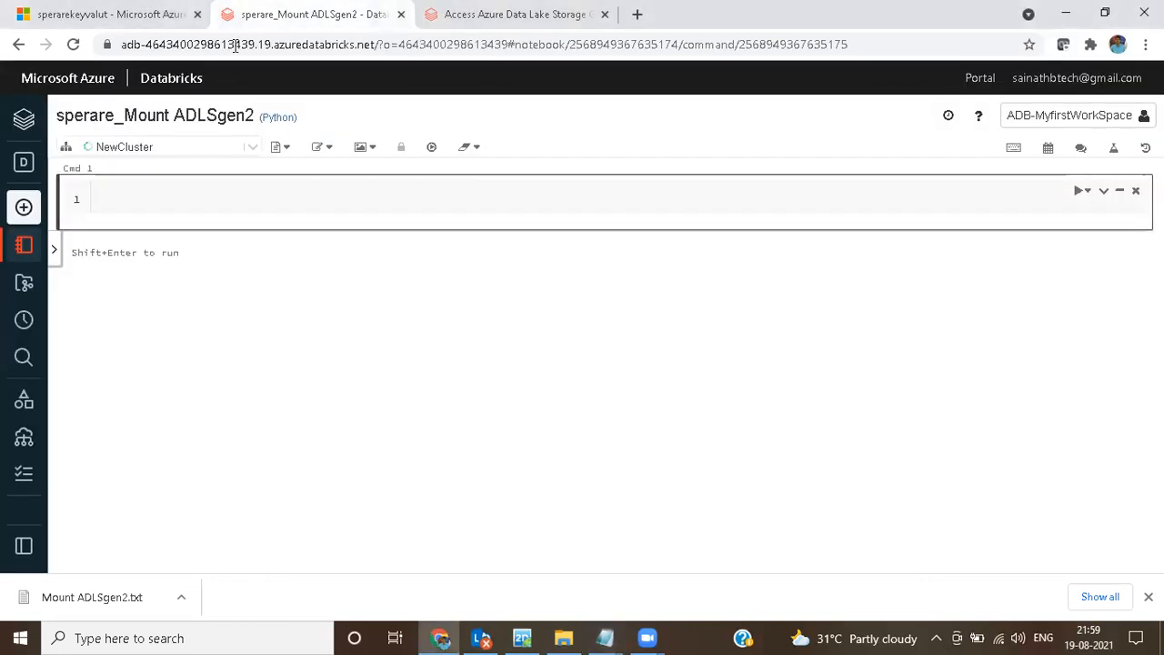
pyautogui.moveTo(90, 152)
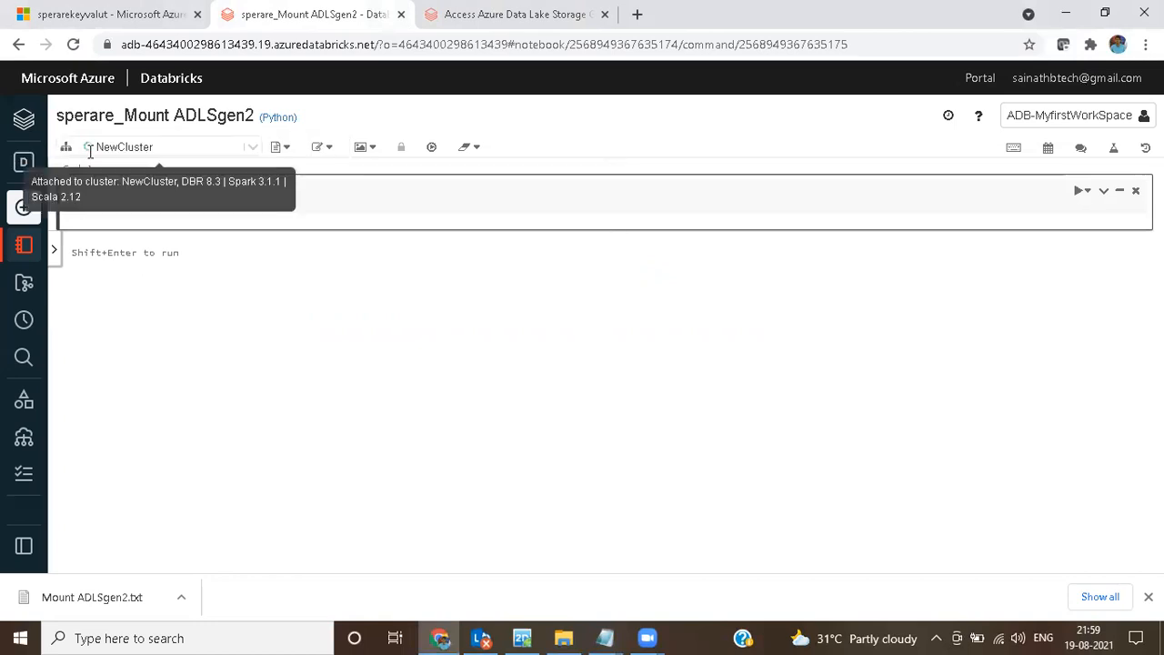
pyautogui.click(286, 199)
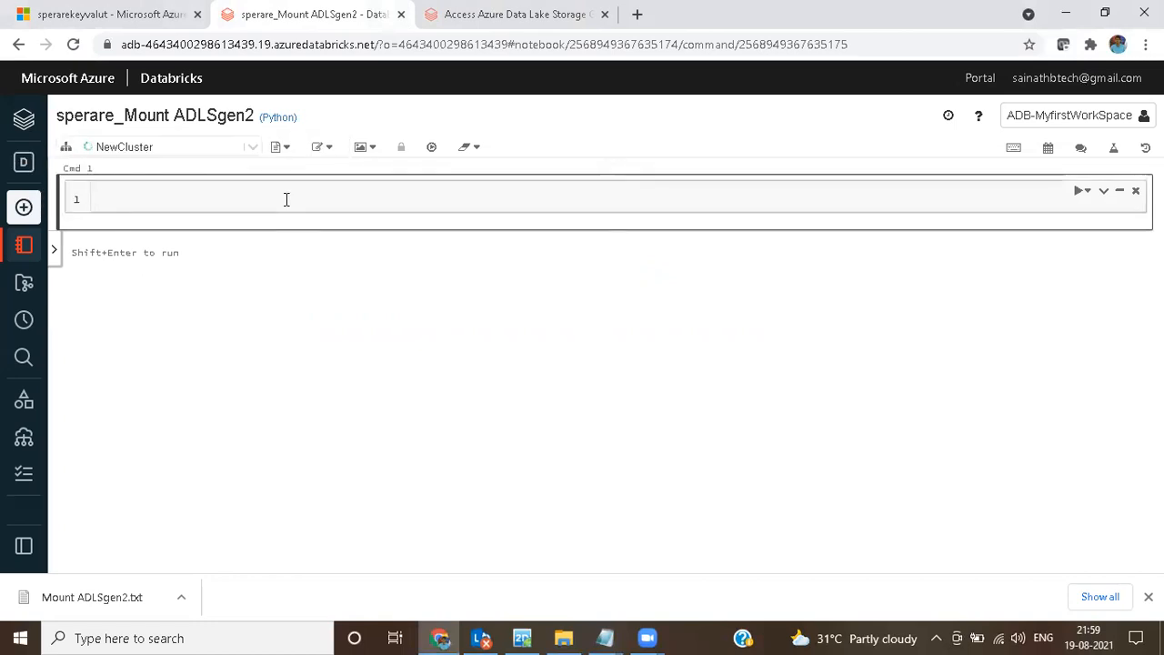
pyautogui.hotkey('ctrl', 'v')
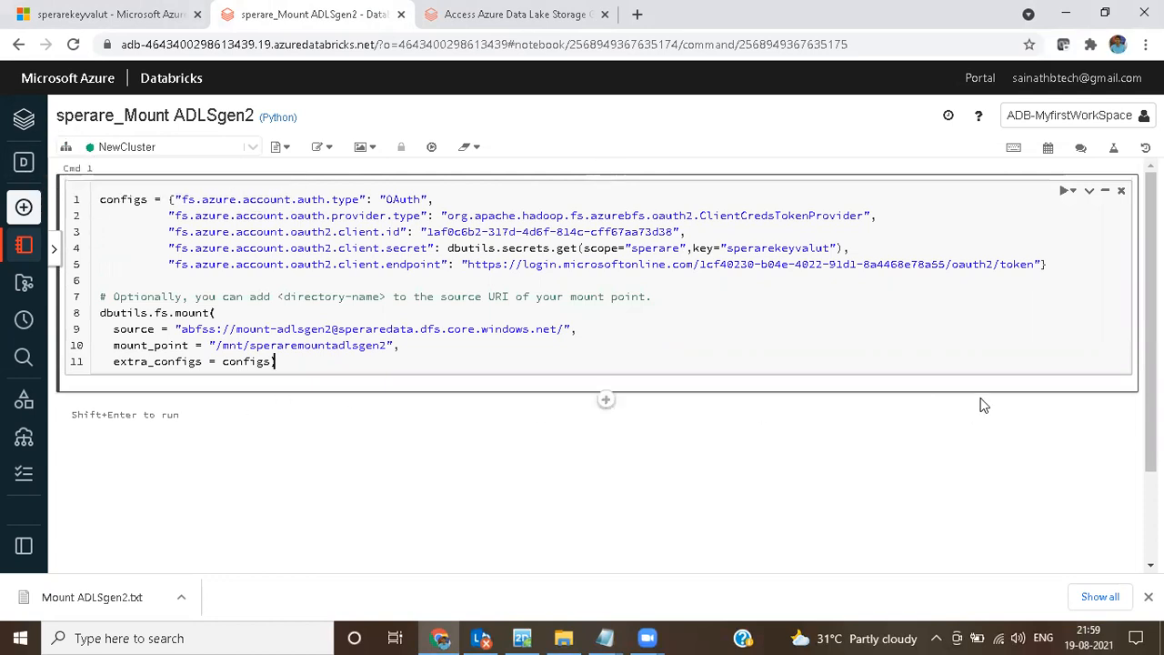
pyautogui.click(1067, 192)
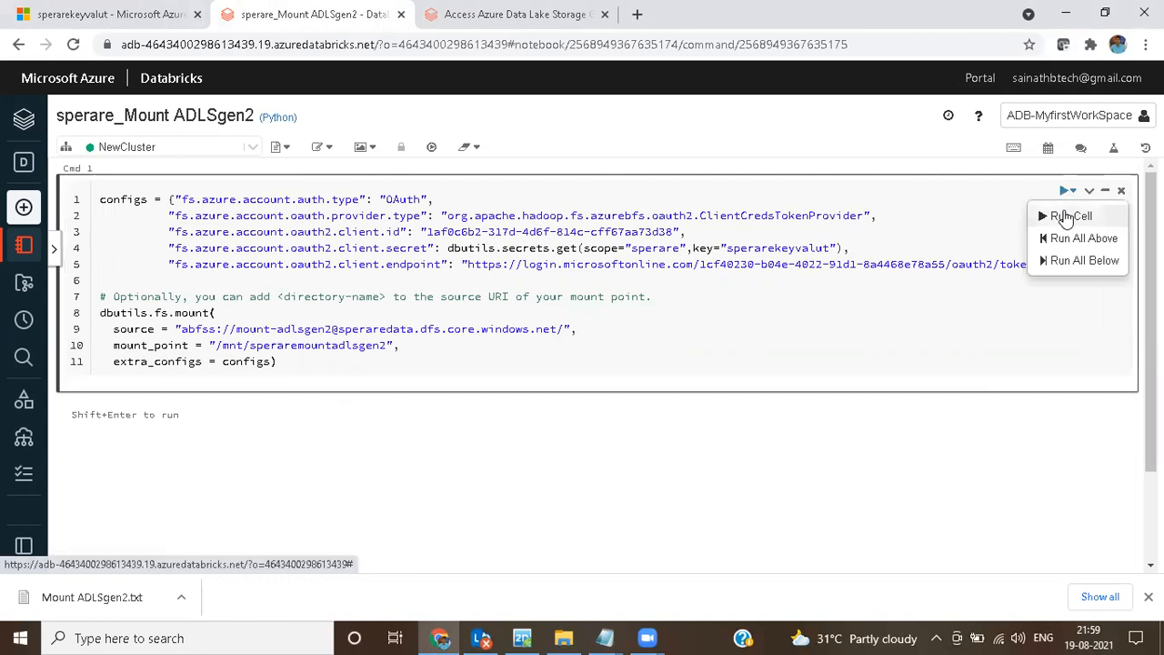
pyautogui.click(1066, 216)
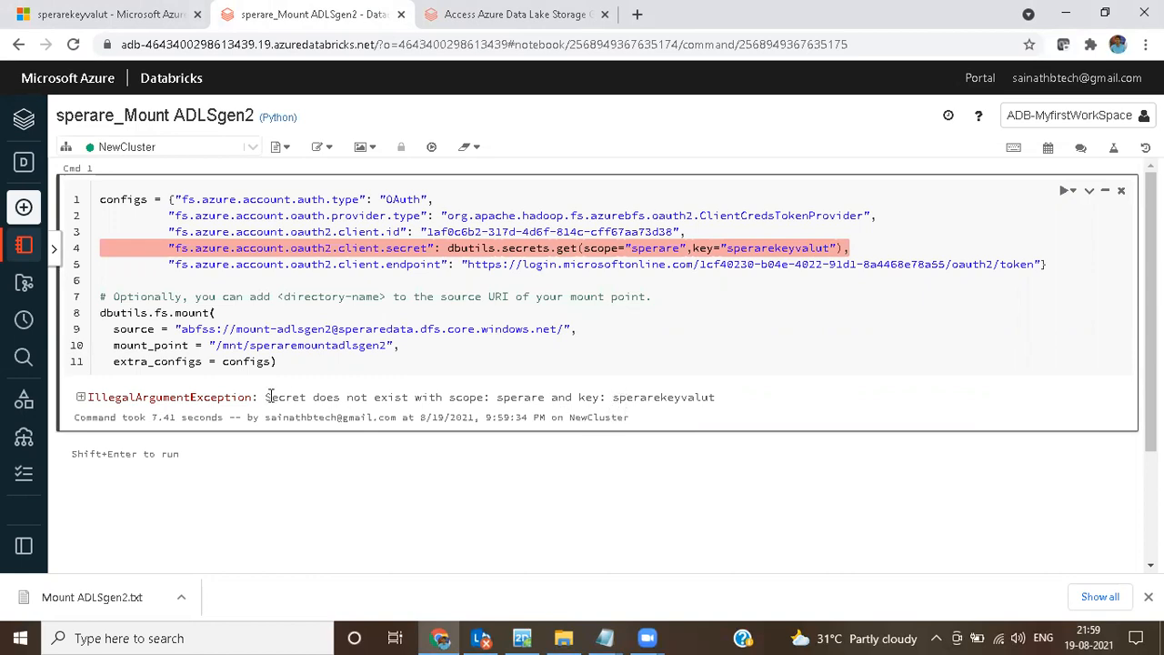
# Step: Copy the secret name speraresecret from the Notepad notes and use it to replace the key argument in the Databricks script's client secret line
pyautogui.moveTo(266, 398); pyautogui.dragTo(720, 410)
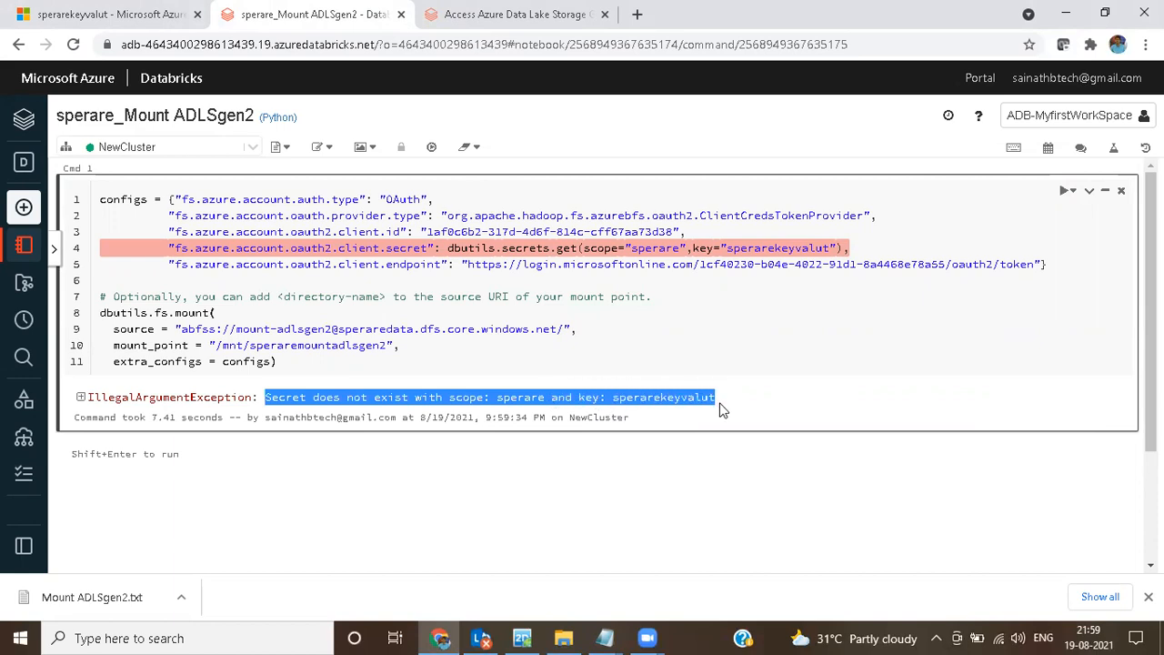
pyautogui.click(684, 404)
pyautogui.moveTo(615, 397); pyautogui.dragTo(718, 400)
pyautogui.click(604, 638)
pyautogui.click(676, 592)
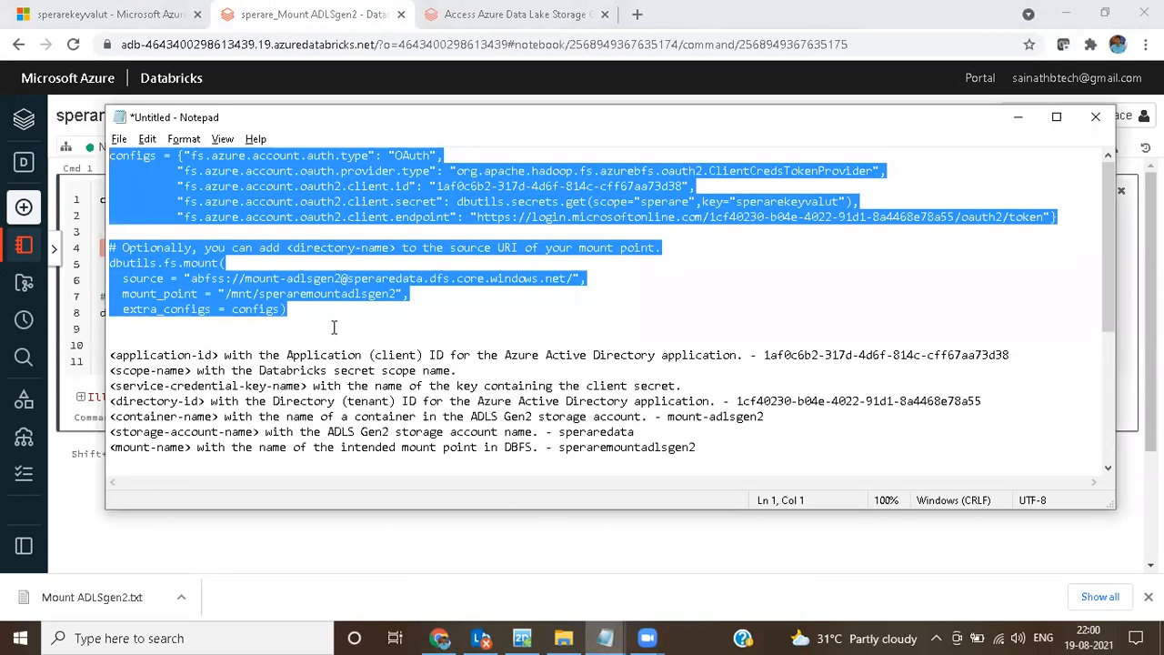
pyautogui.click(344, 326)
pyautogui.scroll(-4, 344, 327)
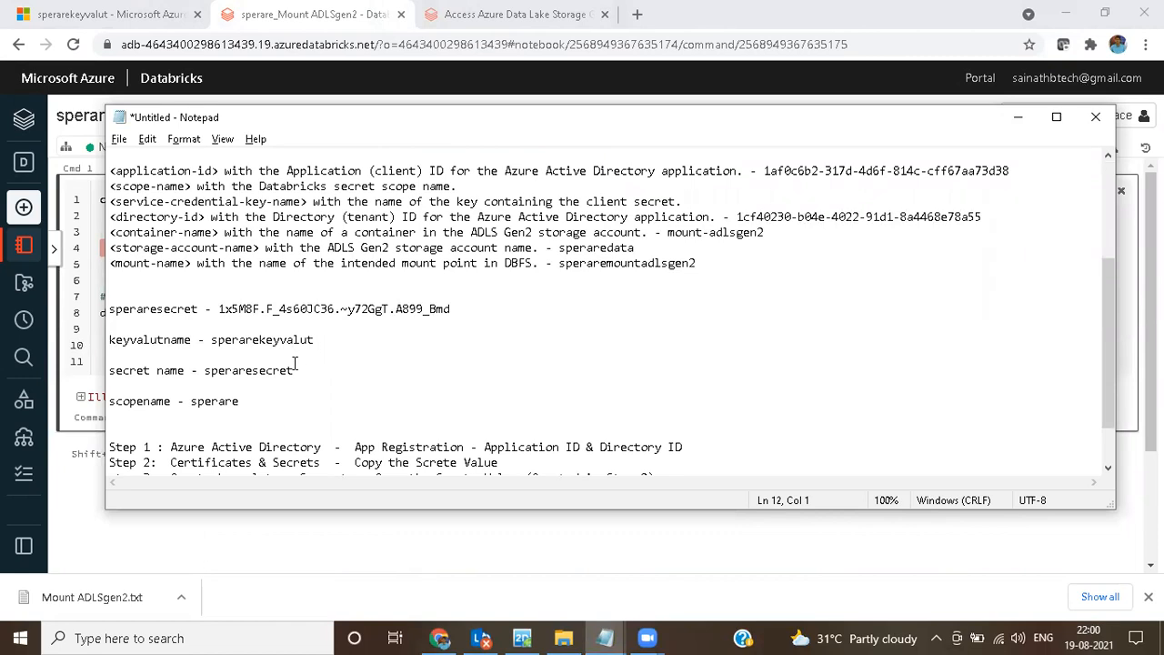
pyautogui.moveTo(293, 370); pyautogui.dragTo(206, 371)
pyautogui.hotkey('ctrl', 'c')
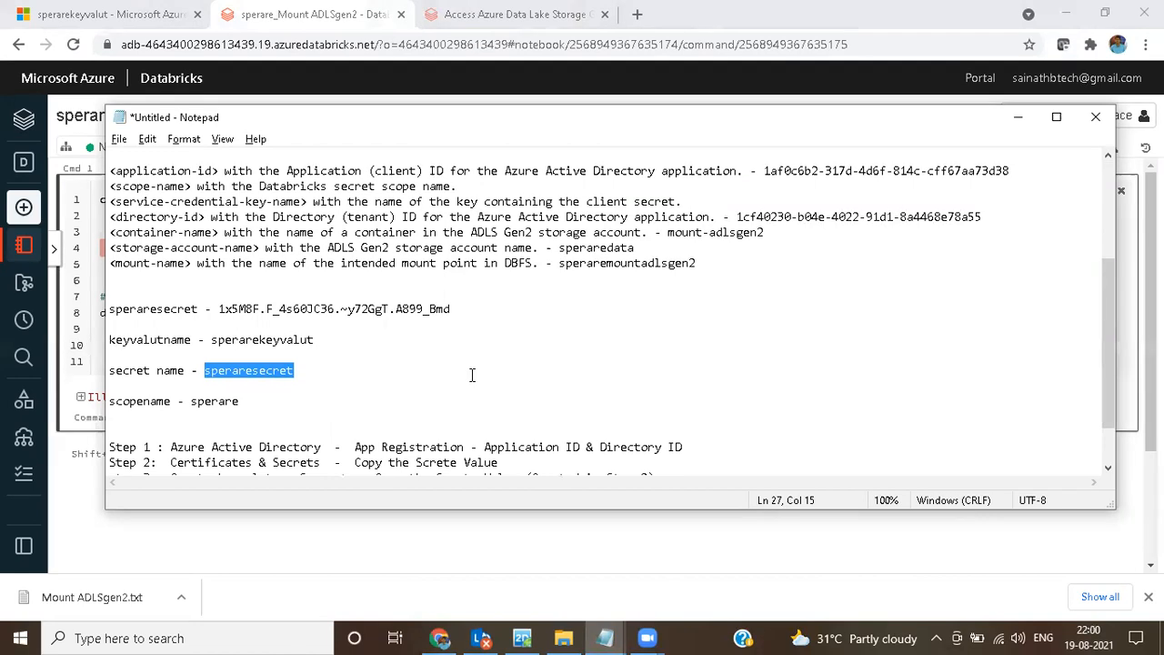
pyautogui.click(558, 527)
pyautogui.moveTo(727, 248); pyautogui.dragTo(828, 249)
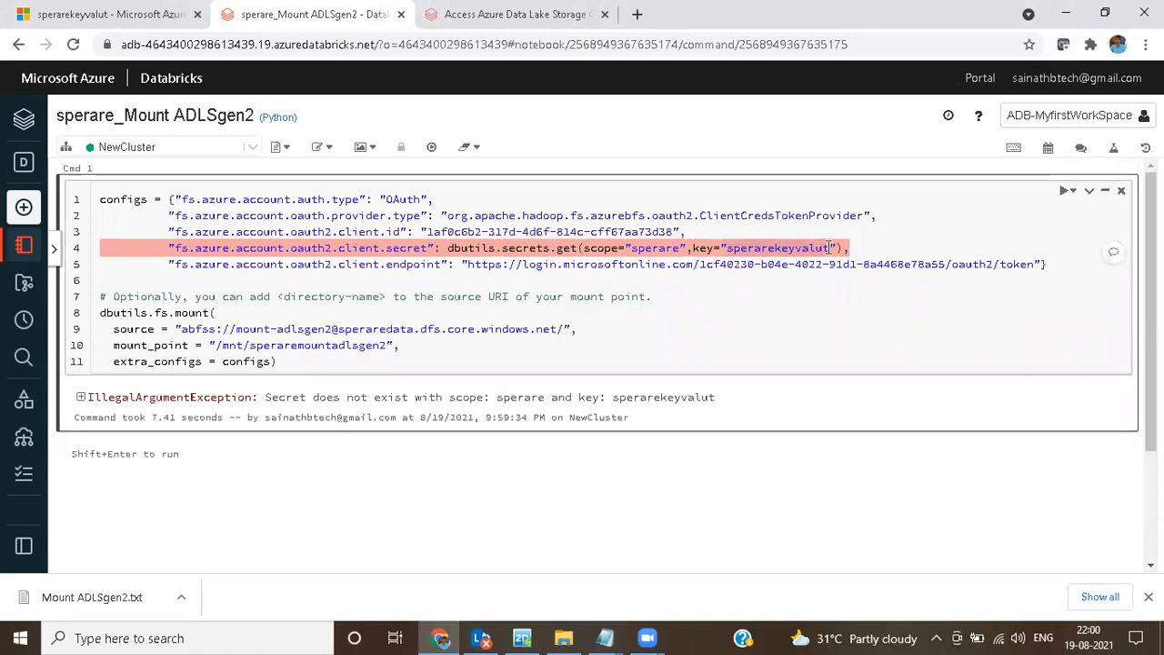
pyautogui.hotkey('ctrl', 'v')
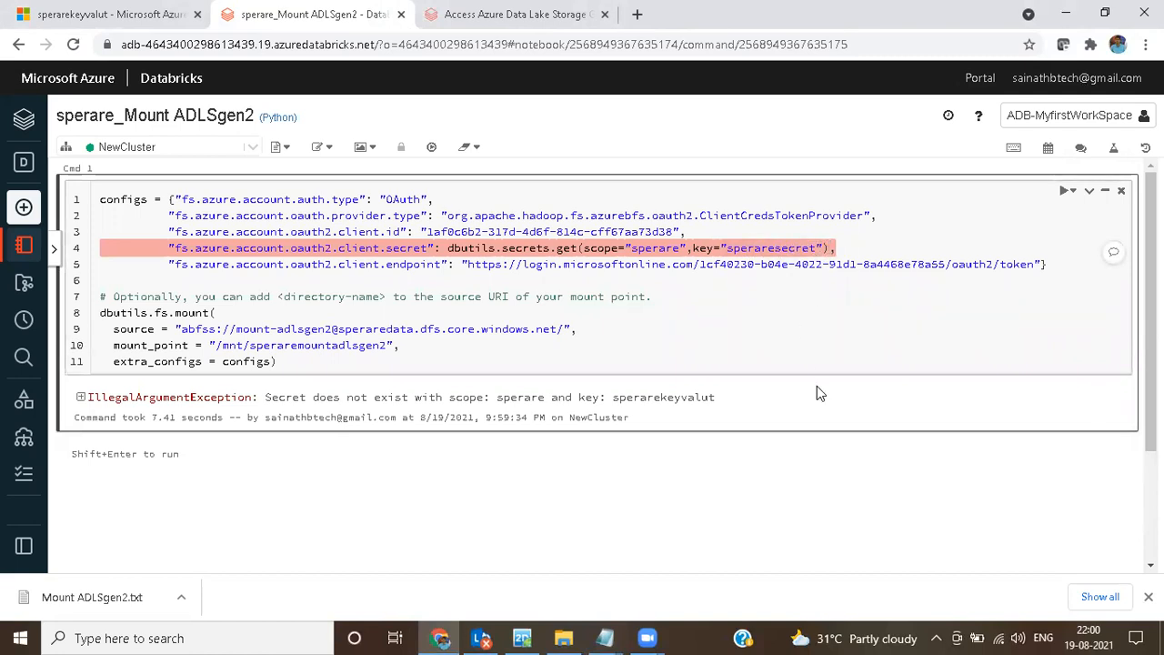
# Step: Rerun the mount script cell in the notebook and check its output value
pyautogui.click(1060, 195)
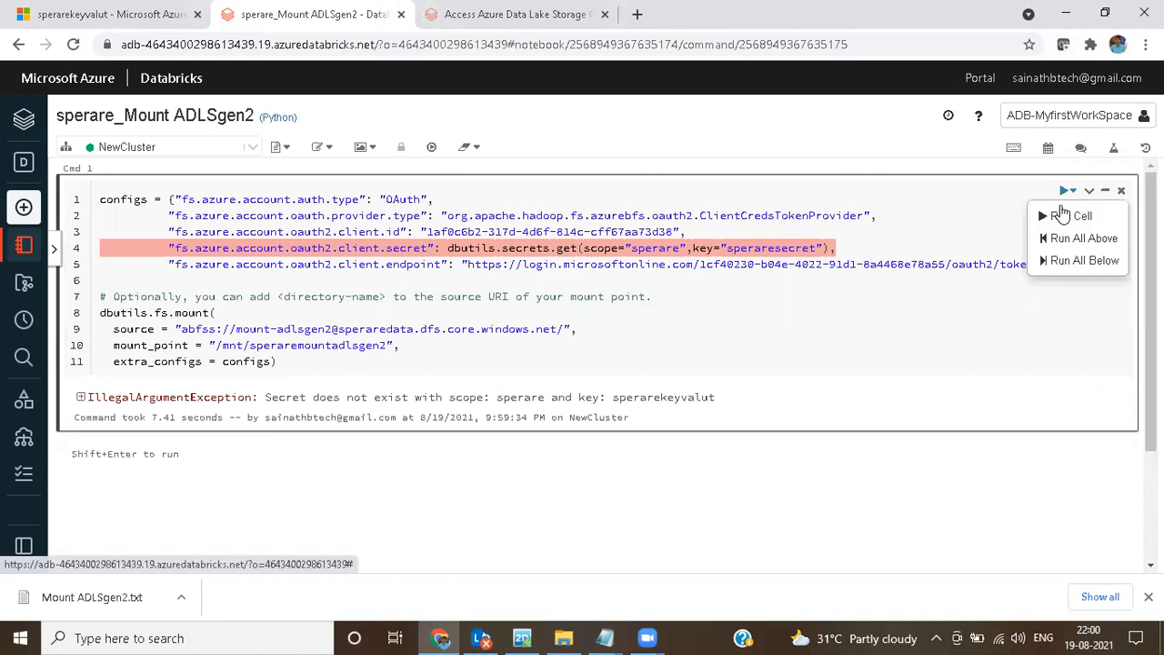
pyautogui.click(1048, 214)
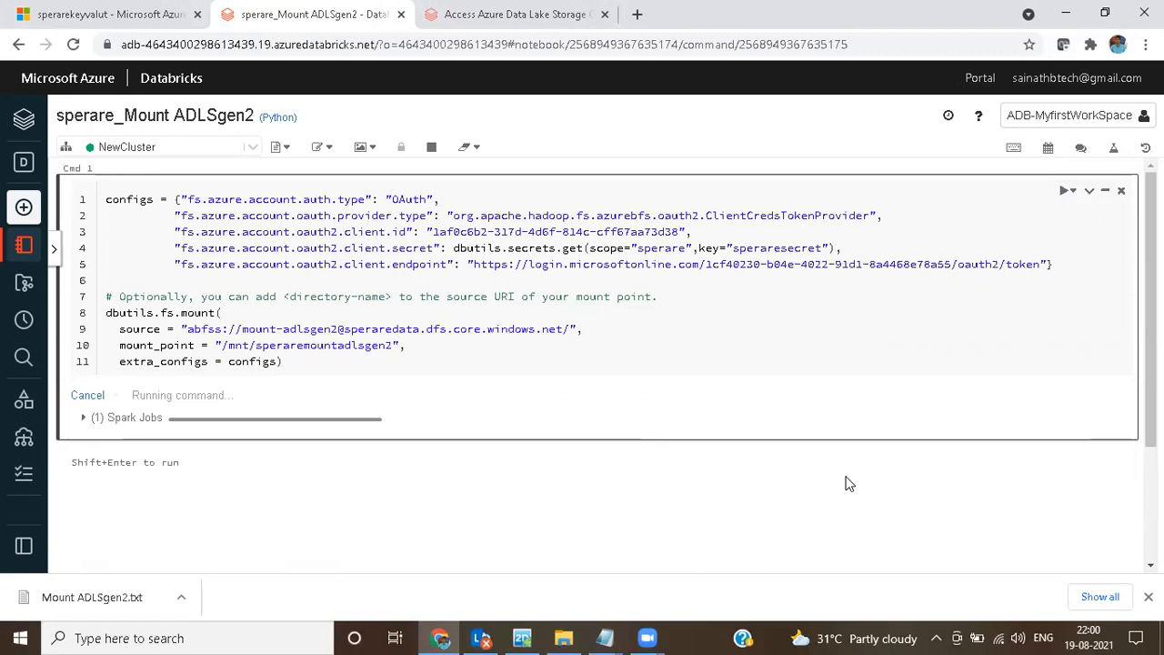
pyautogui.moveTo(157, 422); pyautogui.dragTo(130, 422)
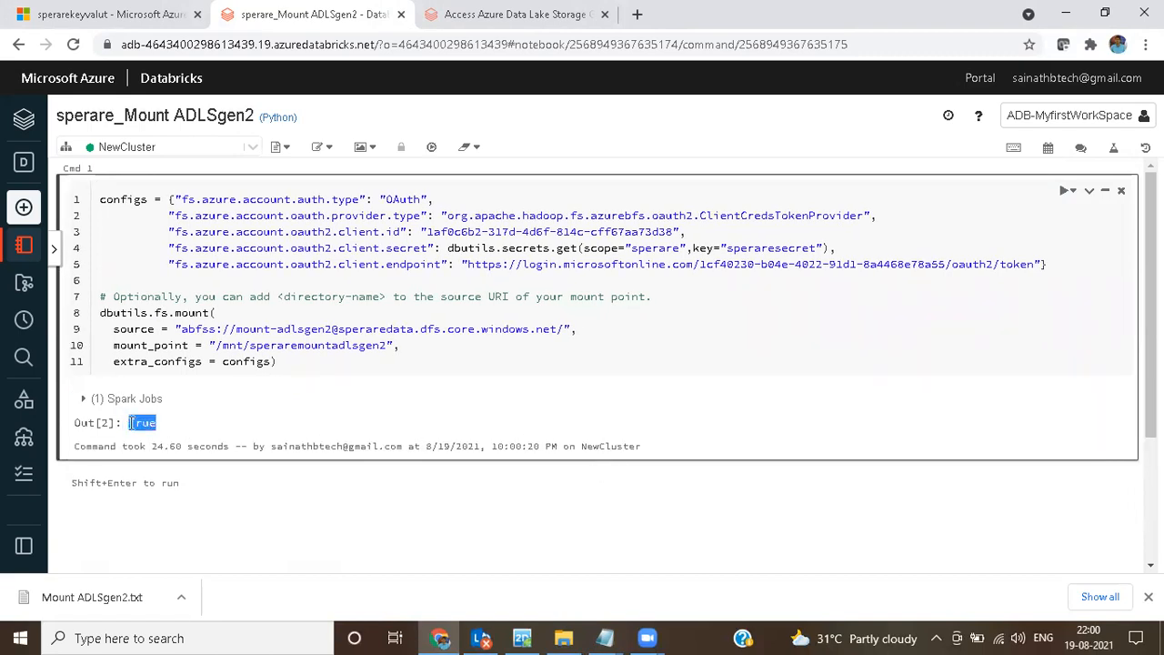